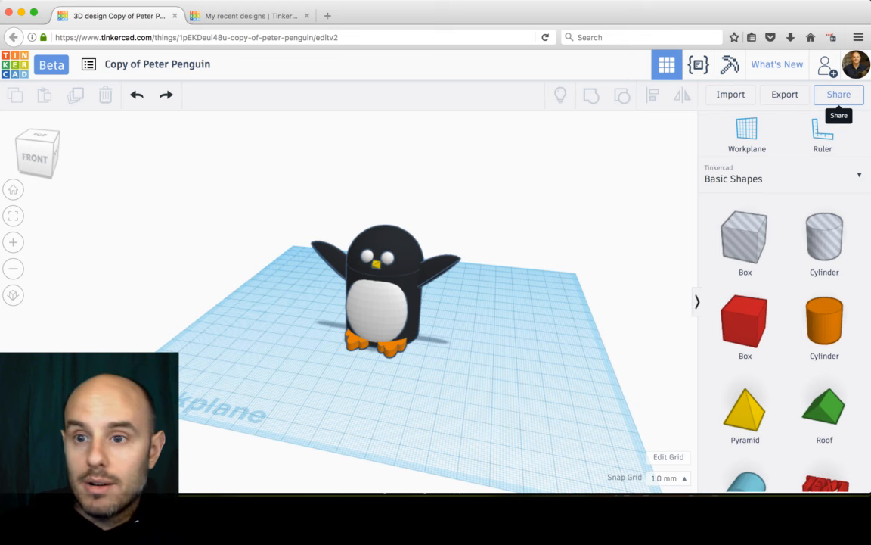
Review the penguin design's sharing options, close them, and look over the model.
{"action": "left_click", "coordinate": [839, 94]}
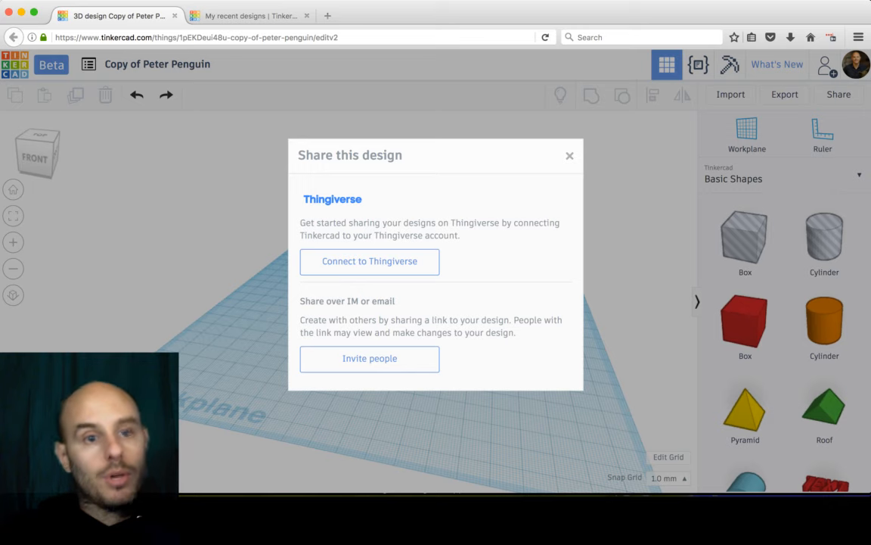
{"action": "left_click", "coordinate": [569, 155]}
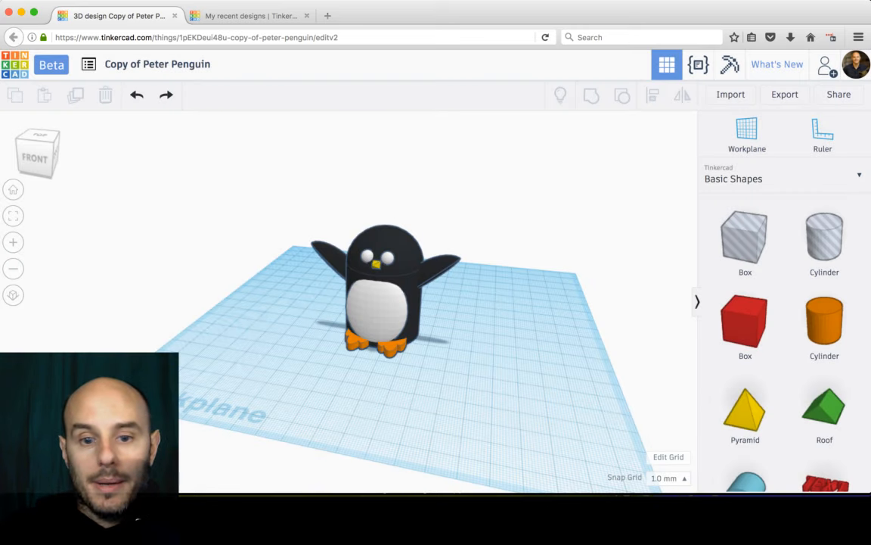
{"action": "right_click_drag", "start_coordinate": [453, 341], "coordinate": [445, 360]}
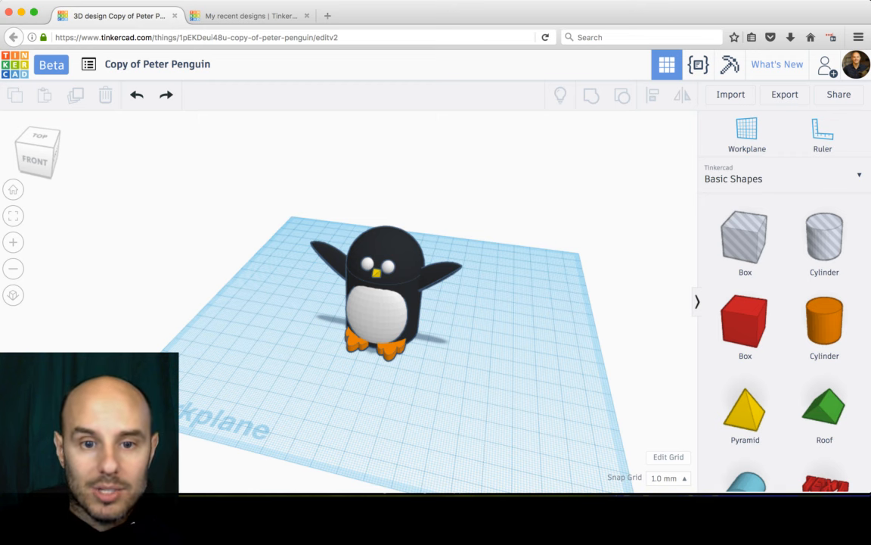
{"action": "mouse_move", "coordinate": [453, 341]}
{"action": "right_mouse_down"}
{"action": "mouse_move", "coordinate": [471, 269]}
{"action": "mouse_move", "coordinate": [416, 347]}
{"action": "mouse_move", "coordinate": [457, 328]}
{"action": "mouse_move", "coordinate": [448, 338]}
{"action": "right_mouse_up"}
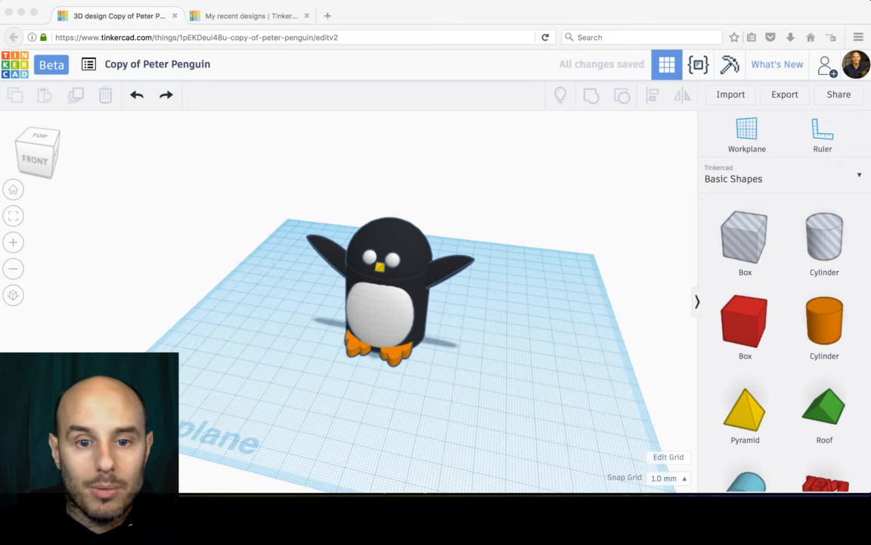
{"action": "right_click_drag", "start_coordinate": [447, 340], "coordinate": [451, 320]}
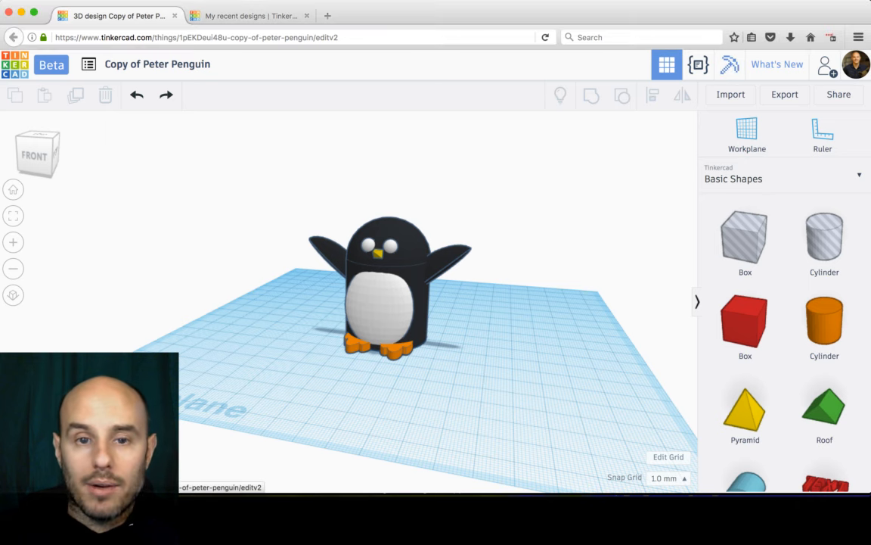
Convert the penguin design to the Minecraft block view and inspect the blocky model on its terrain.
{"action": "left_click", "coordinate": [730, 65]}
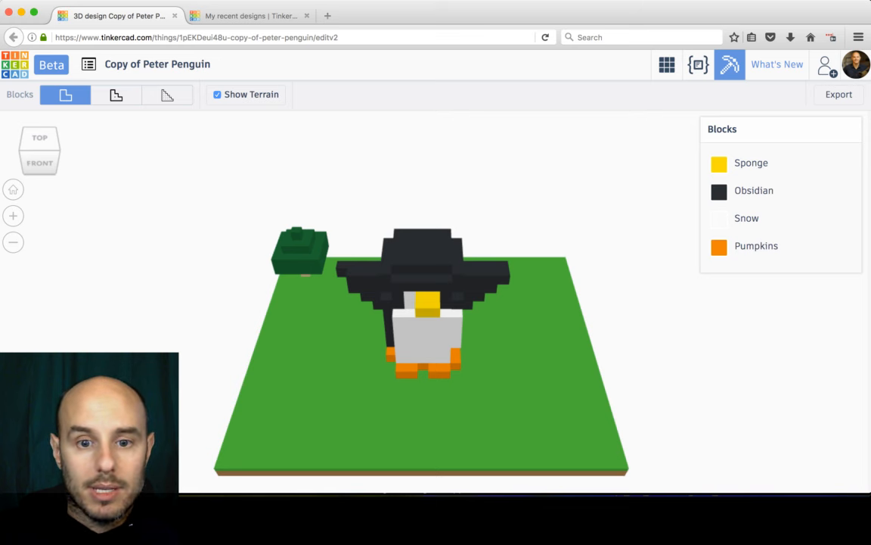
{"action": "right_click_drag", "start_coordinate": [484, 303], "coordinate": [523, 280]}
{"action": "scroll", "coordinate": [439, 303], "scroll_direction": "down", "scroll_amount": 5}
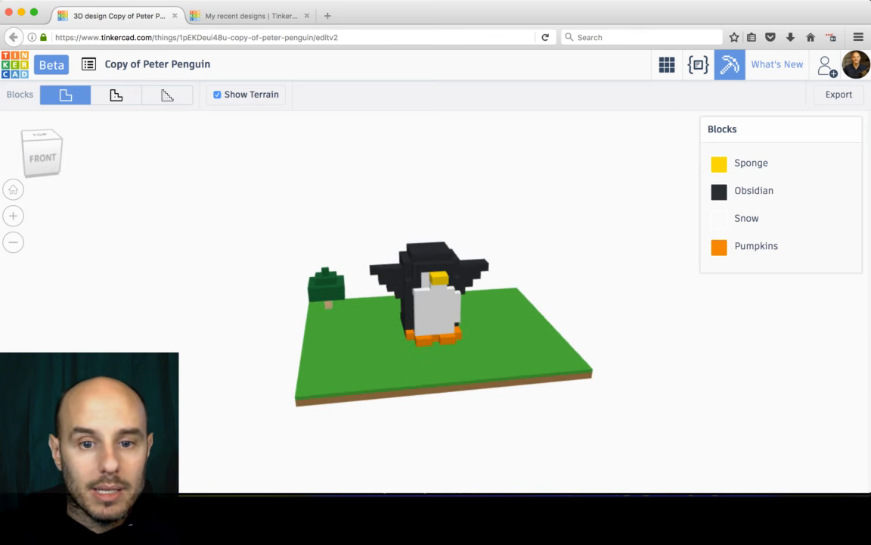
{"action": "scroll", "coordinate": [439, 302], "scroll_direction": "up", "scroll_amount": 3}
{"action": "scroll", "coordinate": [438, 317], "scroll_direction": "down", "scroll_amount": 5}
{"action": "scroll", "coordinate": [439, 318], "scroll_direction": "up", "scroll_amount": 5}
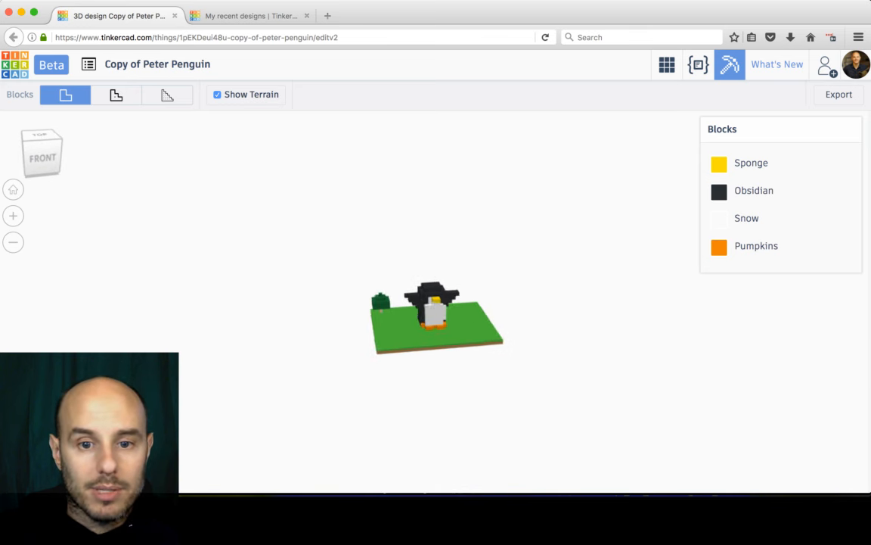
{"action": "scroll", "coordinate": [439, 317], "scroll_direction": "up", "scroll_amount": 3}
{"action": "scroll", "coordinate": [439, 317], "scroll_direction": "down", "scroll_amount": 2}
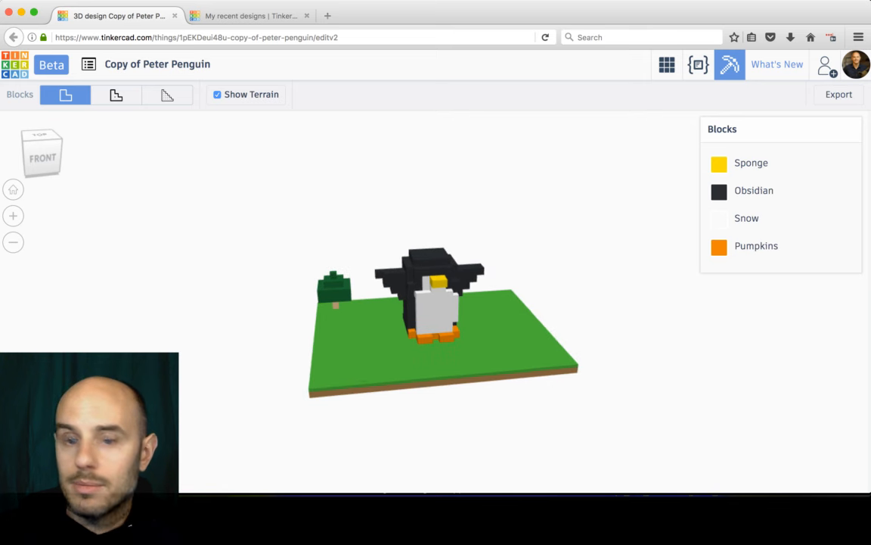
{"action": "scroll", "coordinate": [439, 317], "scroll_direction": "up", "scroll_amount": 4}
{"action": "scroll", "coordinate": [439, 318], "scroll_direction": "up", "scroll_amount": 2}
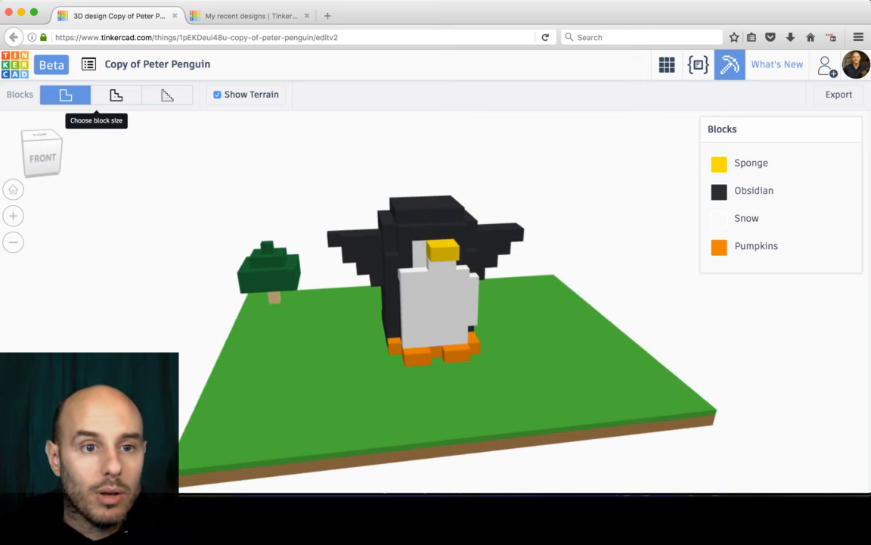
Refine the penguin's block size to medium, and on to the smallest, most detailed setting.
{"action": "left_click", "coordinate": [115, 94]}
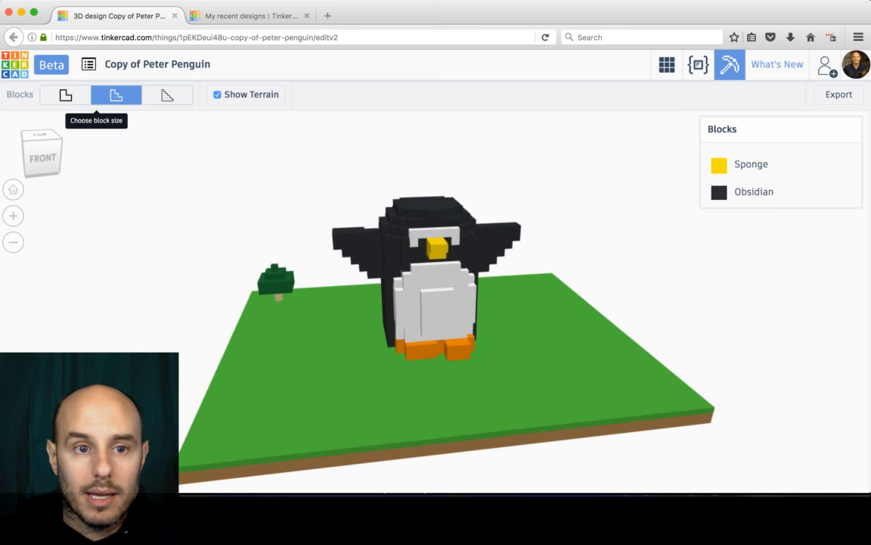
{"action": "left_click", "coordinate": [167, 94]}
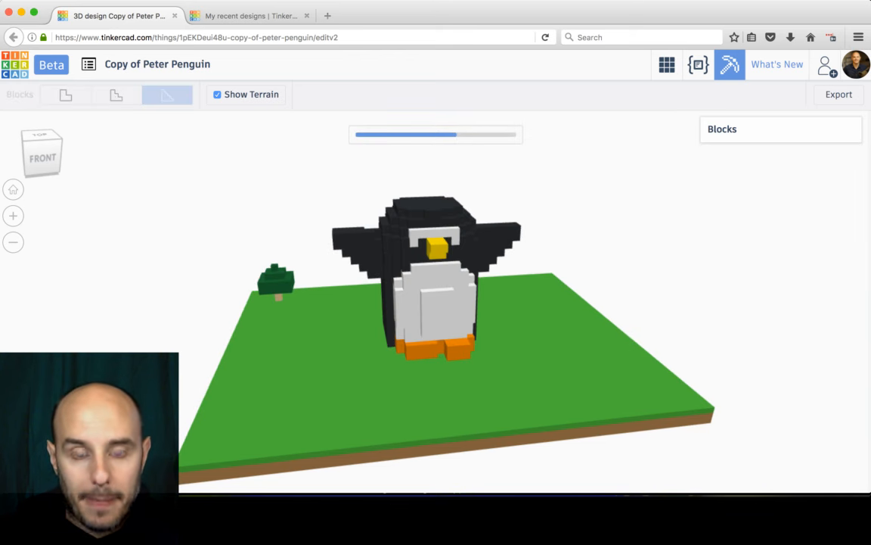
{"action": "right_click_drag", "start_coordinate": [453, 302], "coordinate": [432, 315]}
{"action": "scroll", "coordinate": [433, 313], "scroll_direction": "up", "scroll_amount": 3}
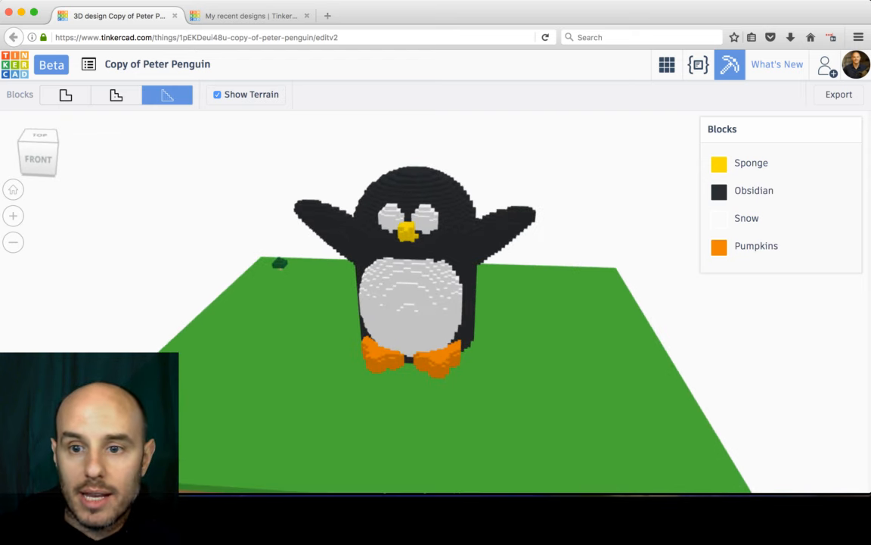
Change the penguin body's Obsidian blocks to Diamond Ore.
{"action": "left_click", "coordinate": [754, 192]}
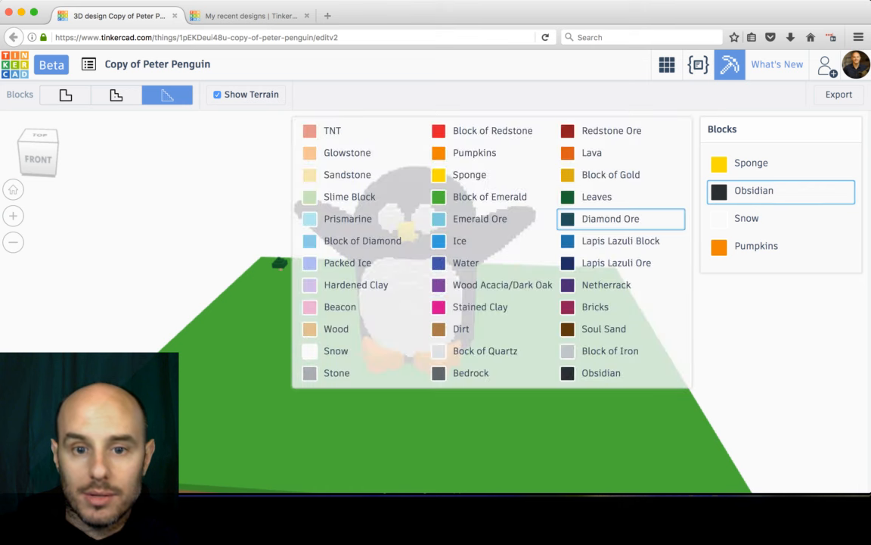
{"action": "left_click", "coordinate": [610, 220]}
{"action": "right_click_drag", "start_coordinate": [484, 303], "coordinate": [438, 336]}
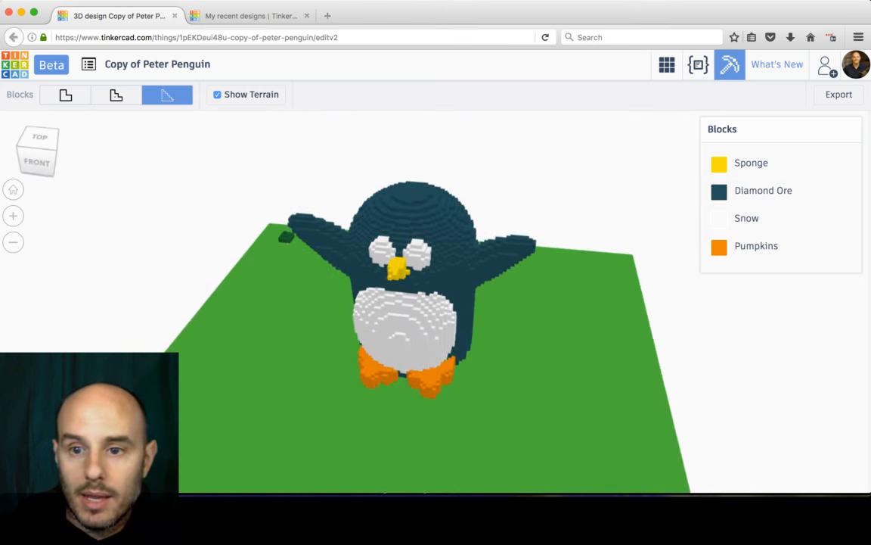
Change the beak's Sponge blocks to Lava and the penguin body's material to Wood.
{"action": "left_click", "coordinate": [751, 163]}
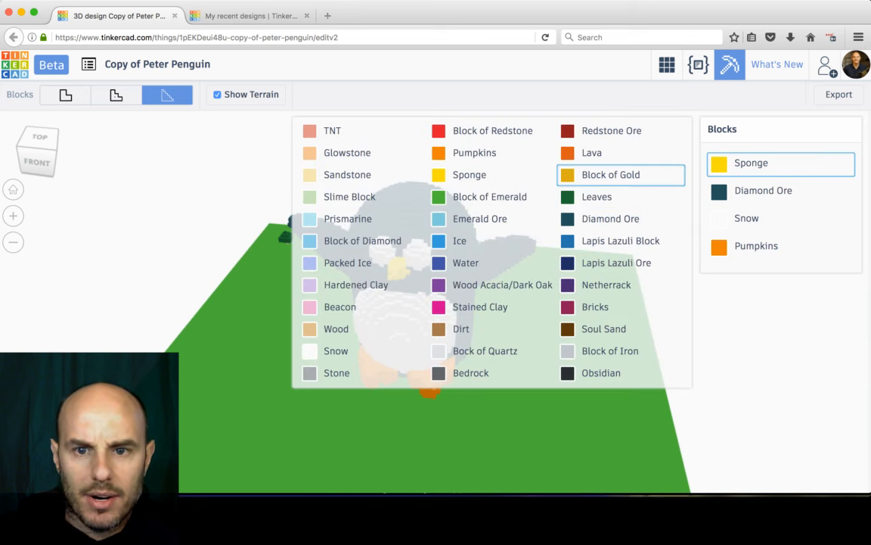
{"action": "left_click", "coordinate": [605, 153]}
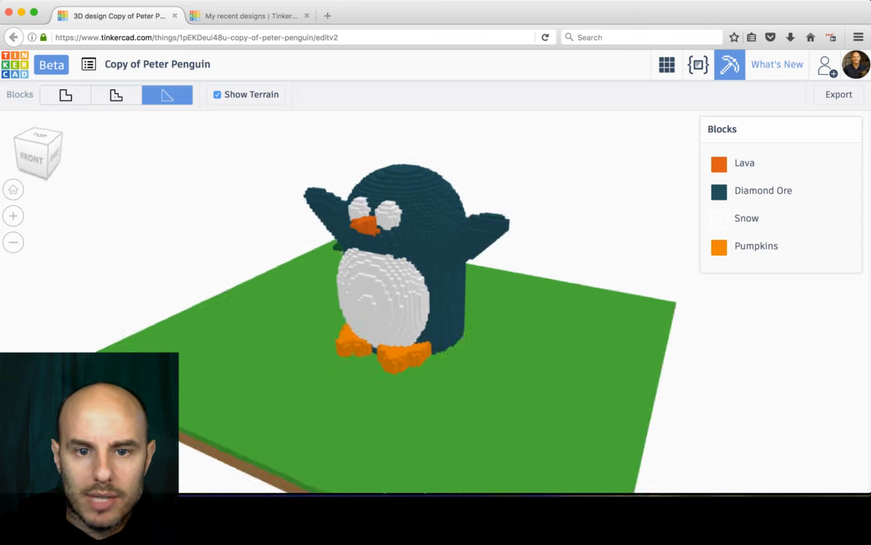
{"action": "left_click", "coordinate": [760, 191]}
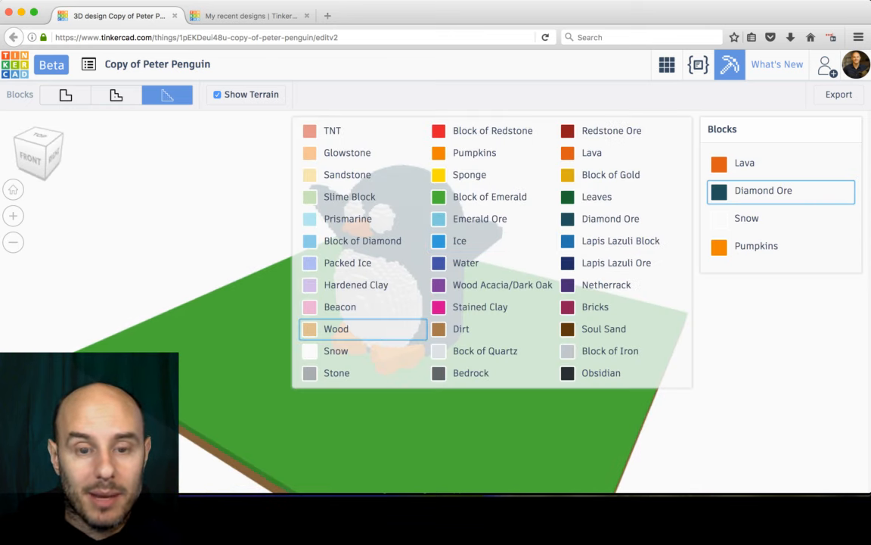
{"action": "left_click", "coordinate": [336, 328]}
{"action": "right_click_drag", "start_coordinate": [408, 303], "coordinate": [508, 302]}
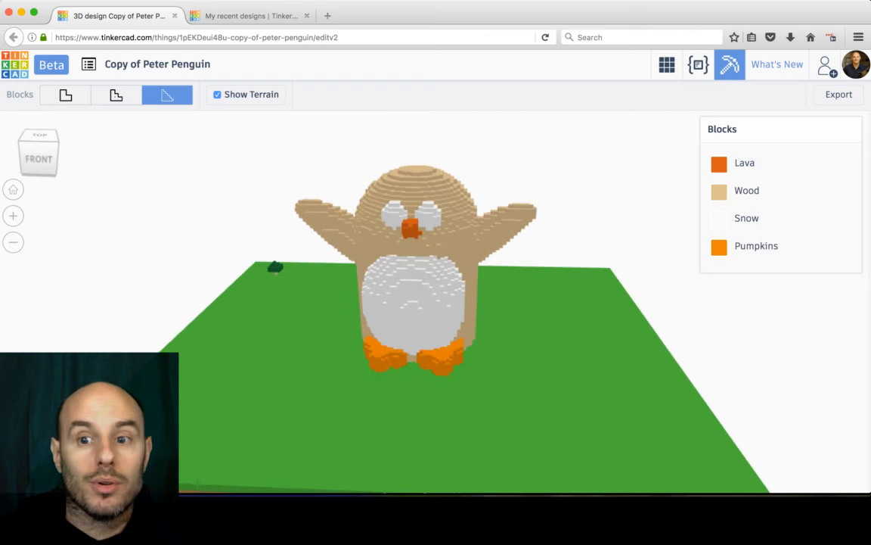
Change the Snow blocks of the penguin's eyes and belly to TNT.
{"action": "left_click", "coordinate": [756, 191]}
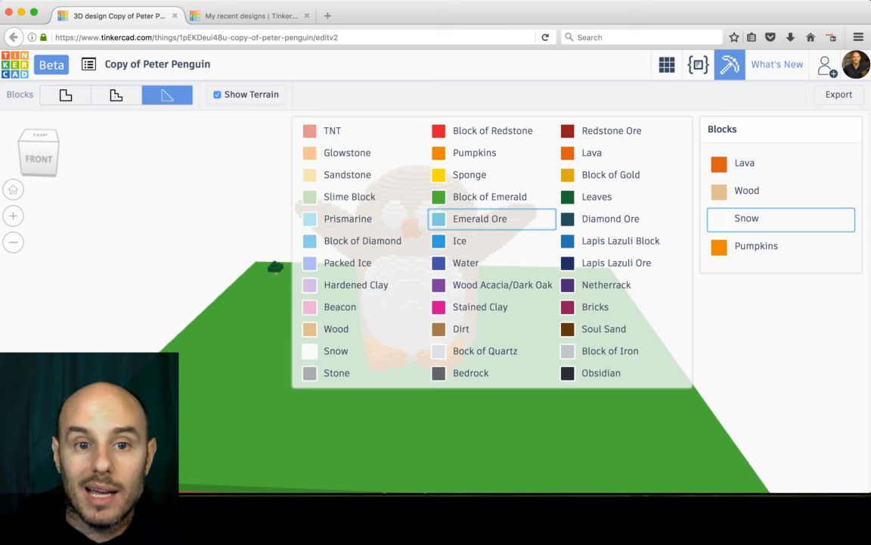
{"action": "left_click", "coordinate": [332, 130]}
{"action": "right_click_drag", "start_coordinate": [522, 302], "coordinate": [458, 314]}
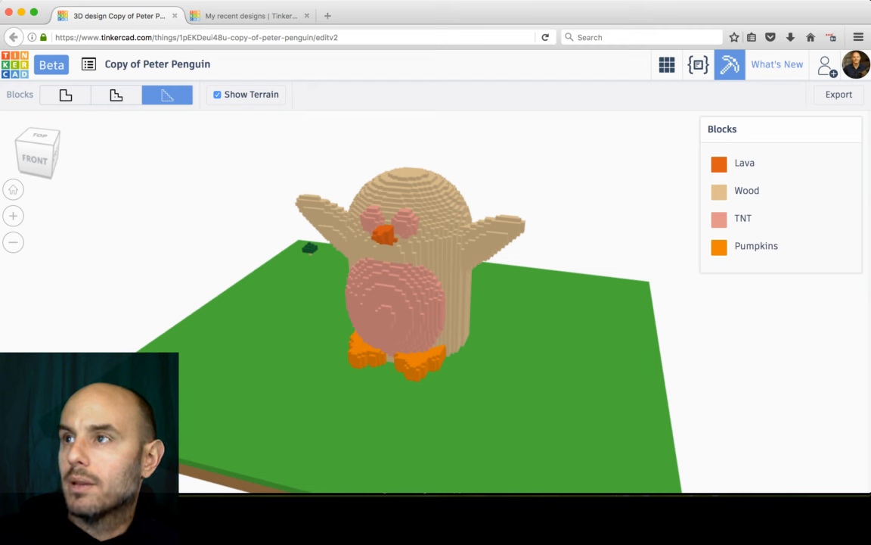
Switch to the Bridges - Copy world in MCEdit and fly forward over the dark green forest.
{"action": "key", "text": "super+Tab"}
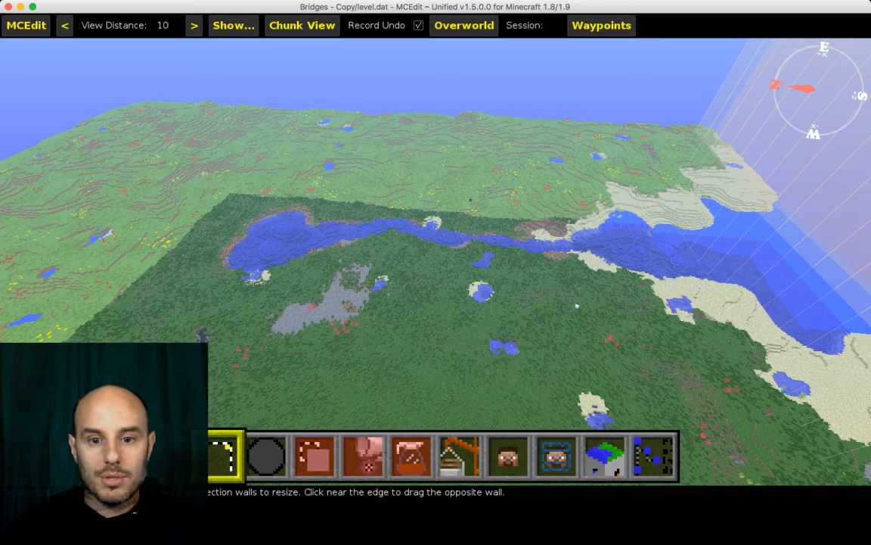
{"action": "key", "text": "w"}
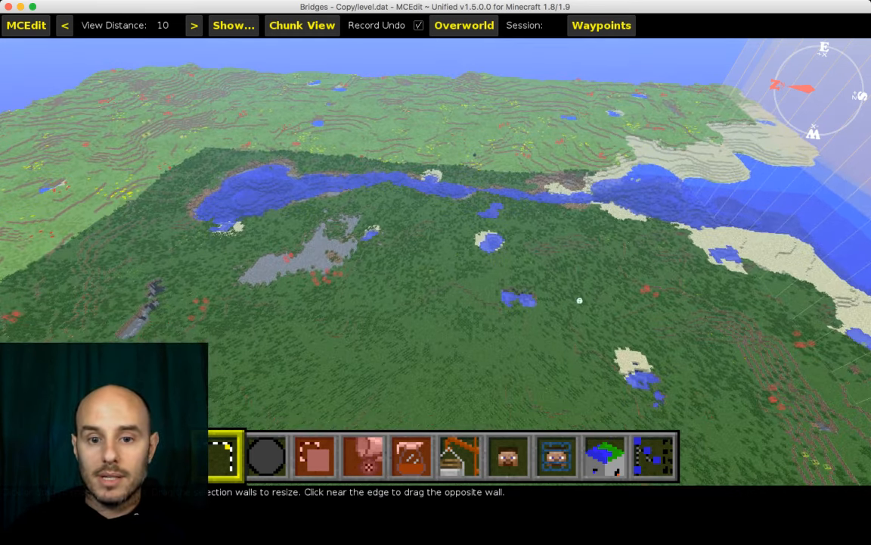
{"action": "key", "text": "w"}
{"action": "key", "text": "w"}
{"action": "key", "text": "w"}
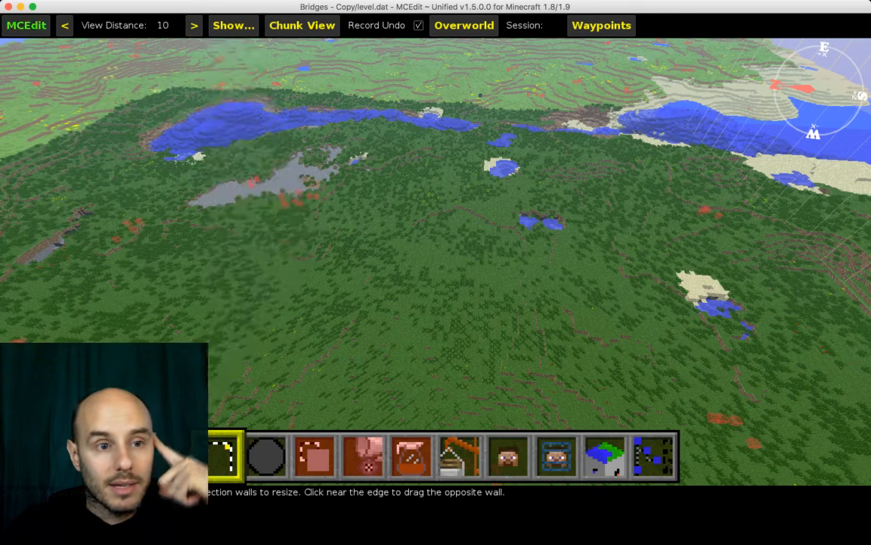
{"action": "key", "text": "Escape"}
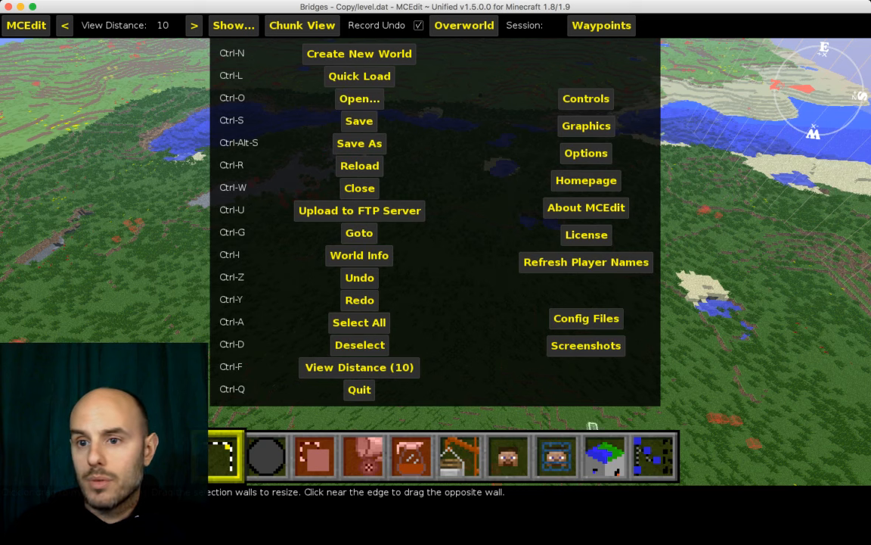
{"action": "key", "text": "Escape"}
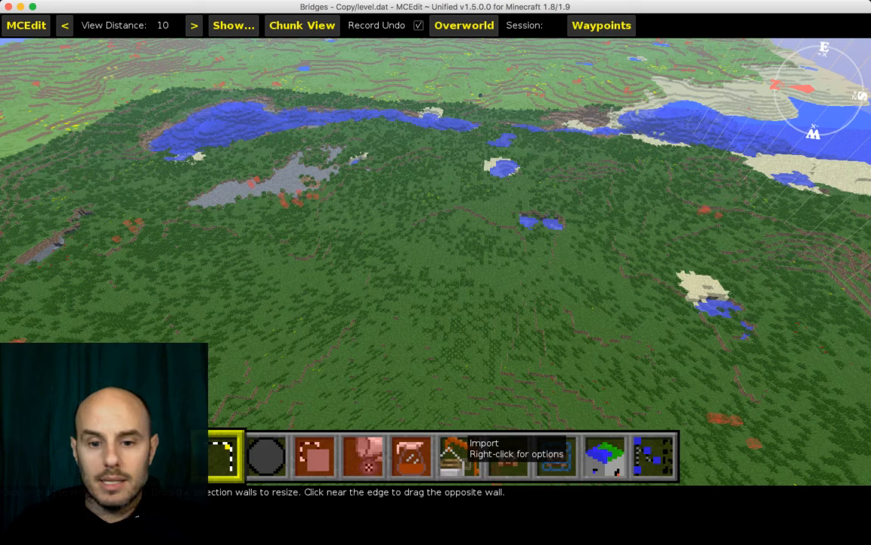
Browse the Filters and Schematics folders for importable files, and close the import file browser.
{"action": "left_click", "coordinate": [459, 452]}
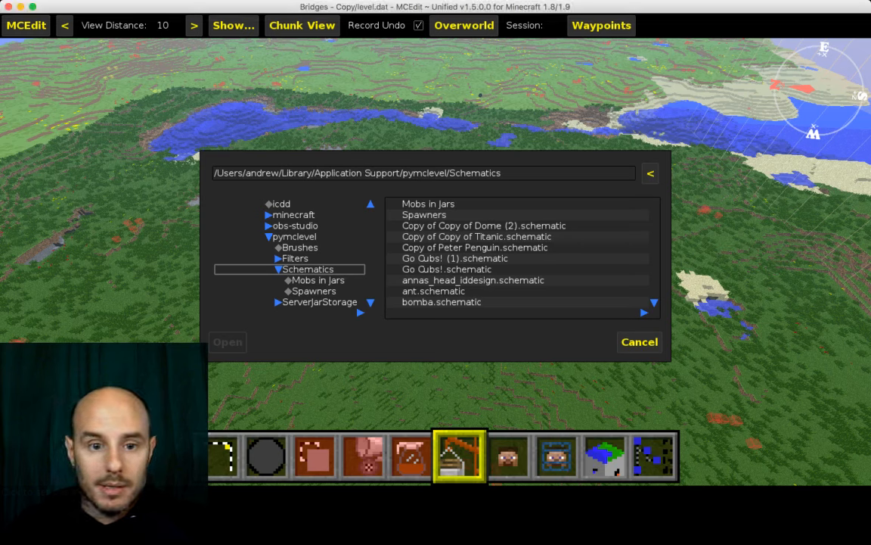
{"action": "left_click", "coordinate": [293, 259]}
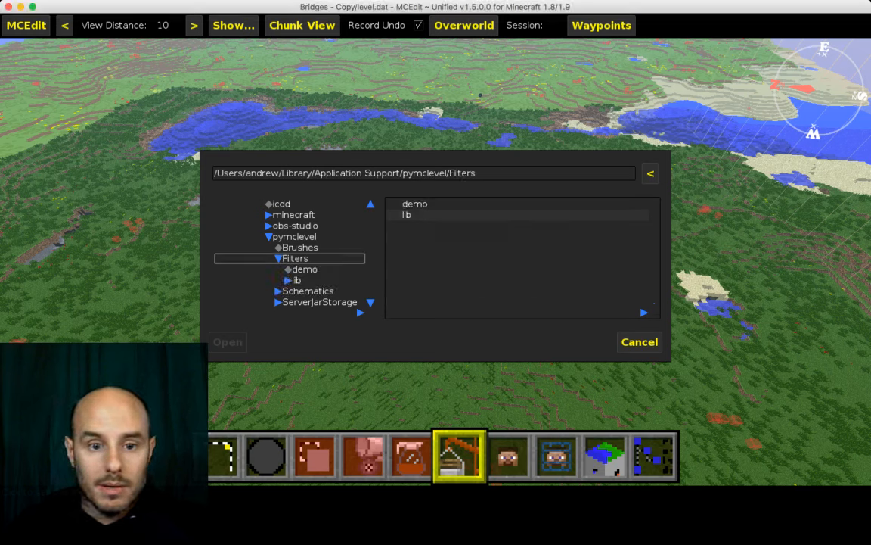
{"action": "left_click", "coordinate": [307, 291]}
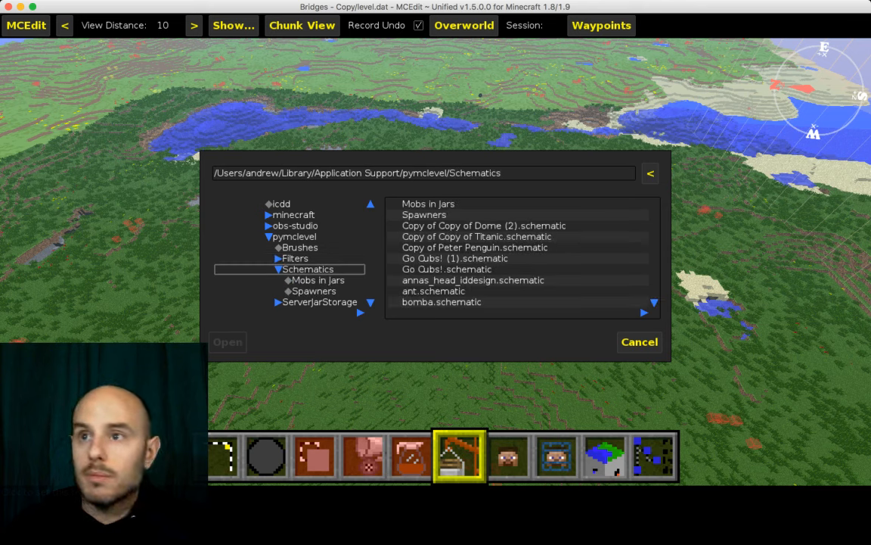
{"action": "key", "text": "super+Tab"}
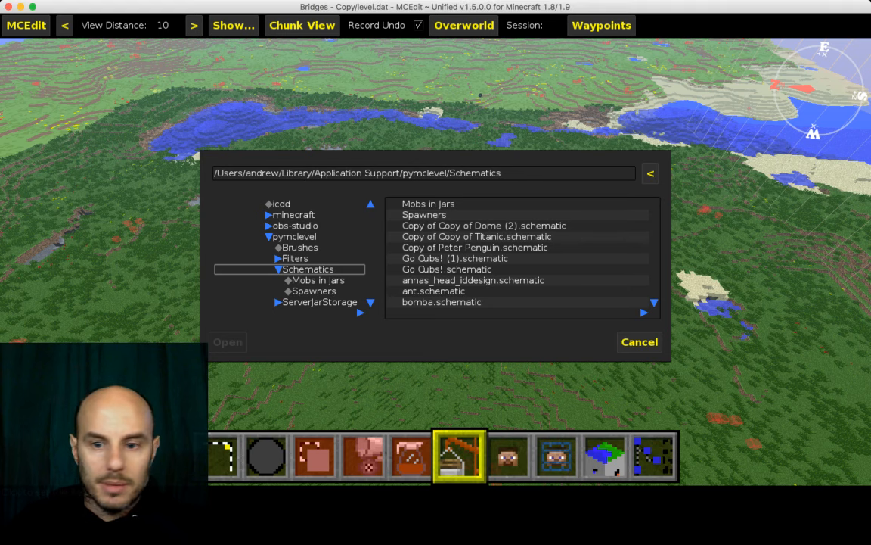
{"action": "left_click", "coordinate": [300, 248]}
{"action": "left_click", "coordinate": [634, 340]}
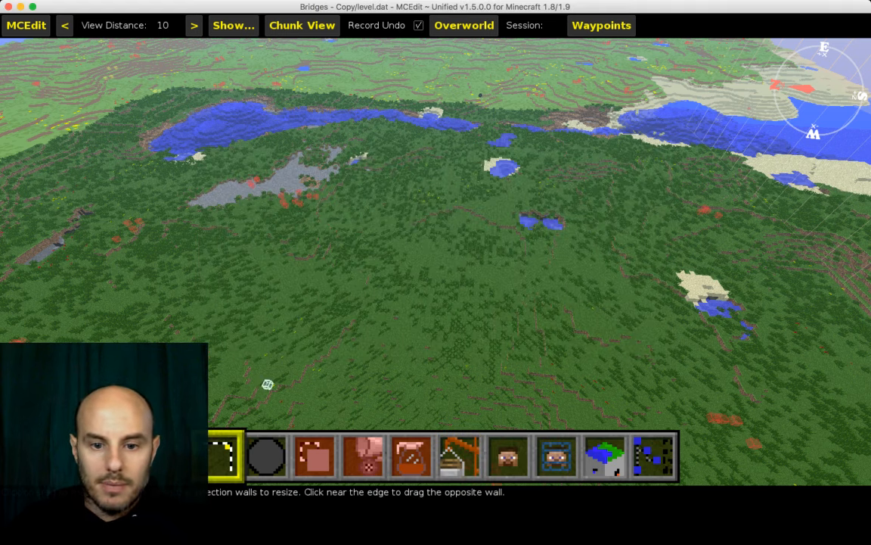
Try to import Copy of Peter Penguin.schematic from the Schematics folder into the world.
{"action": "left_click", "coordinate": [457, 454]}
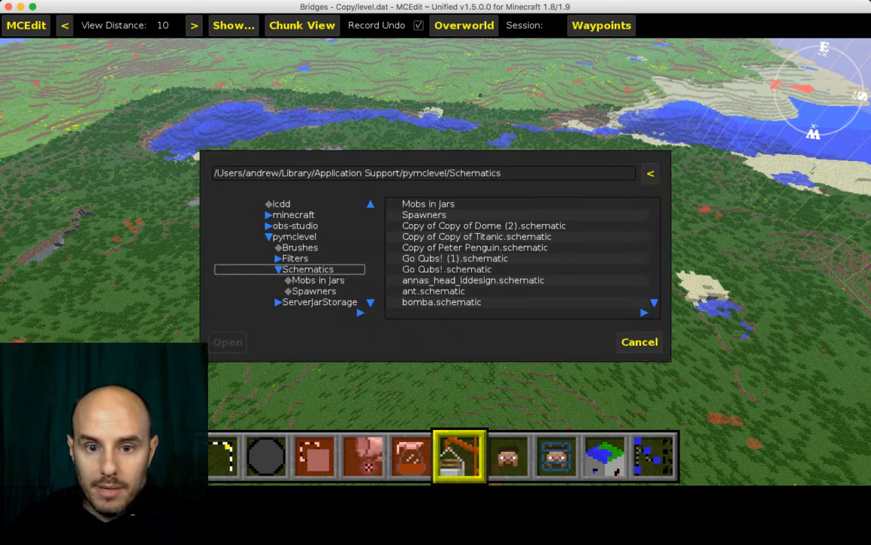
{"action": "left_click", "coordinate": [474, 247]}
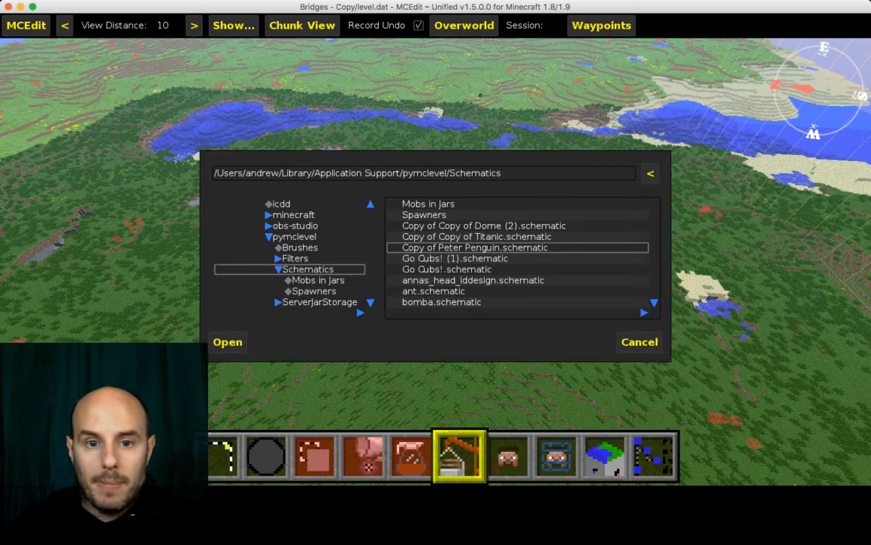
{"action": "left_click", "coordinate": [227, 342]}
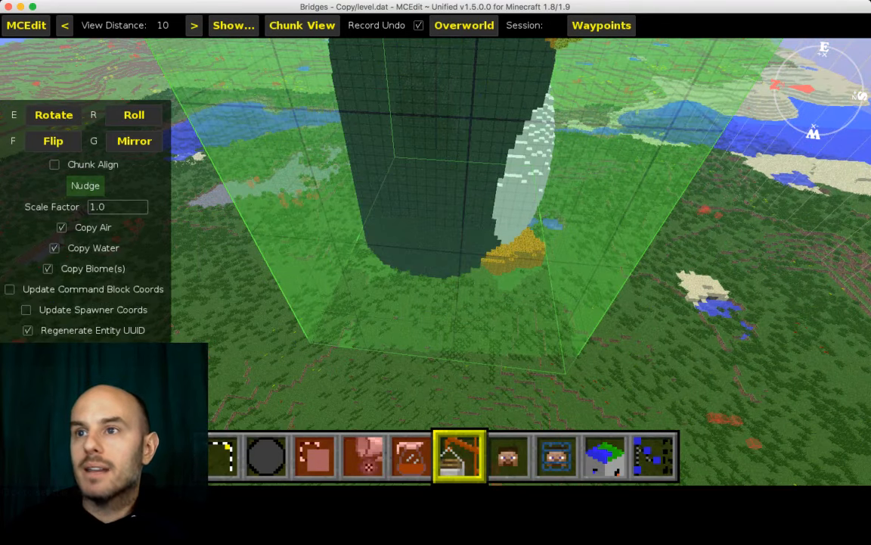
{"action": "key", "text": "Escape"}
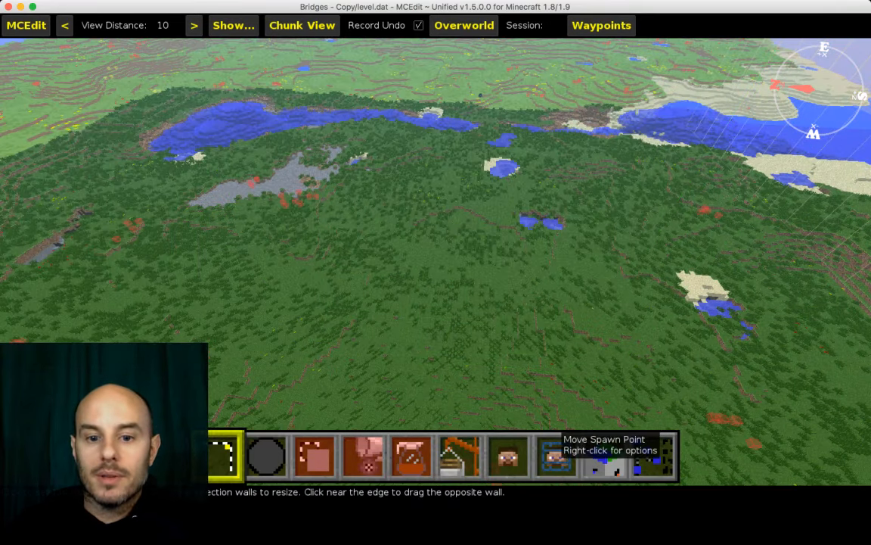
{"action": "left_click", "coordinate": [457, 452]}
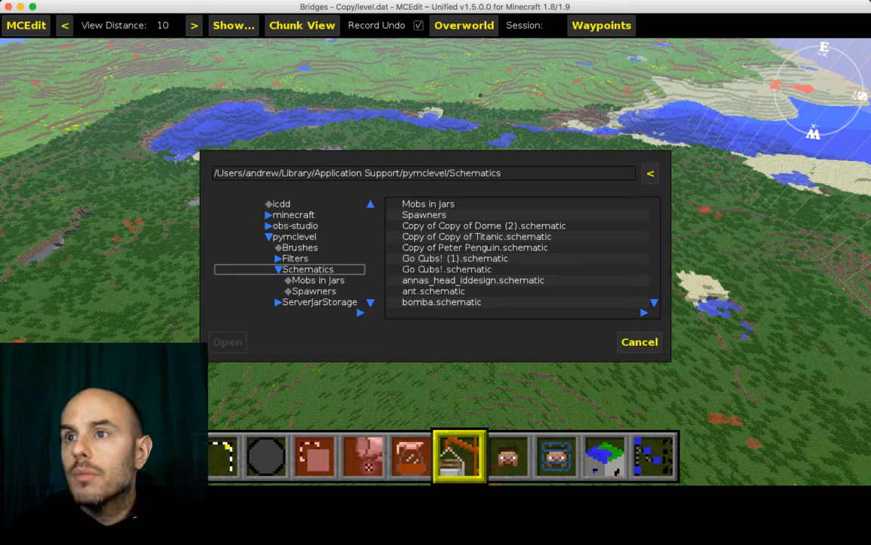
{"action": "key", "text": "super+Tab"}
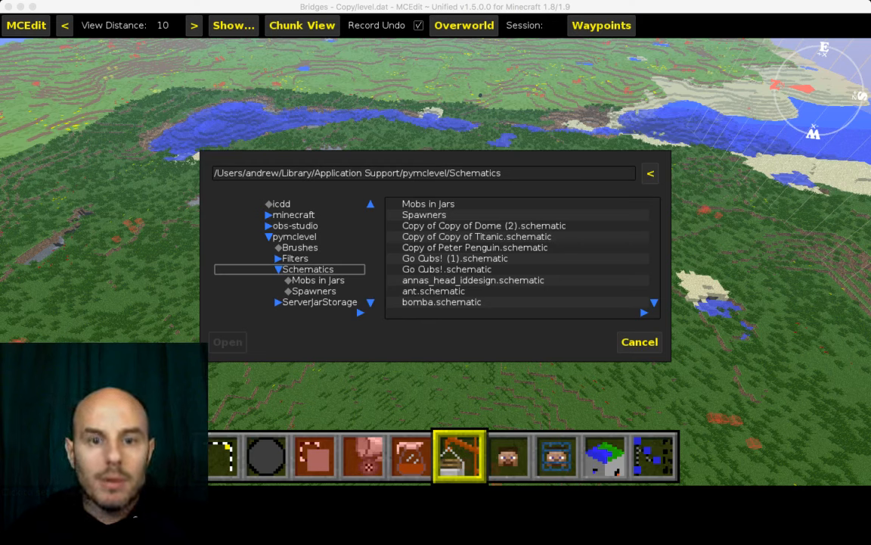
{"action": "key", "text": "super+Tab"}
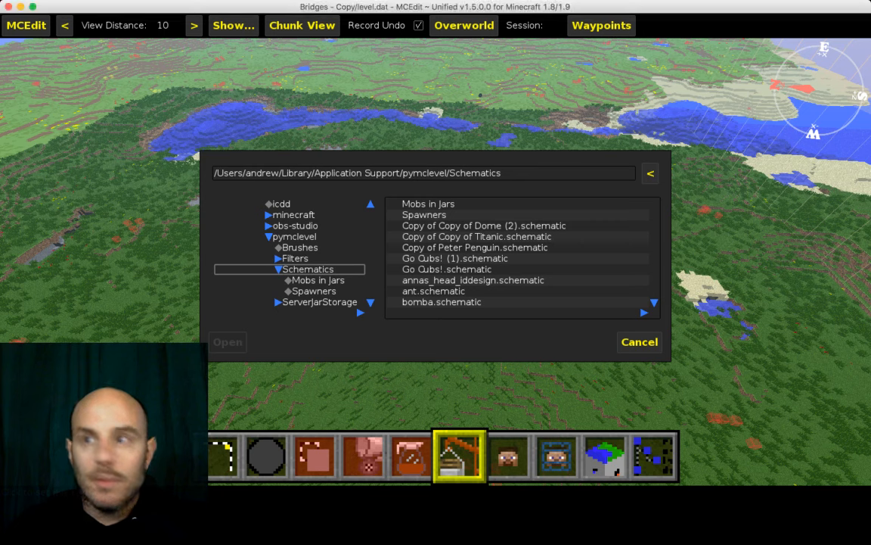
{"action": "key", "text": "super+Tab"}
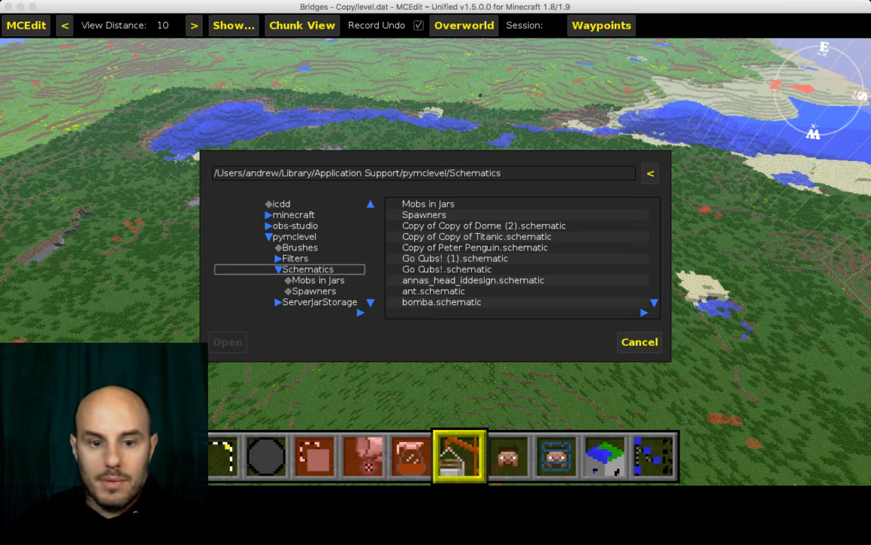
{"action": "key", "text": "Escape"}
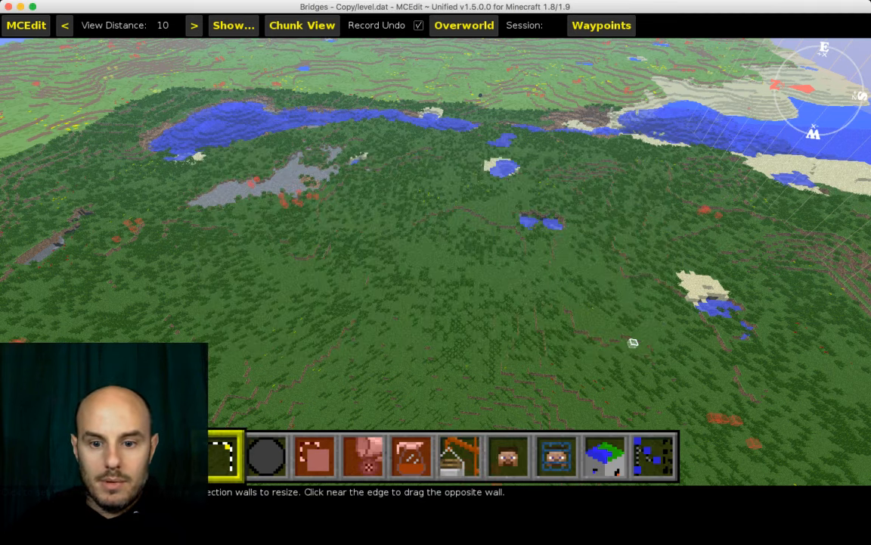
Try to import copy_of_peter_penguin.schematic from the Schematics folder into the world.
{"action": "left_click", "coordinate": [458, 450]}
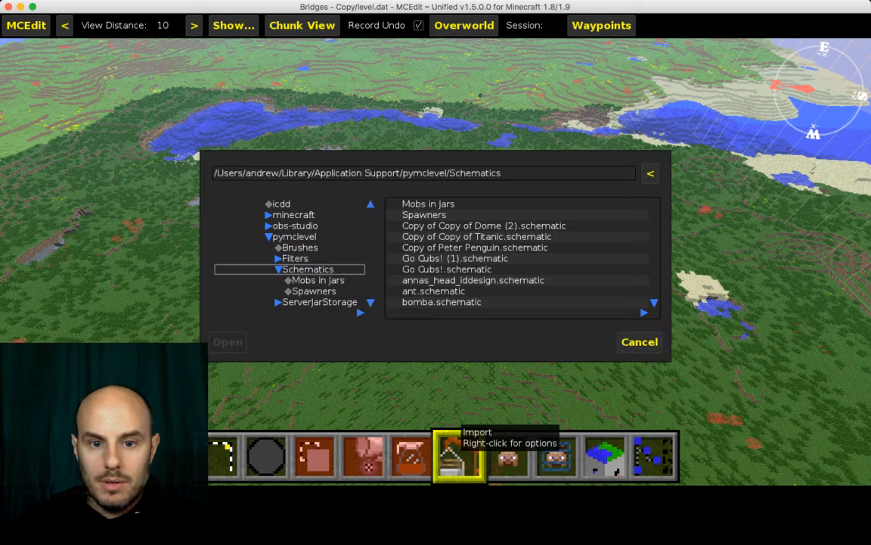
{"action": "scroll", "coordinate": [522, 258], "scroll_direction": "down", "scroll_amount": 2}
{"action": "scroll", "coordinate": [522, 257], "scroll_direction": "down", "scroll_amount": 20}
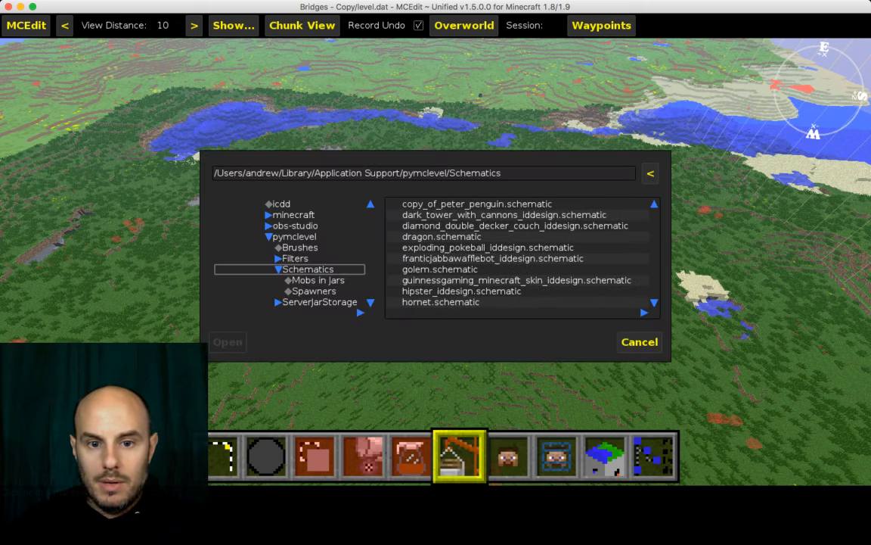
{"action": "scroll", "coordinate": [522, 257], "scroll_direction": "down", "scroll_amount": 17}
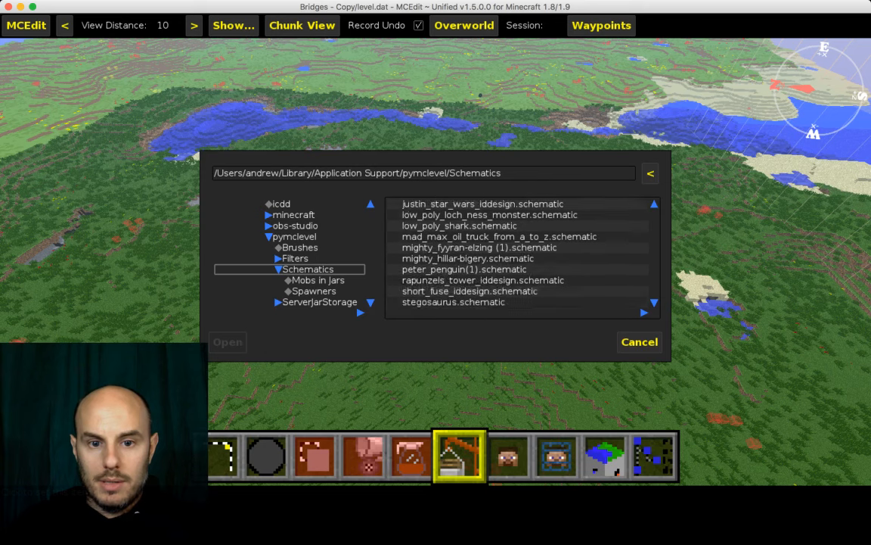
{"action": "scroll", "coordinate": [521, 257], "scroll_direction": "up", "scroll_amount": 3}
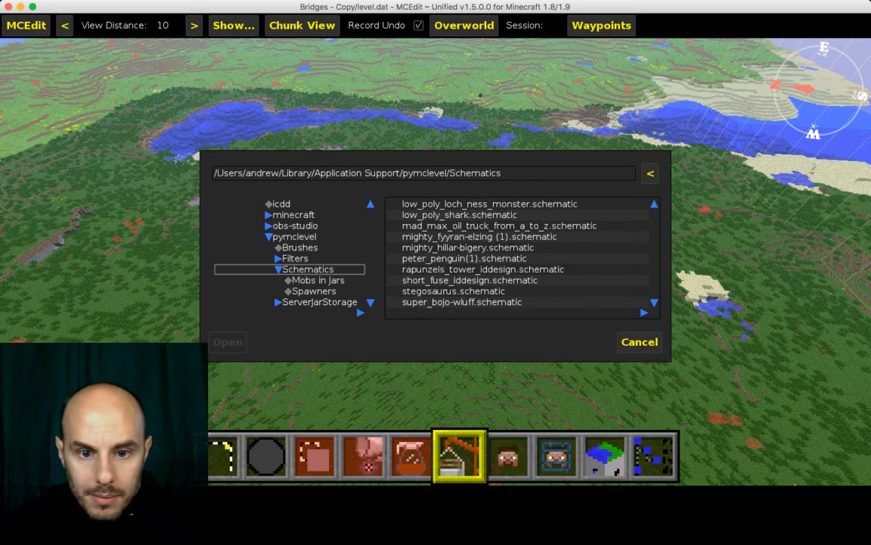
{"action": "scroll", "coordinate": [522, 257], "scroll_direction": "down", "scroll_amount": 12}
{"action": "scroll", "coordinate": [522, 258], "scroll_direction": "up", "scroll_amount": 19}
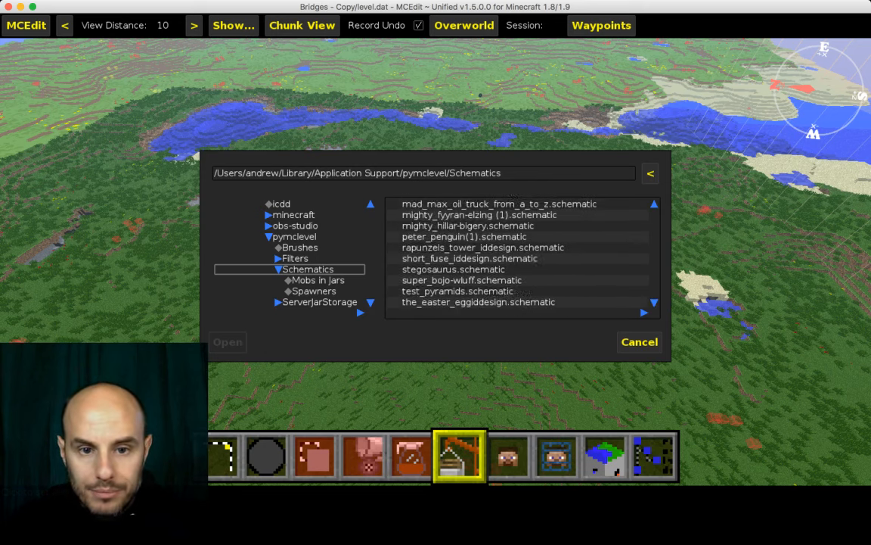
{"action": "scroll", "coordinate": [522, 257], "scroll_direction": "up", "scroll_amount": 20}
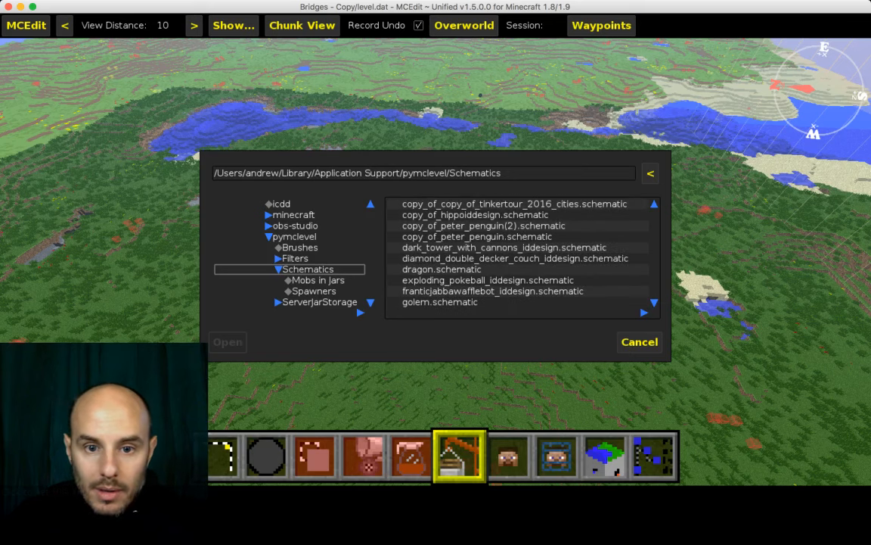
{"action": "scroll", "coordinate": [522, 257], "scroll_direction": "up", "scroll_amount": 2}
{"action": "scroll", "coordinate": [521, 257], "scroll_direction": "down", "scroll_amount": 9}
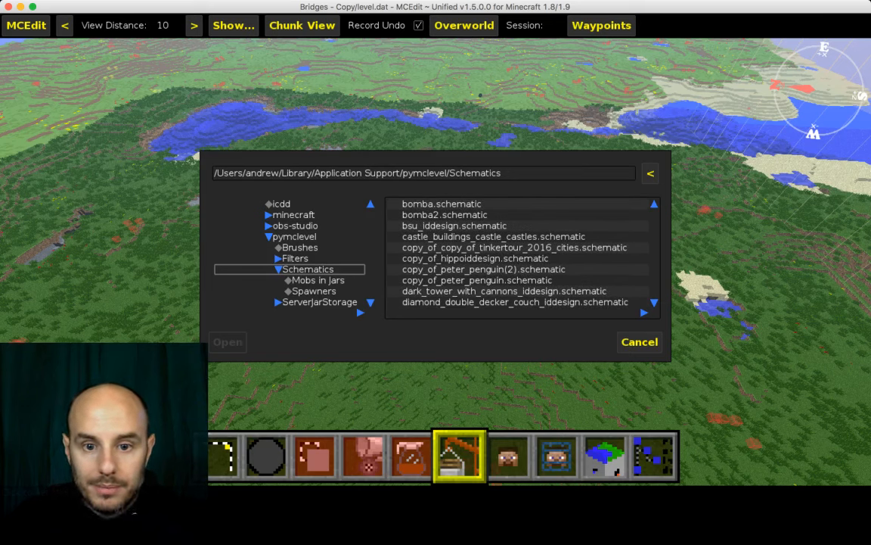
{"action": "double_click", "coordinate": [476, 280]}
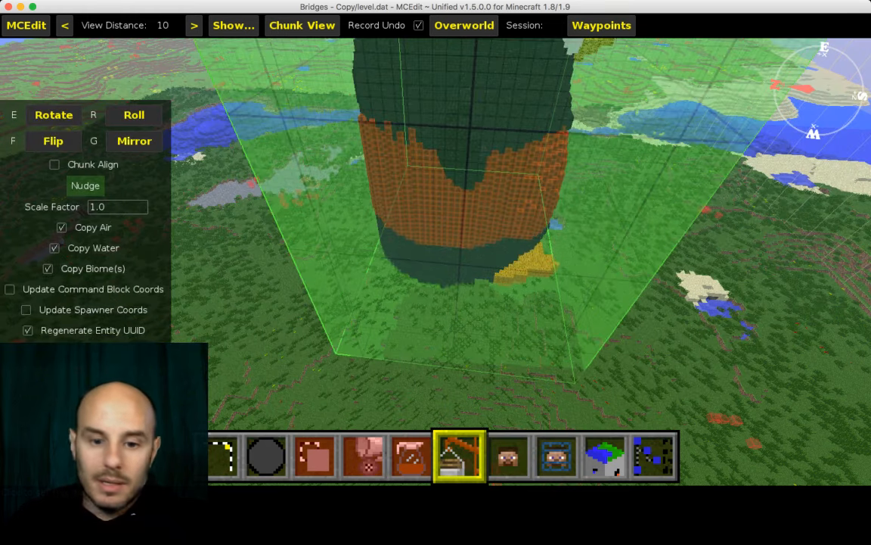
{"action": "key", "text": "1"}
Load Copy of Peter Penguin.schematic from the Schematics folder for import into the world.
{"action": "left_click", "coordinate": [460, 454]}
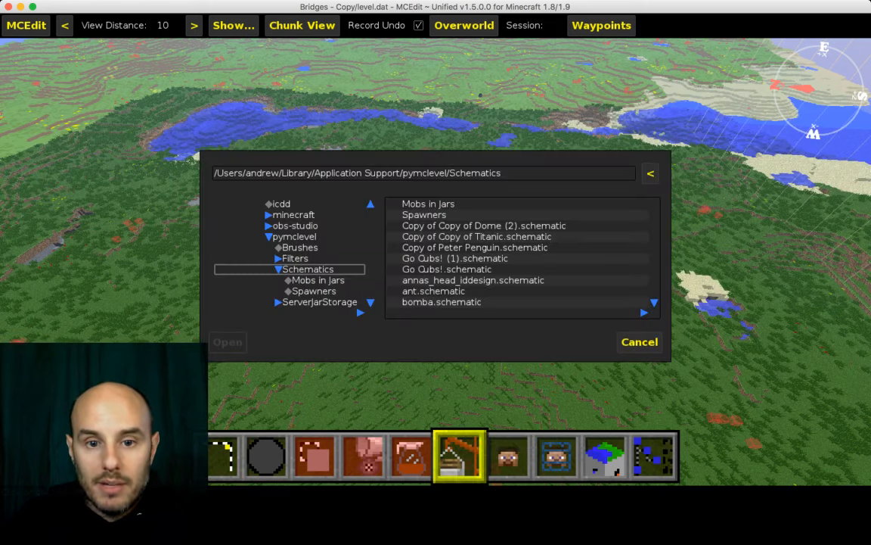
{"action": "double_click", "coordinate": [475, 247]}
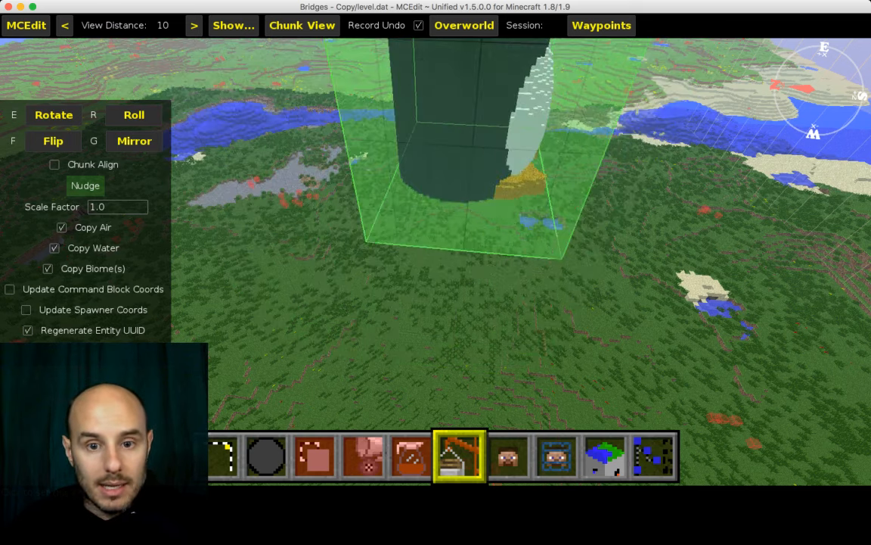
{"action": "right_click_drag", "start_coordinate": [484, 261], "coordinate": [302, 220]}
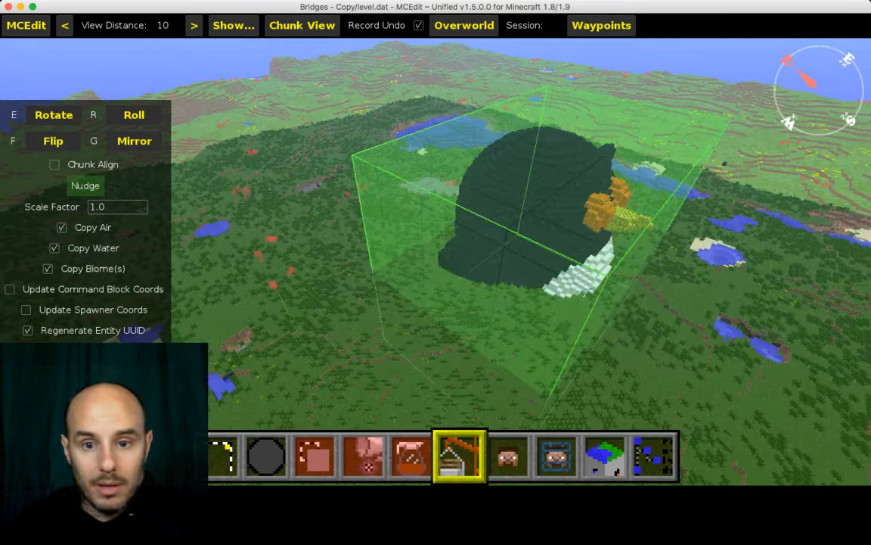
{"action": "key", "text": "s"}
{"action": "key", "text": "a"}
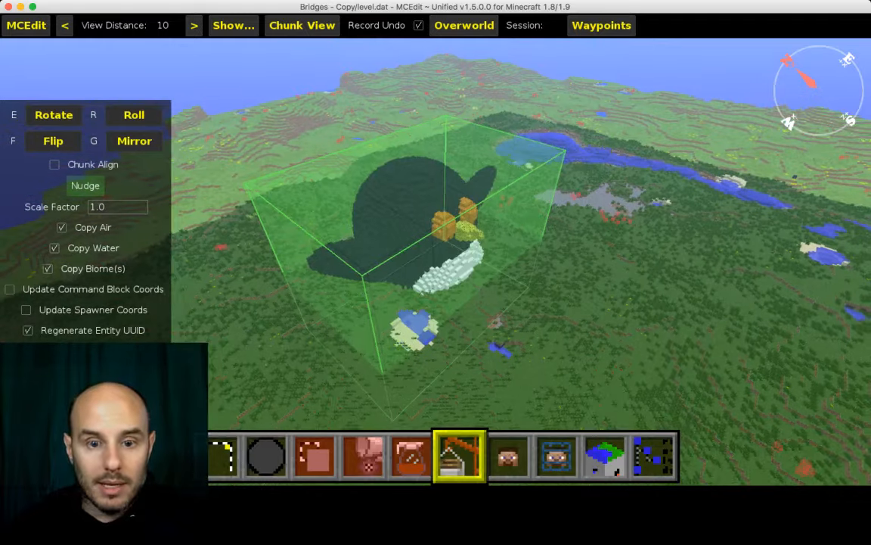
{"action": "key", "text": "shift"}
{"action": "key", "text": "a"}
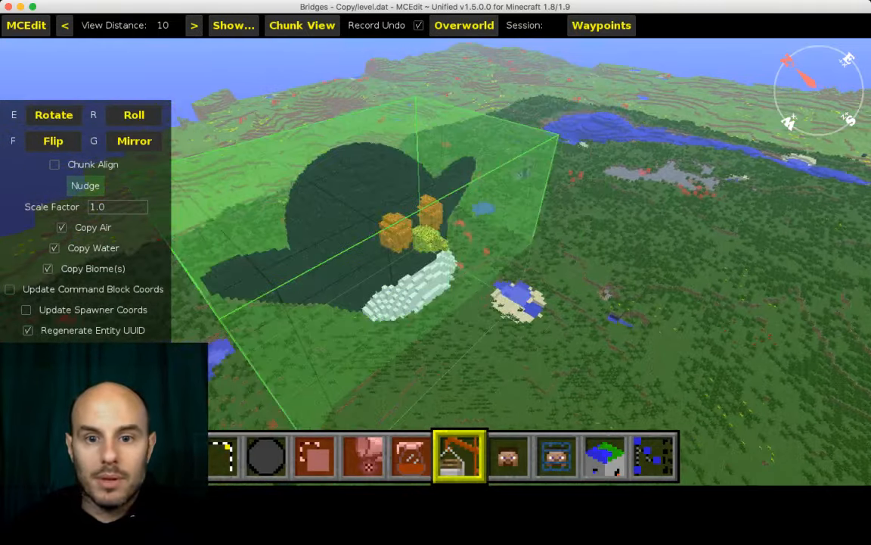
Position the floating penguin over the dark green forest and set it down there.
{"action": "key", "text": "r"}
{"action": "key", "text": "r"}
{"action": "key", "text": "r"}
{"action": "key", "text": "r"}
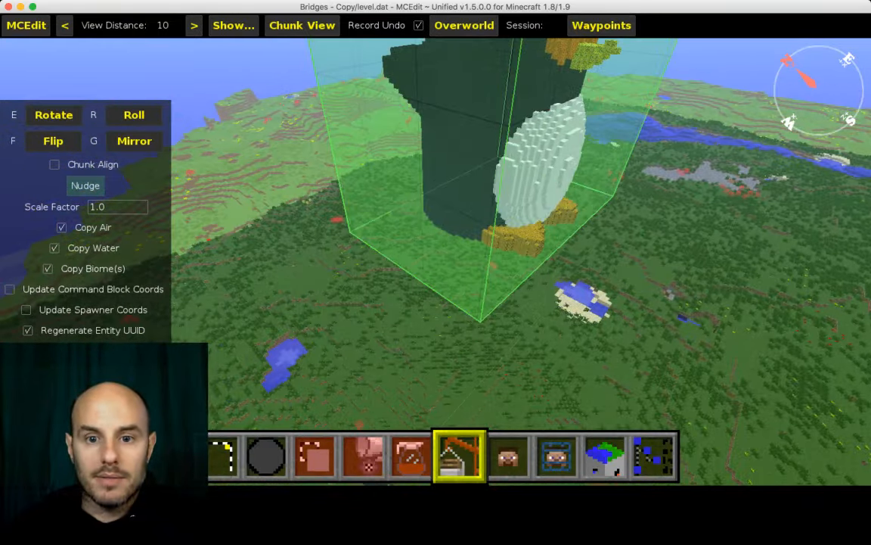
{"action": "key", "text": "r"}
{"action": "key", "text": "r"}
{"action": "key", "text": "r"}
{"action": "key", "text": "r"}
{"action": "key", "text": "r"}
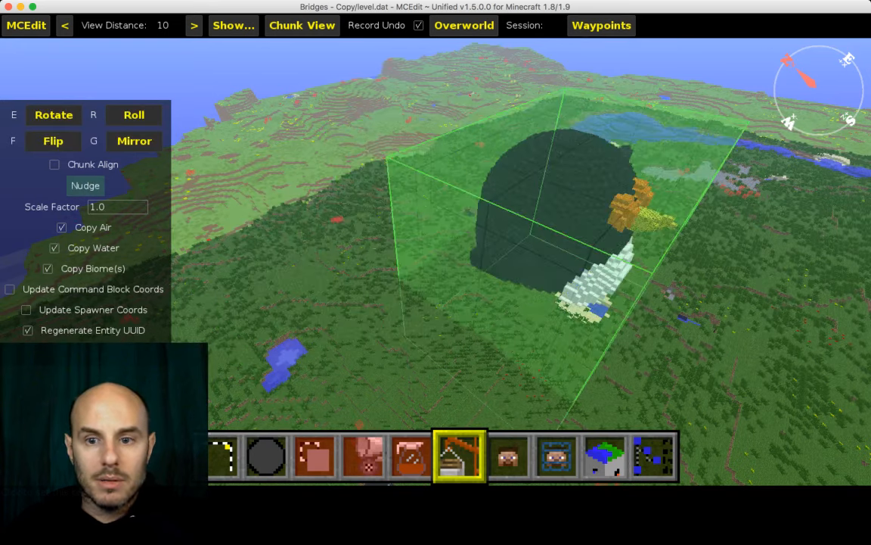
{"action": "key", "text": "d"}
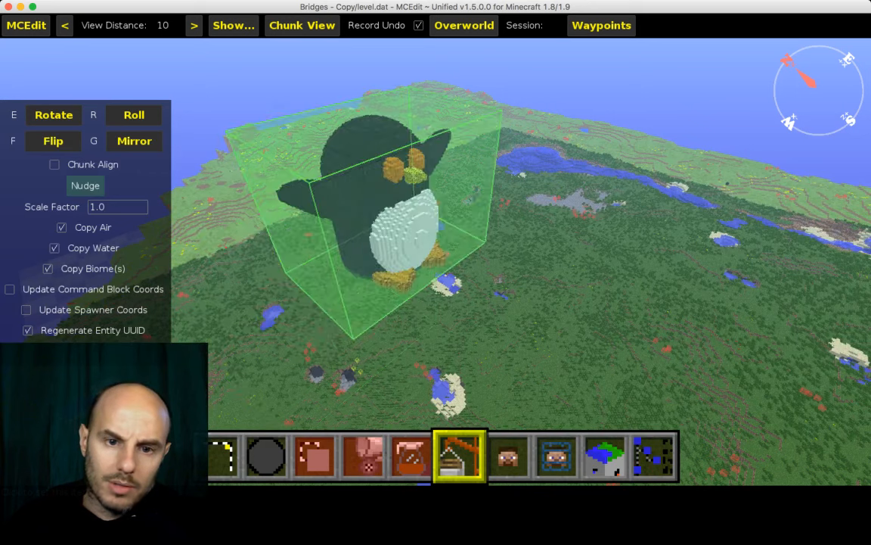
{"action": "left_click", "coordinate": [416, 270]}
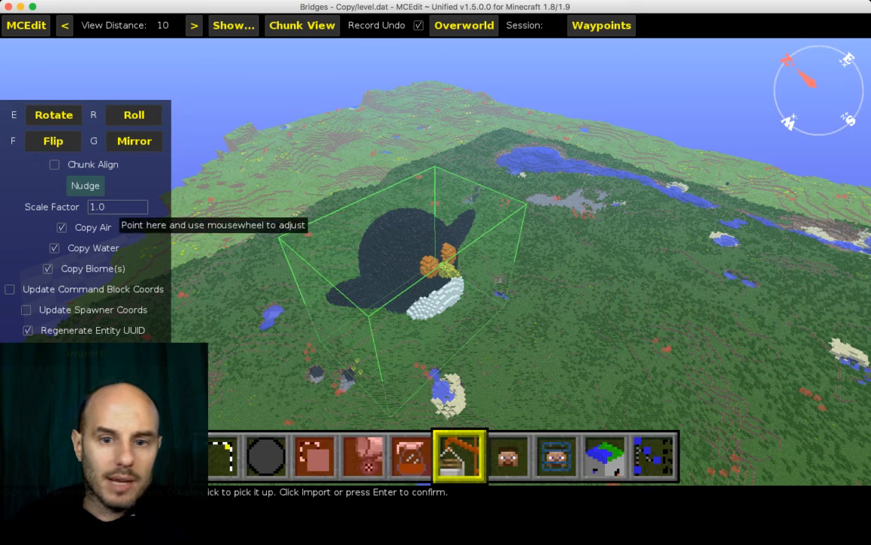
Set the penguin's scale factor to 0.6 and move it up to stand on the forest ground.
{"action": "scroll", "coordinate": [117, 207], "scroll_direction": "down", "scroll_amount": 4}
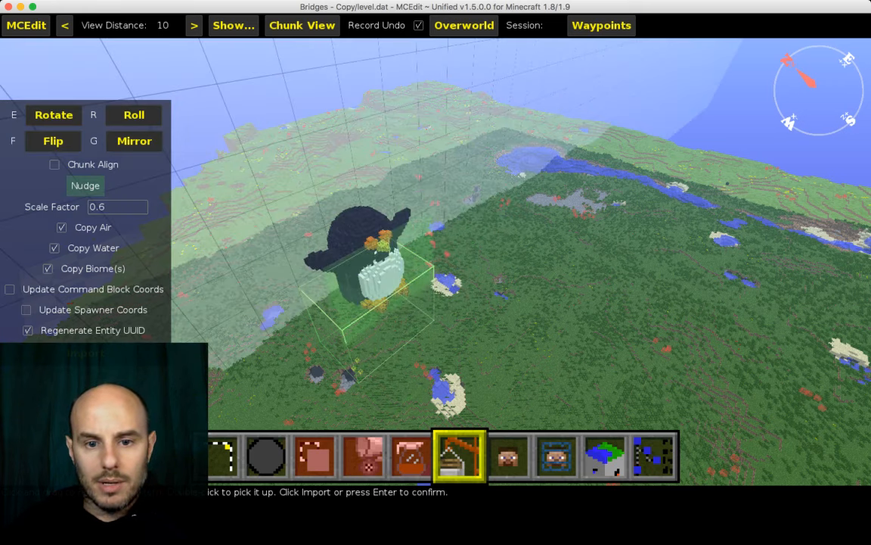
{"action": "left_click_drag", "start_coordinate": [370, 266], "coordinate": [388, 258]}
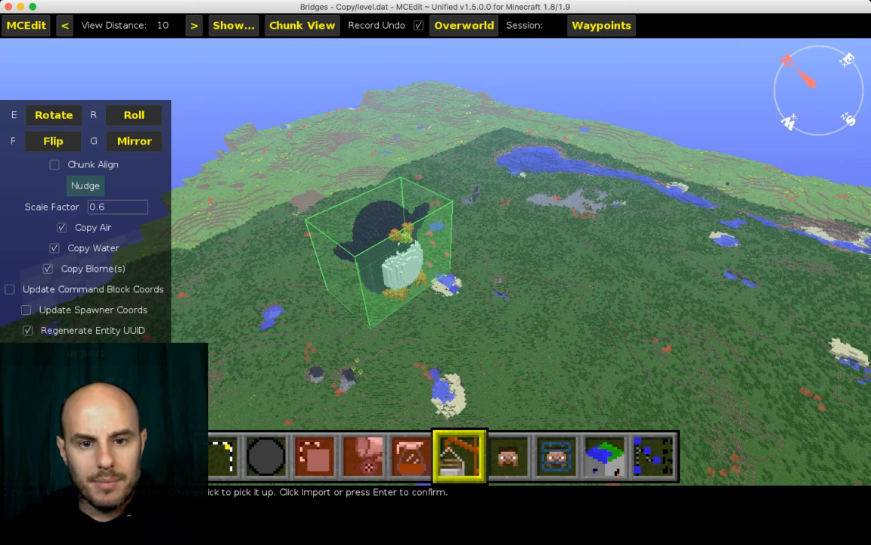
Shift the scaled penguin slightly beside the small pond and confirm its import.
{"action": "key", "text": "shift"}
{"action": "key", "text": "w"}
{"action": "key", "text": "w"}
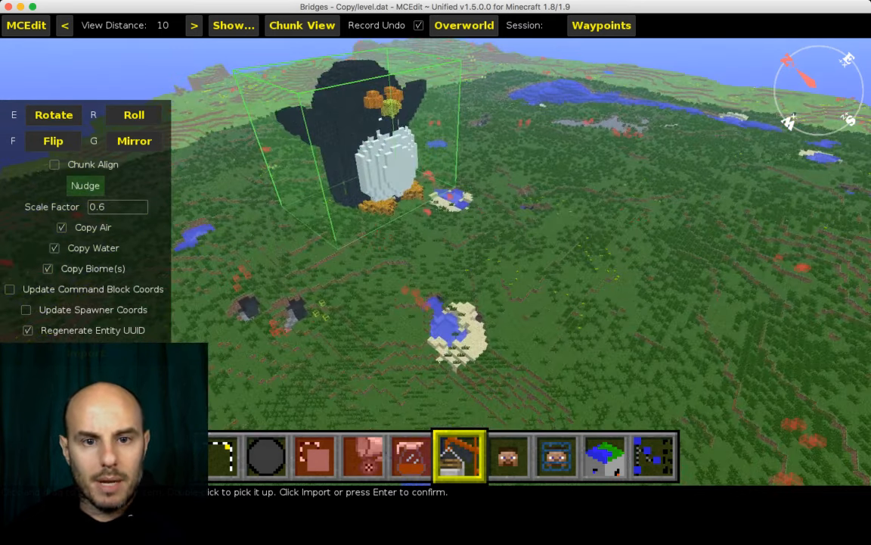
{"action": "key", "text": "space"}
{"action": "key", "text": "w"}
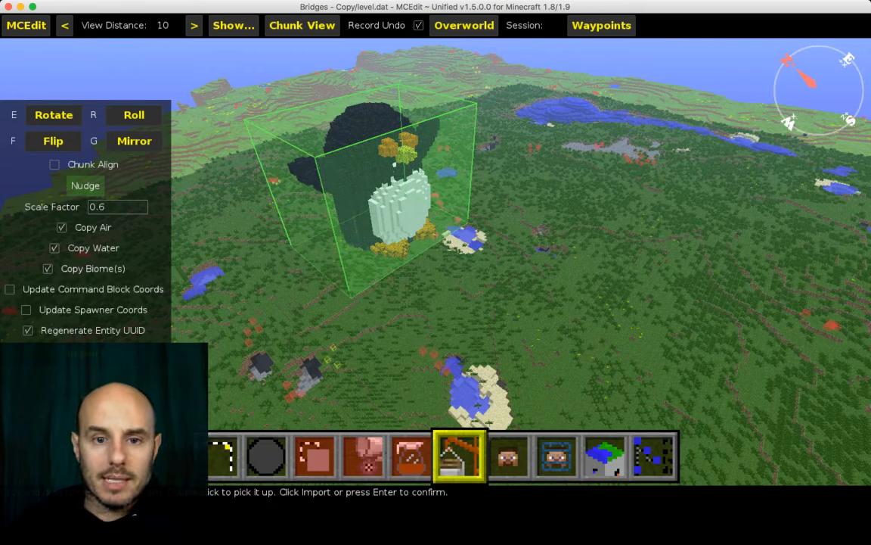
{"action": "mouse_move", "coordinate": [401, 182]}
{"action": "left_mouse_down"}
{"action": "mouse_move", "coordinate": [426, 177]}
{"action": "mouse_move", "coordinate": [455, 189]}
{"action": "mouse_move", "coordinate": [399, 196]}
{"action": "mouse_move", "coordinate": [382, 161]}
{"action": "mouse_move", "coordinate": [395, 187]}
{"action": "left_mouse_up"}
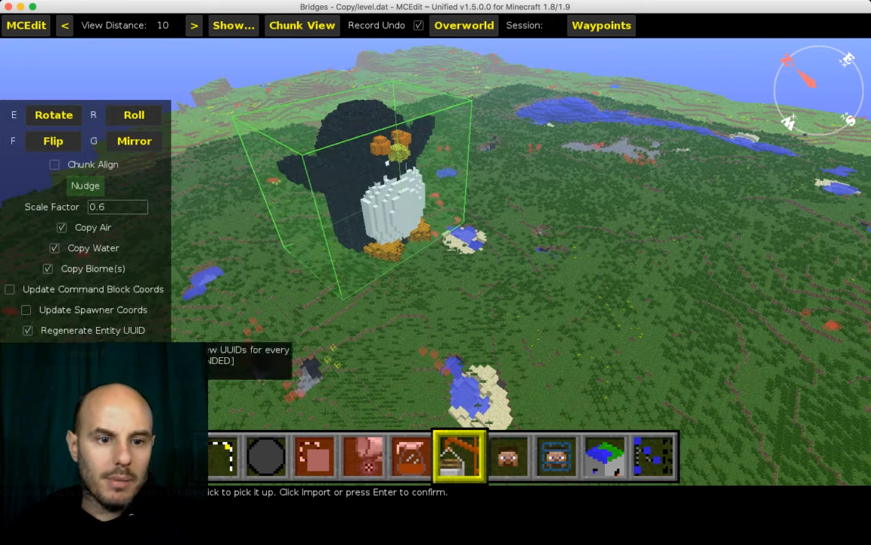
{"action": "left_click", "coordinate": [86, 353]}
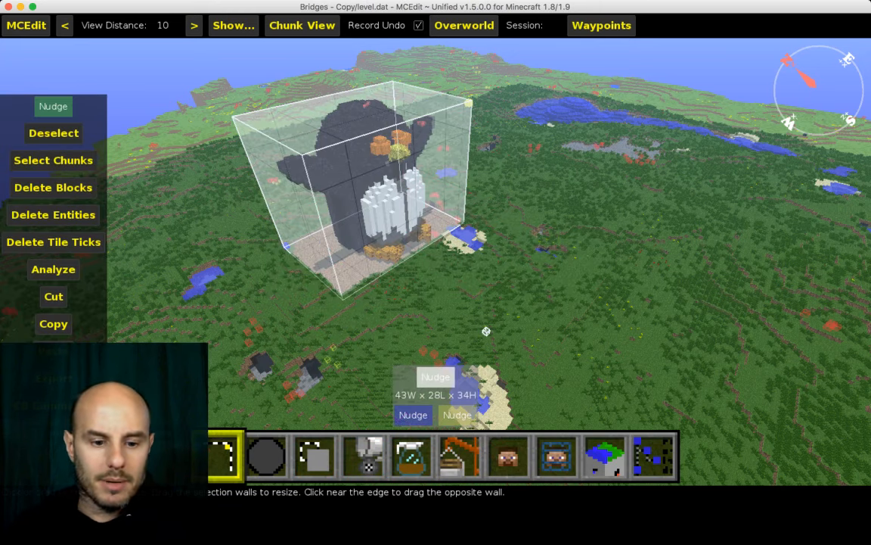
Set the round Fill brush to Grass Block and paint over the pale ground at the front corner of the penguin's base.
{"action": "key", "text": "s"}
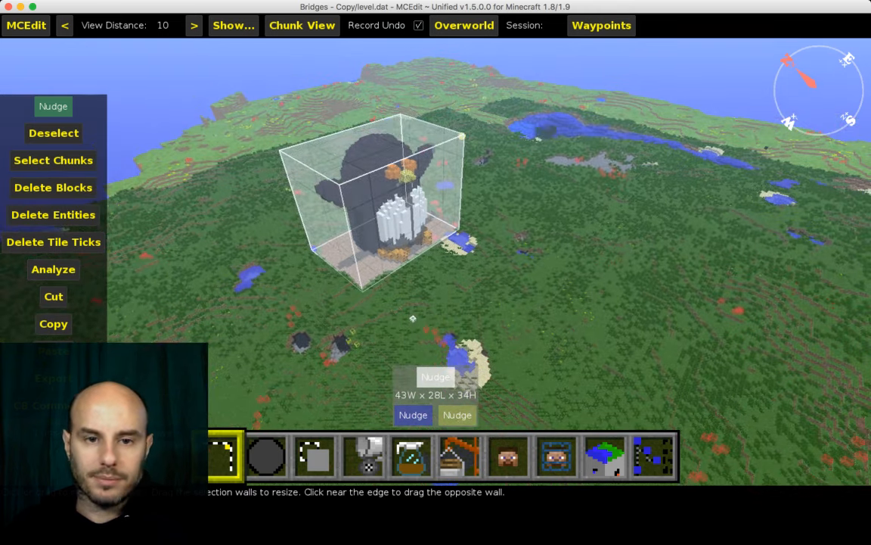
{"action": "key", "text": "w"}
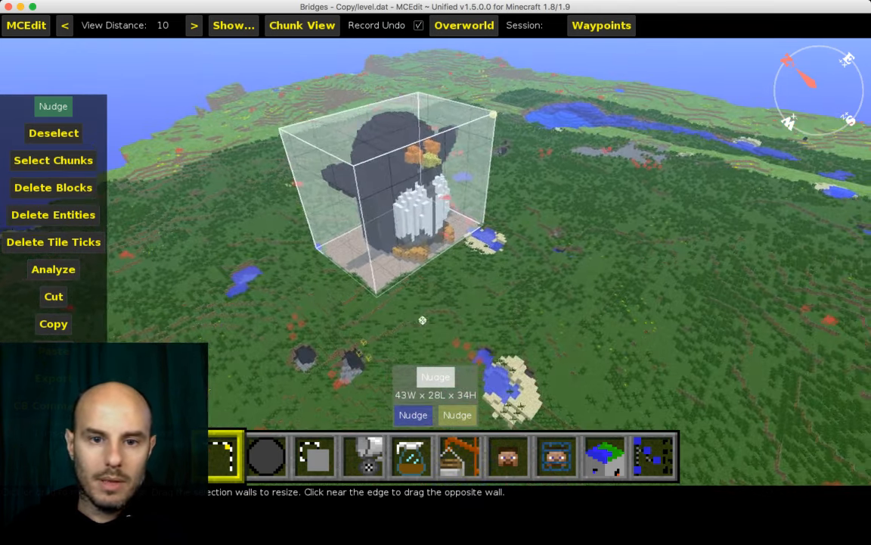
{"action": "key", "text": "w"}
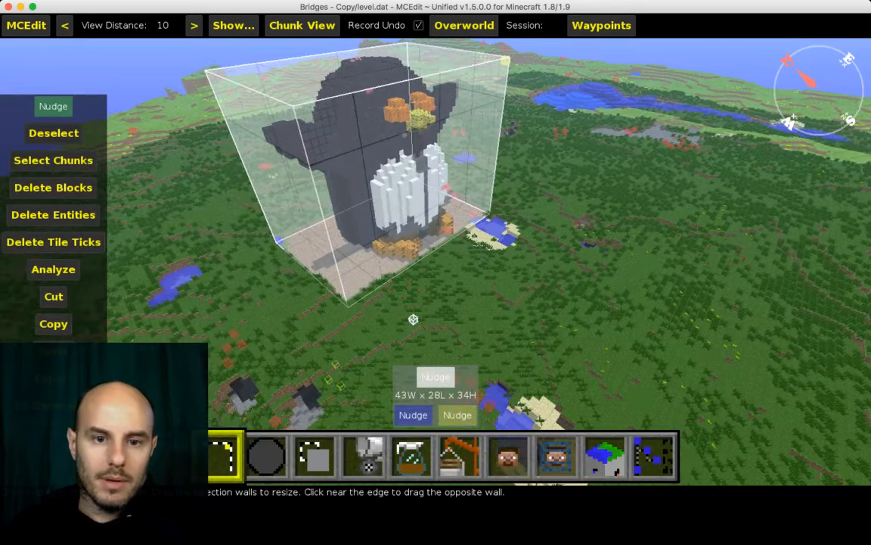
{"action": "key", "text": "w"}
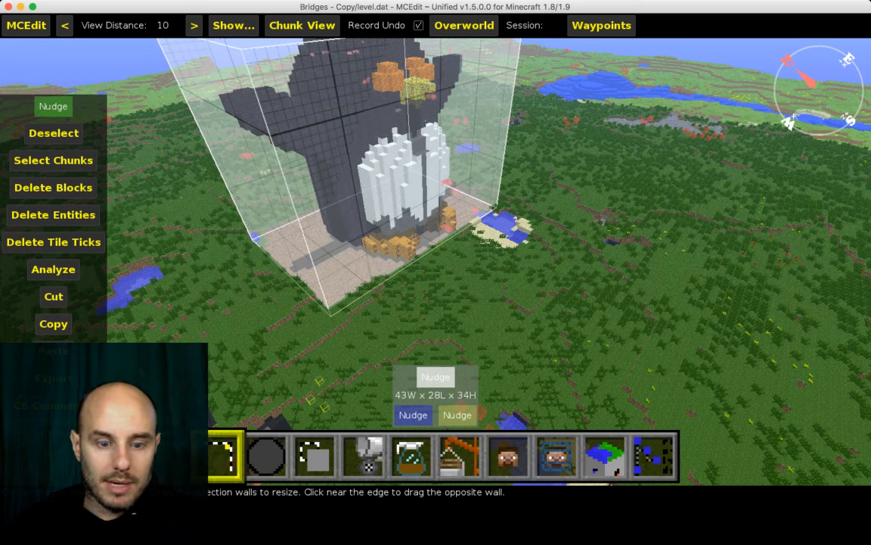
{"action": "left_click", "coordinate": [266, 454]}
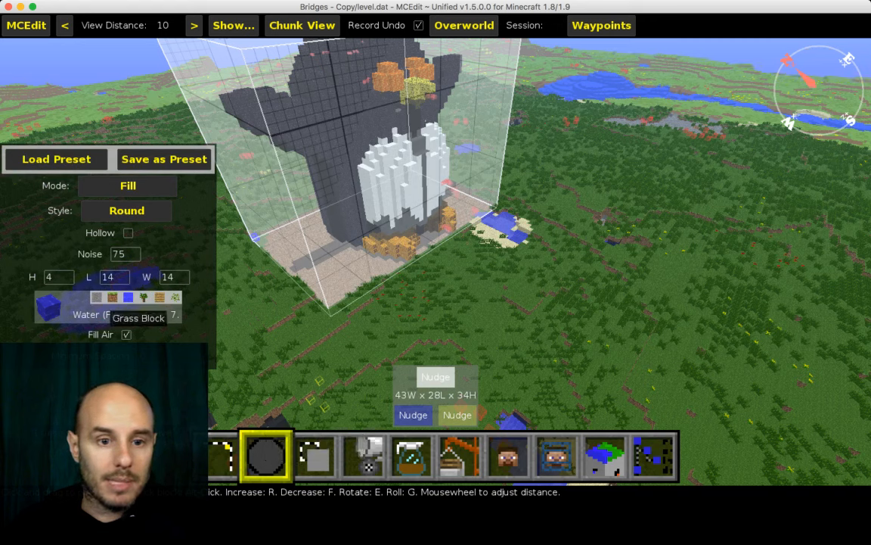
{"action": "left_click", "coordinate": [112, 298]}
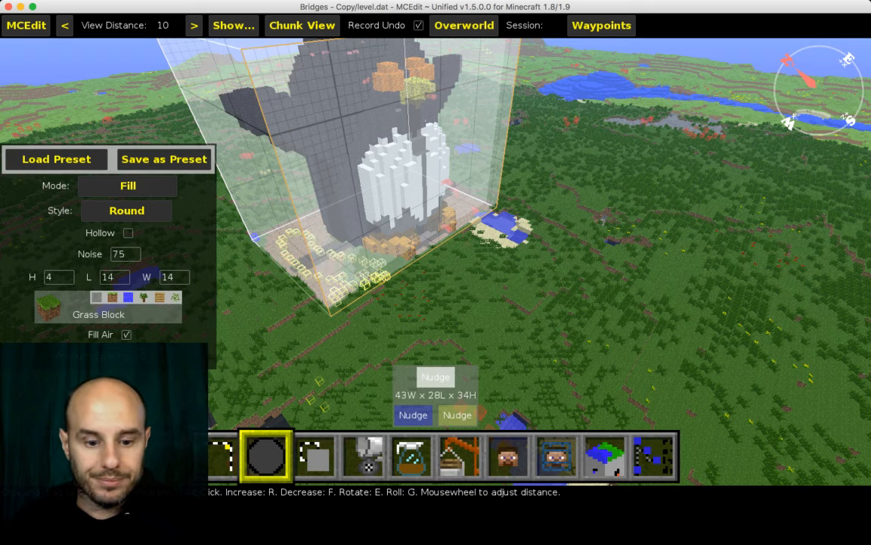
{"action": "left_click_drag", "start_coordinate": [376, 280], "coordinate": [384, 277]}
Brush Grass Block over the remaining pale ground around the penguin's feet along the side near the sandy pond.
{"action": "key", "text": "d"}
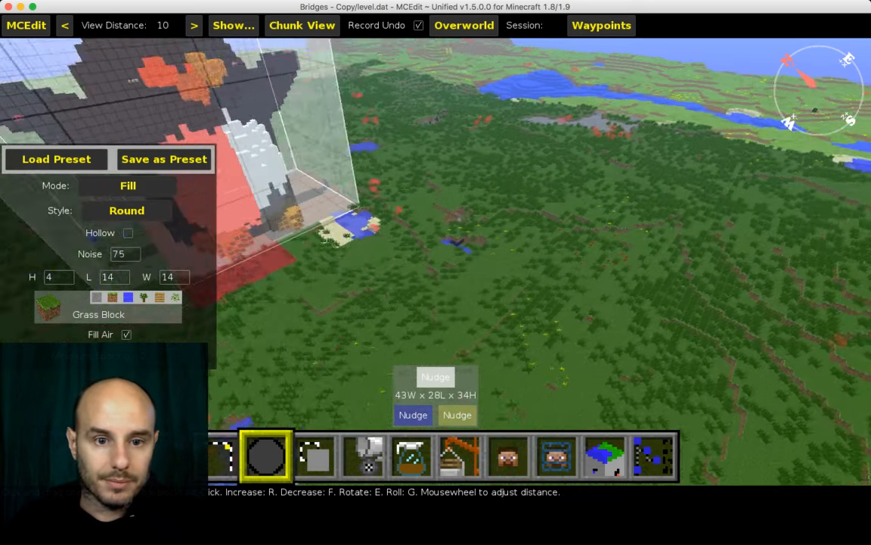
{"action": "key", "text": "d"}
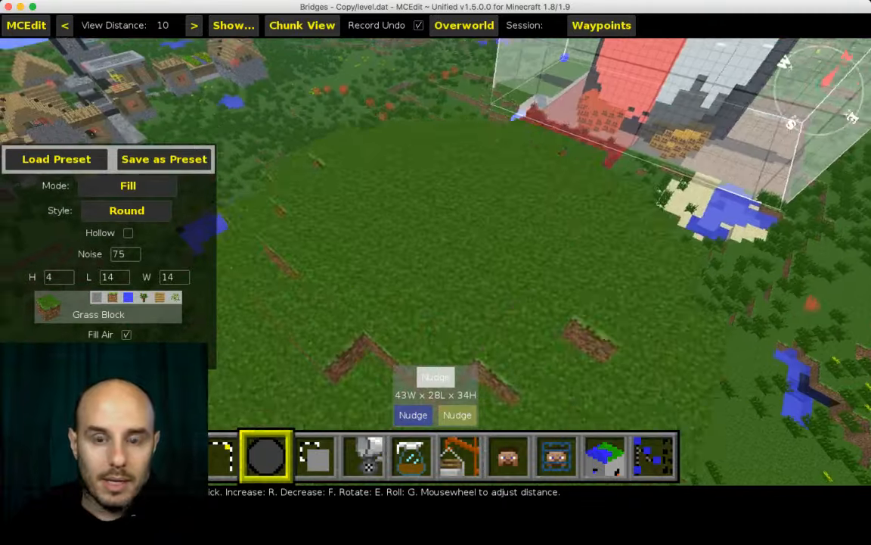
{"action": "key", "text": "d"}
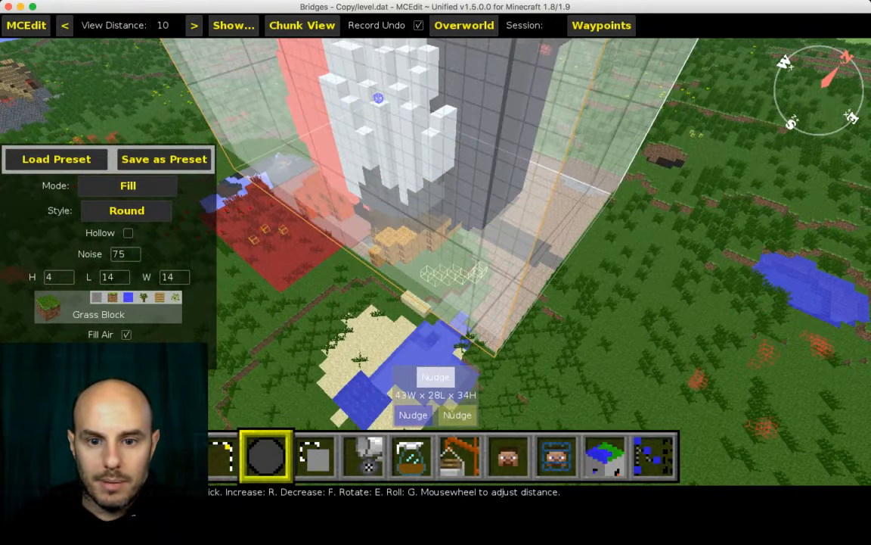
{"action": "mouse_move", "coordinate": [481, 270]}
{"action": "left_mouse_down"}
{"action": "mouse_move", "coordinate": [487, 319]}
{"action": "mouse_move", "coordinate": [537, 259]}
{"action": "mouse_move", "coordinate": [564, 207]}
{"action": "mouse_move", "coordinate": [549, 186]}
{"action": "mouse_move", "coordinate": [522, 199]}
{"action": "left_mouse_up"}
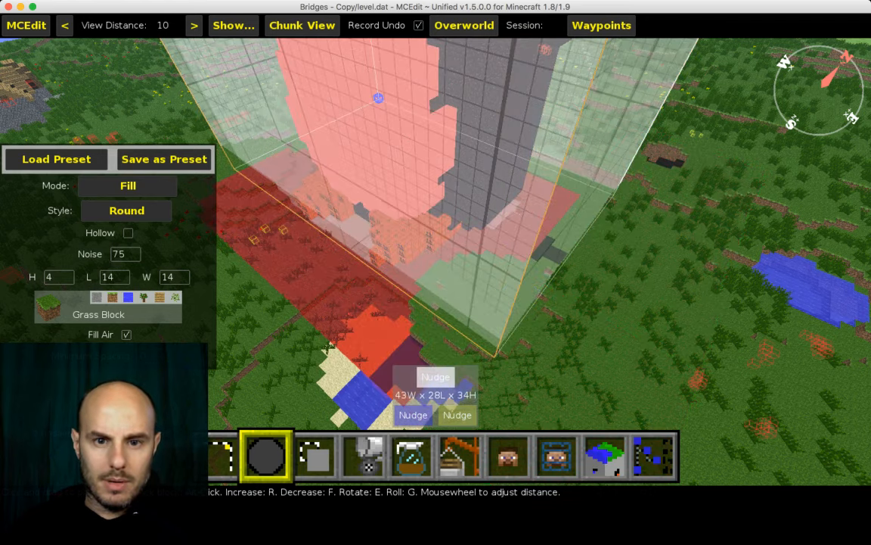
{"action": "right_click_drag", "start_coordinate": [436, 261], "coordinate": [522, 227]}
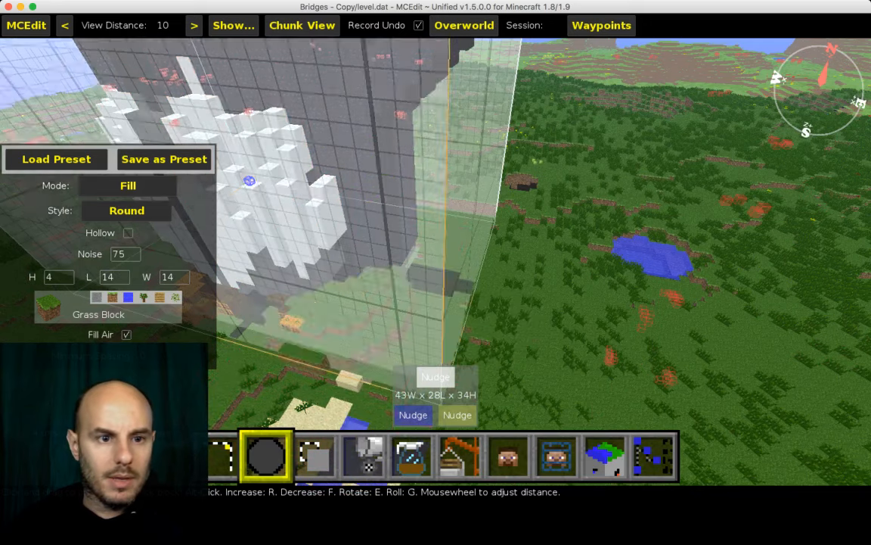
Return to the selection tool, check the grassed base from the penguin's front, and save the world.
{"action": "key", "text": "1"}
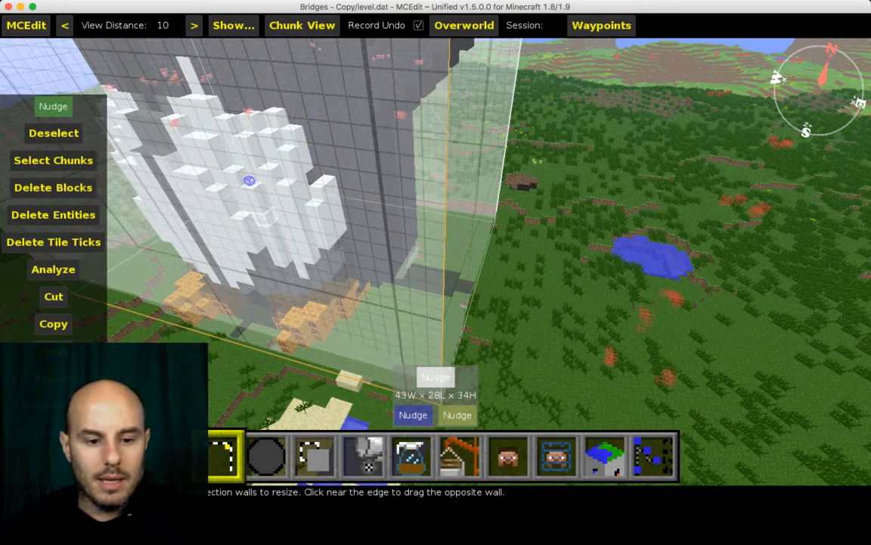
{"action": "key", "text": "a"}
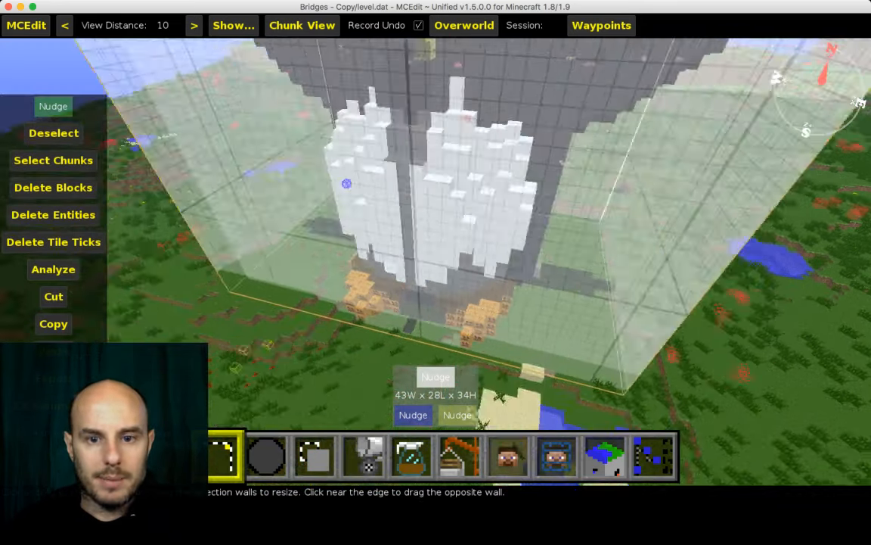
{"action": "key", "text": "s"}
{"action": "key", "text": "d"}
{"action": "key", "text": "super+s"}
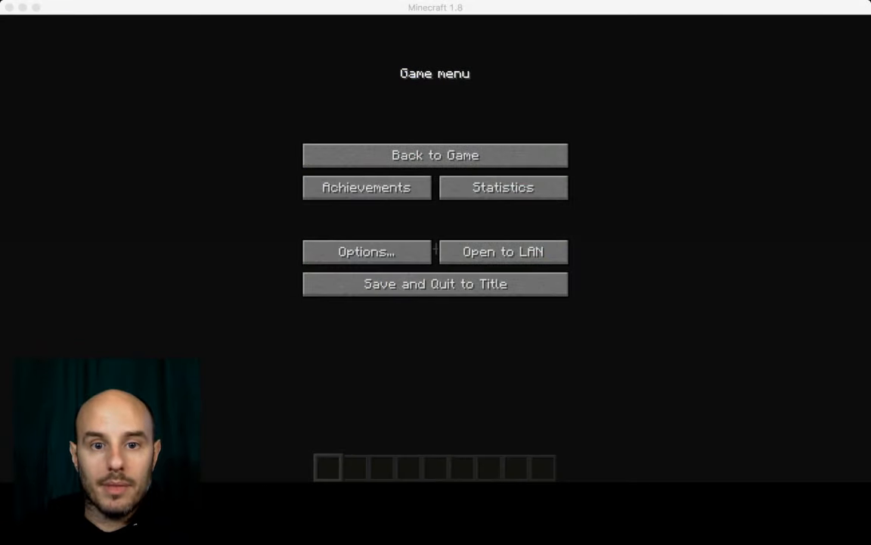
Switch to Minecraft, resume the paused game, and look around the snowy landscape from the air.
{"action": "left_click", "coordinate": [436, 155]}
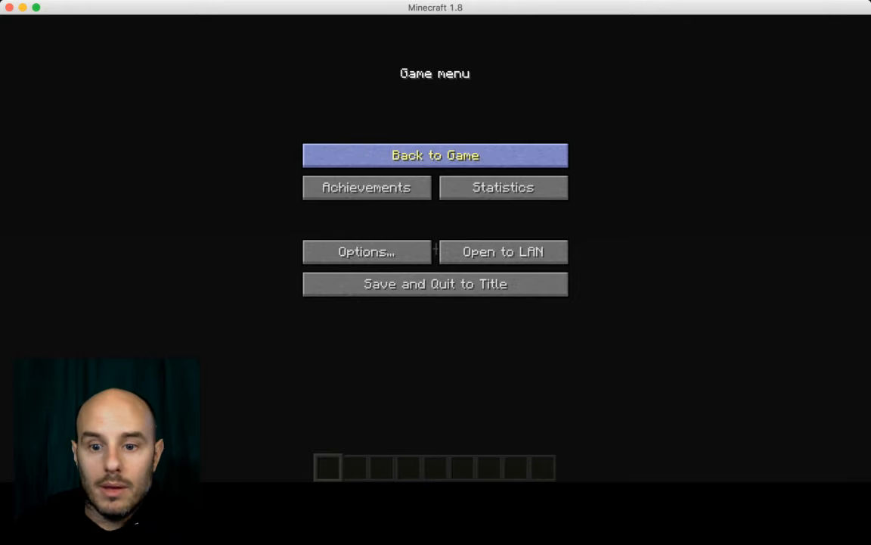
{"action": "left_click", "coordinate": [436, 154]}
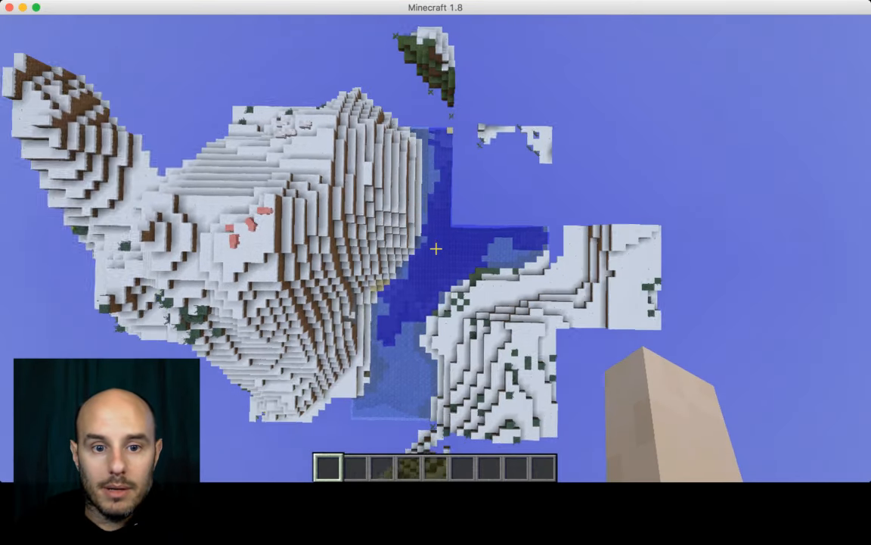
{"action": "scroll", "coordinate": [435, 248], "scroll_direction": "up", "scroll_amount": 1}
{"action": "scroll", "coordinate": [435, 248], "scroll_direction": "up", "scroll_amount": 2}
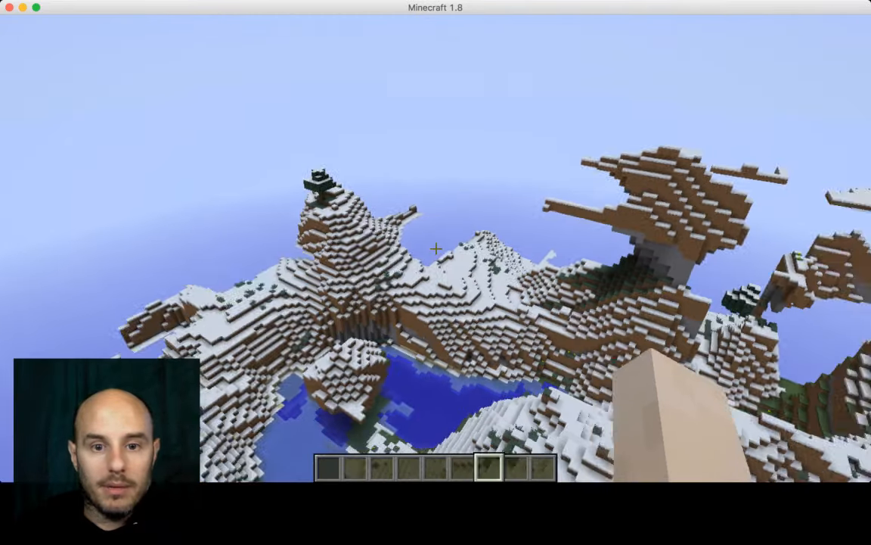
Save and quit the snowy world, and load the Bridges - Copy world from the singleplayer list.
{"action": "key", "text": "Escape"}
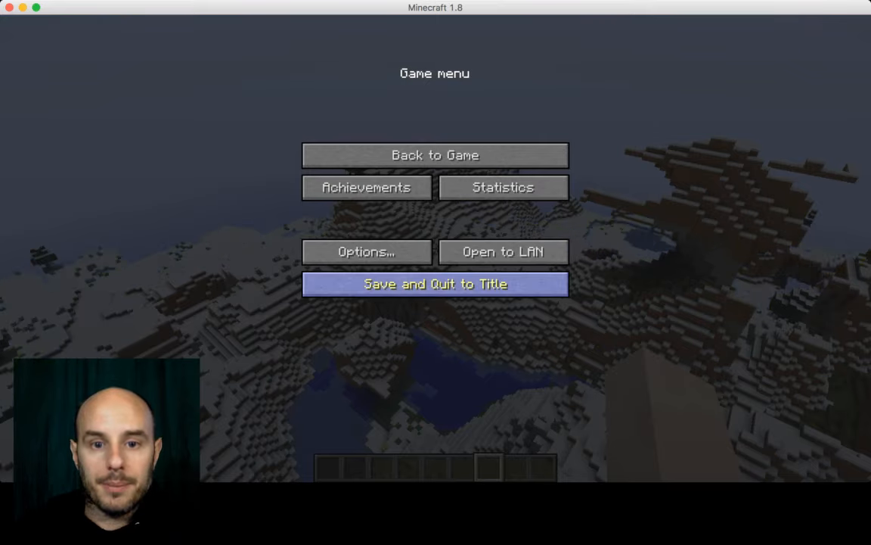
{"action": "left_click", "coordinate": [436, 283]}
{"action": "left_click", "coordinate": [435, 206]}
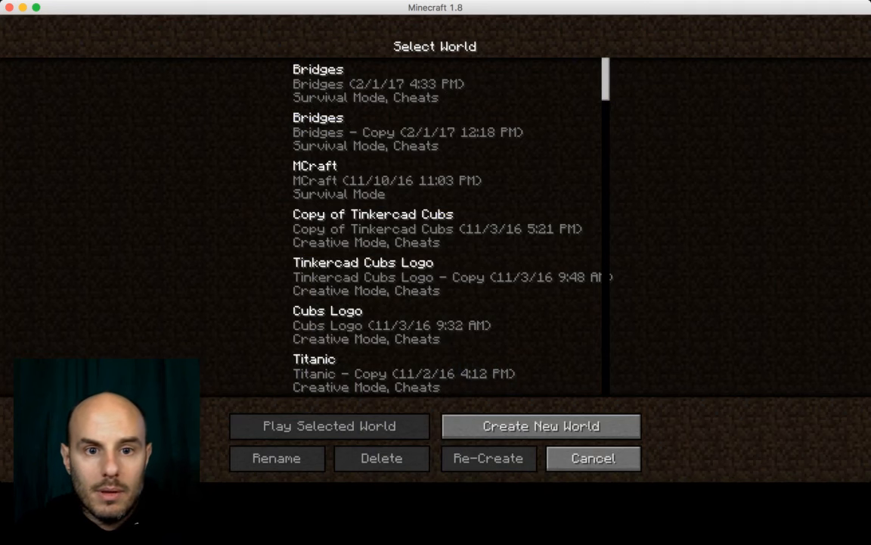
{"action": "double_click", "coordinate": [436, 133]}
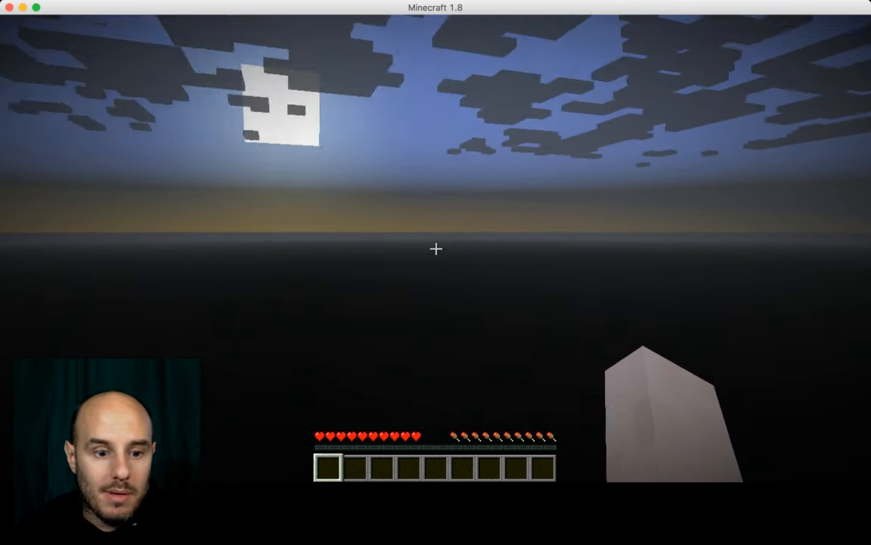
{"action": "key", "text": "Escape"}
{"action": "key", "text": "super+Tab"}
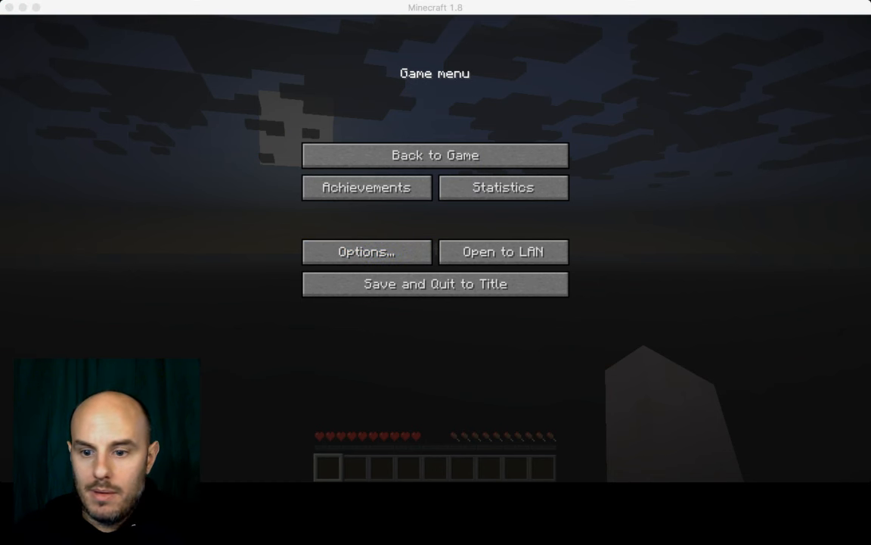
{"action": "key", "text": "super+Tab"}
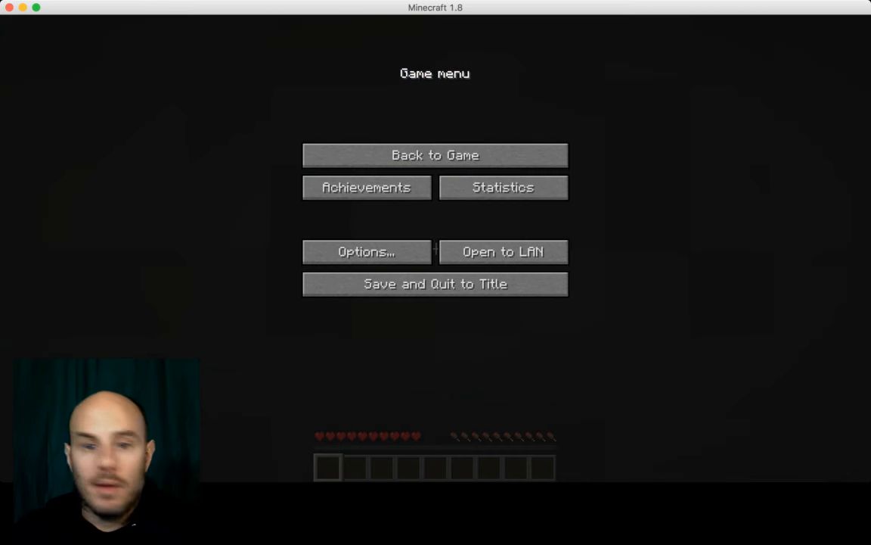
{"action": "left_click", "coordinate": [436, 155]}
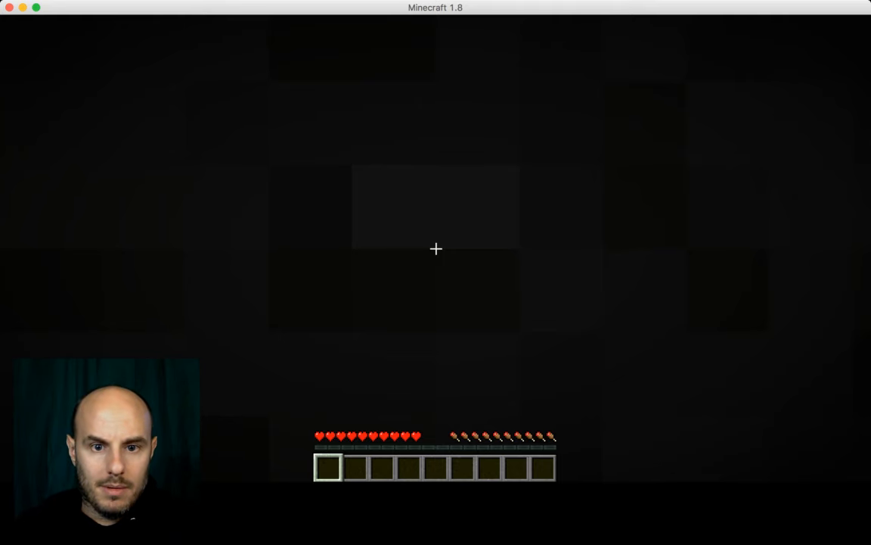
{"action": "key", "text": "Escape"}
{"action": "left_click", "coordinate": [435, 154]}
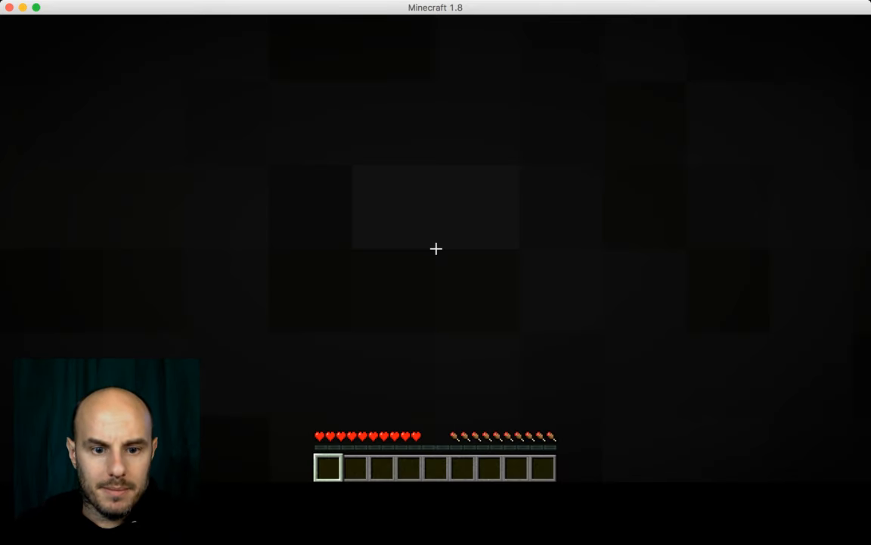
Save and quit the dark Bridges - Copy world, and open the MCraft world to look over its snowy terrain.
{"action": "key", "text": "Escape"}
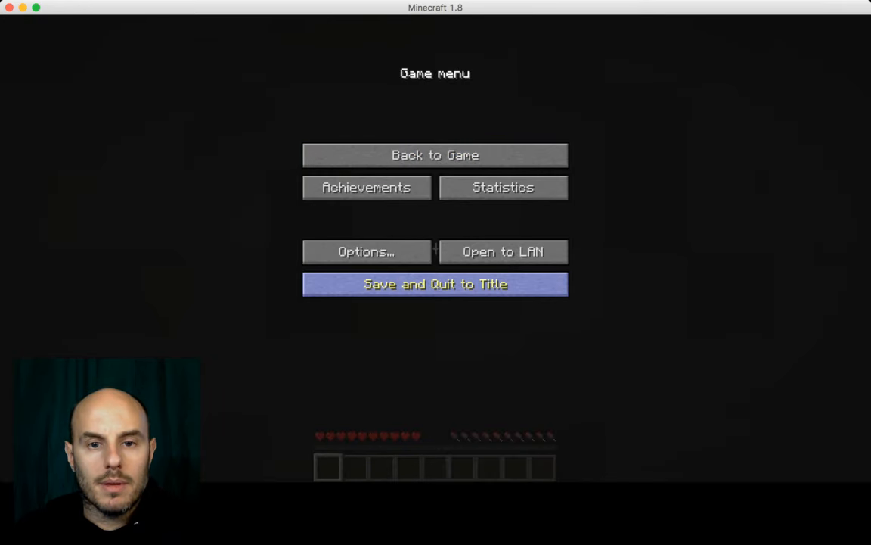
{"action": "left_click", "coordinate": [436, 284]}
{"action": "left_click", "coordinate": [435, 208]}
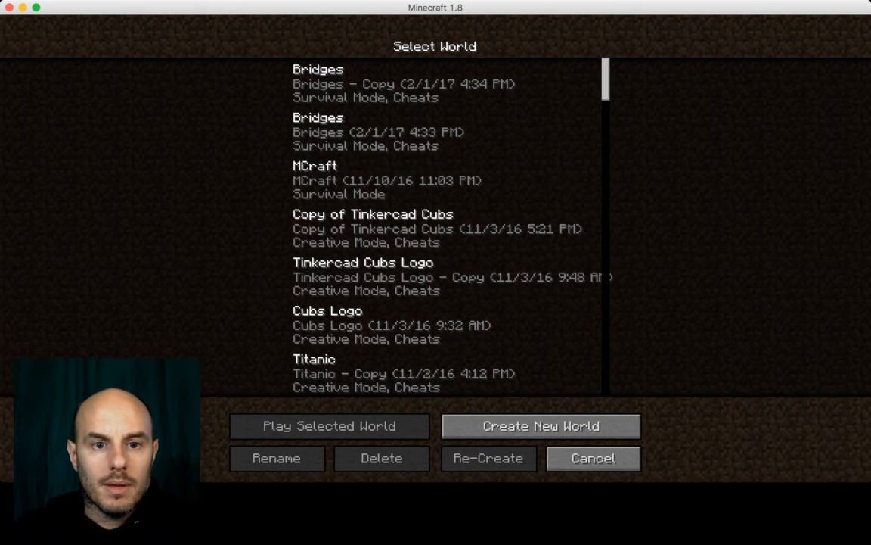
{"action": "left_click", "coordinate": [541, 426]}
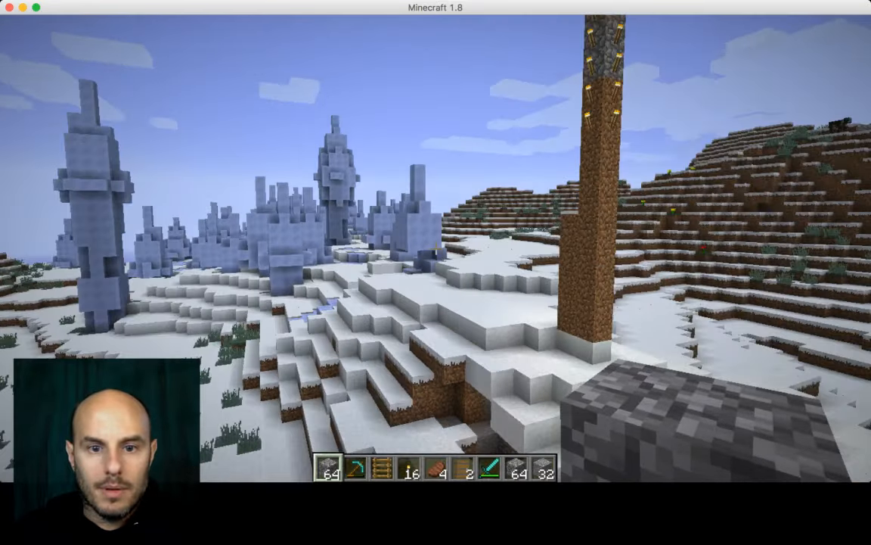
{"action": "key", "text": "space"}
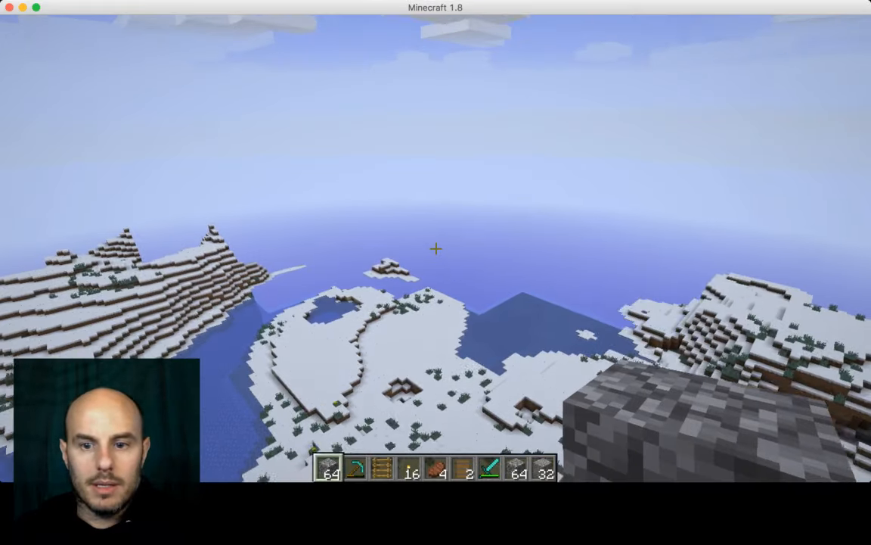
Save and quit the MCraft world, and load the grassy survival world from the world list.
{"action": "key", "text": "Escape"}
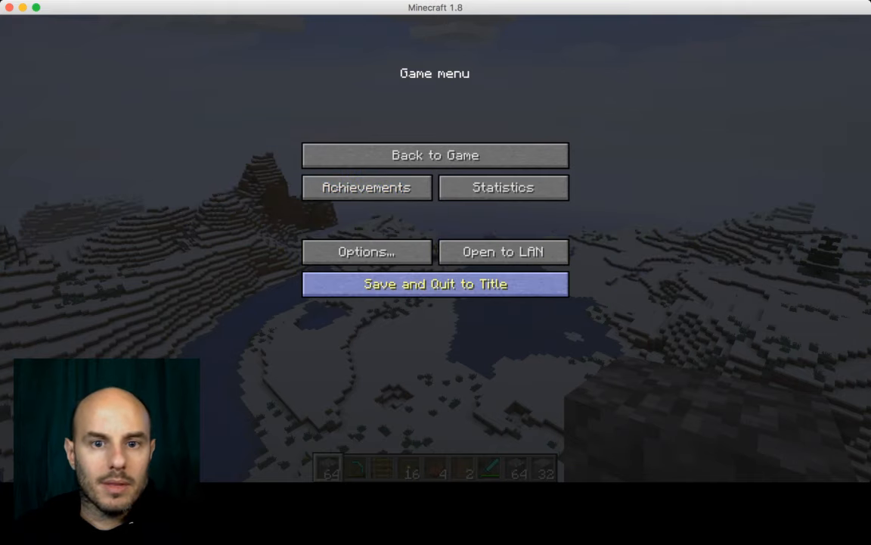
{"action": "left_click", "coordinate": [435, 284]}
{"action": "left_click", "coordinate": [435, 206]}
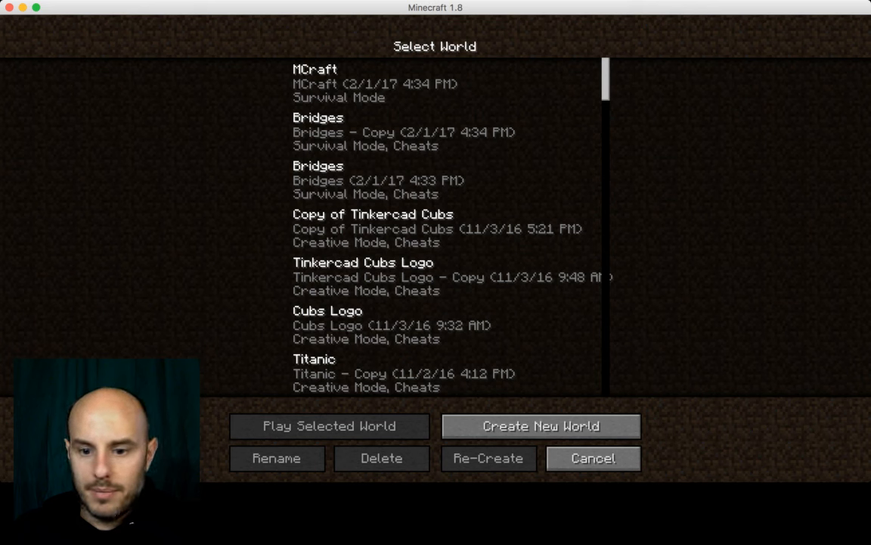
{"action": "key", "text": "super+Tab"}
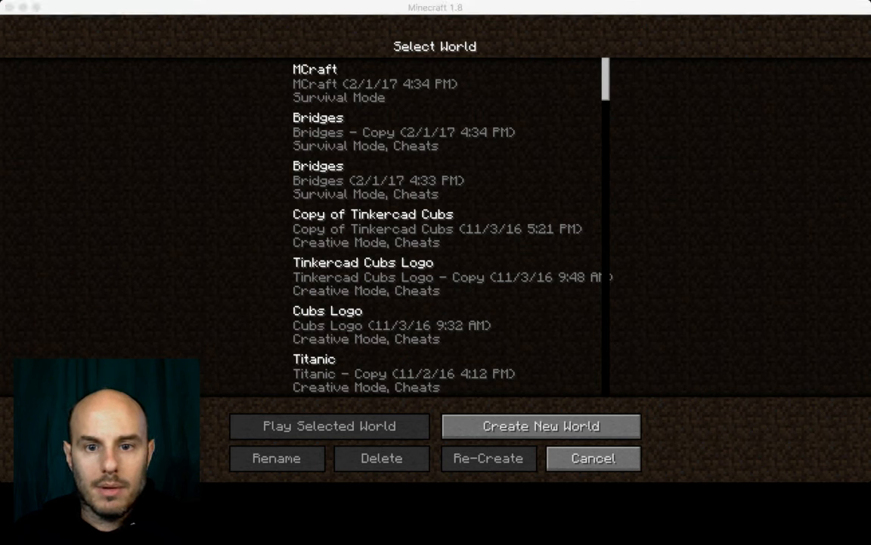
{"action": "key", "text": "super+Tab"}
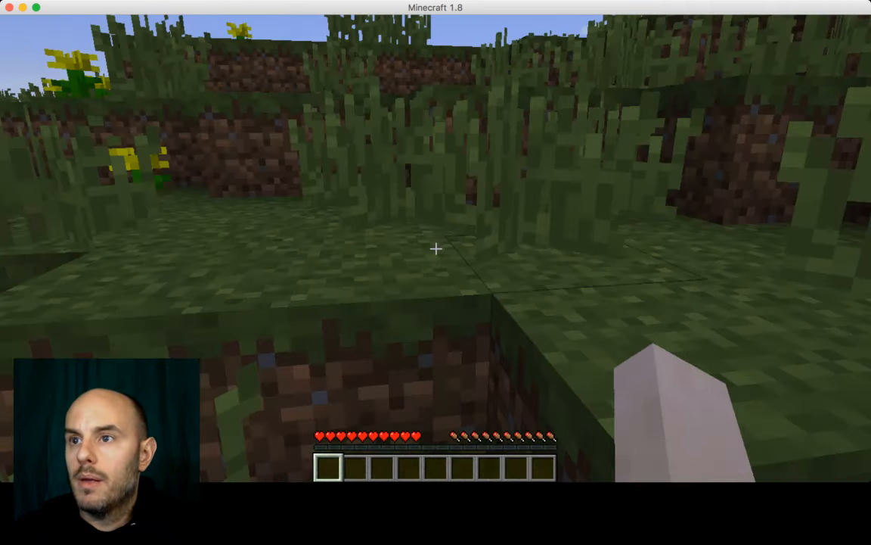
Pause the game, resume it, and walk across the grassland to look around the survival world.
{"action": "key", "text": "Escape"}
{"action": "key", "text": "super+Tab"}
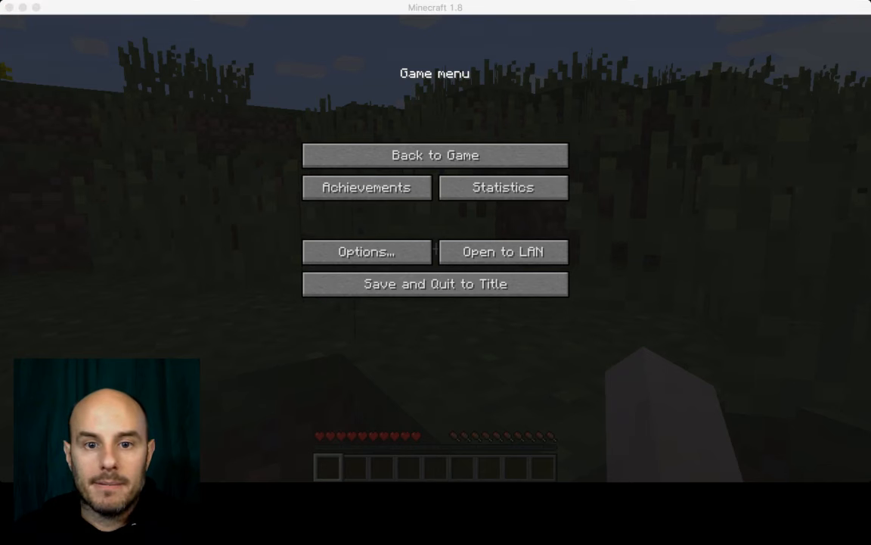
{"action": "key", "text": "super+Tab"}
{"action": "left_click", "coordinate": [435, 154]}
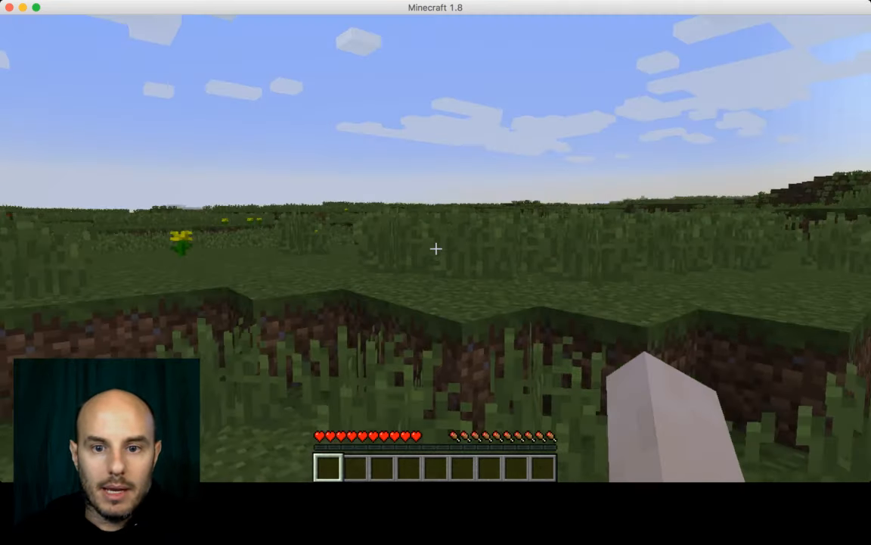
{"action": "key", "text": "w"}
{"action": "key", "text": "w"}
{"action": "key", "text": "space"}
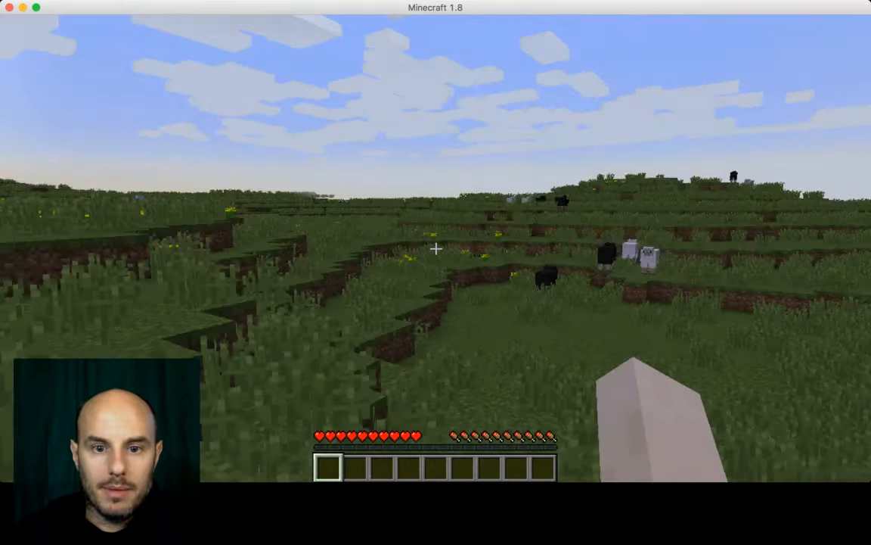
Switch the game to creative mode and fly high over the river and grassland to search for the penguin.
{"action": "key", "text": "2"}
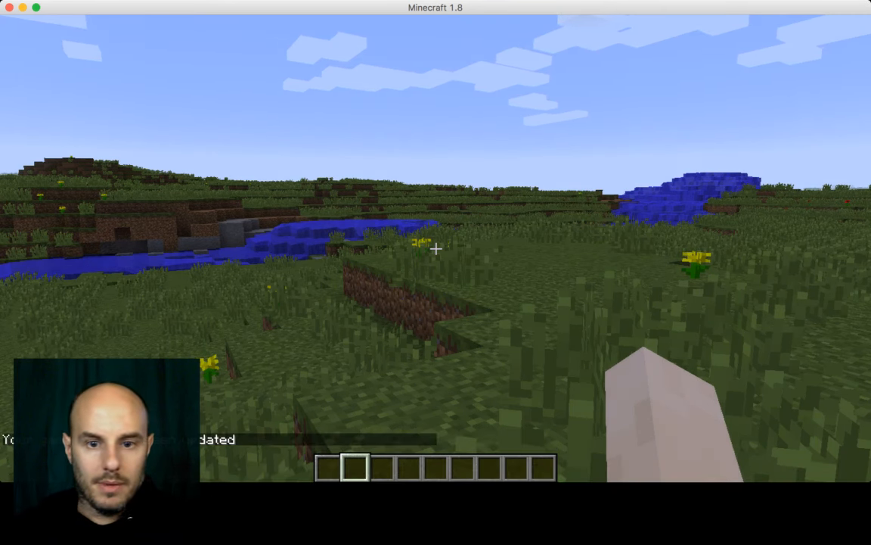
{"action": "key", "text": "space"}
{"action": "key", "text": "space"}
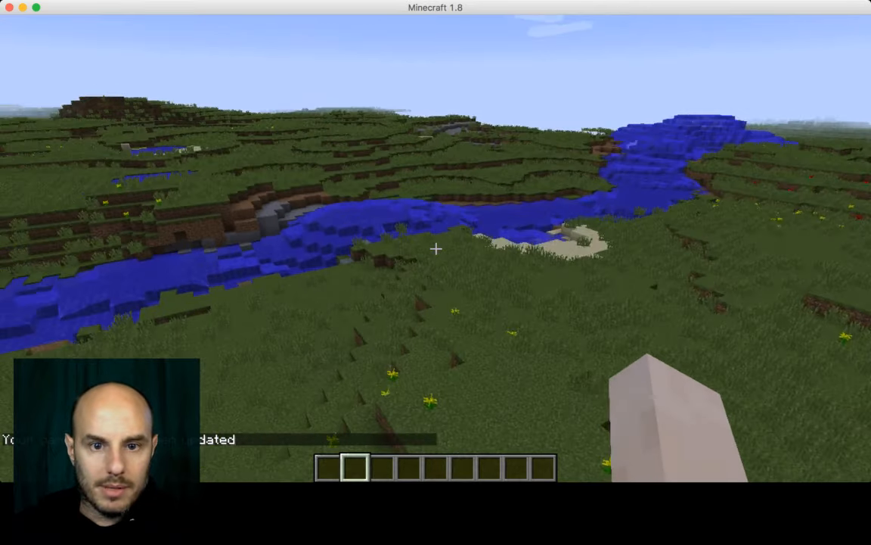
{"action": "key", "text": "space"}
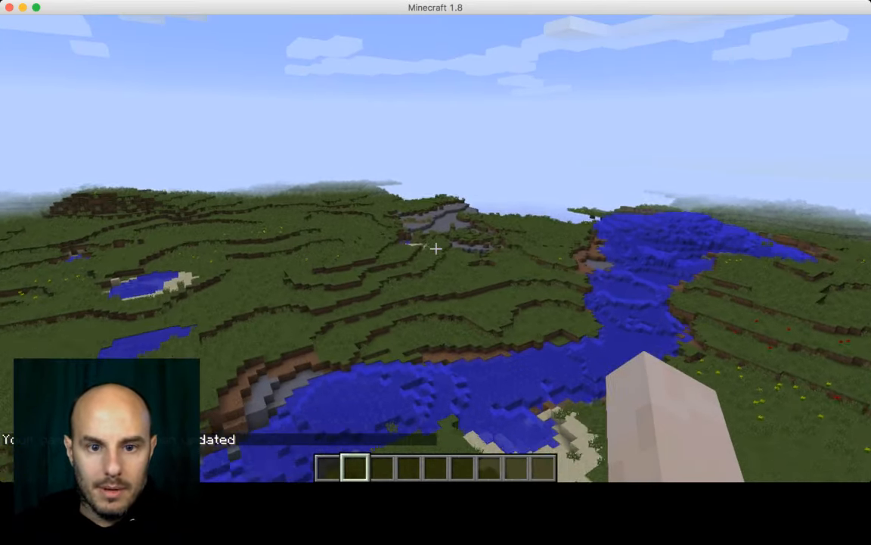
{"action": "key", "text": "w"}
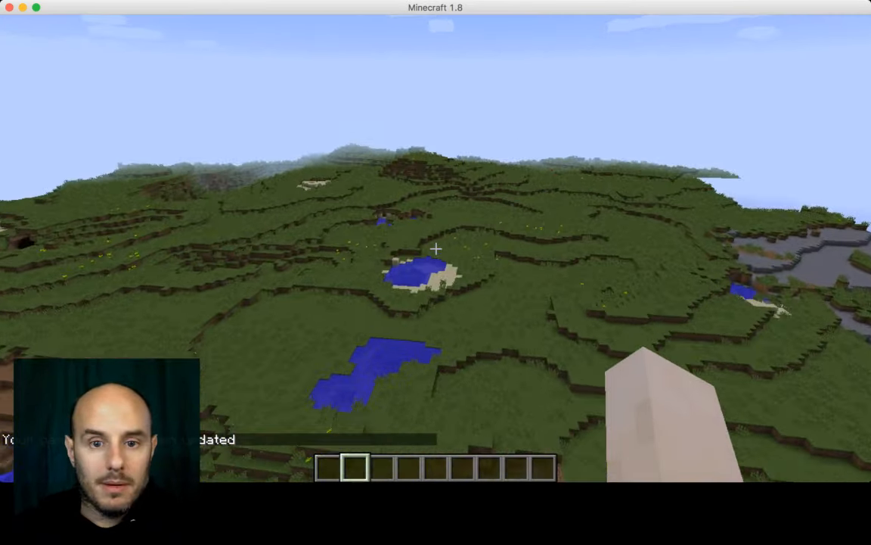
{"action": "key", "text": "w"}
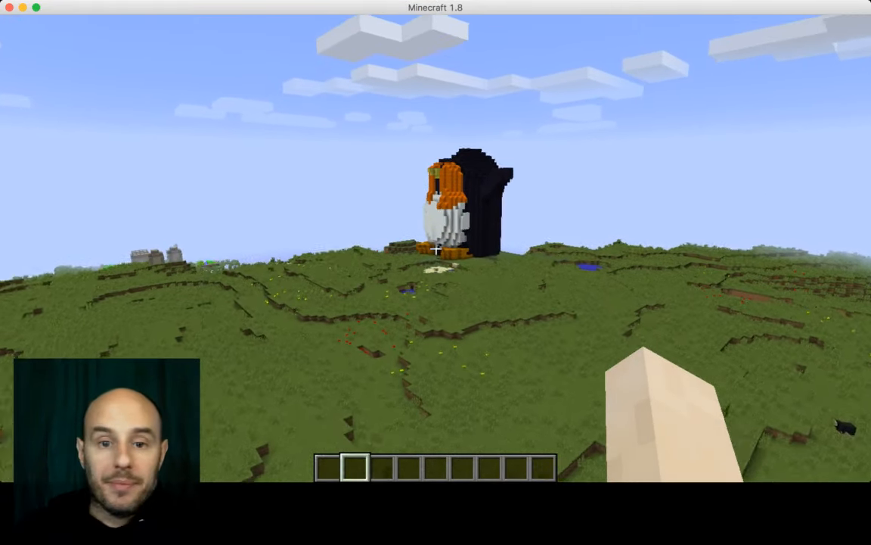
Fly up to the giant penguin and examine its front, including the lava flowing down from its eyes.
{"action": "key", "text": "w"}
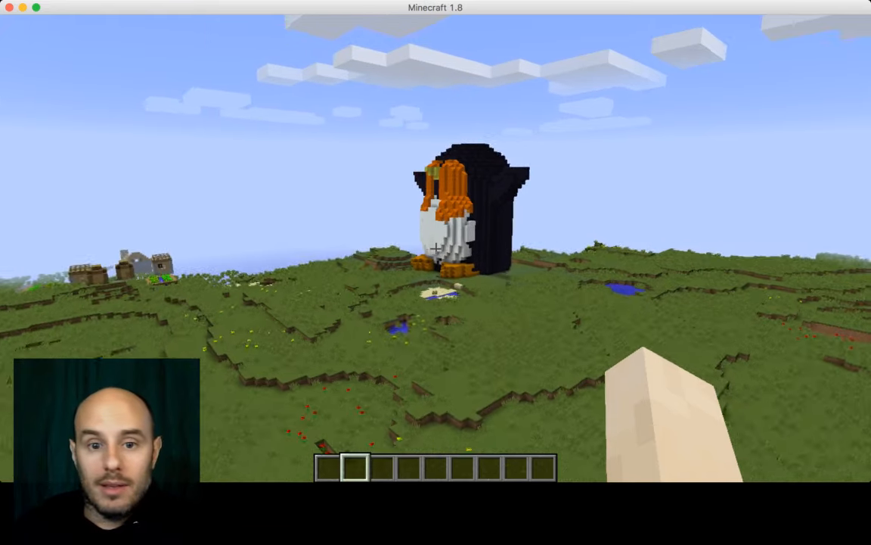
{"action": "key", "text": "w"}
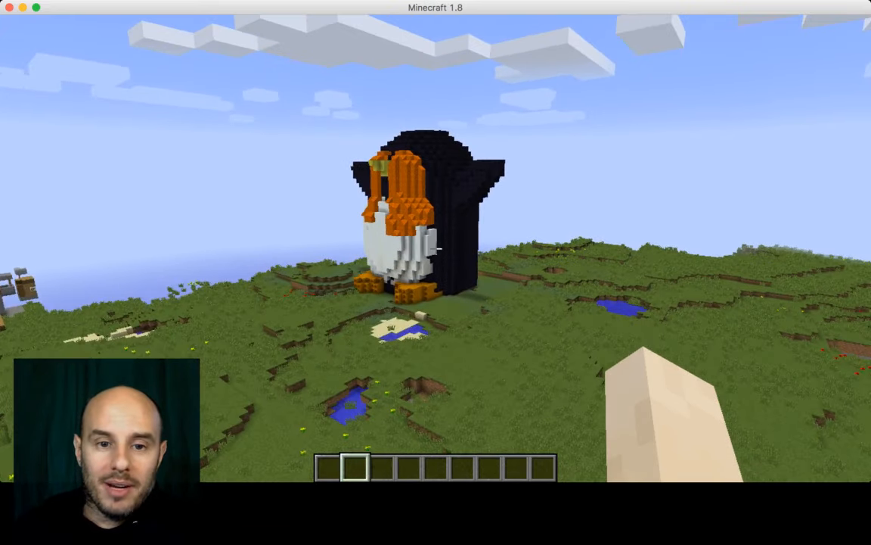
{"action": "key", "text": "w"}
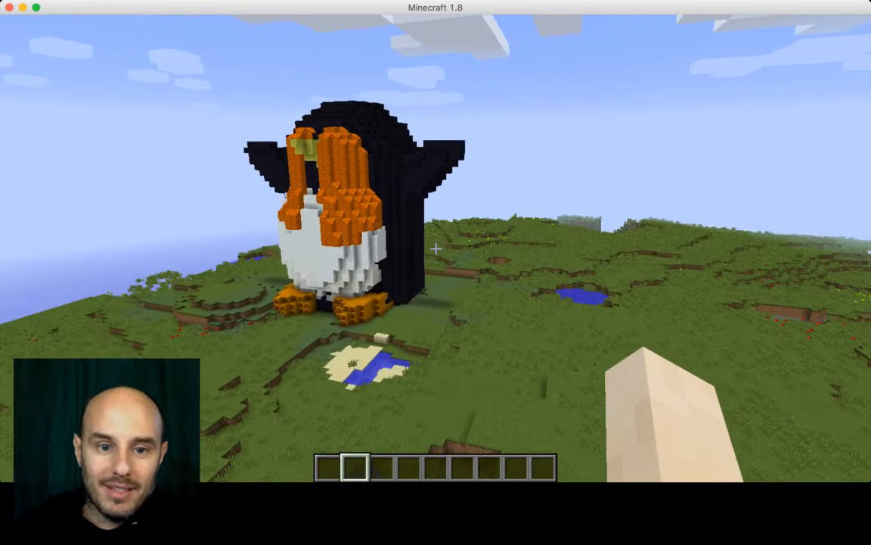
{"action": "key", "text": "w"}
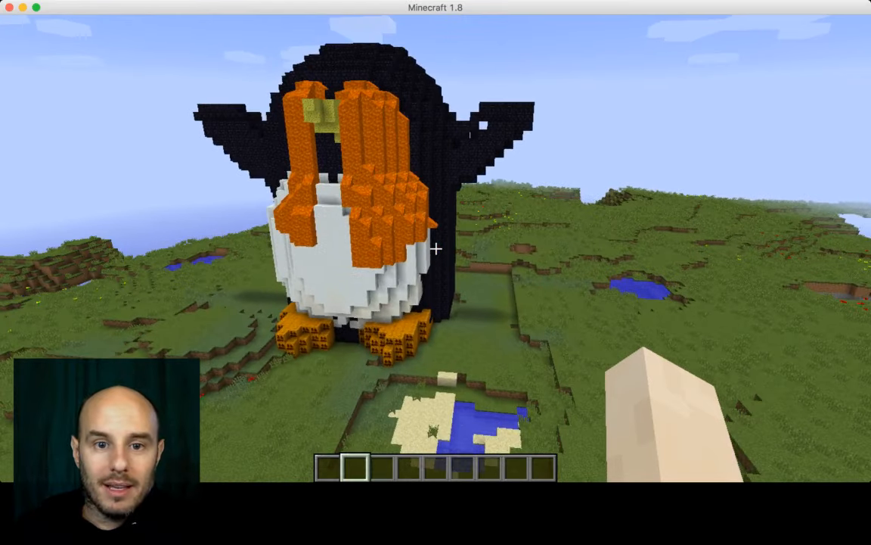
{"action": "key", "text": "w"}
{"action": "key", "text": "a"}
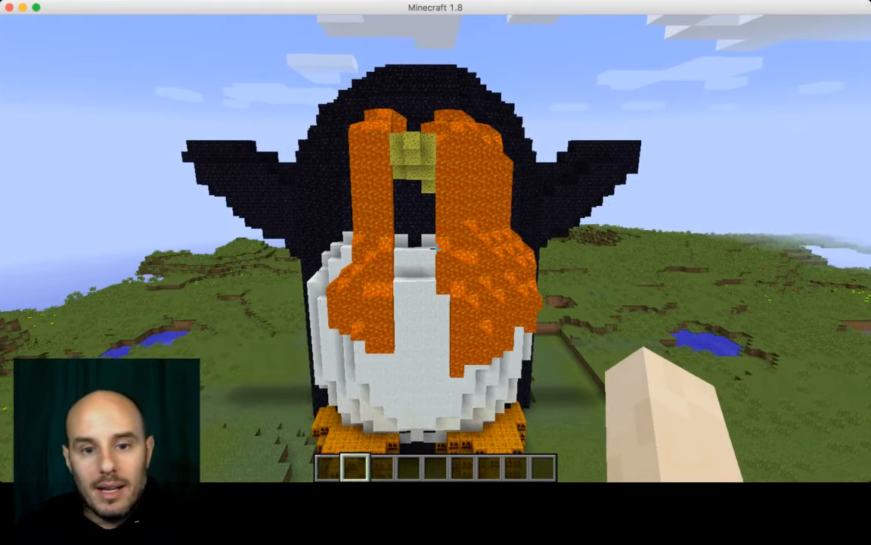
{"action": "key", "text": "s"}
{"action": "key", "text": "s"}
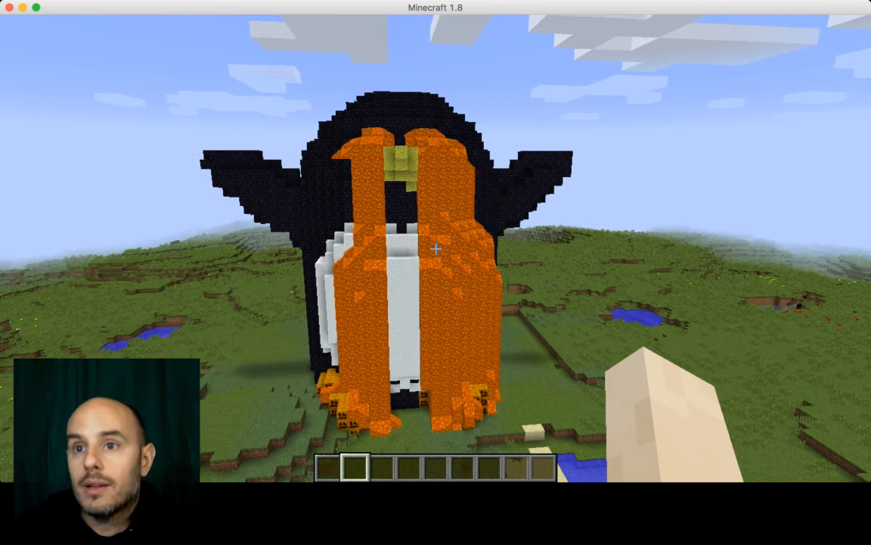
{"action": "scroll", "coordinate": [435, 248], "scroll_direction": "down", "scroll_amount": 2}
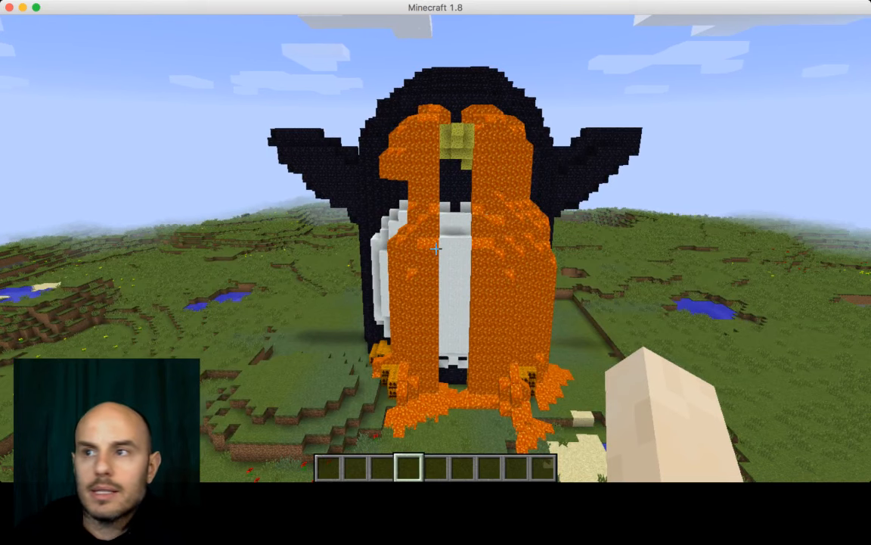
Pause the game, switch to Tinkercad in the browser, and look through the recent designs on the dashboard.
{"action": "key", "text": "Escape"}
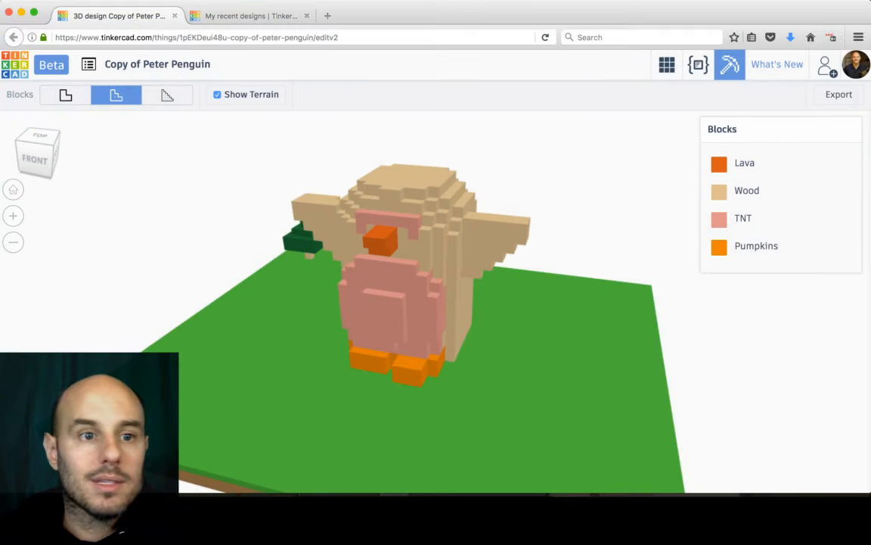
{"action": "left_click", "coordinate": [281, 15]}
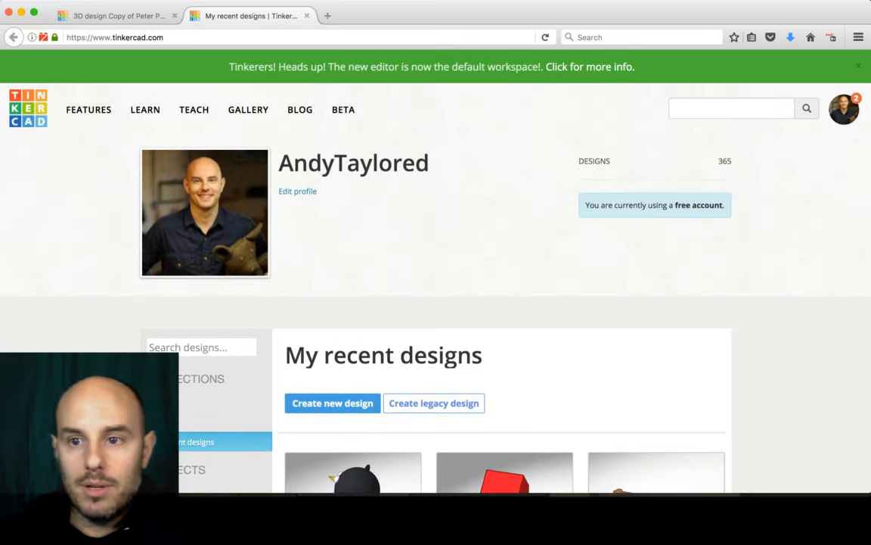
{"action": "scroll", "coordinate": [436, 302], "scroll_direction": "down", "scroll_amount": 3}
{"action": "scroll", "coordinate": [518, 327], "scroll_direction": "down", "scroll_amount": 5}
{"action": "scroll", "coordinate": [518, 327], "scroll_direction": "up", "scroll_amount": 6}
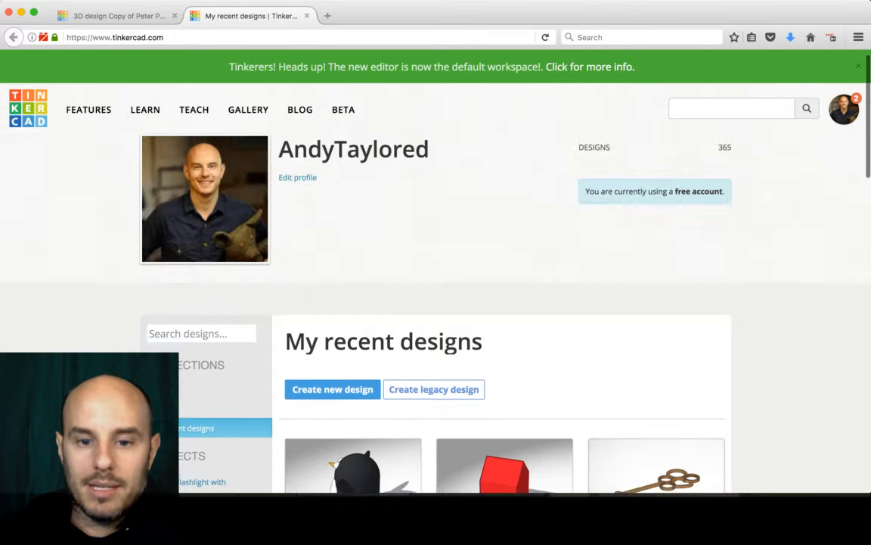
{"action": "scroll", "coordinate": [518, 327], "scroll_direction": "down", "scroll_amount": 4}
{"action": "scroll", "coordinate": [517, 326], "scroll_direction": "down", "scroll_amount": 10}
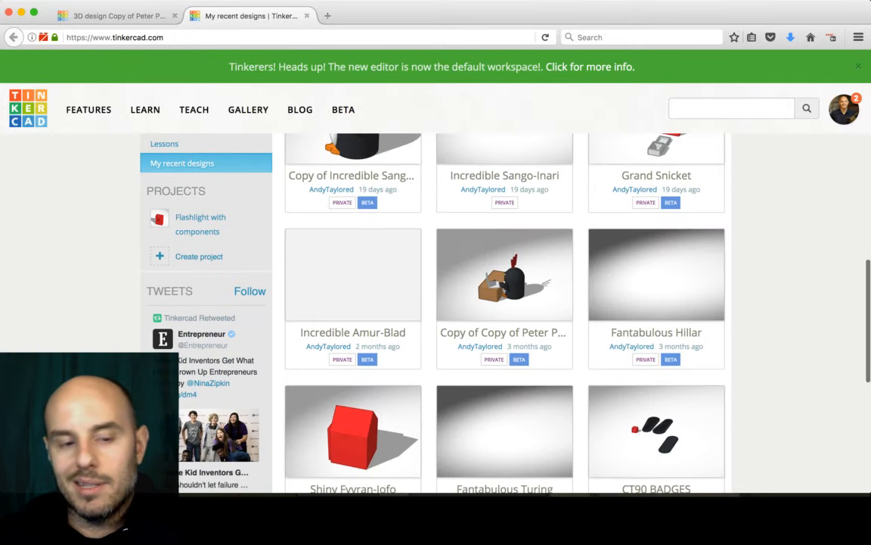
{"action": "scroll", "coordinate": [505, 331], "scroll_direction": "up", "scroll_amount": 15}
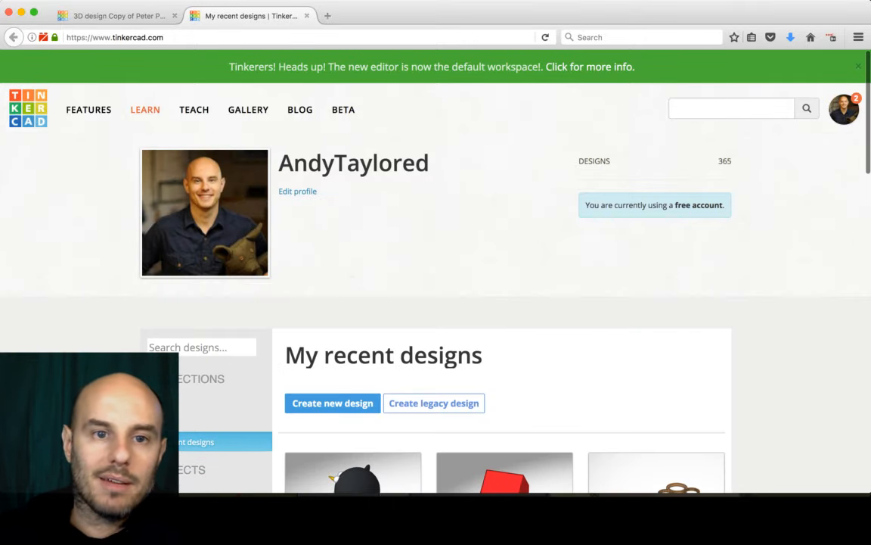
Open the Tinkercad 3D Design Gallery, look over the hot designs, and show the Staff Favorites.
{"action": "left_click", "coordinate": [248, 109]}
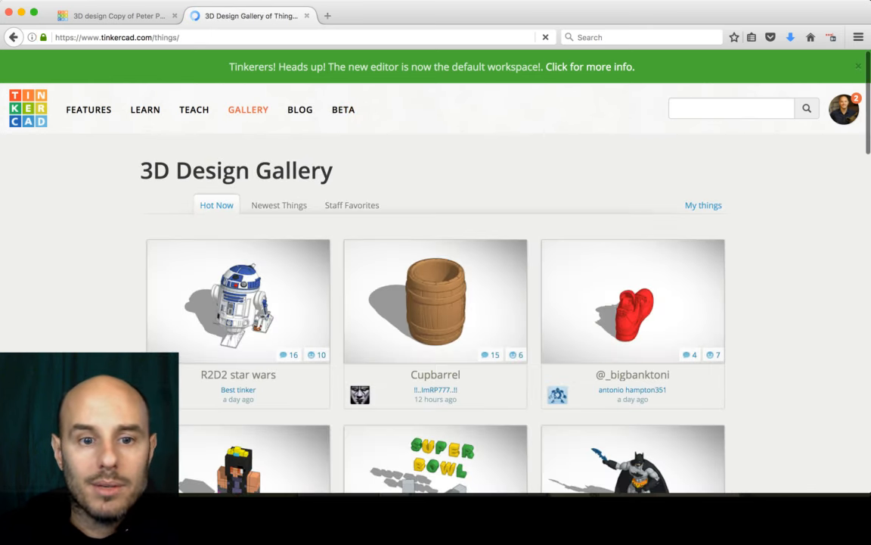
{"action": "scroll", "coordinate": [352, 205], "scroll_direction": "down", "scroll_amount": 2}
{"action": "scroll", "coordinate": [352, 205], "scroll_direction": "down", "scroll_amount": 3}
{"action": "scroll", "coordinate": [351, 205], "scroll_direction": "up", "scroll_amount": 4}
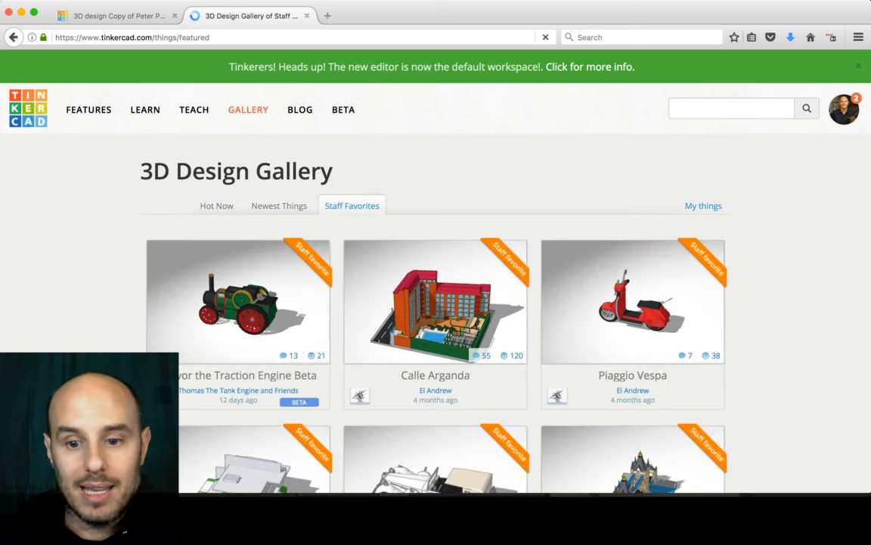
Open the London Tower bridge design from the Staff Favorites and look at its Minecraft download option.
{"action": "scroll", "coordinate": [632, 318], "scroll_direction": "down", "scroll_amount": 3}
{"action": "scroll", "coordinate": [632, 318], "scroll_direction": "down", "scroll_amount": 1}
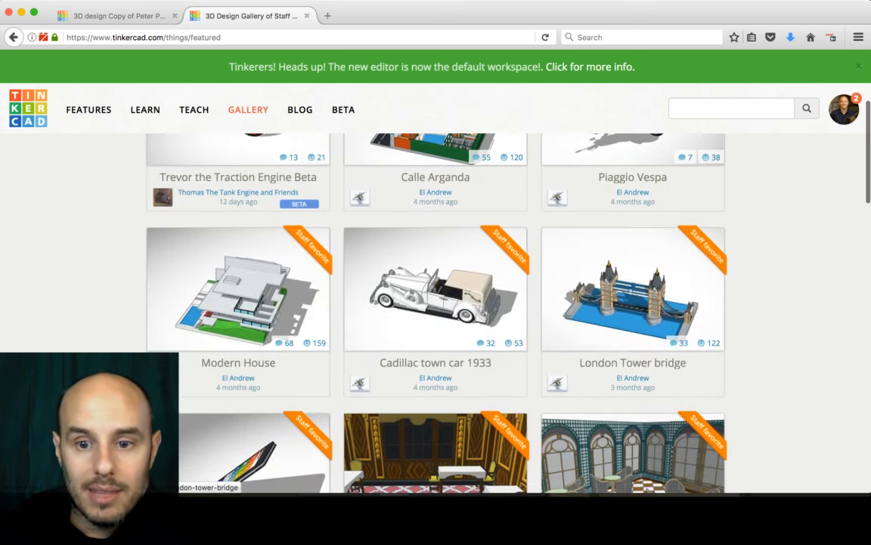
{"action": "left_click", "coordinate": [632, 302]}
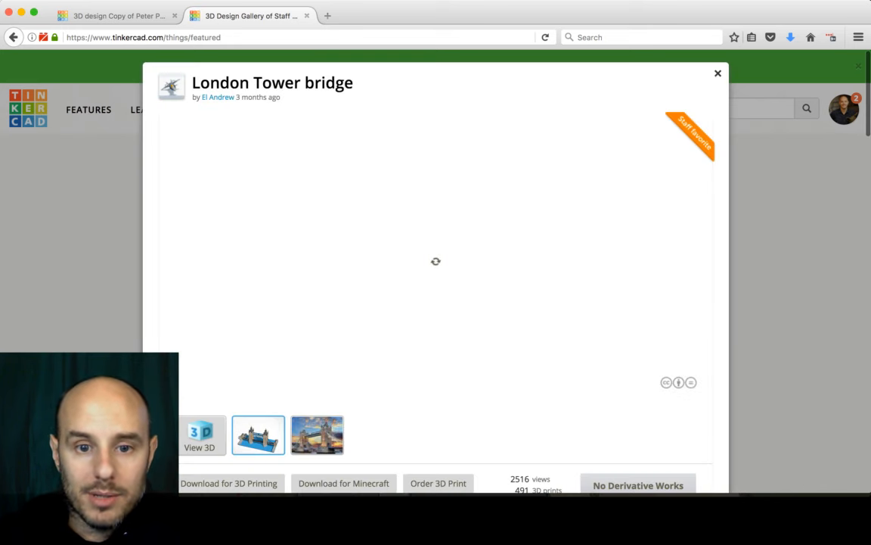
{"action": "scroll", "coordinate": [435, 273], "scroll_direction": "down", "scroll_amount": 1}
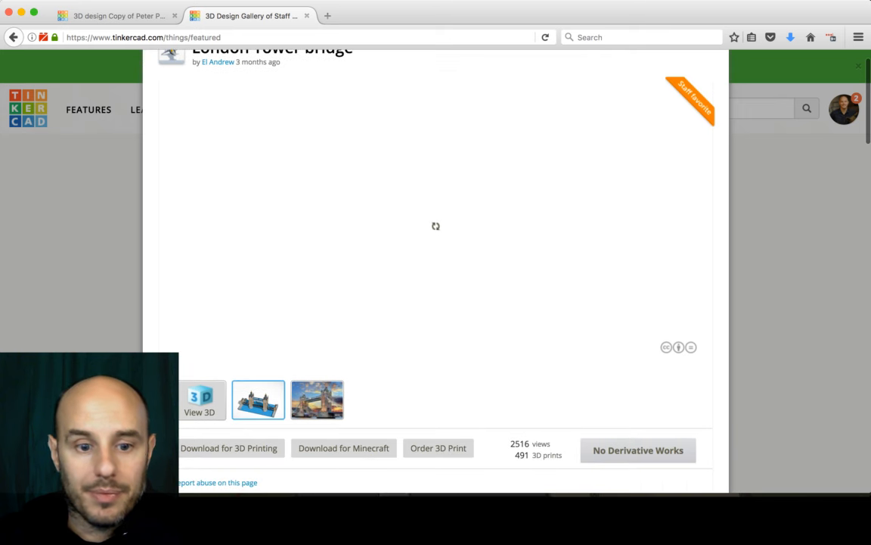
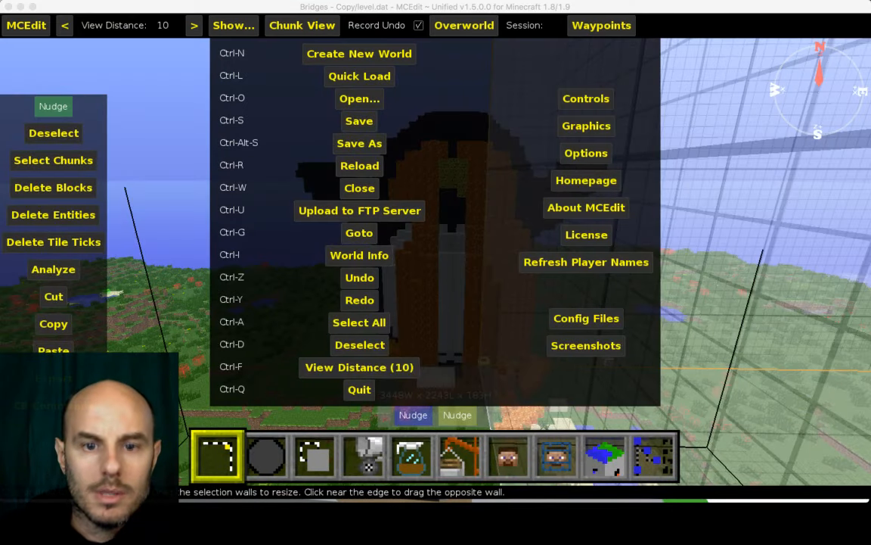
Switch to MCEdit, close its main menu, and fly over the Bridges - Copy world to the river beside open grassland.
{"action": "key", "text": "Escape"}
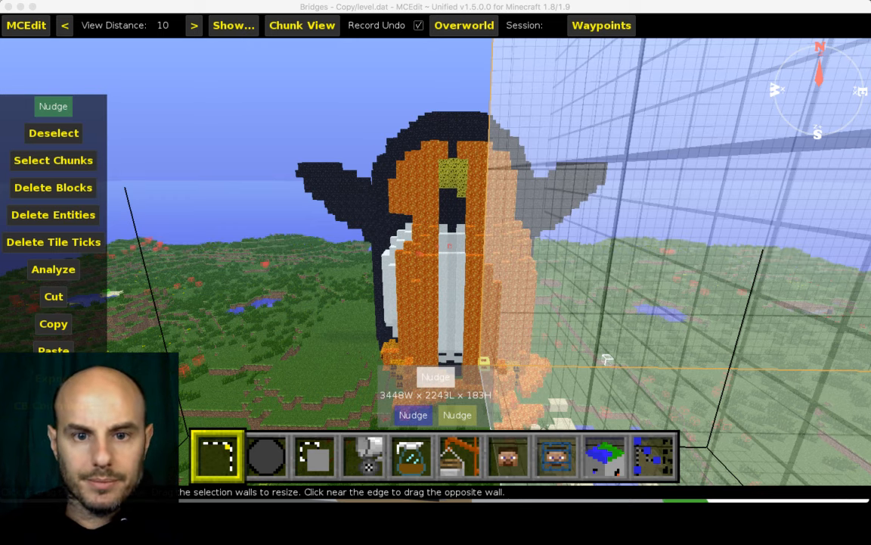
{"action": "key", "text": "s"}
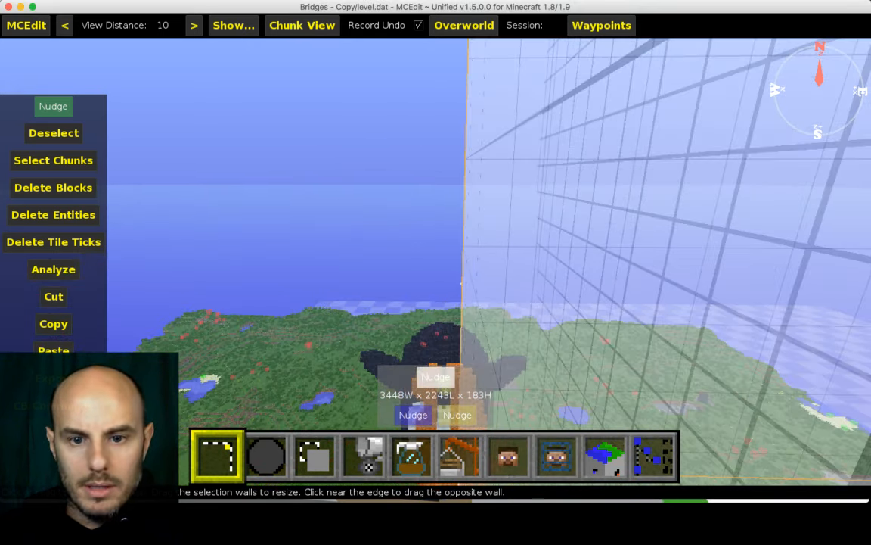
{"action": "right_click", "coordinate": [487, 319]}
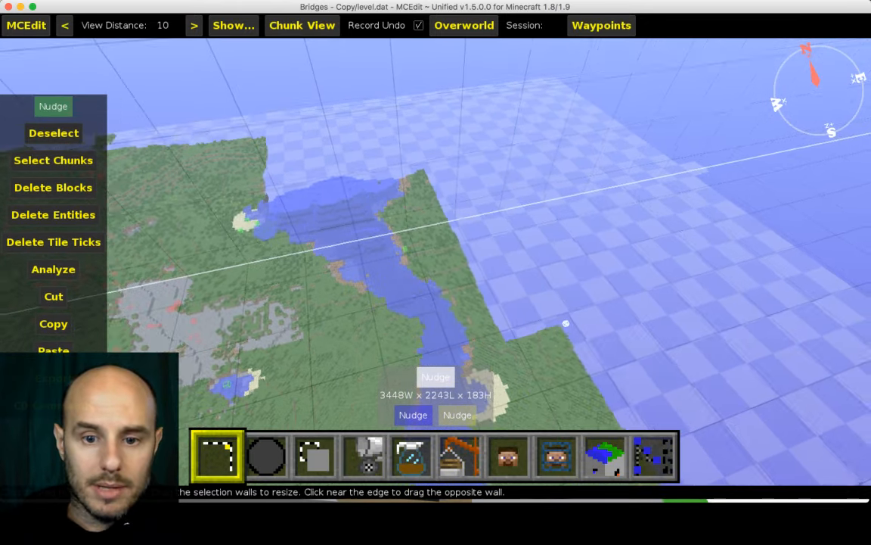
{"action": "key", "text": "shift"}
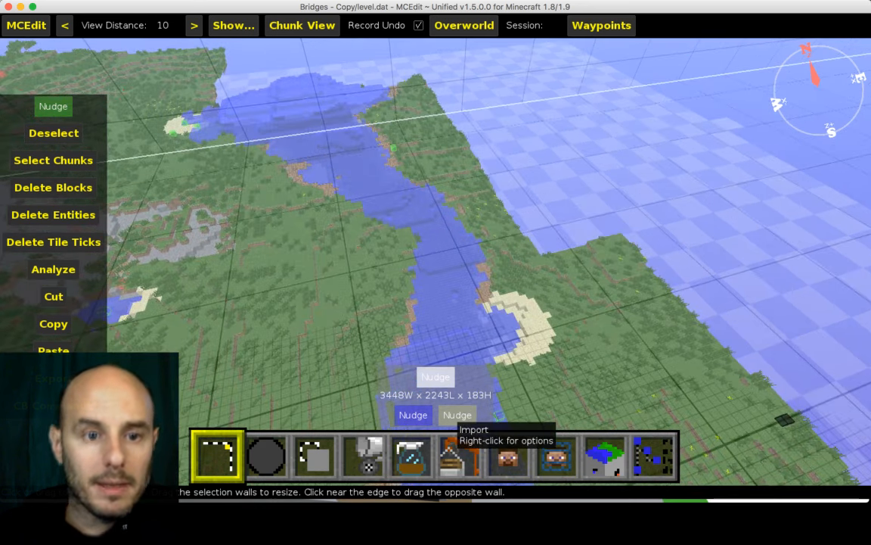
Open the schematic import browser and look through the Schematics folder for the London Tower bridge file.
{"action": "left_click", "coordinate": [459, 456]}
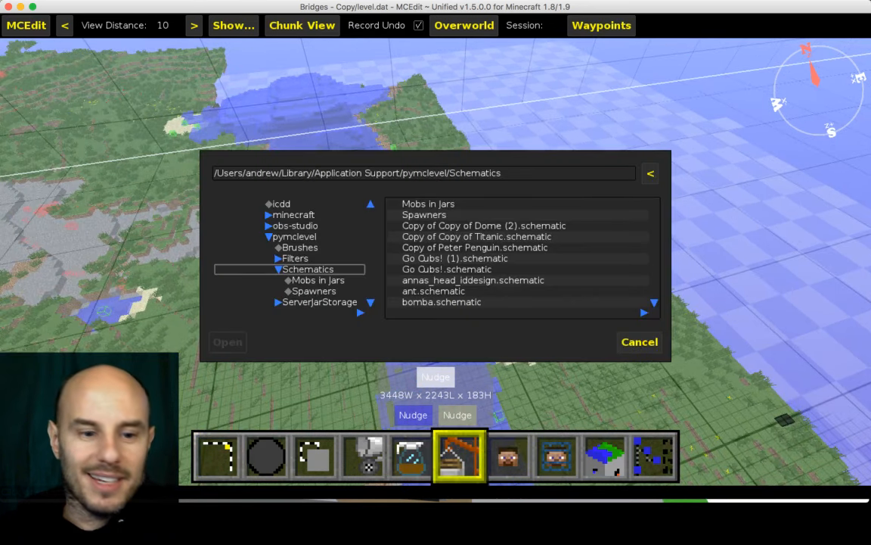
{"action": "key", "text": "Escape"}
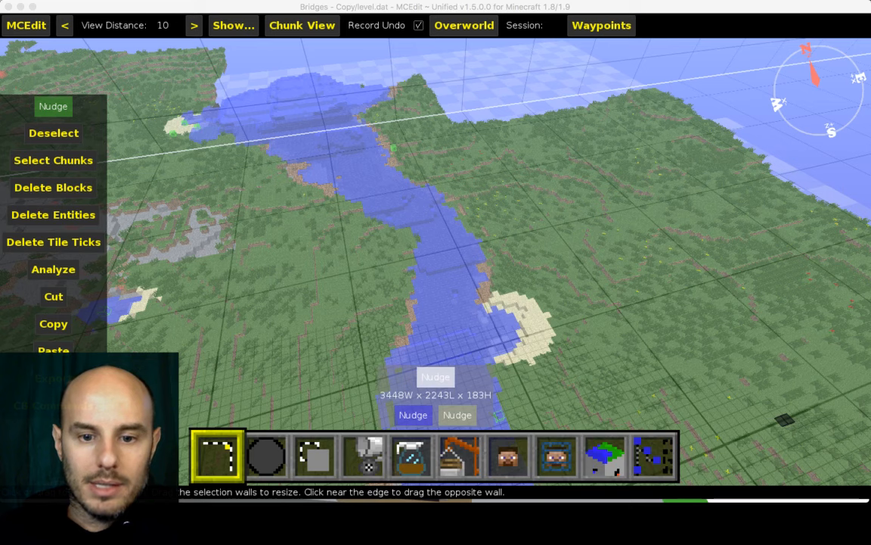
{"action": "left_click", "coordinate": [460, 456]}
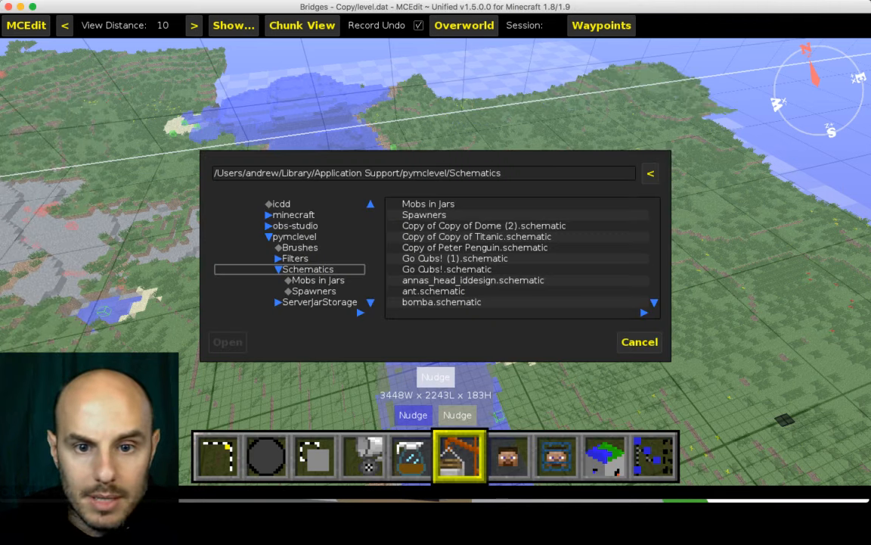
{"action": "scroll", "coordinate": [522, 252], "scroll_direction": "down", "scroll_amount": 8}
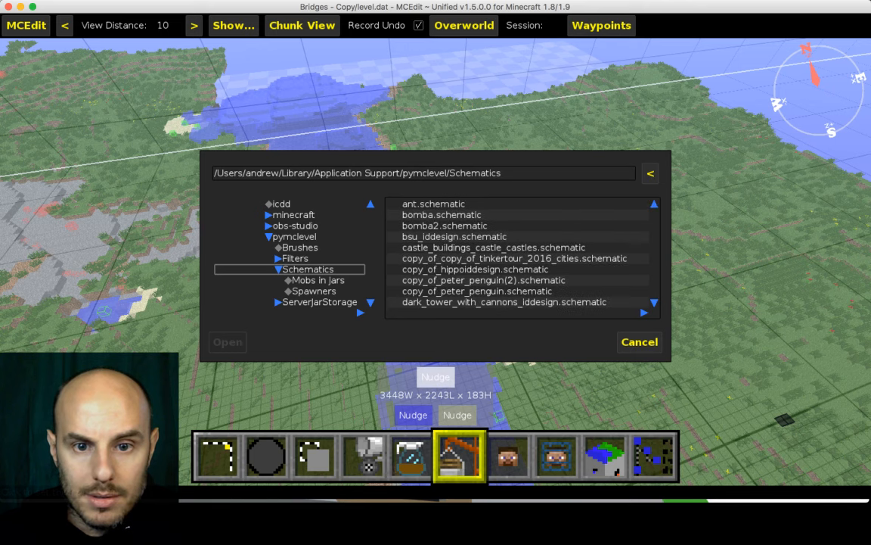
{"action": "scroll", "coordinate": [521, 253], "scroll_direction": "down", "scroll_amount": 11}
{"action": "scroll", "coordinate": [522, 252], "scroll_direction": "up", "scroll_amount": 6}
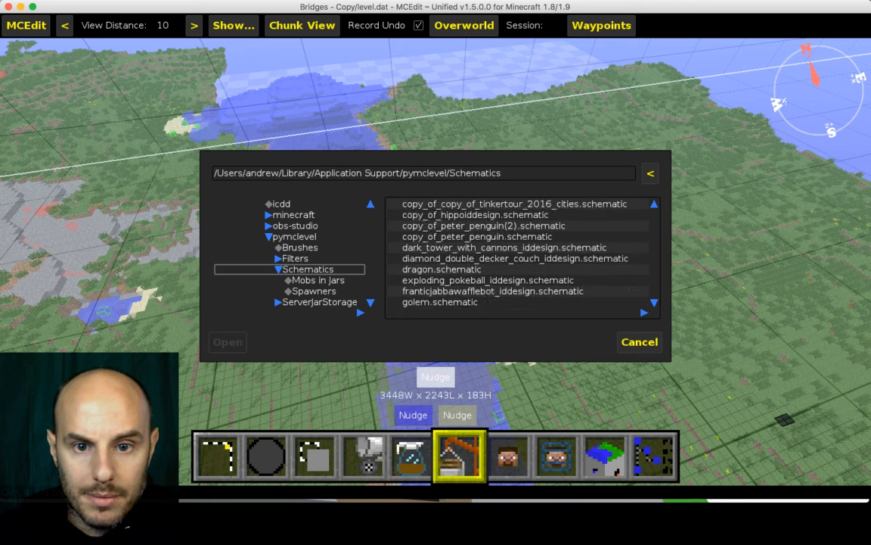
{"action": "scroll", "coordinate": [521, 252], "scroll_direction": "up", "scroll_amount": 4}
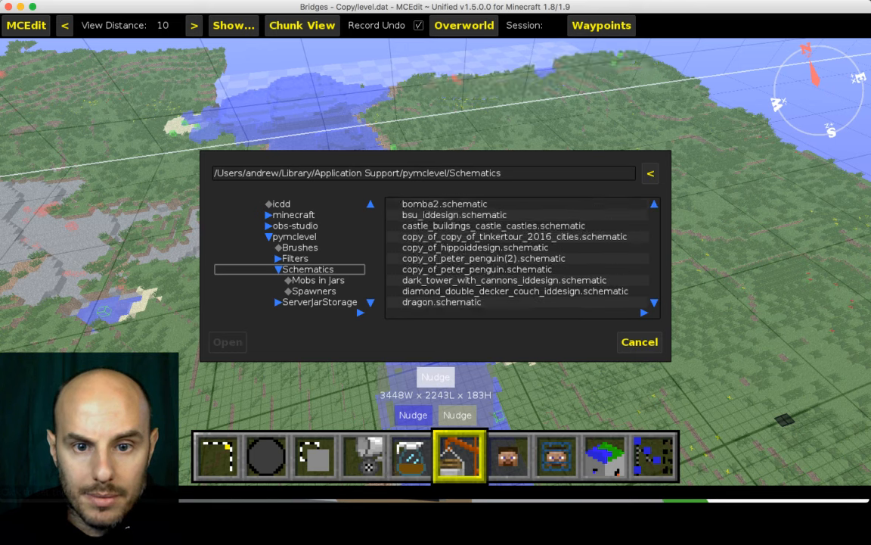
{"action": "scroll", "coordinate": [522, 253], "scroll_direction": "down", "scroll_amount": 7}
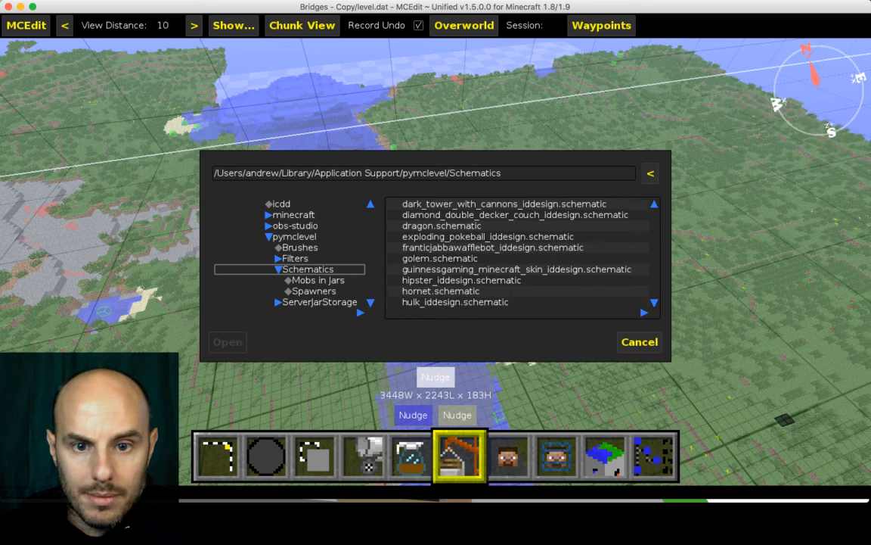
{"action": "scroll", "coordinate": [522, 253], "scroll_direction": "down", "scroll_amount": 2}
{"action": "scroll", "coordinate": [522, 253], "scroll_direction": "up", "scroll_amount": 2}
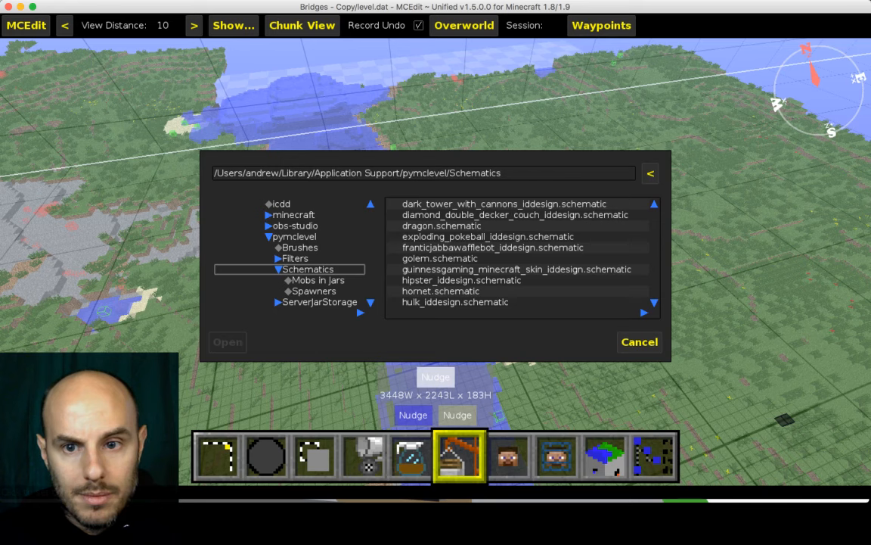
Go to the Downloads folder and load Copy of London Tower bridge.schematic for import.
{"action": "left_click", "coordinate": [650, 174]}
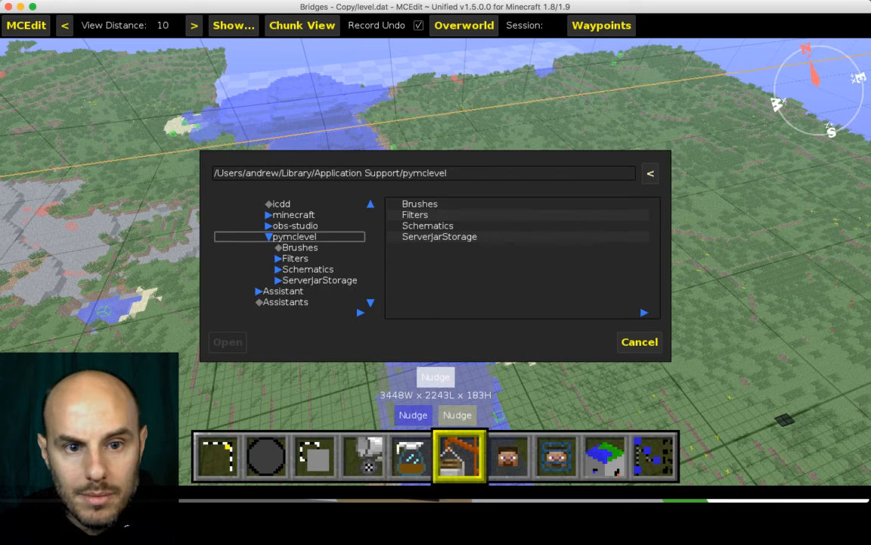
{"action": "left_click", "coordinate": [650, 173]}
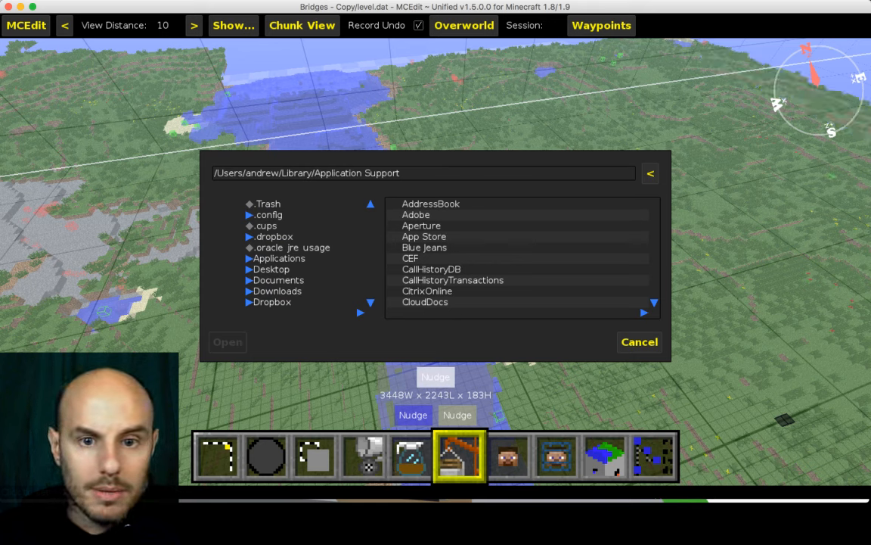
{"action": "left_click", "coordinate": [277, 291]}
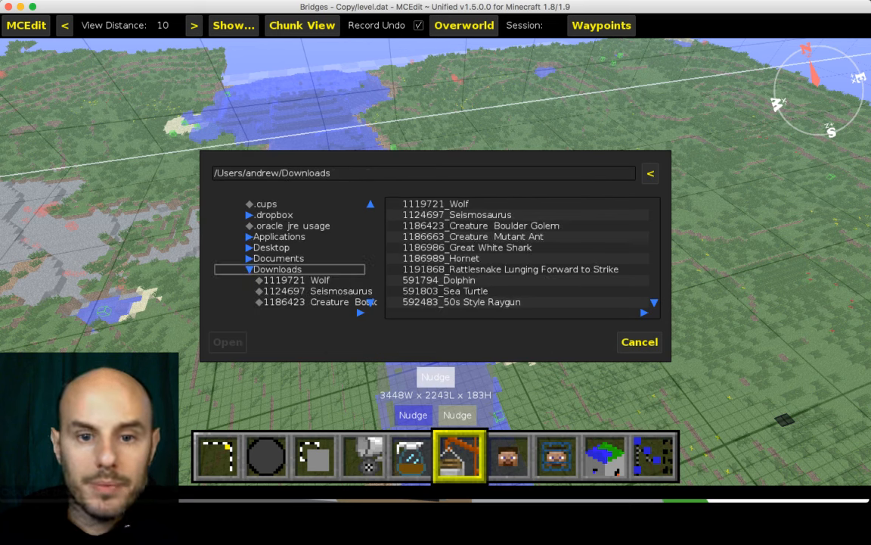
{"action": "scroll", "coordinate": [522, 254], "scroll_direction": "down", "scroll_amount": 10}
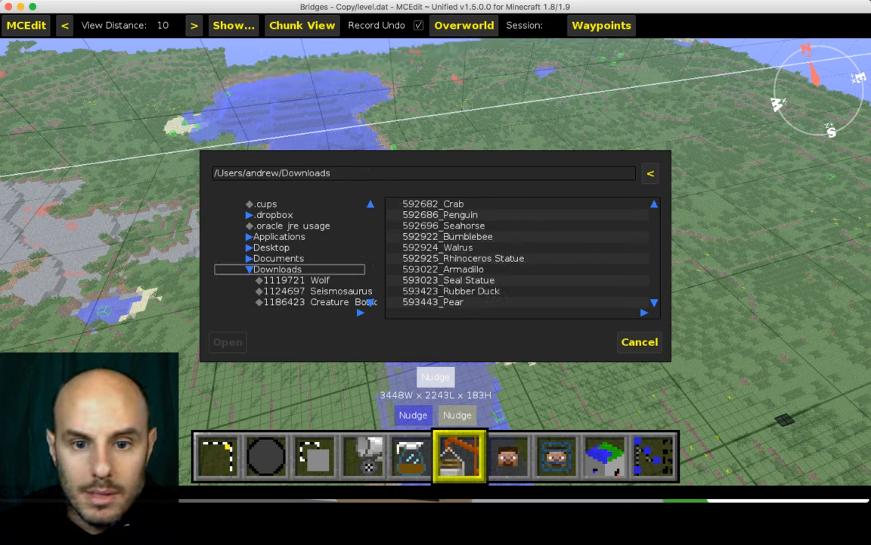
{"action": "scroll", "coordinate": [522, 253], "scroll_direction": "down", "scroll_amount": 20}
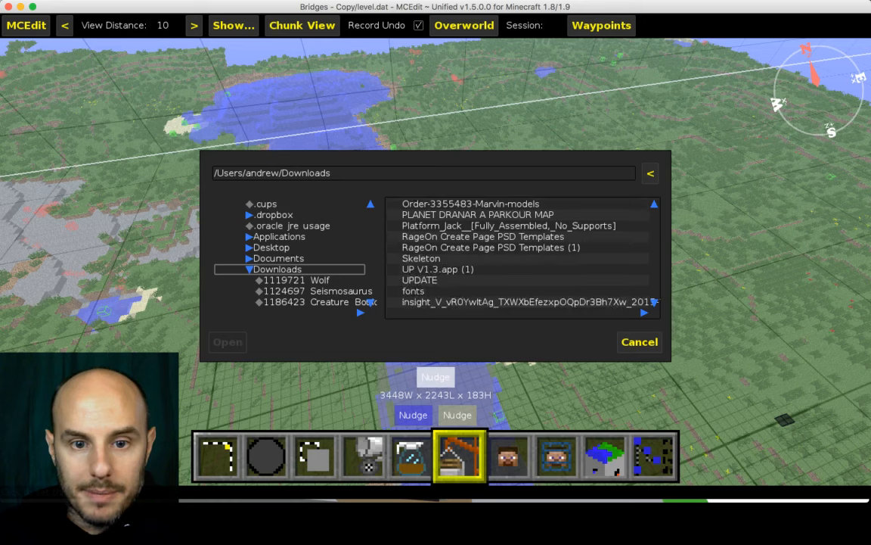
{"action": "scroll", "coordinate": [522, 254], "scroll_direction": "down", "scroll_amount": 10}
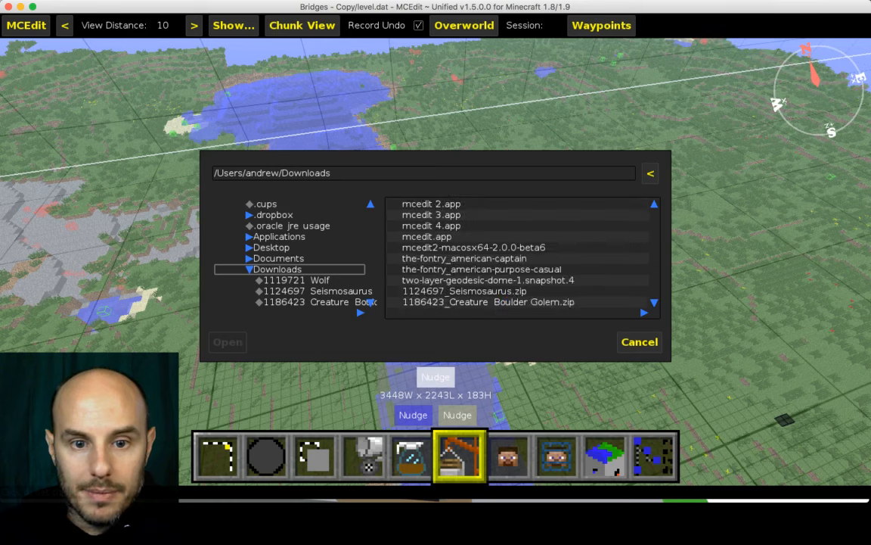
{"action": "scroll", "coordinate": [522, 254], "scroll_direction": "down", "scroll_amount": 20}
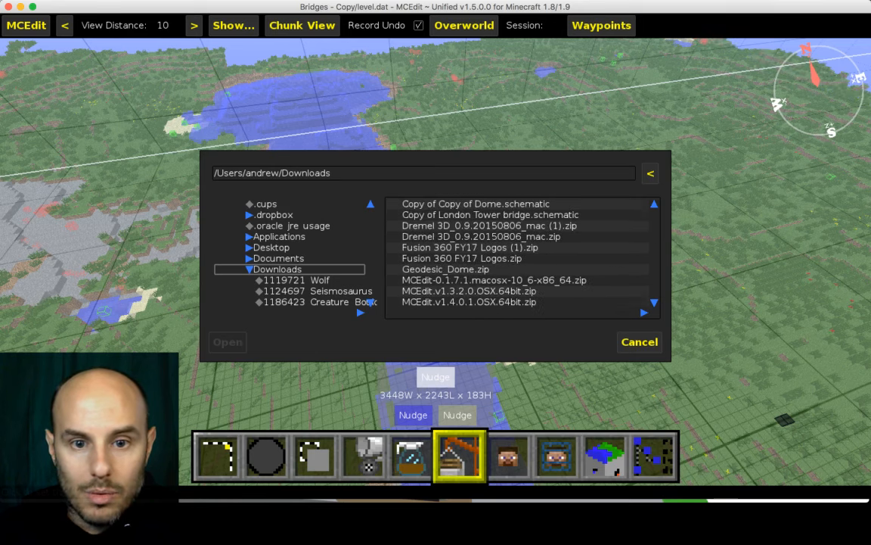
{"action": "scroll", "coordinate": [522, 254], "scroll_direction": "down", "scroll_amount": 10}
{"action": "scroll", "coordinate": [522, 253], "scroll_direction": "up", "scroll_amount": 11}
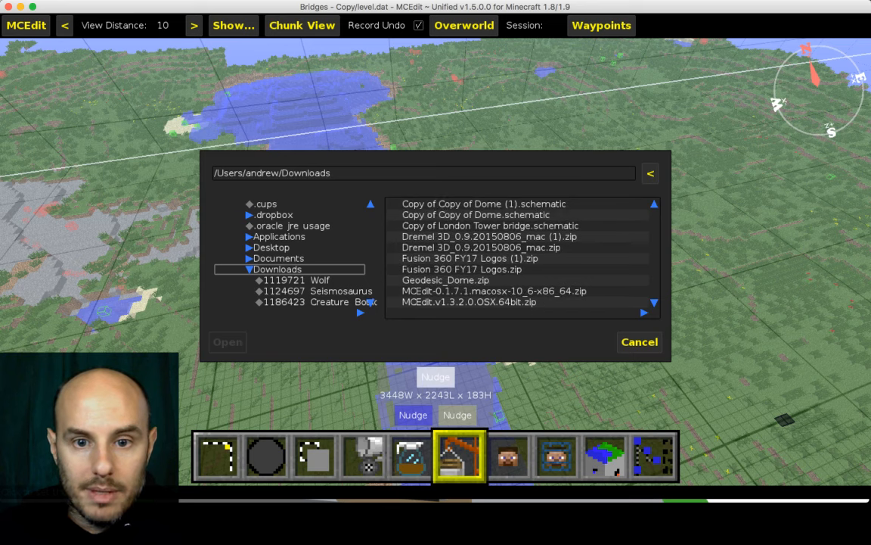
{"action": "left_click", "coordinate": [490, 225]}
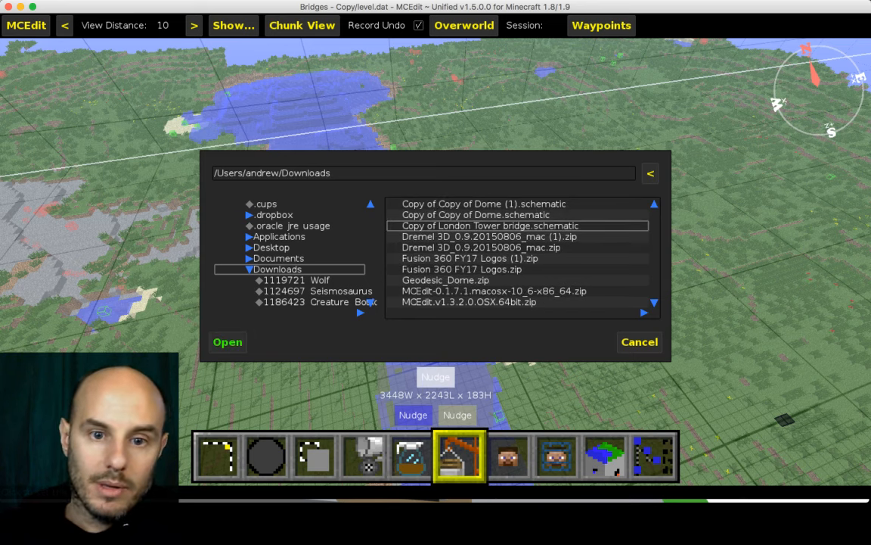
{"action": "left_click", "coordinate": [228, 342]}
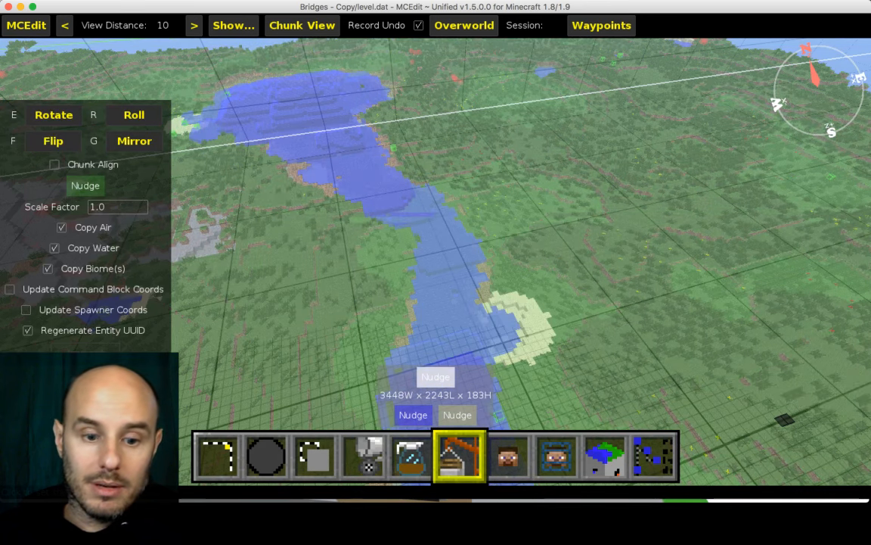
Reduce the imported bridge's scale factor to 0.2.
{"action": "key", "text": "s"}
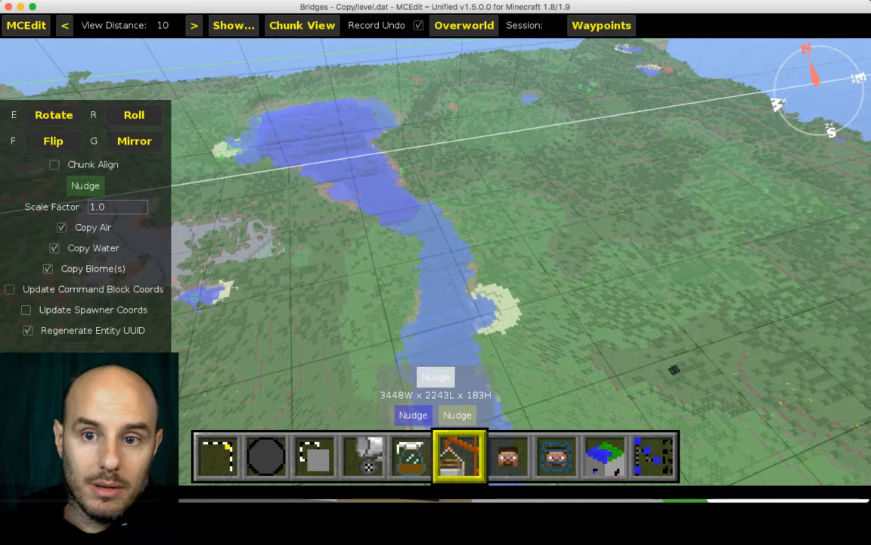
{"action": "key", "text": "space"}
{"action": "key", "text": "s"}
{"action": "key", "text": "space"}
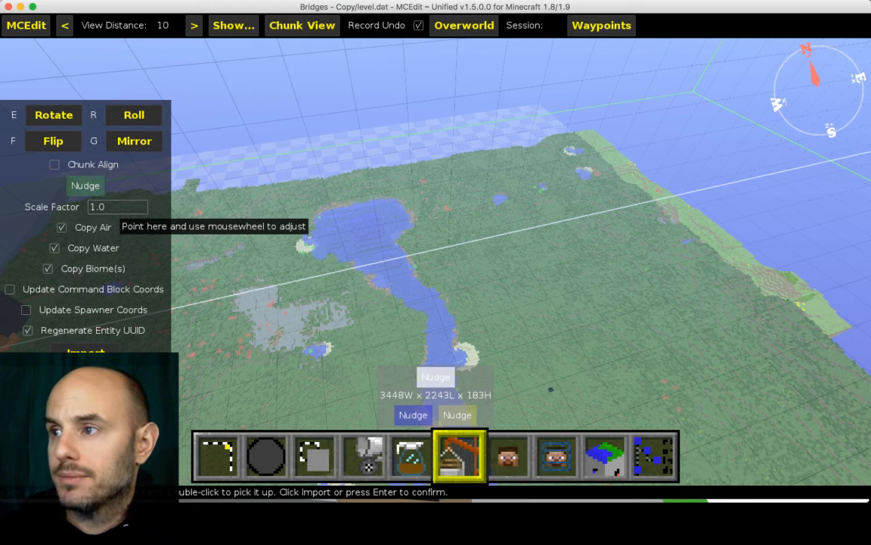
{"action": "scroll", "coordinate": [117, 207], "scroll_direction": "down", "scroll_amount": 1}
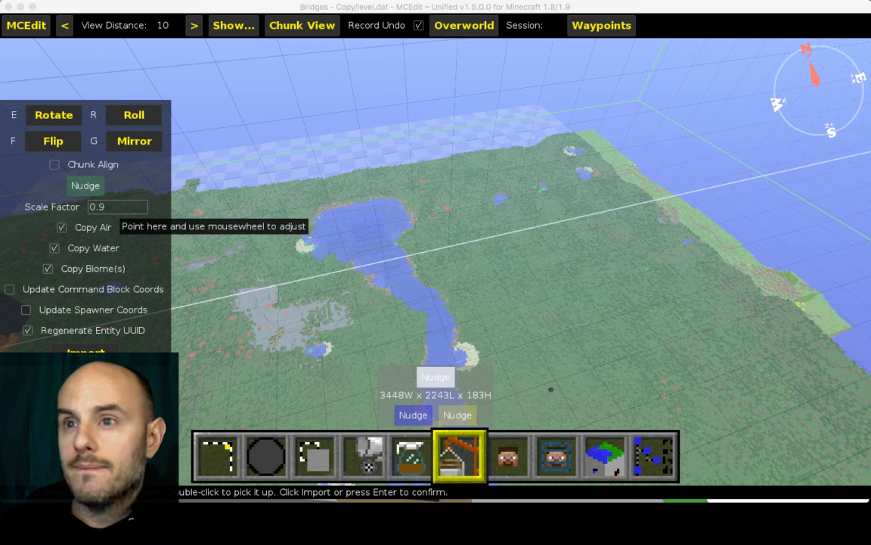
{"action": "scroll", "coordinate": [117, 207], "scroll_direction": "down", "scroll_amount": 7}
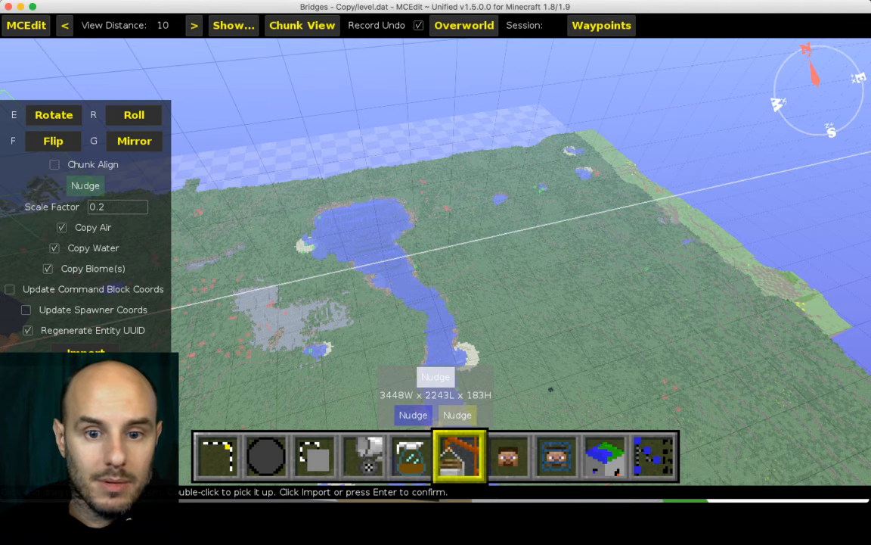
Move the bridge preview from the far edge of the world onto the river just below the lake.
{"action": "right_click_drag", "start_coordinate": [435, 272], "coordinate": [330, 197]}
{"action": "key", "text": "w"}
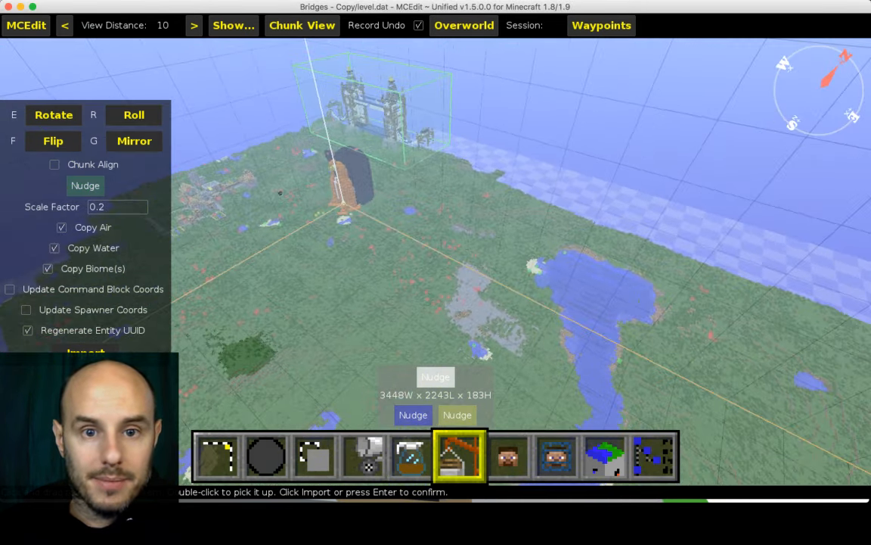
{"action": "left_click_drag", "start_coordinate": [374, 114], "coordinate": [435, 186]}
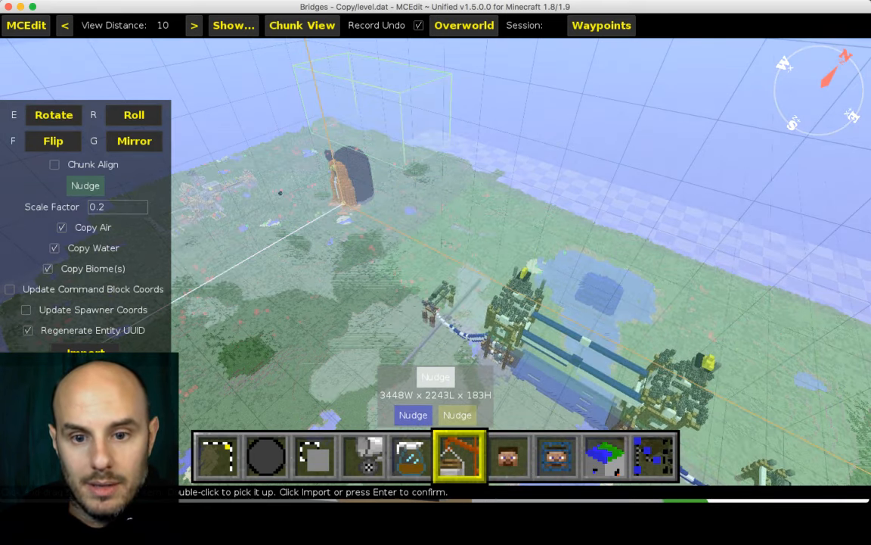
{"action": "left_click_drag", "start_coordinate": [529, 287], "coordinate": [531, 289]}
Check the bridge's size against the river from farther away and set its scale factor to 0.3.
{"action": "key", "text": "d"}
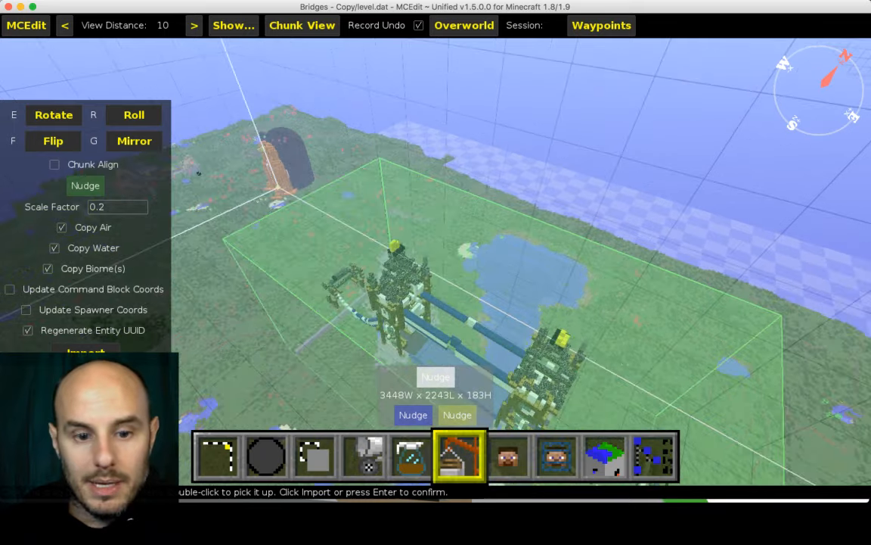
{"action": "key", "text": "s"}
{"action": "key", "text": "a"}
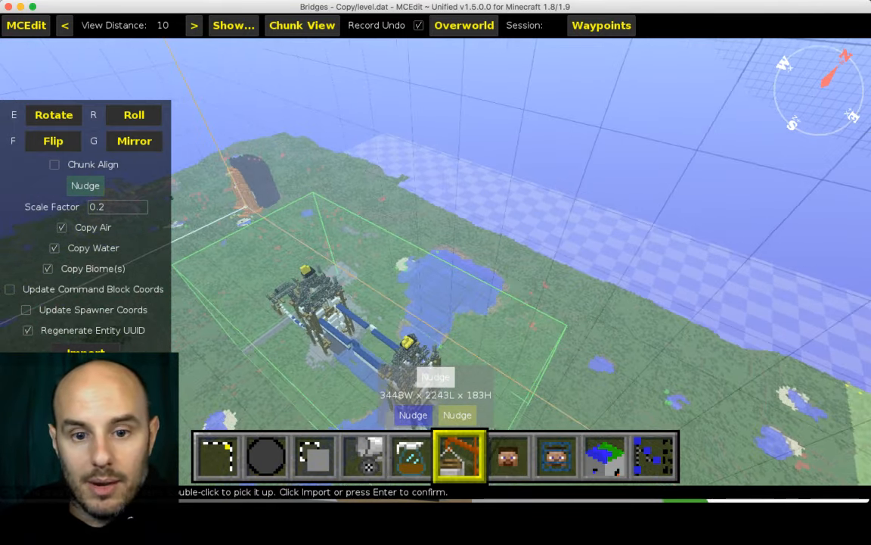
{"action": "key", "text": "s"}
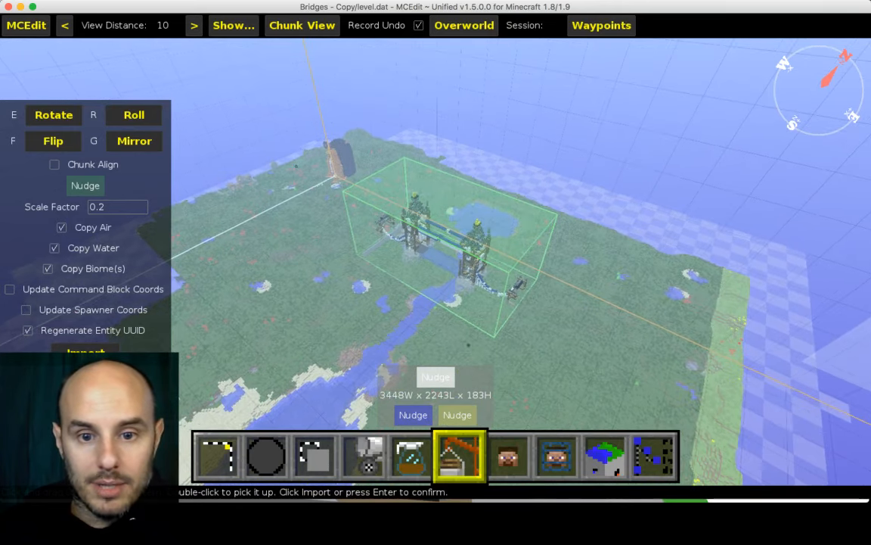
{"action": "key", "text": "space"}
{"action": "key", "text": "shift"}
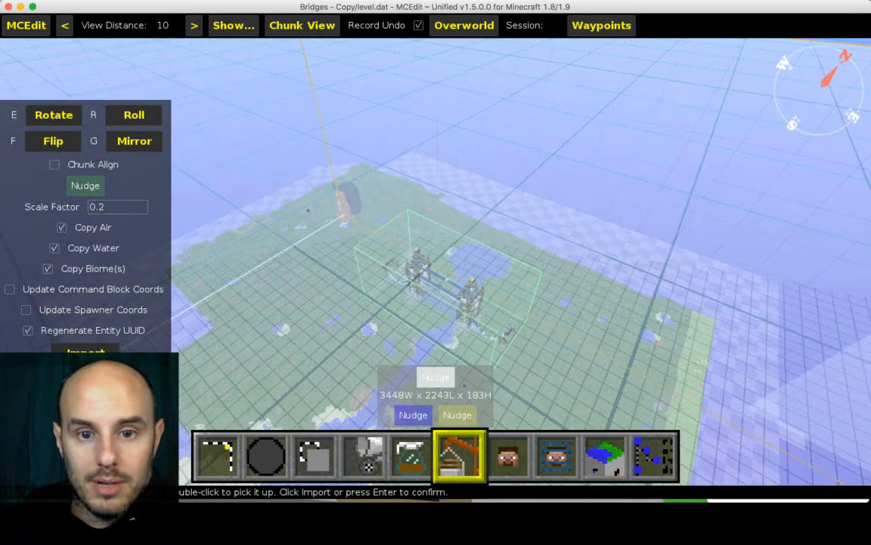
{"action": "key", "text": "shift"}
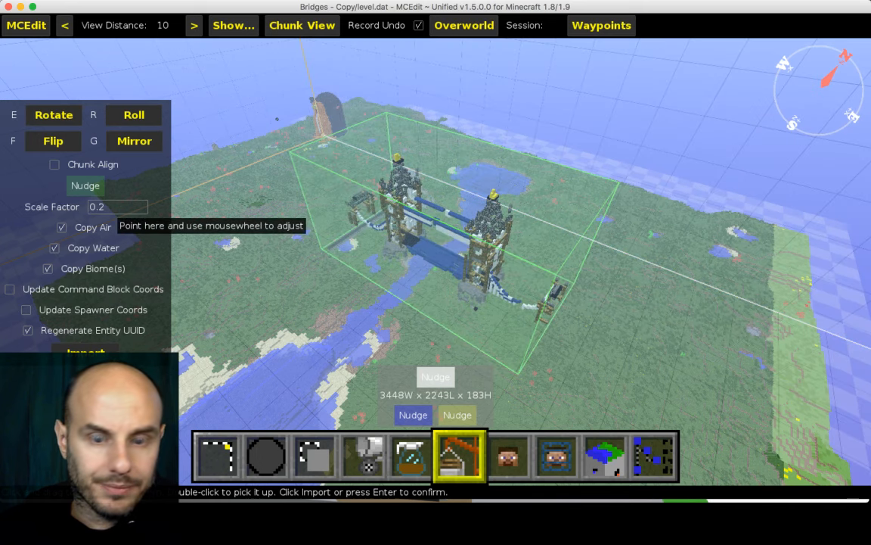
{"action": "scroll", "coordinate": [117, 206], "scroll_direction": "up", "scroll_amount": 1}
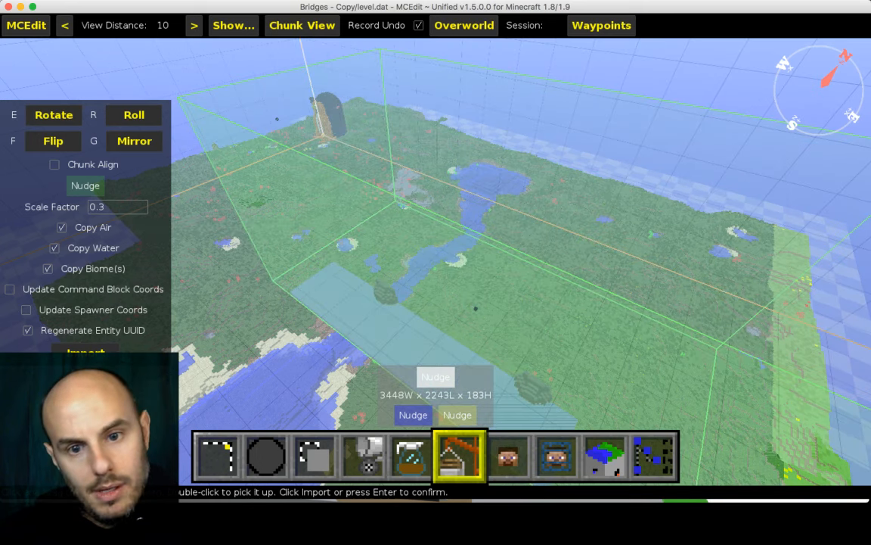
Shift the enlarged bridge preview westward over the river in two moves and inspect it from closer to the ground.
{"action": "right_click_drag", "start_coordinate": [436, 261], "coordinate": [534, 259]}
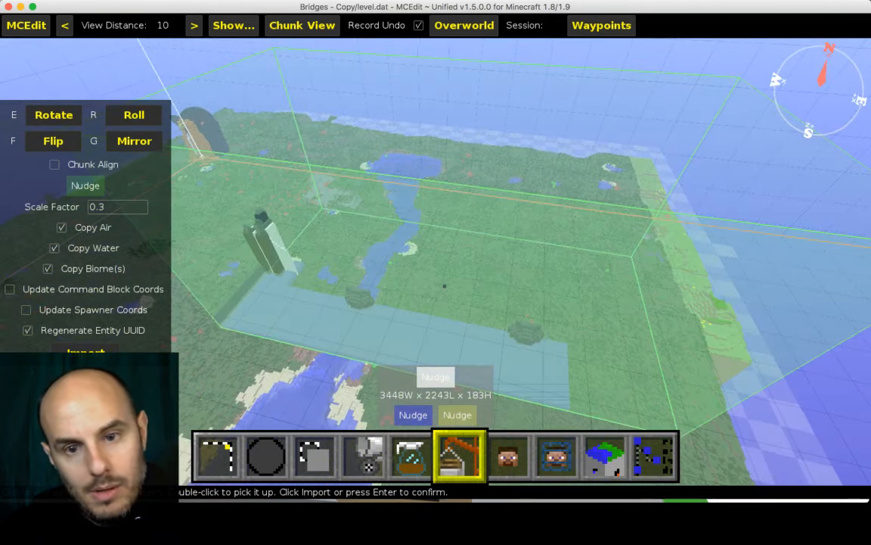
{"action": "key", "text": "a"}
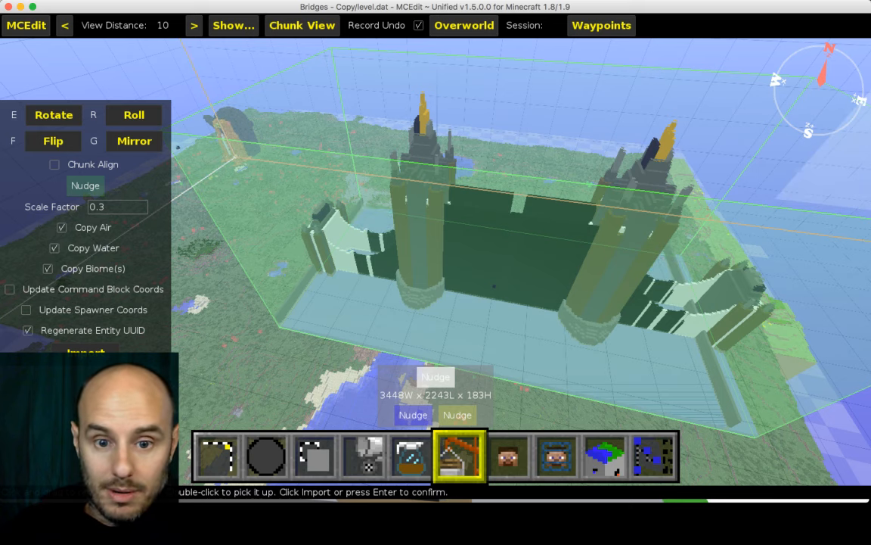
{"action": "left_click_drag", "start_coordinate": [495, 286], "coordinate": [422, 273]}
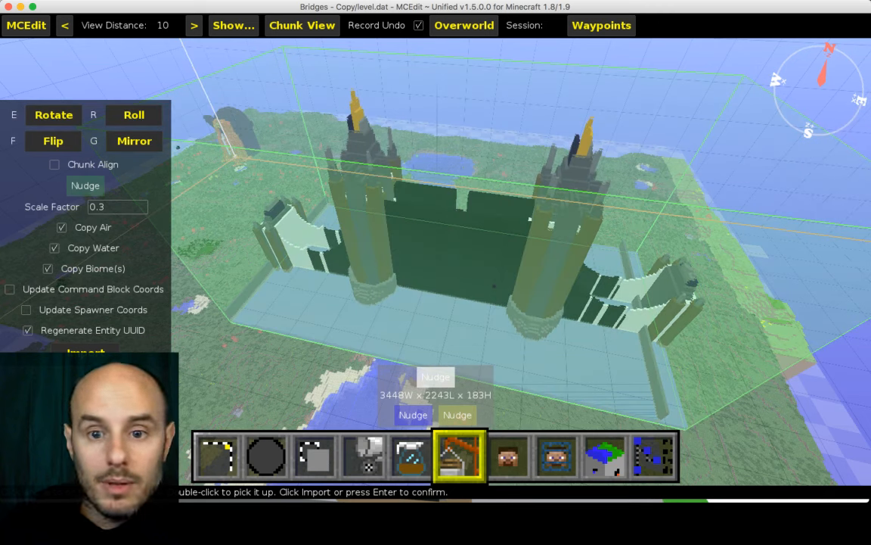
{"action": "left_click_drag", "start_coordinate": [494, 285], "coordinate": [474, 288]}
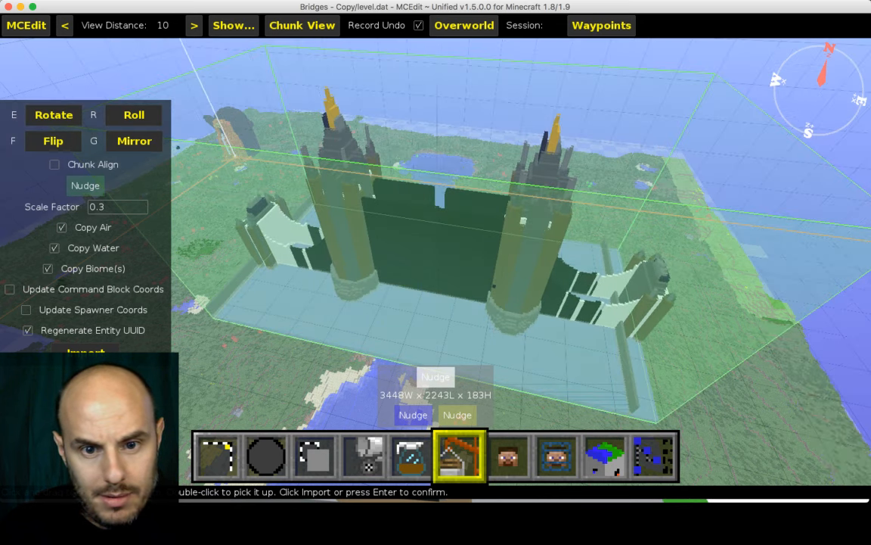
{"action": "right_click", "coordinate": [494, 286]}
{"action": "key", "text": "shift"}
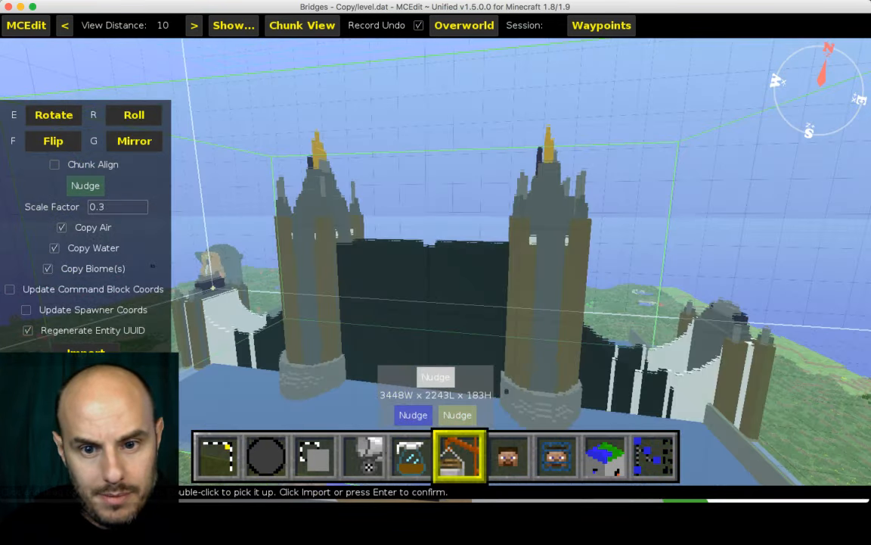
Examine how the bridge preview's base meets the river and terrain from ground level, underneath and above.
{"action": "key", "text": "shift"}
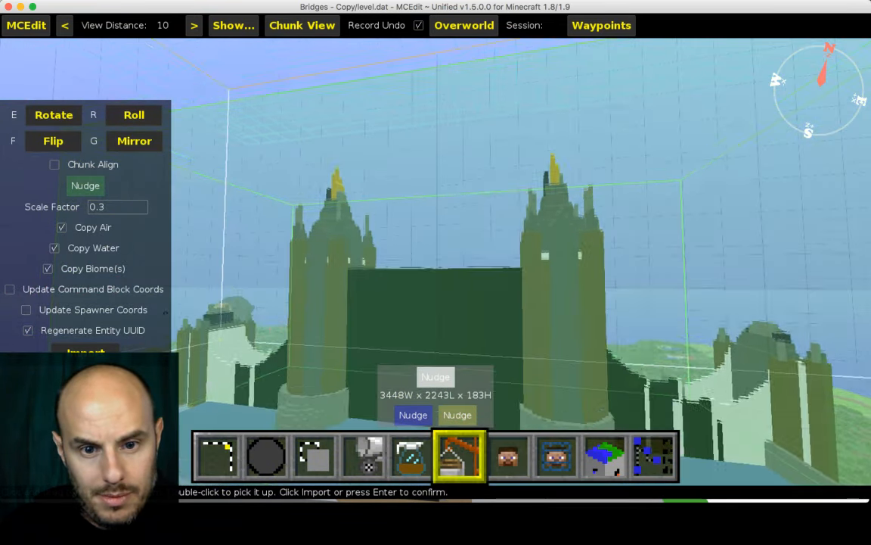
{"action": "key", "text": "shift"}
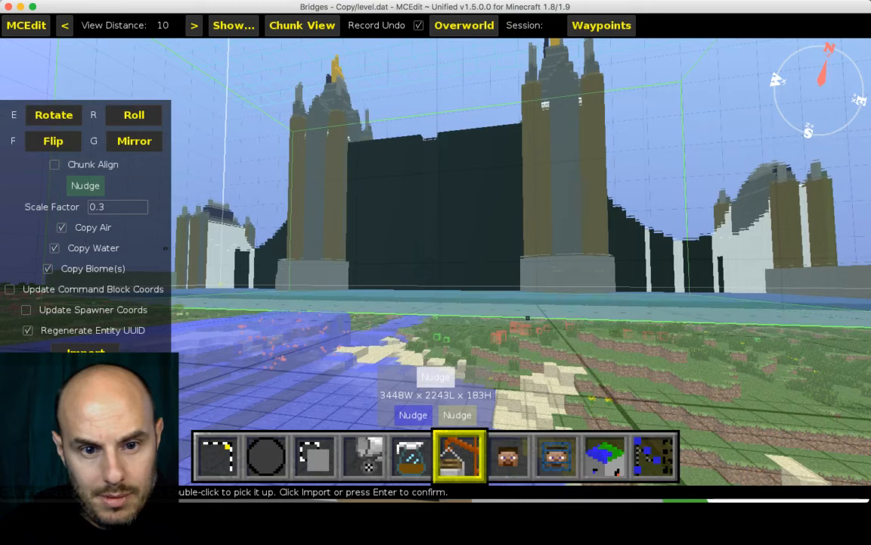
{"action": "key", "text": "a"}
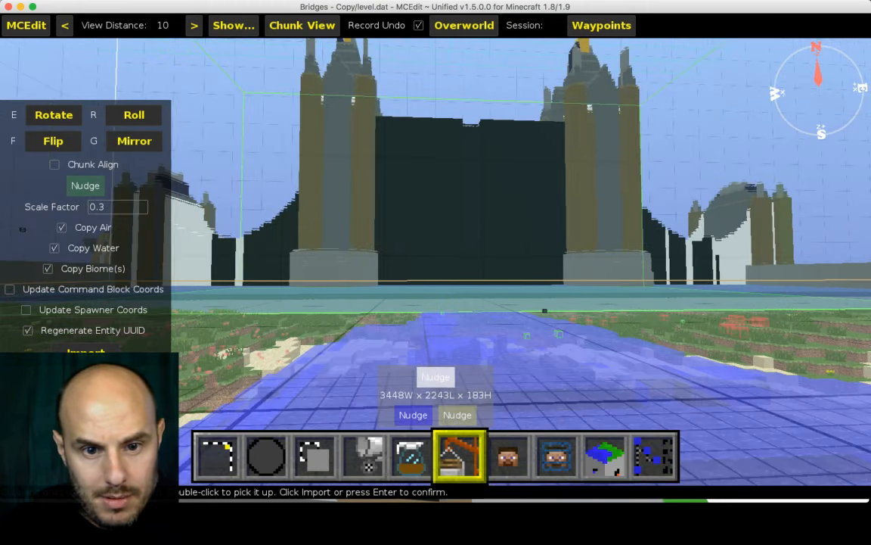
{"action": "key", "text": "w"}
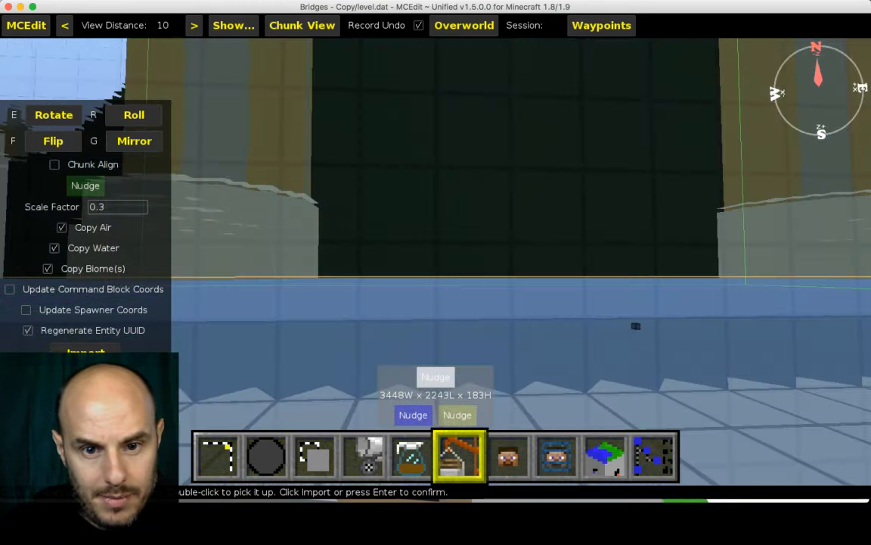
{"action": "key", "text": "s"}
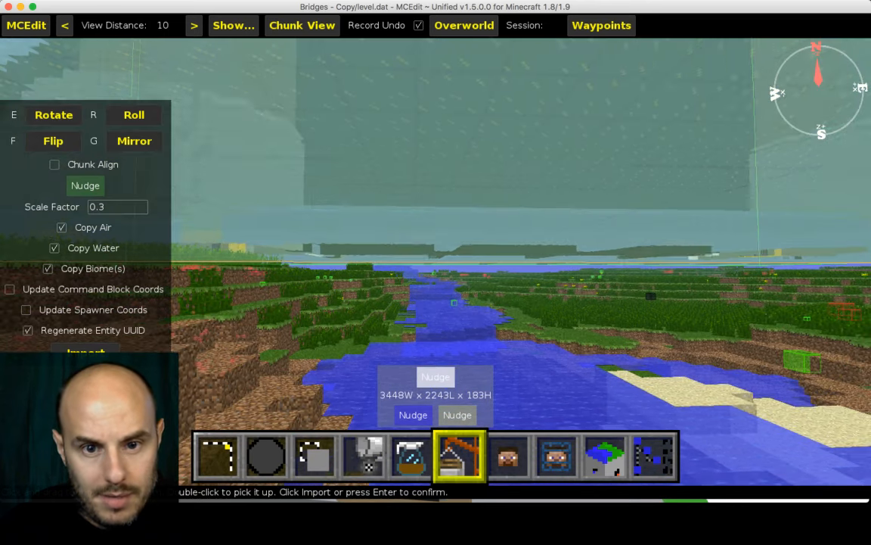
{"action": "key", "text": "s"}
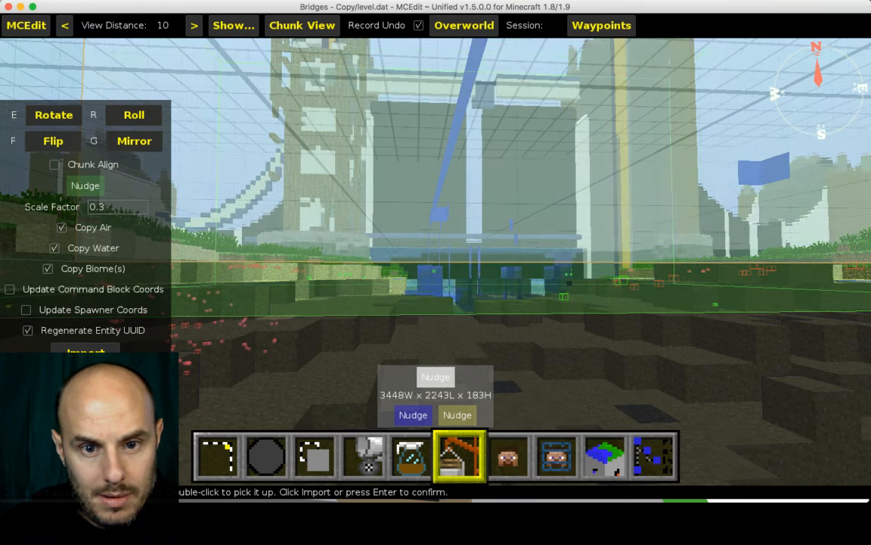
{"action": "key", "text": "space"}
{"action": "key", "text": "s"}
{"action": "key", "text": "space"}
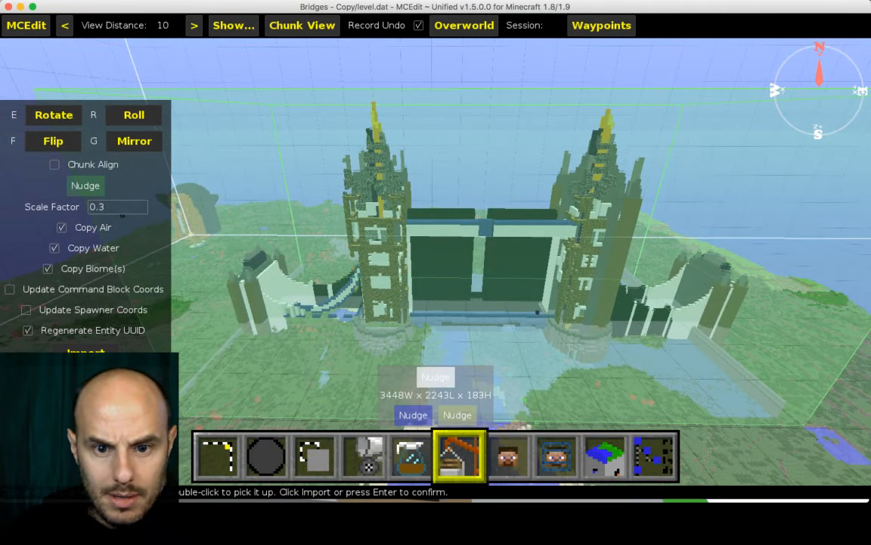
Raise the bridge preview about seven blocks so its water base sits above the terrain.
{"action": "key", "text": "space"}
{"action": "key", "text": "space"}
{"action": "key", "text": "space"}
{"action": "key", "text": "space"}
{"action": "key", "text": "space"}
{"action": "key", "text": "space"}
{"action": "key", "text": "space"}
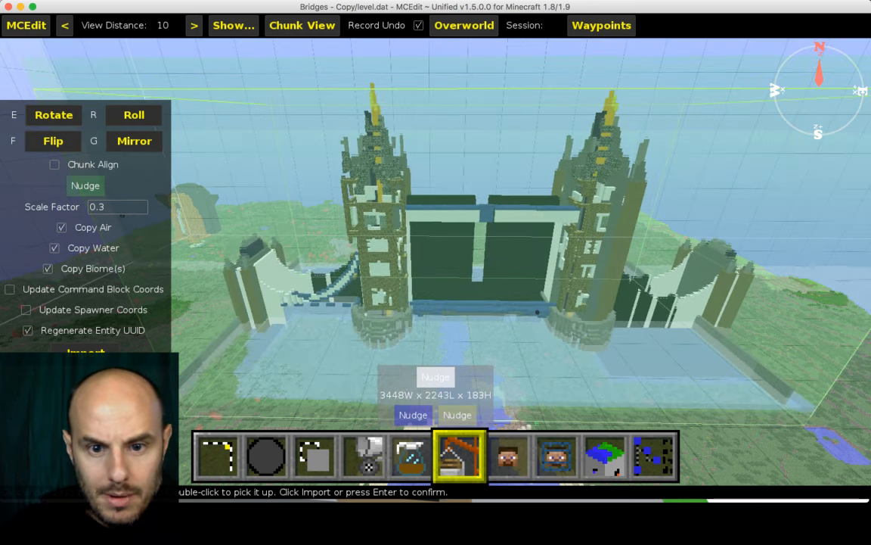
Examine the raised bridge preview's height against the river from the south and from water level.
{"action": "key", "text": "w"}
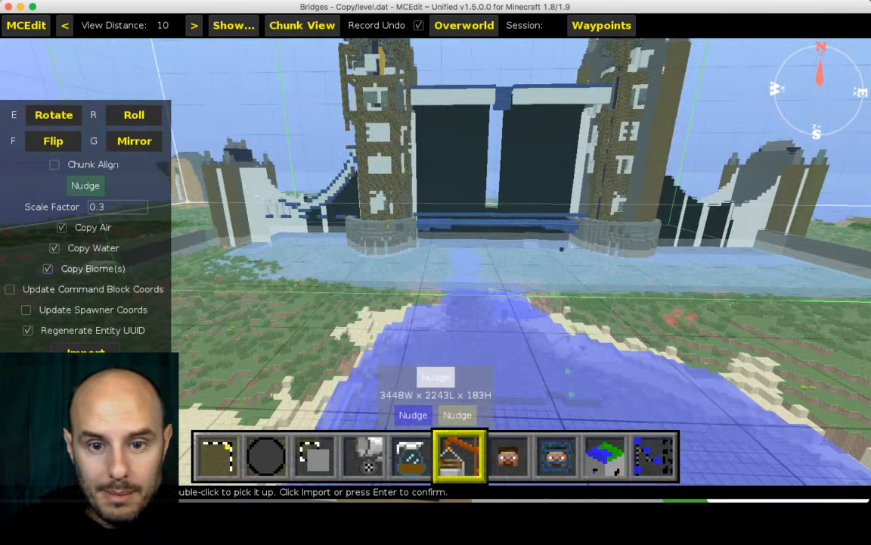
{"action": "key", "text": "space"}
{"action": "key", "text": "shift"}
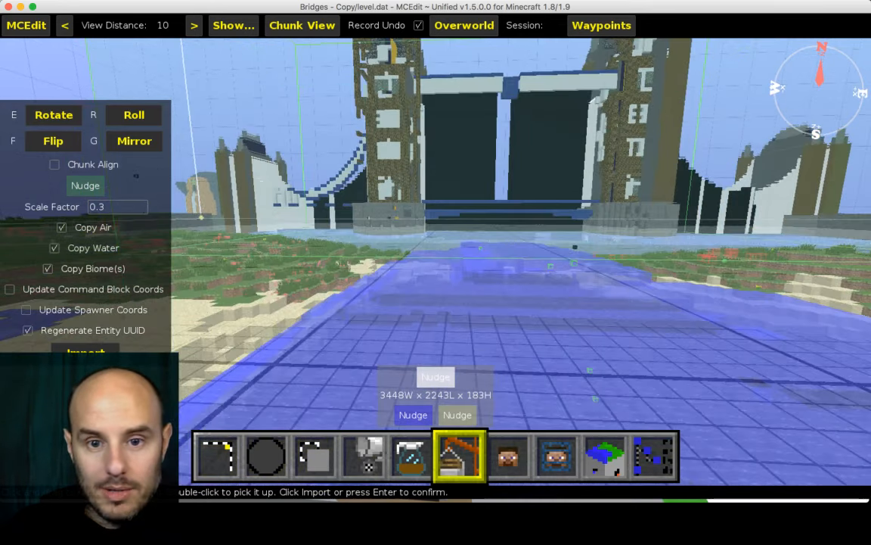
{"action": "key", "text": "shift"}
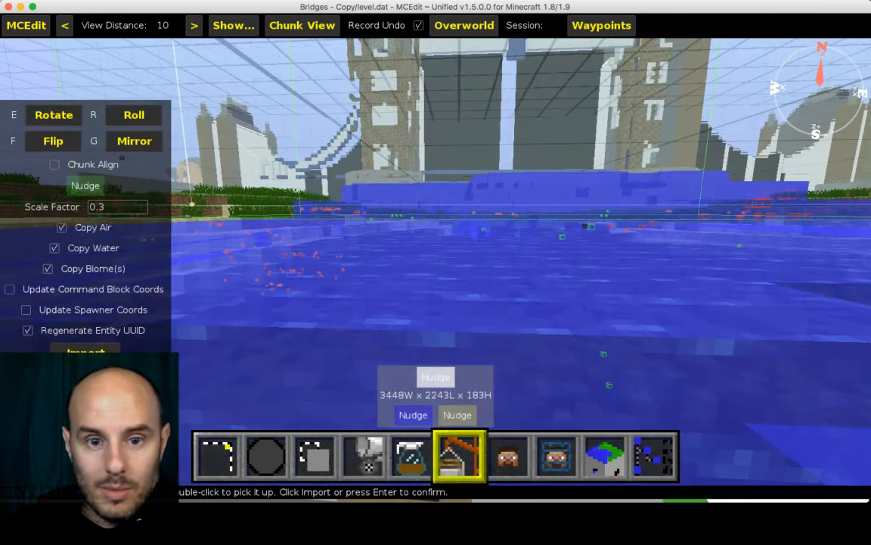
{"action": "key", "text": "space"}
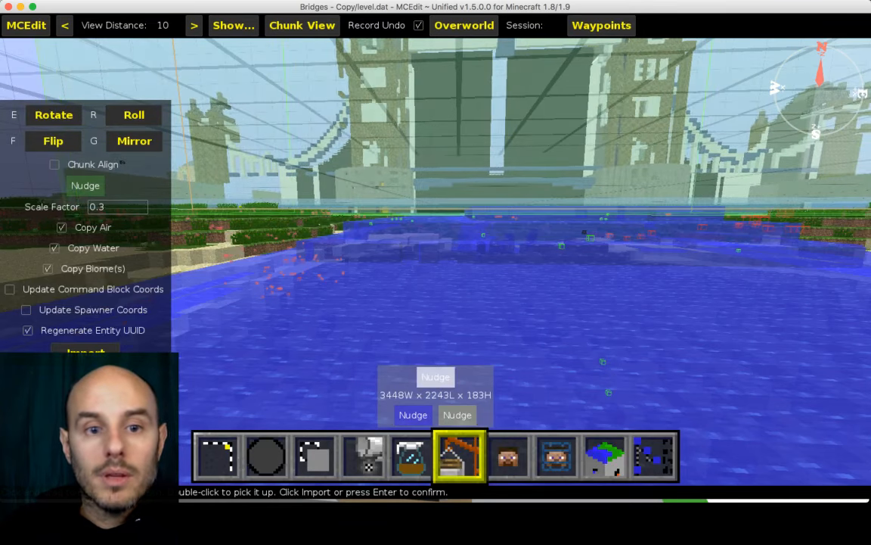
{"action": "key", "text": "space"}
{"action": "key", "text": "space"}
{"action": "key", "text": "w"}
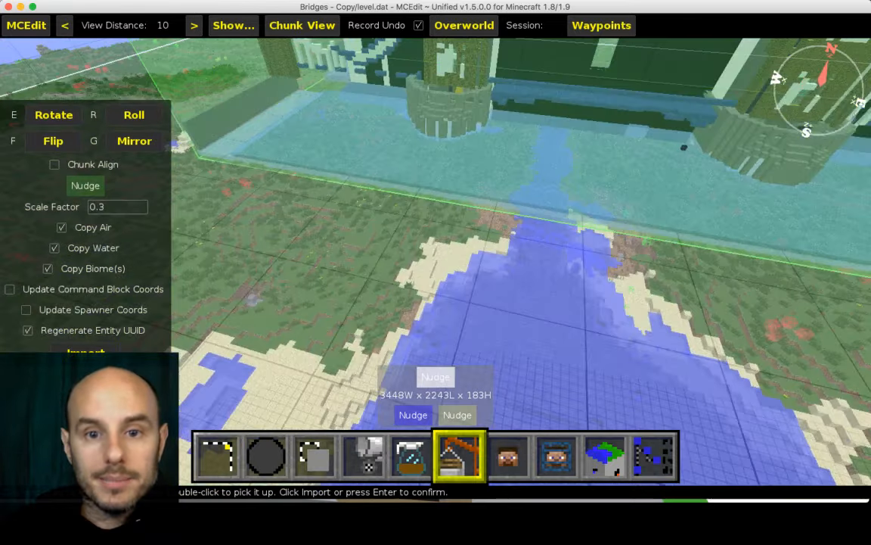
View the bridge preview from above and import it into the world at its current position.
{"action": "key", "text": "s"}
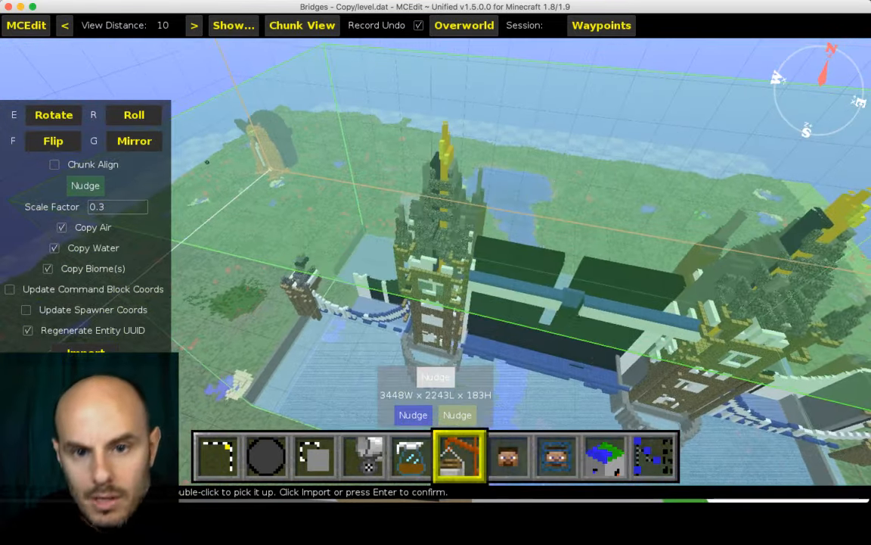
{"action": "key", "text": "s"}
{"action": "key", "text": "d"}
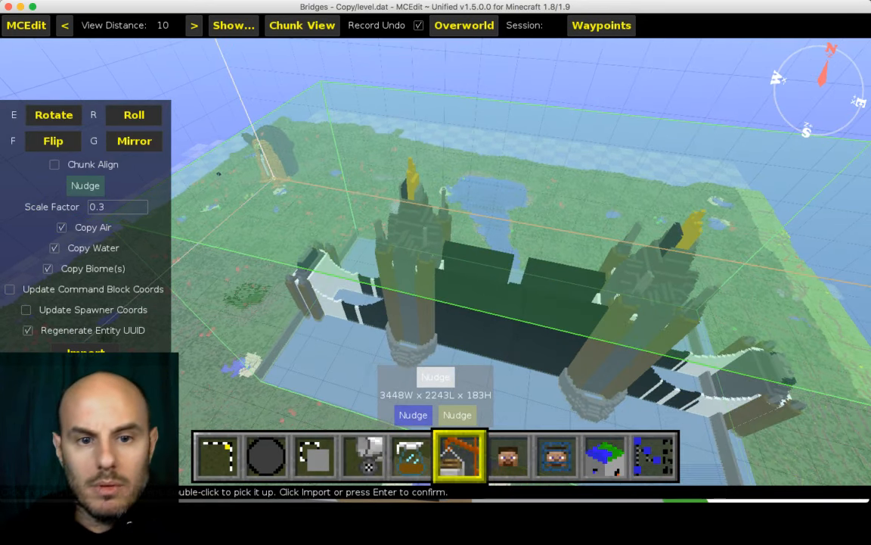
{"action": "key", "text": "Return"}
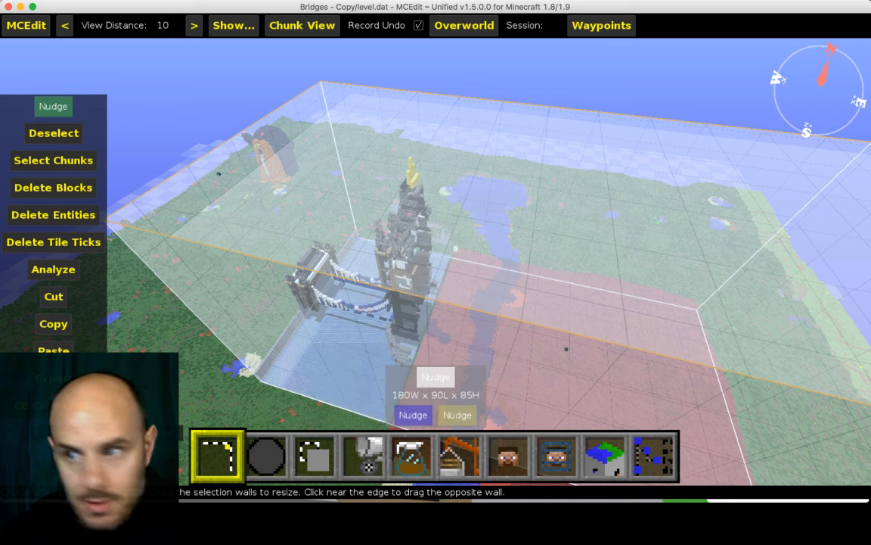
Examine the imported bridge from the south, checking its towers, water base and fit with the surrounding land.
{"action": "key", "text": "s"}
{"action": "key", "text": "shift"}
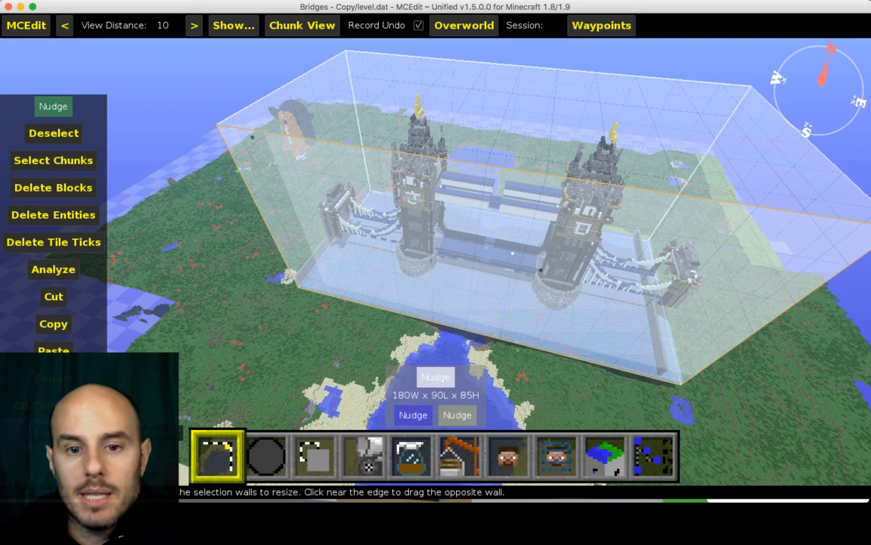
{"action": "key", "text": "a"}
{"action": "key", "text": "w"}
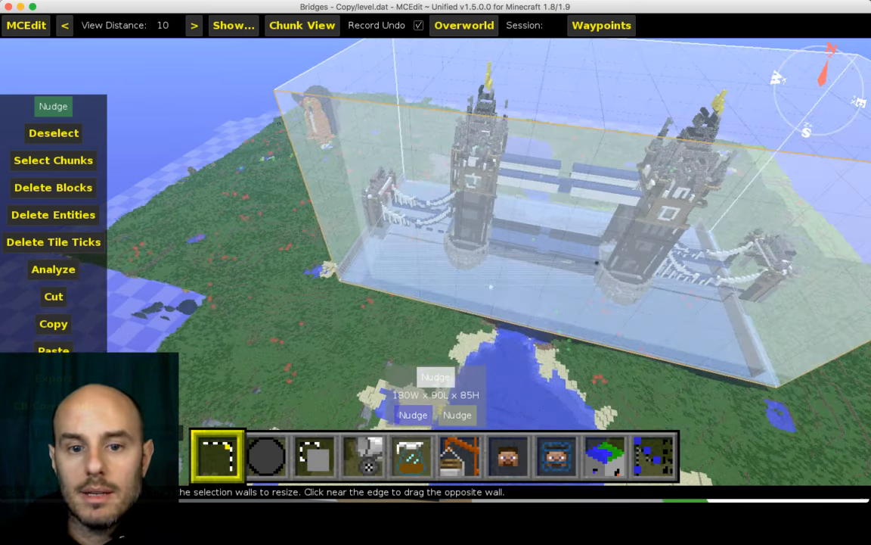
{"action": "key", "text": "s"}
{"action": "right_click_drag", "start_coordinate": [424, 236], "coordinate": [454, 181]}
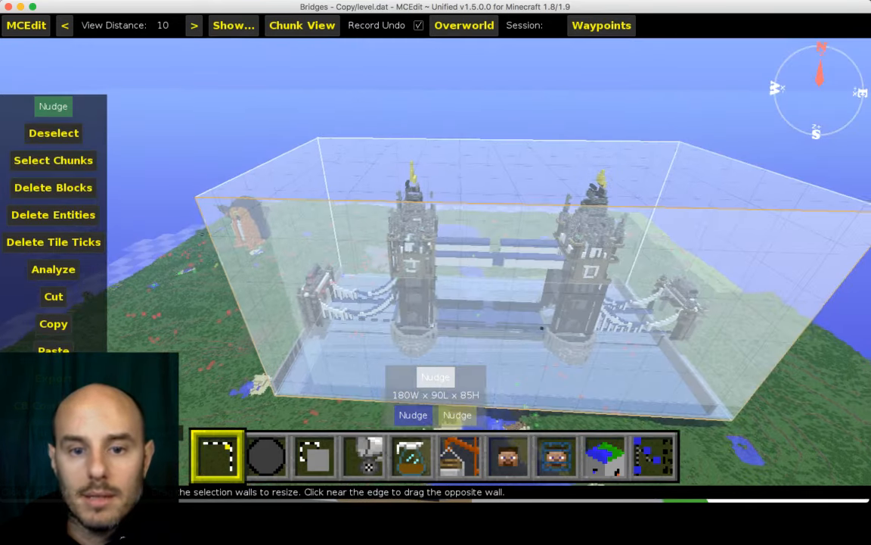
{"action": "key", "text": "w"}
{"action": "key", "text": "shift"}
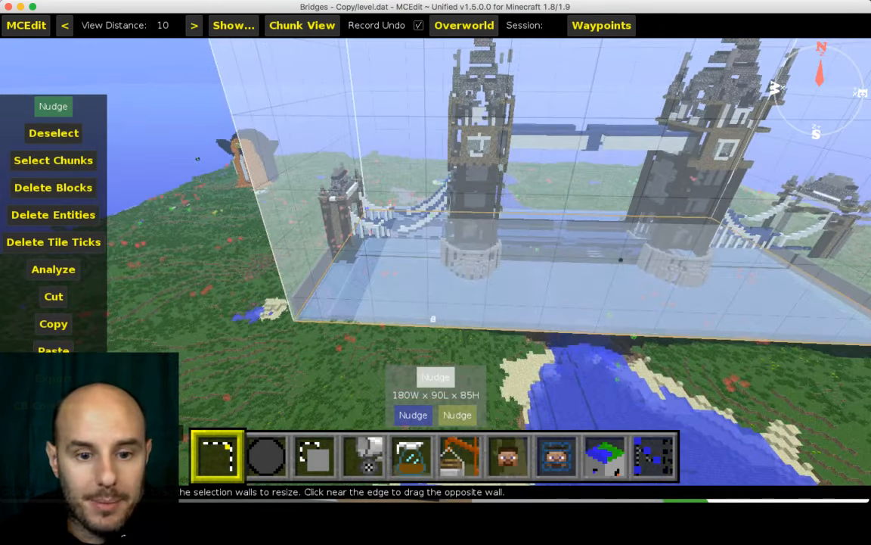
Paint grass blocks over the water base's southwest part with the round Fill brush, initially at height 4, then at height 8.
{"action": "left_click", "coordinate": [269, 454]}
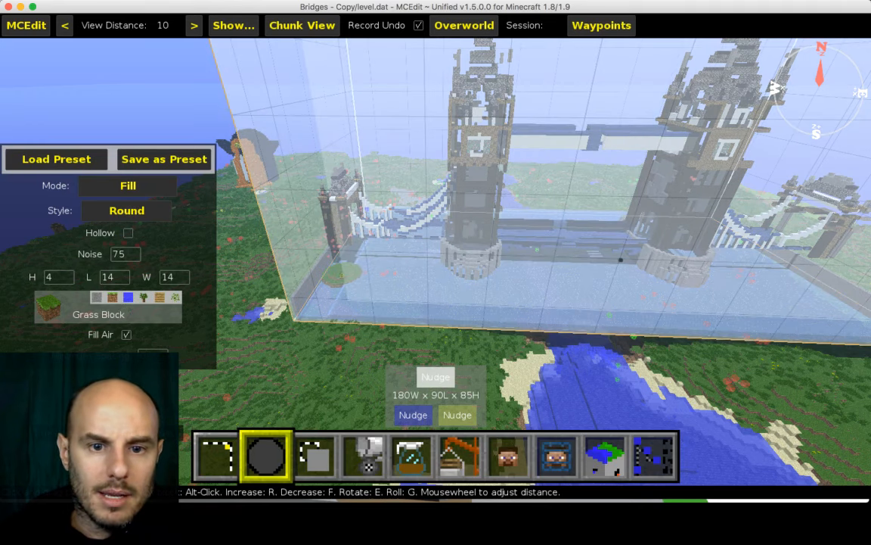
{"action": "mouse_move", "coordinate": [370, 253]}
{"action": "left_mouse_down"}
{"action": "mouse_move", "coordinate": [371, 264]}
{"action": "mouse_move", "coordinate": [337, 293]}
{"action": "left_mouse_up"}
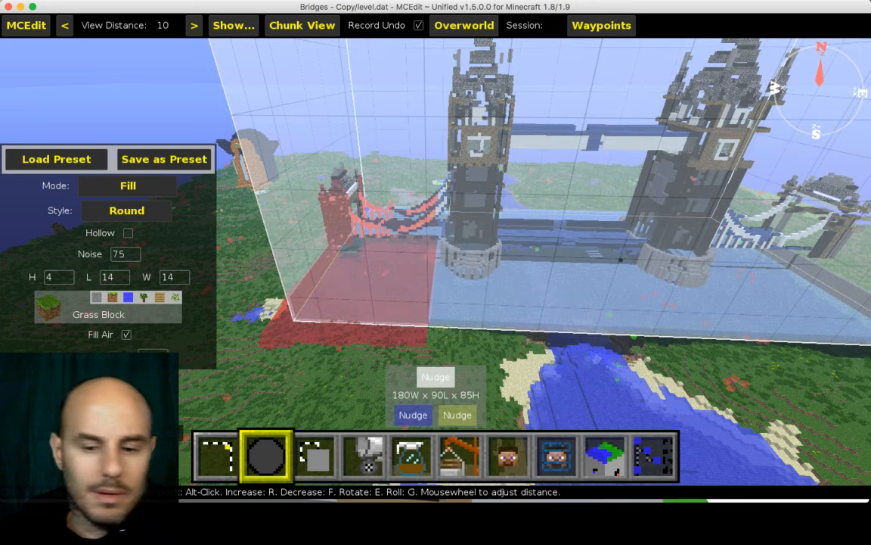
{"action": "left_click", "coordinate": [58, 278]}
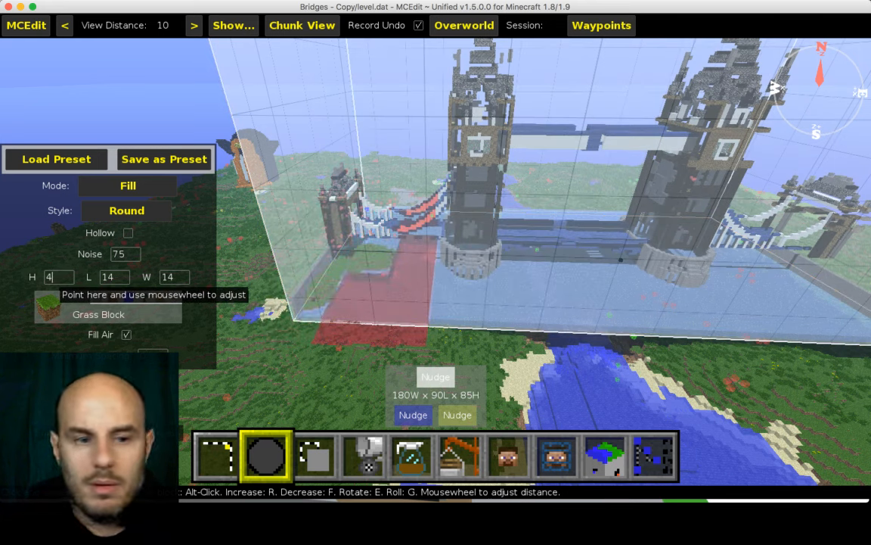
{"action": "type", "text": "8"}
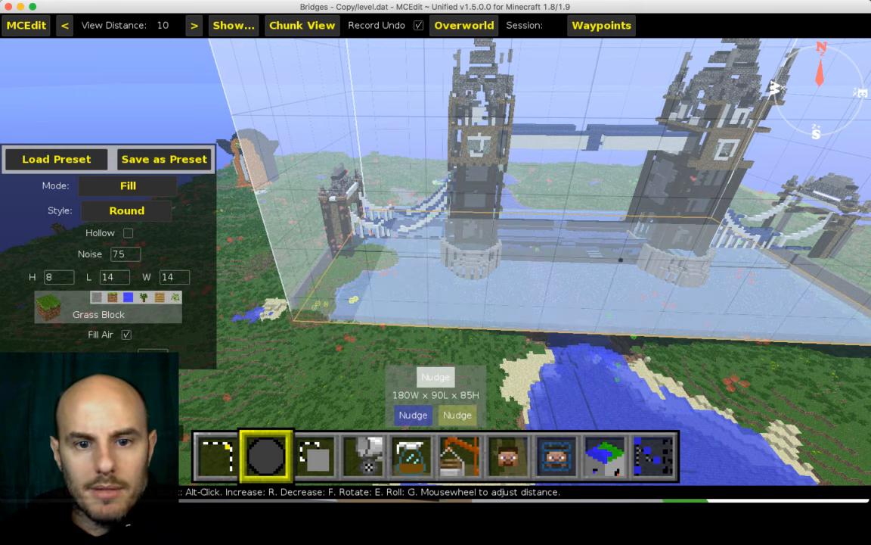
{"action": "mouse_move", "coordinate": [317, 304]}
{"action": "left_mouse_down"}
{"action": "mouse_move", "coordinate": [337, 309]}
{"action": "mouse_move", "coordinate": [411, 280]}
{"action": "mouse_move", "coordinate": [469, 299]}
{"action": "mouse_move", "coordinate": [348, 276]}
{"action": "mouse_move", "coordinate": [253, 280]}
{"action": "left_mouse_up"}
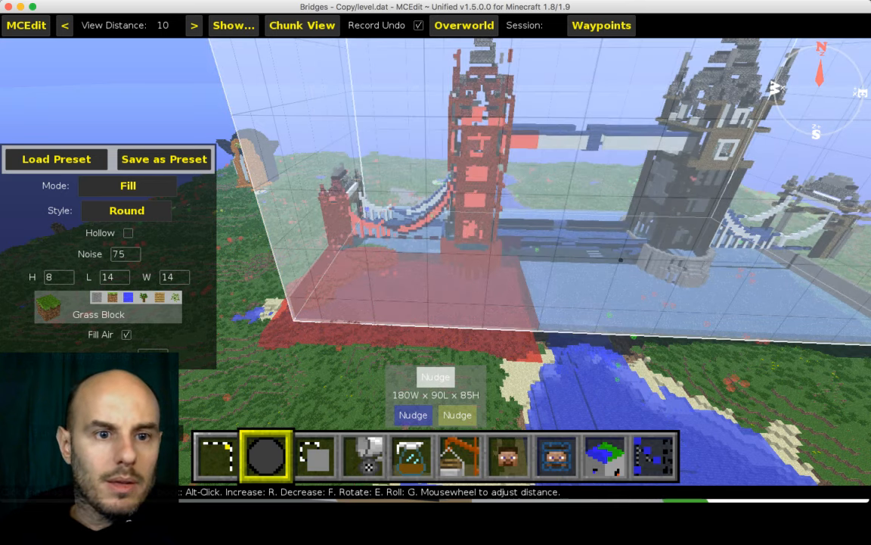
Switch back to the Select tool and remove the selection around the bridge.
{"action": "key", "text": "1"}
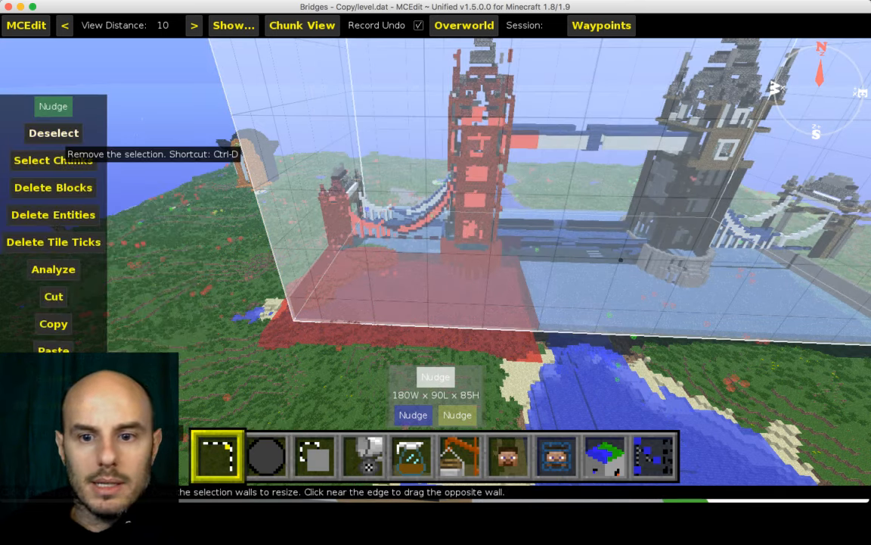
{"action": "left_click", "coordinate": [52, 132]}
{"action": "key", "text": "w"}
{"action": "key", "text": "a"}
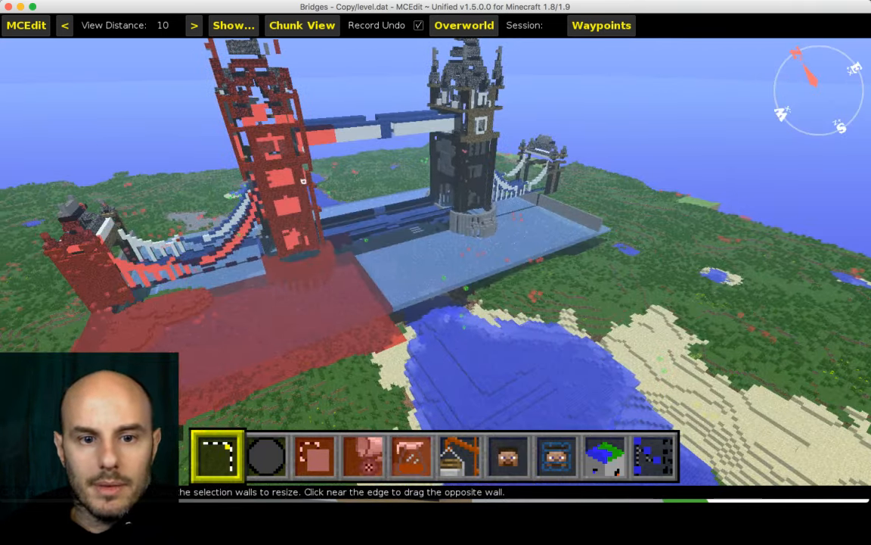
Examine the placed bridge's deck, towers and water base from the north side and beneath the terrain.
{"action": "key", "text": "s"}
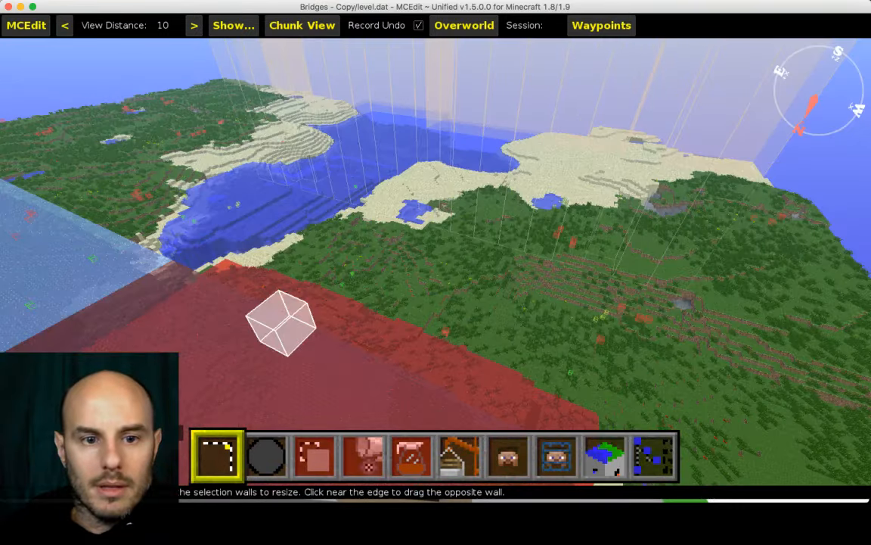
{"action": "key", "text": "w"}
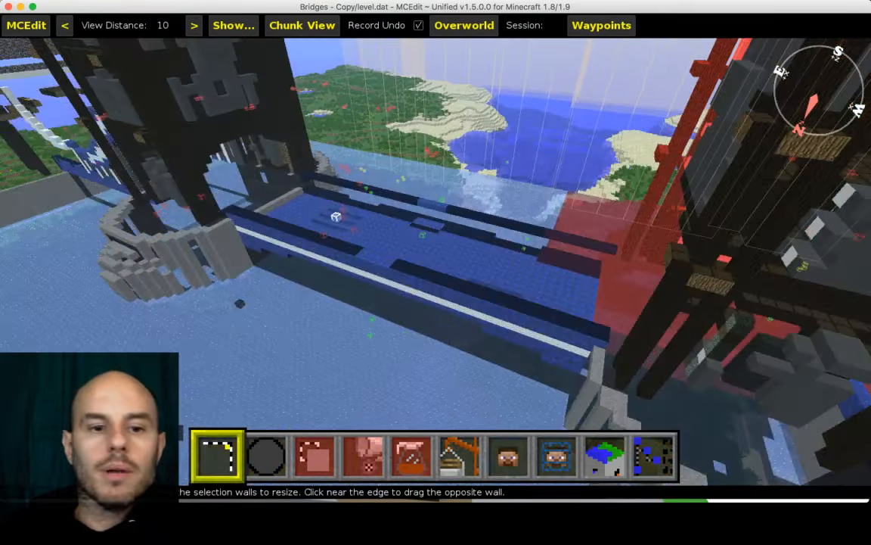
{"action": "key", "text": "w"}
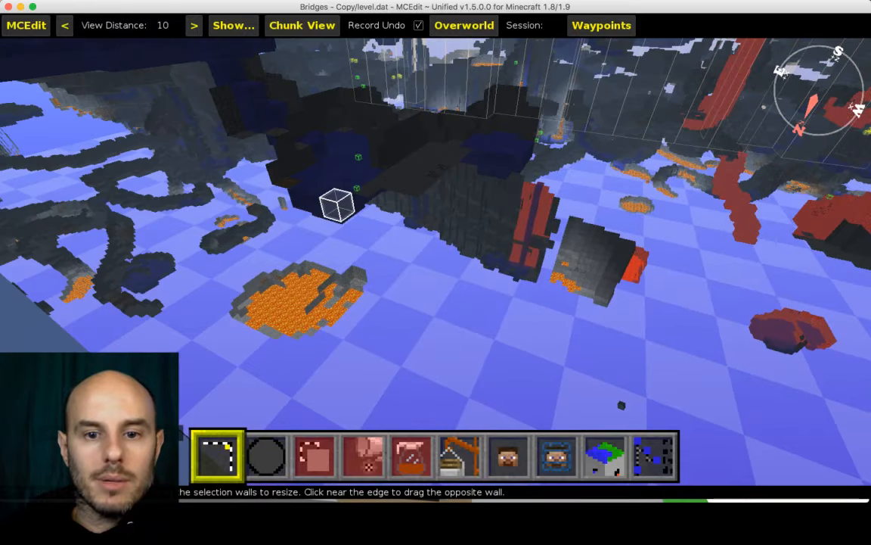
{"action": "key", "text": "space"}
{"action": "key", "text": "s"}
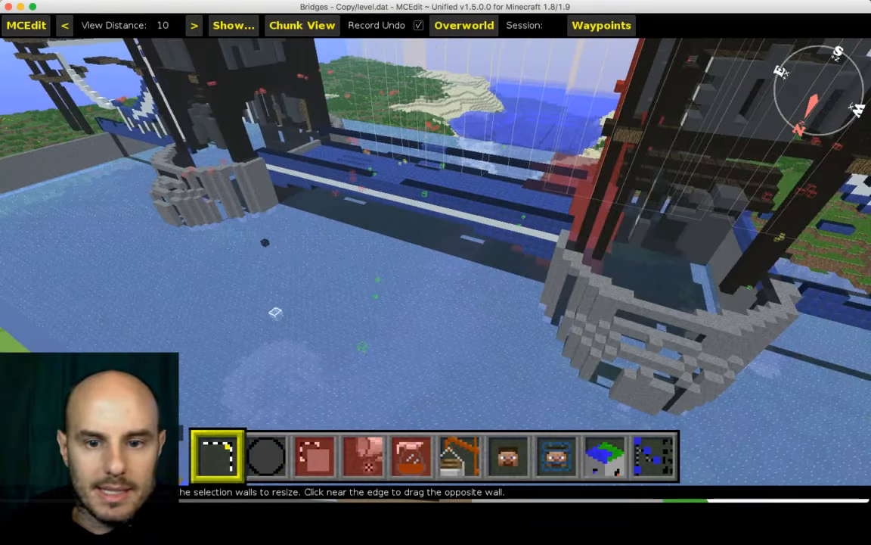
{"action": "key", "text": "s"}
{"action": "key", "text": "w"}
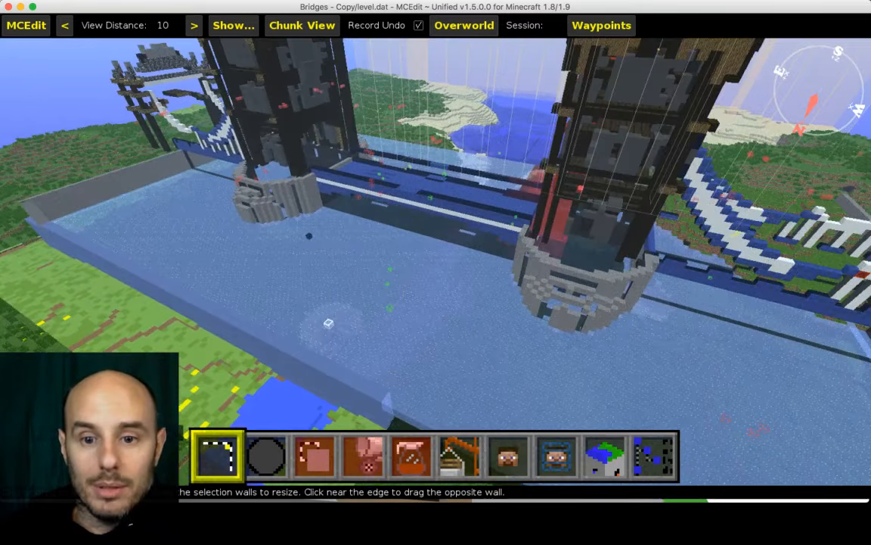
{"action": "key", "text": "d"}
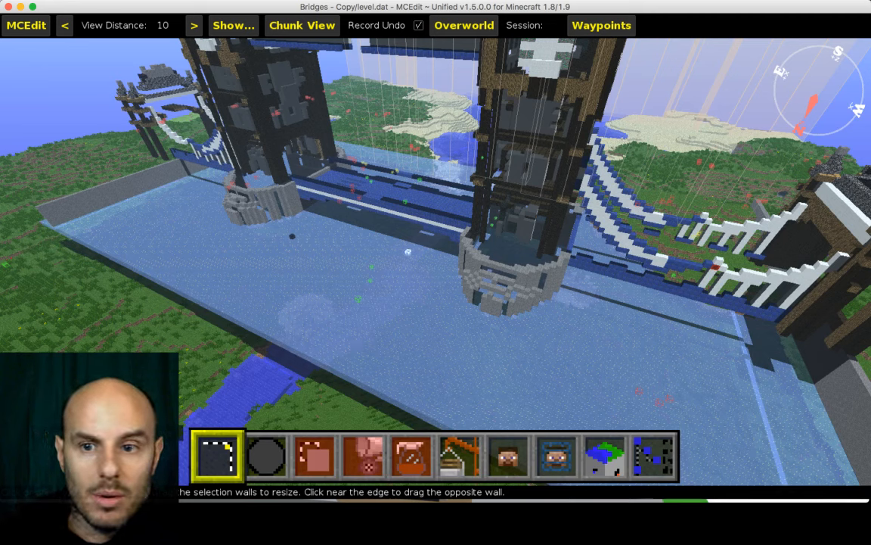
{"action": "key", "text": "s"}
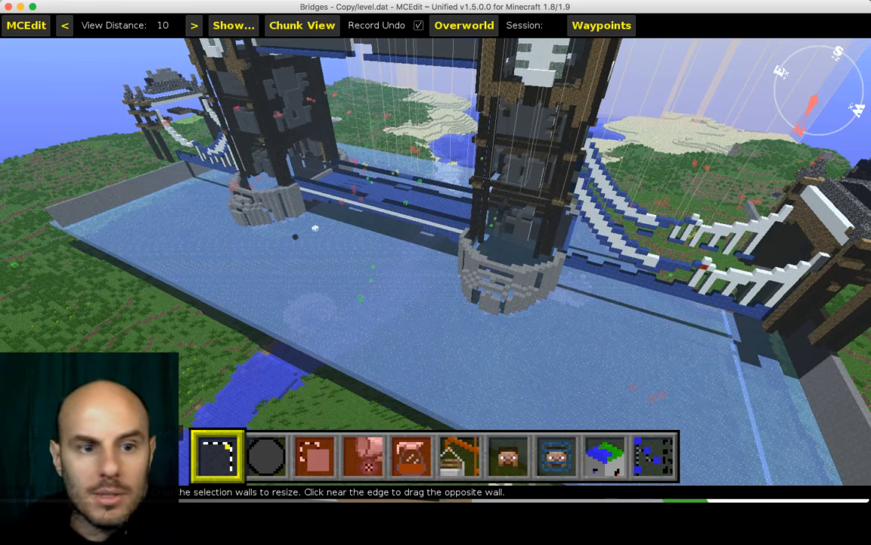
{"action": "key", "text": "s"}
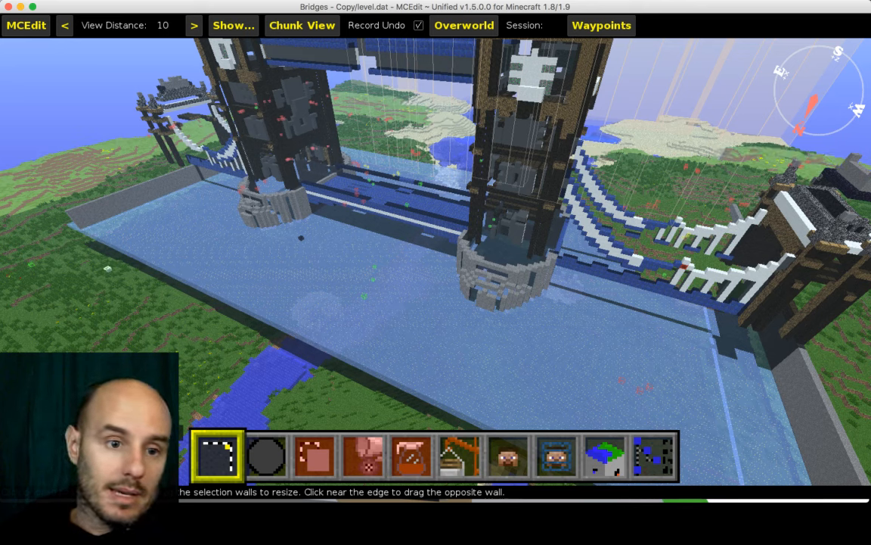
Select the northern water base as a 202 × 70 × 34 block region and analyze which block types it contains.
{"action": "left_click_drag", "start_coordinate": [68, 242], "coordinate": [814, 291]}
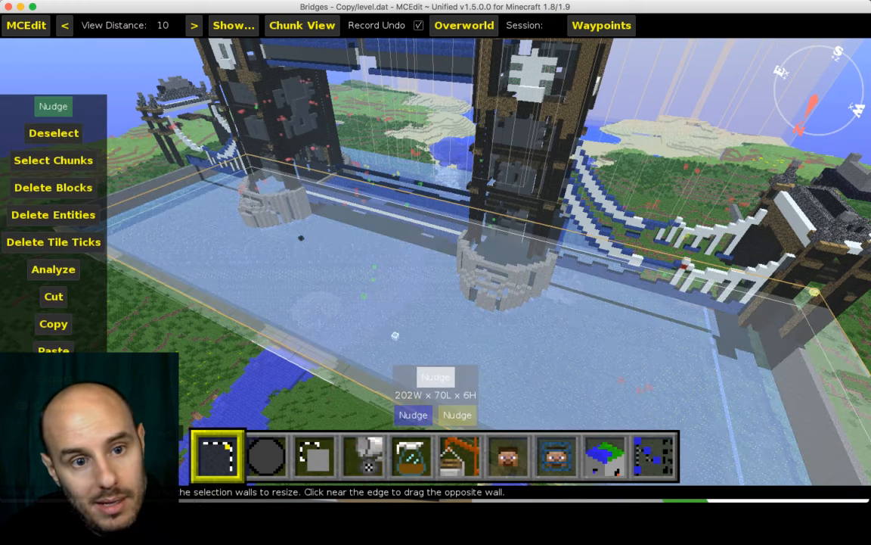
{"action": "left_click_drag", "start_coordinate": [349, 284], "coordinate": [334, 182]}
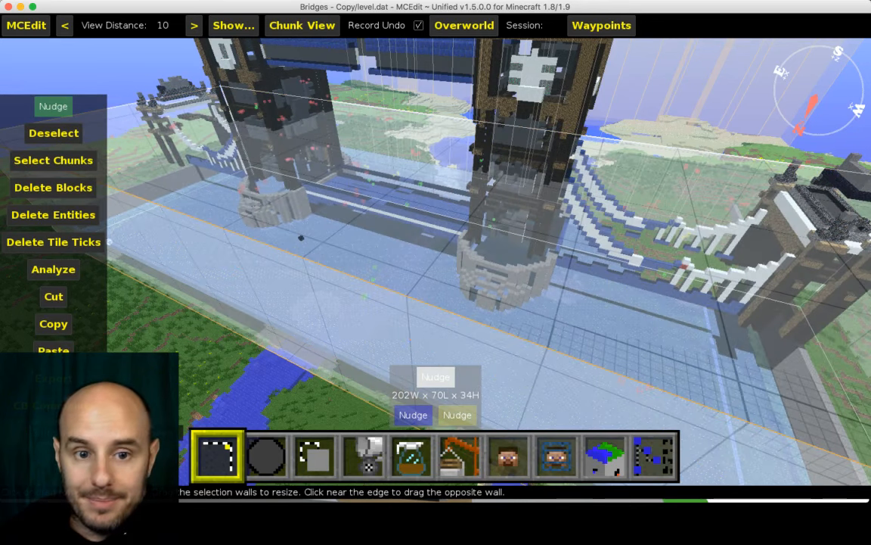
{"action": "left_click", "coordinate": [53, 269]}
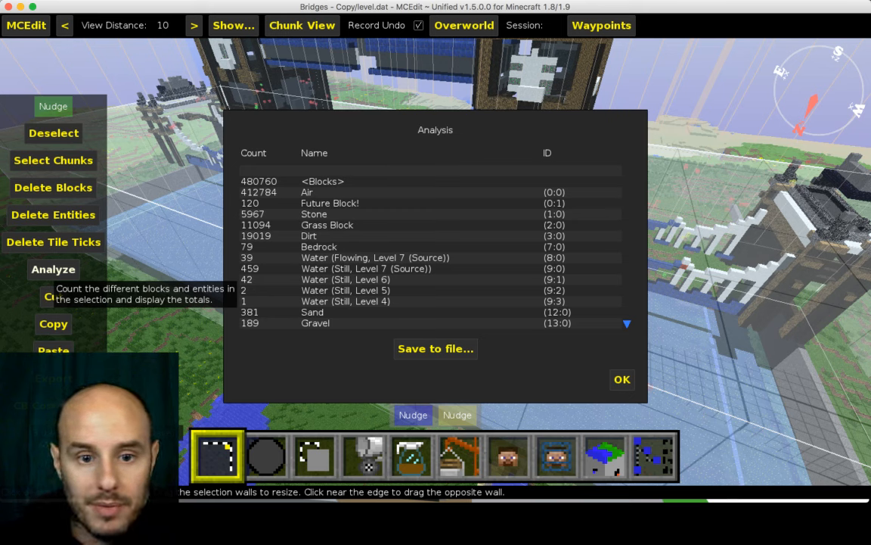
{"action": "scroll", "coordinate": [431, 250], "scroll_direction": "down", "scroll_amount": 5}
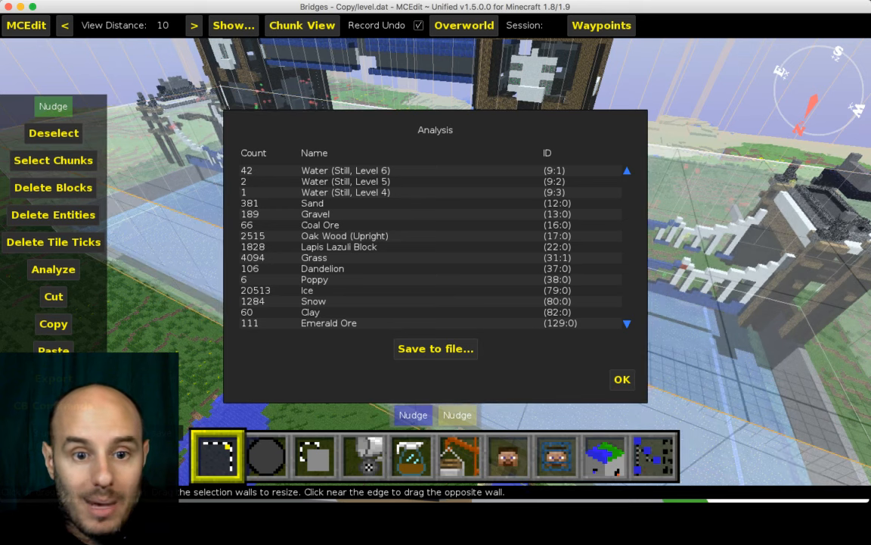
{"action": "scroll", "coordinate": [431, 249], "scroll_direction": "down", "scroll_amount": 2}
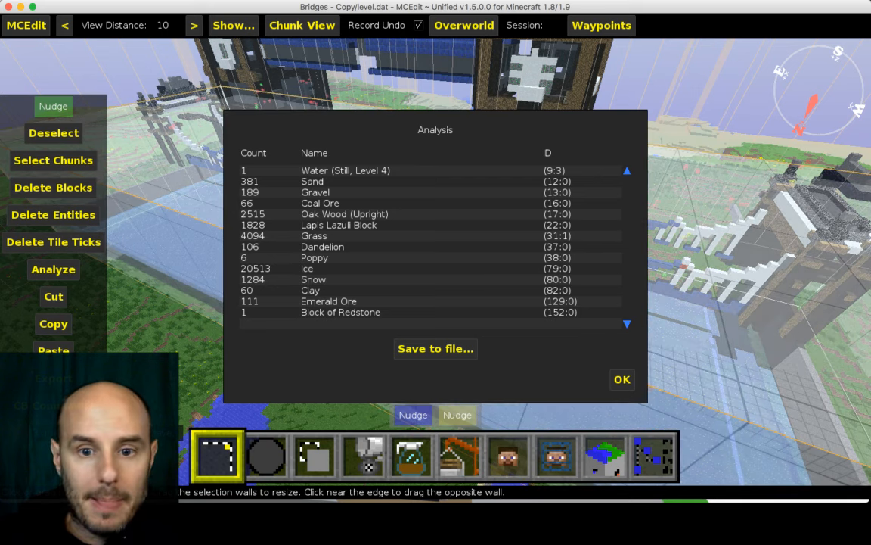
{"action": "key", "text": "Return"}
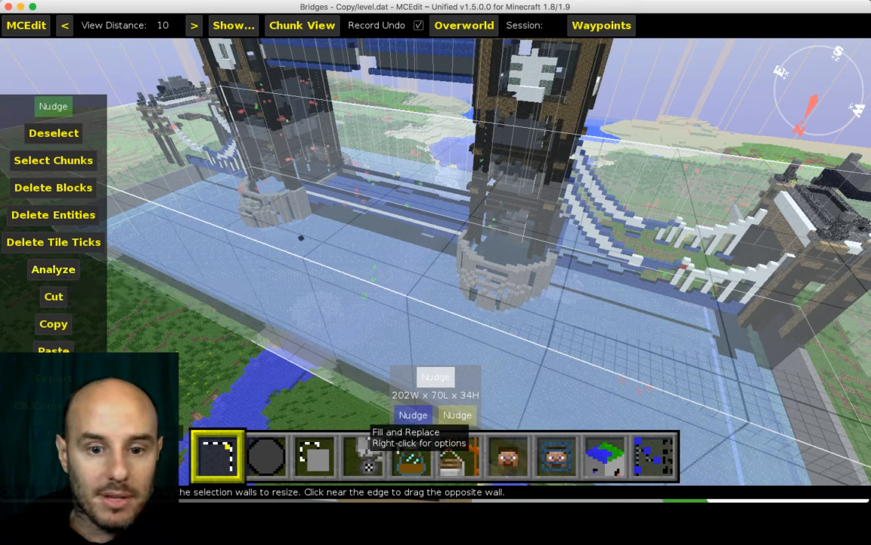
Replace all Ice with Air in the selected northern water base, and remove the selection.
{"action": "left_click", "coordinate": [365, 453]}
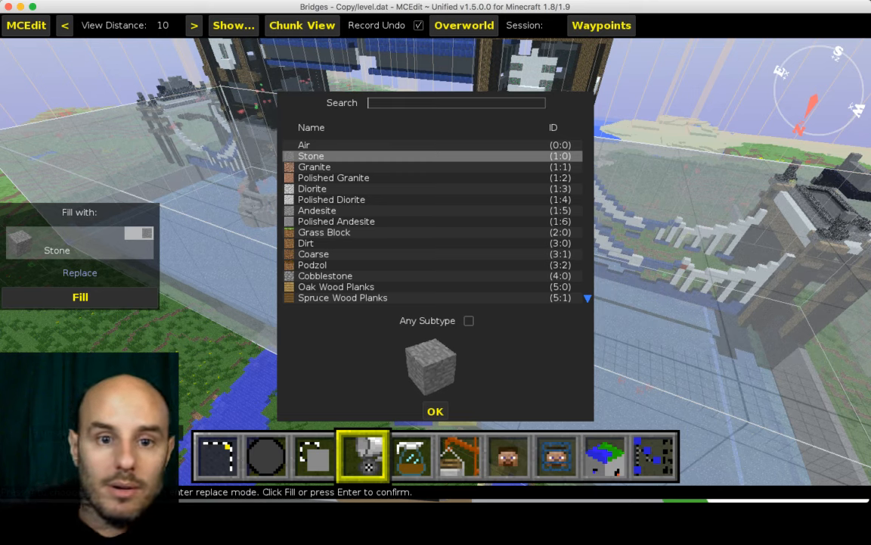
{"action": "type", "text": "ice"}
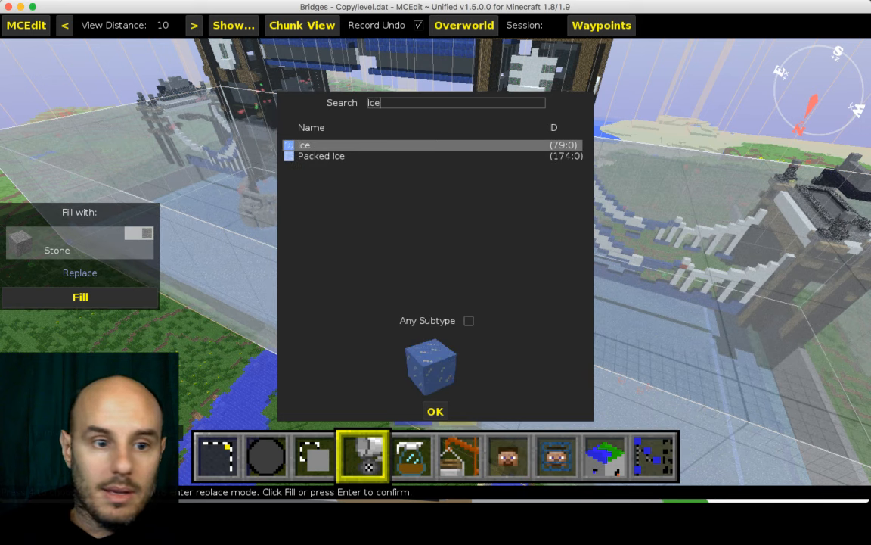
{"action": "key", "text": "Return"}
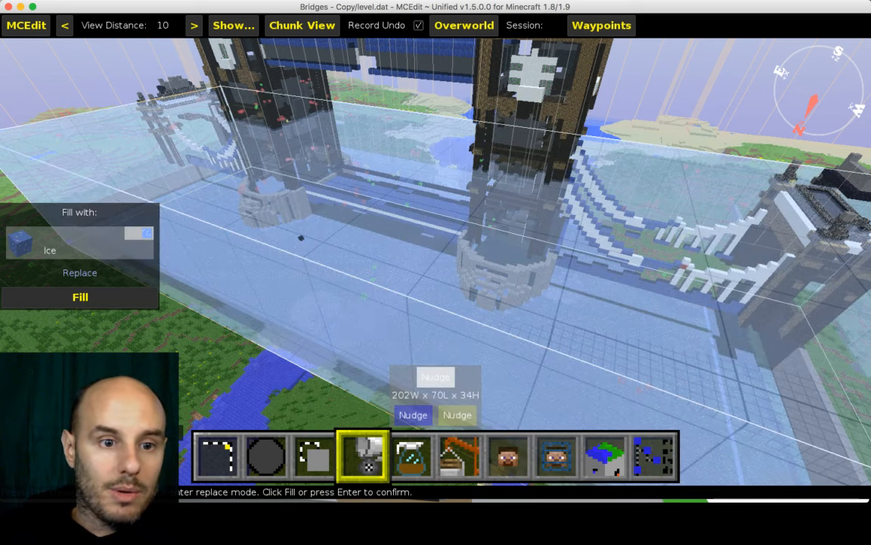
{"action": "key", "text": "r"}
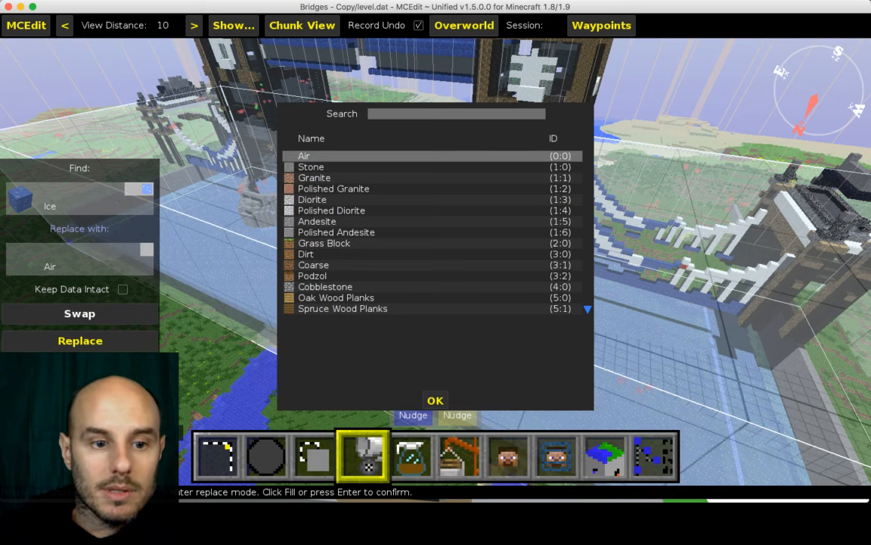
{"action": "key", "text": "Return"}
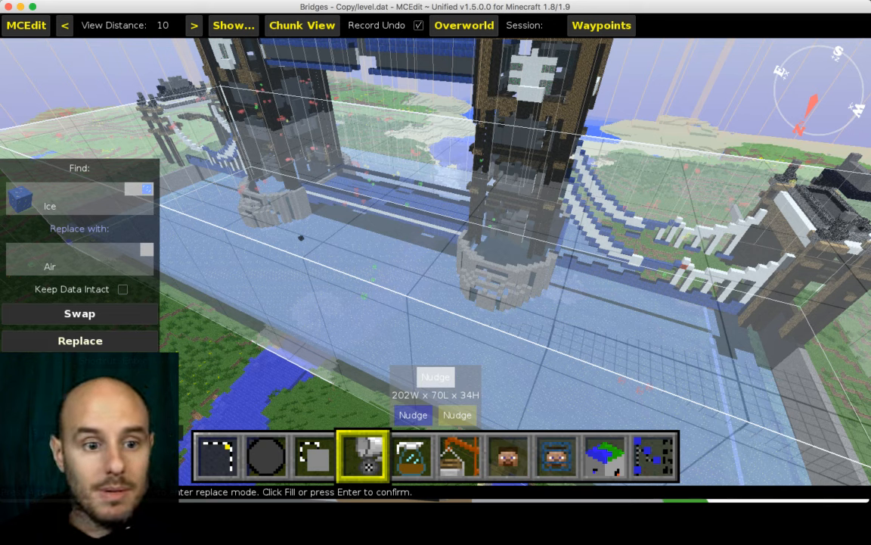
{"action": "key", "text": "Return"}
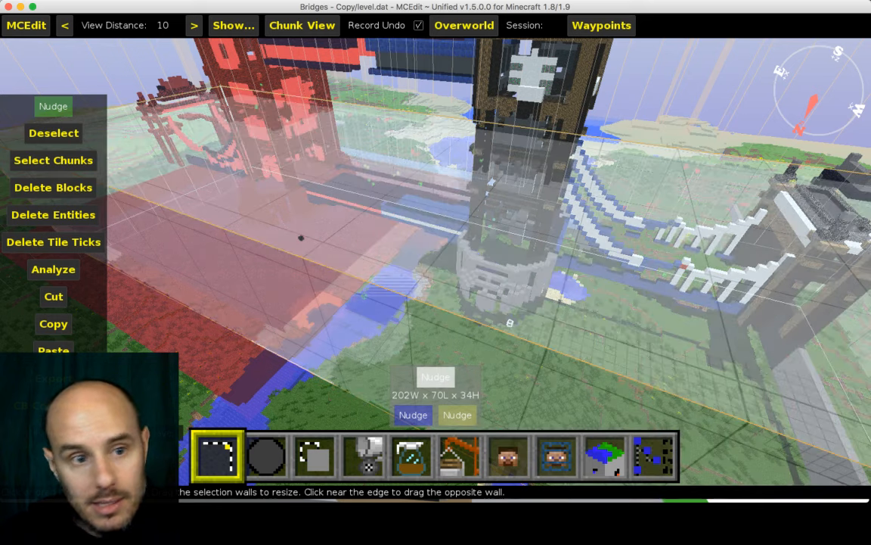
{"action": "key", "text": "a"}
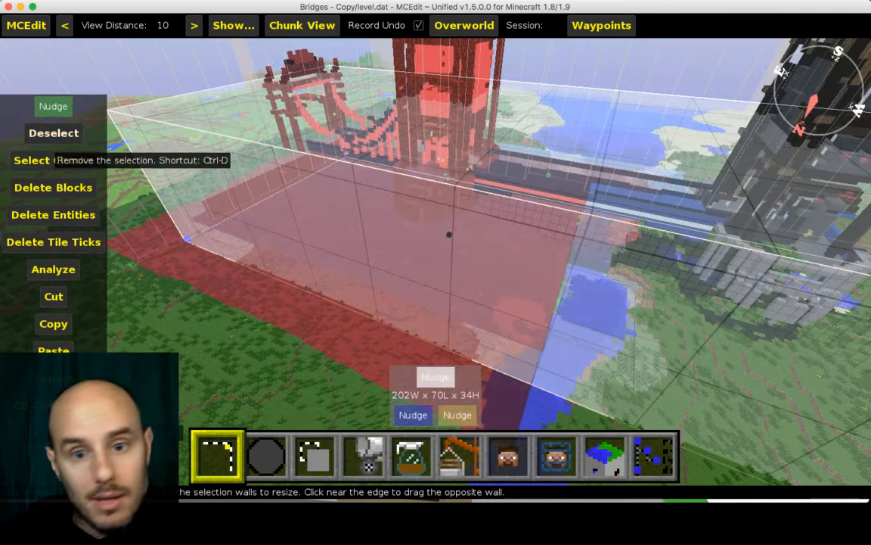
{"action": "left_click", "coordinate": [54, 133]}
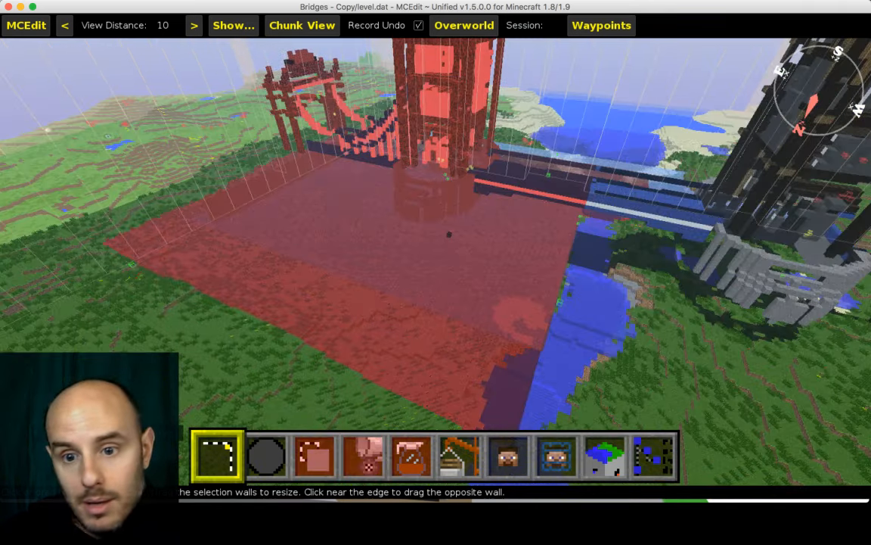
Examine the bridge from the south side, checking the tower bases and the rest of the water base.
{"action": "key", "text": "d"}
{"action": "mouse_move", "coordinate": [615, 291]}
{"action": "right_mouse_down"}
{"action": "mouse_move", "coordinate": [476, 292]}
{"action": "mouse_move", "coordinate": [620, 297]}
{"action": "right_mouse_up"}
{"action": "key", "text": "s"}
{"action": "key", "text": "d"}
{"action": "key", "text": "shift"}
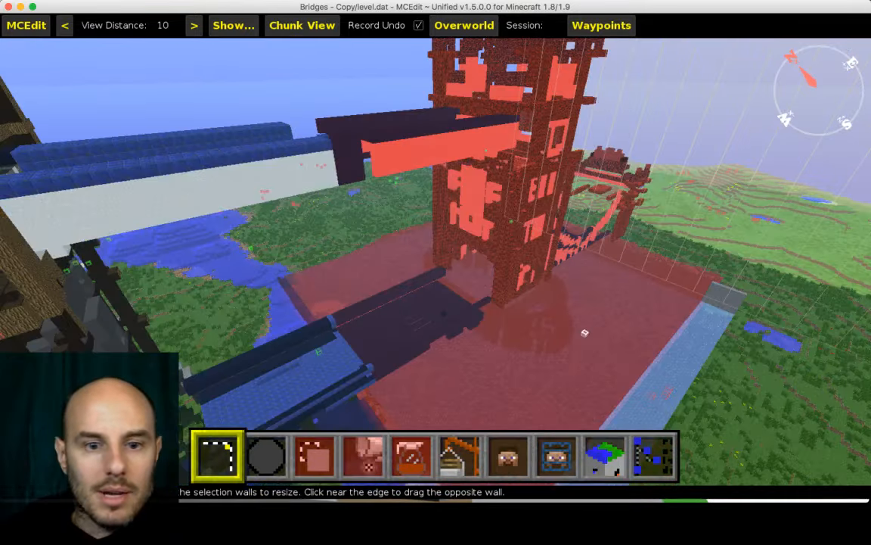
{"action": "key", "text": "a"}
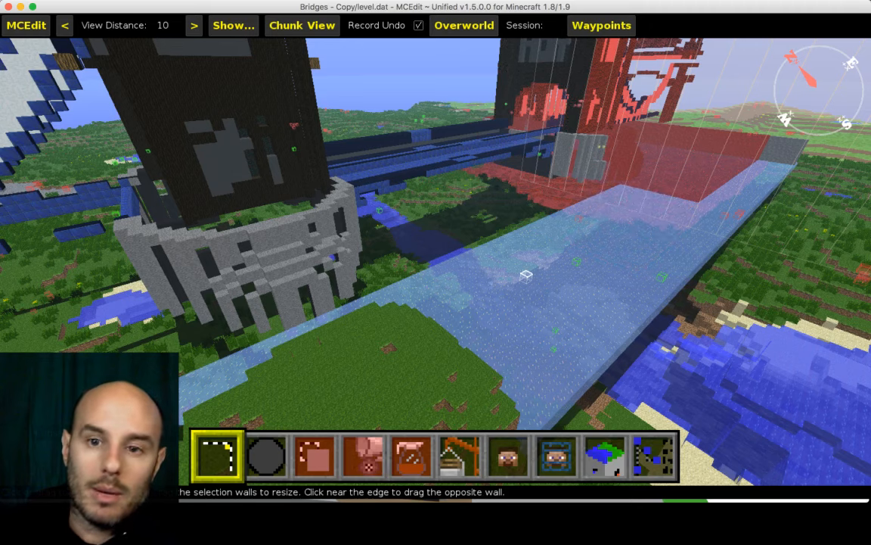
{"action": "key", "text": "a"}
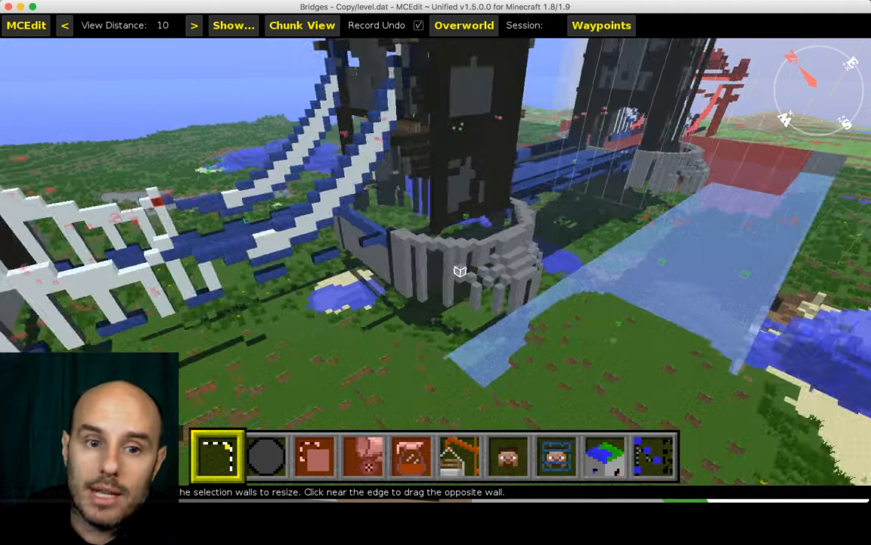
{"action": "key", "text": "d"}
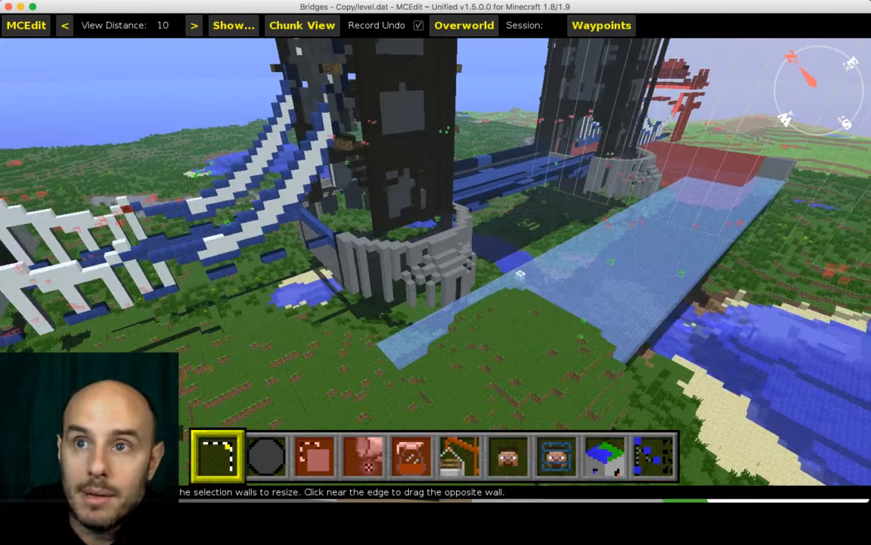
{"action": "key", "text": "s"}
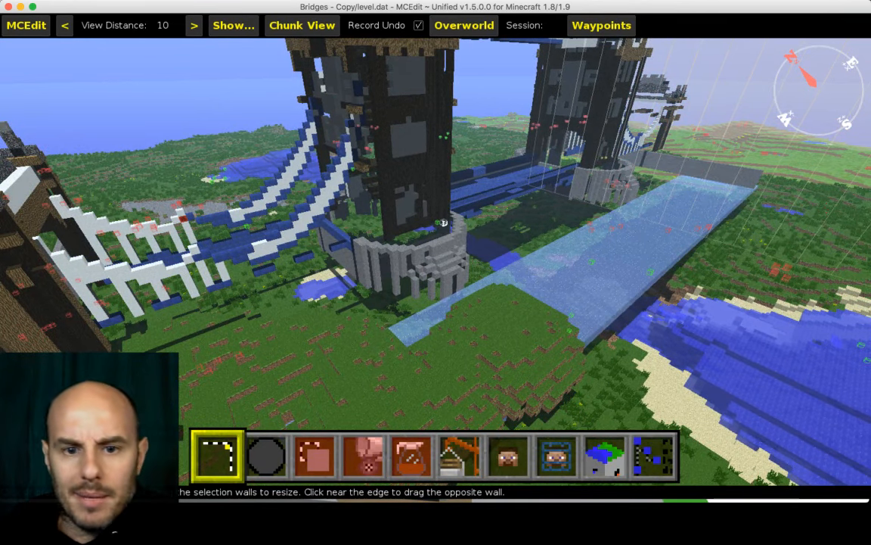
{"action": "key", "text": "a"}
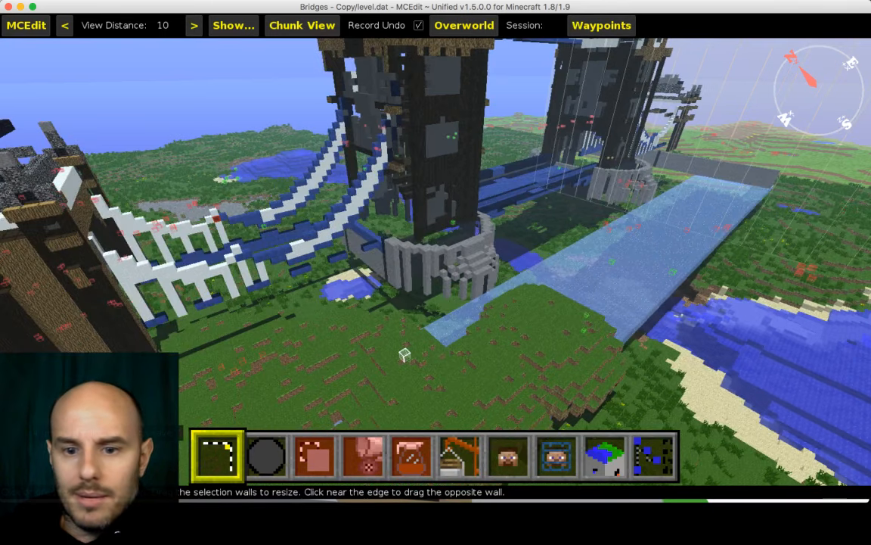
Select a 216 × 32 × 3 block region along the ice strip south of the bridge, including the grass patch.
{"action": "left_click_drag", "start_coordinate": [421, 316], "coordinate": [609, 421]}
{"action": "left_click_drag", "start_coordinate": [567, 382], "coordinate": [577, 373]}
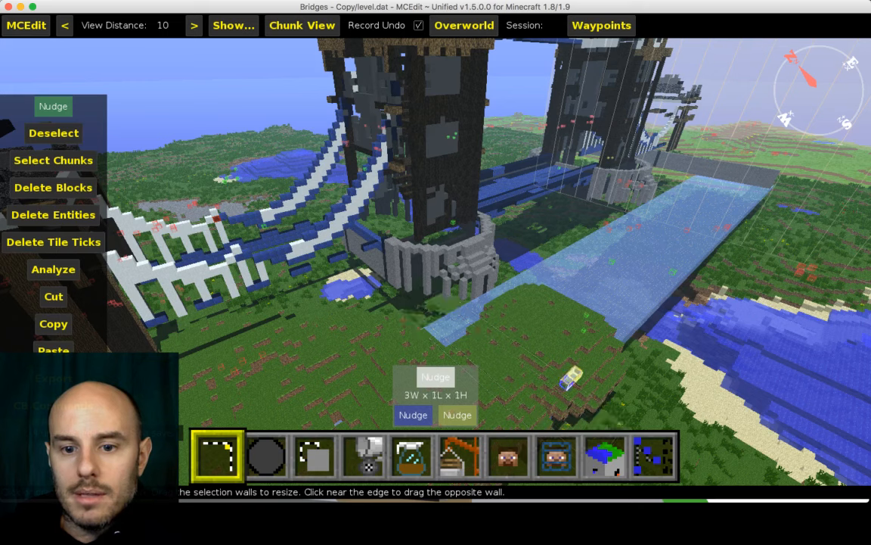
{"action": "left_click_drag", "start_coordinate": [599, 421], "coordinate": [401, 331]}
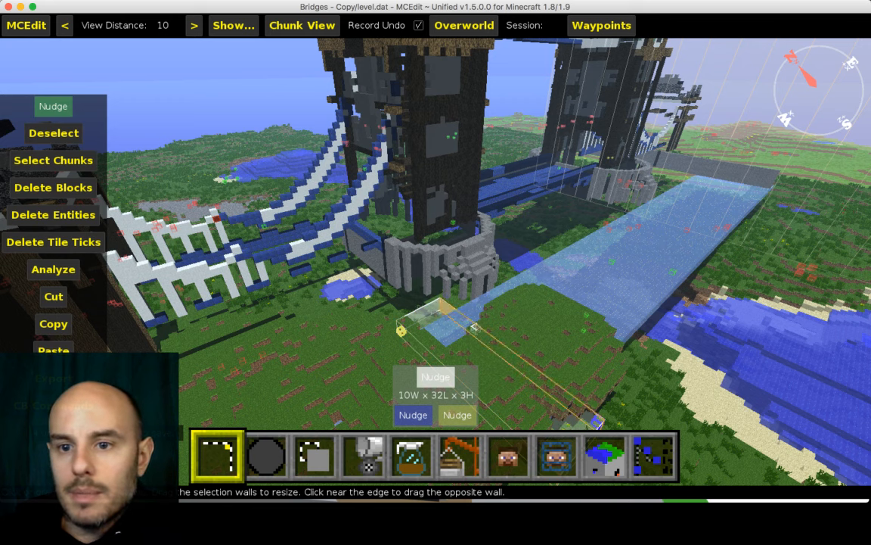
{"action": "left_click_drag", "start_coordinate": [477, 324], "coordinate": [756, 139]}
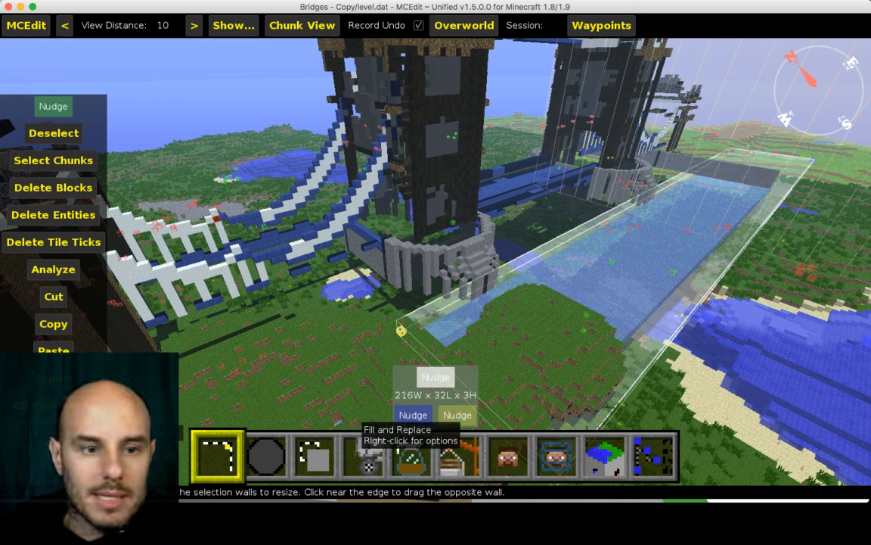
Try to replace Ice with Air in the region selected along the southern strip.
{"action": "left_click", "coordinate": [366, 452]}
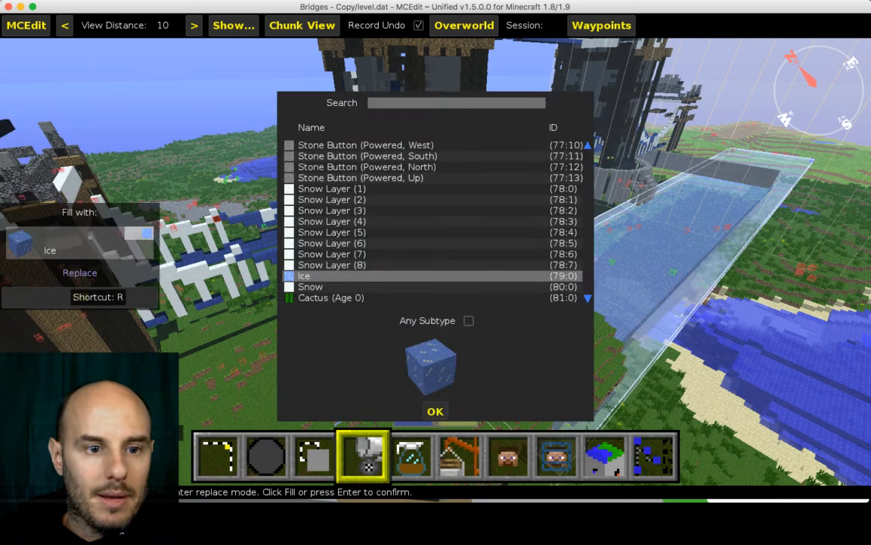
{"action": "key", "text": "Return"}
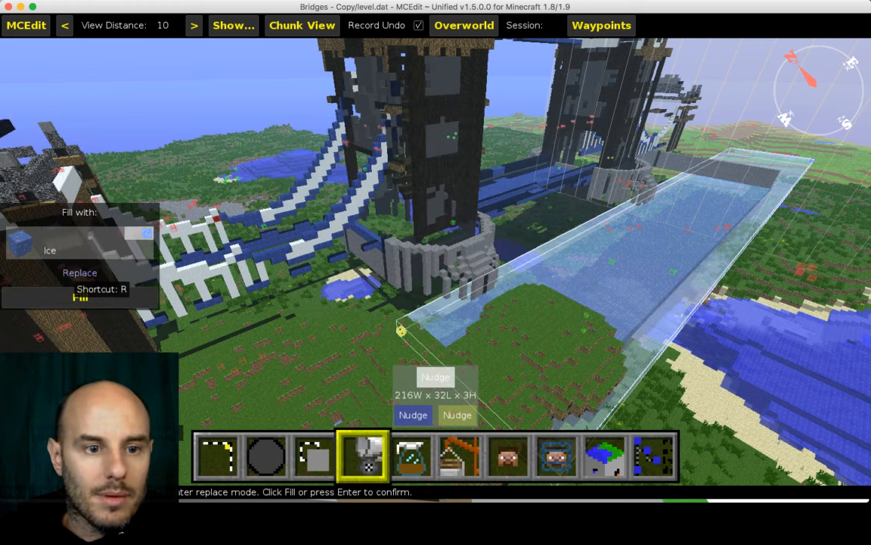
{"action": "left_click", "coordinate": [79, 273]}
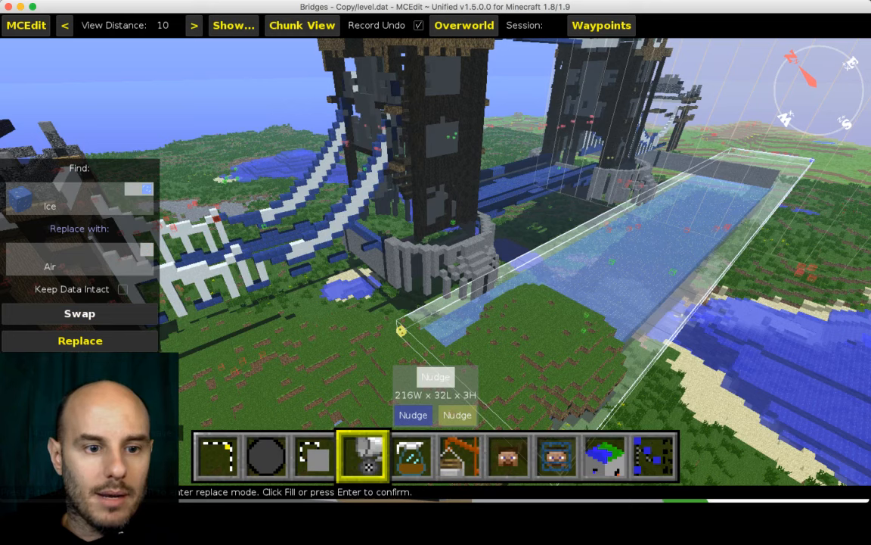
{"action": "left_click", "coordinate": [80, 340]}
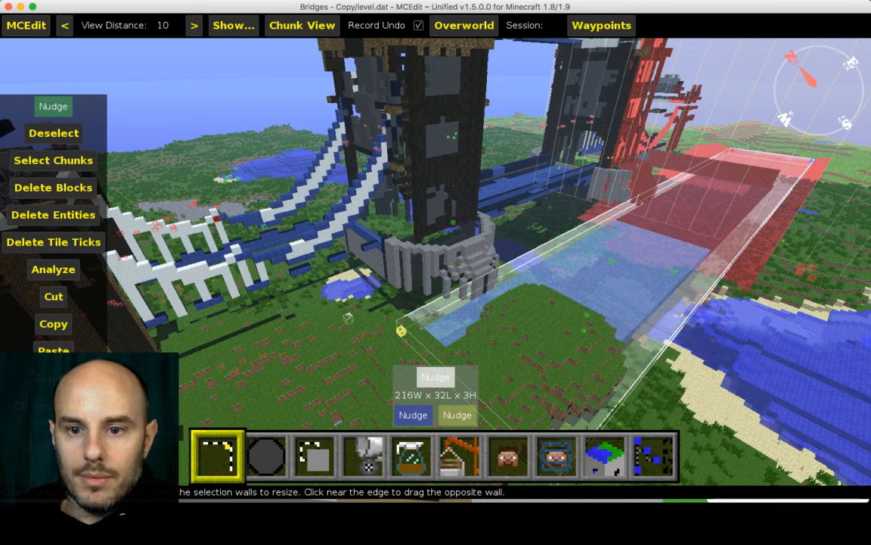
Enlarge the selection along the southern ice strip to 216 × 37 × 8 blocks.
{"action": "key", "text": "d"}
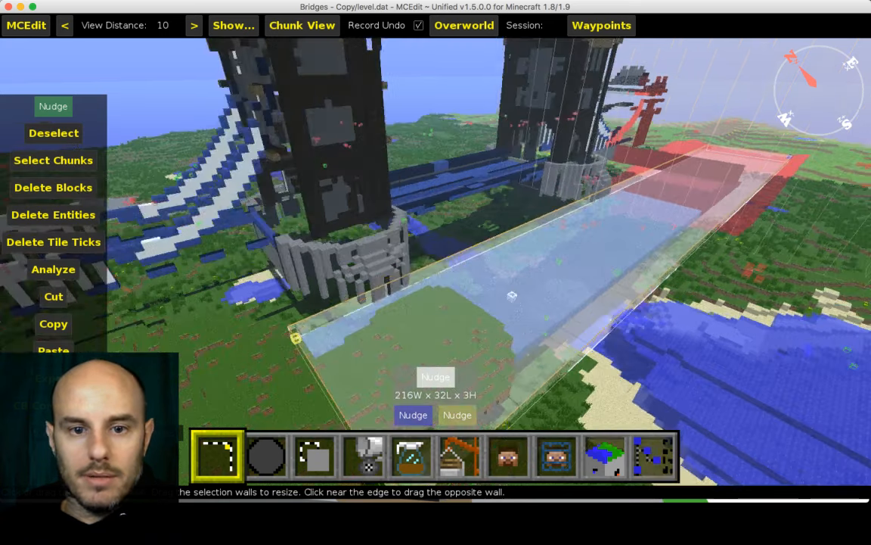
{"action": "key", "text": "w"}
{"action": "key", "text": "d"}
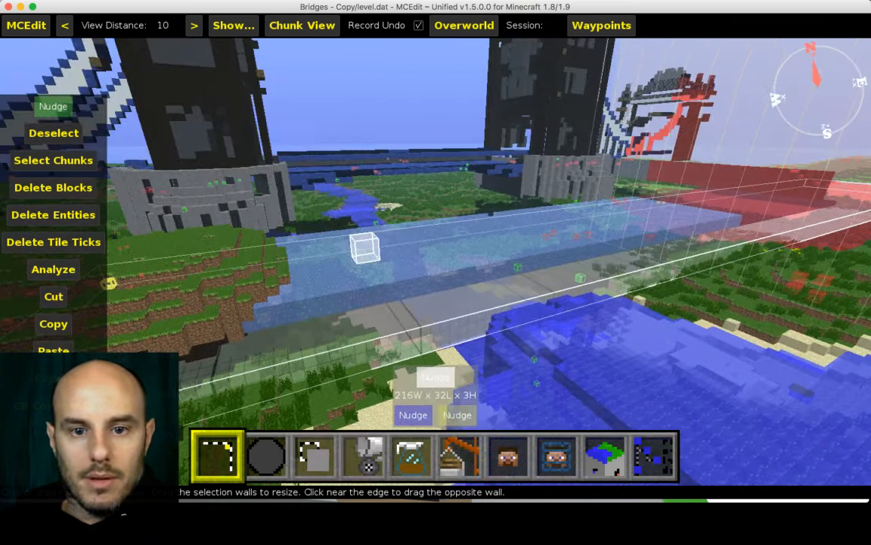
{"action": "key", "text": "shift"}
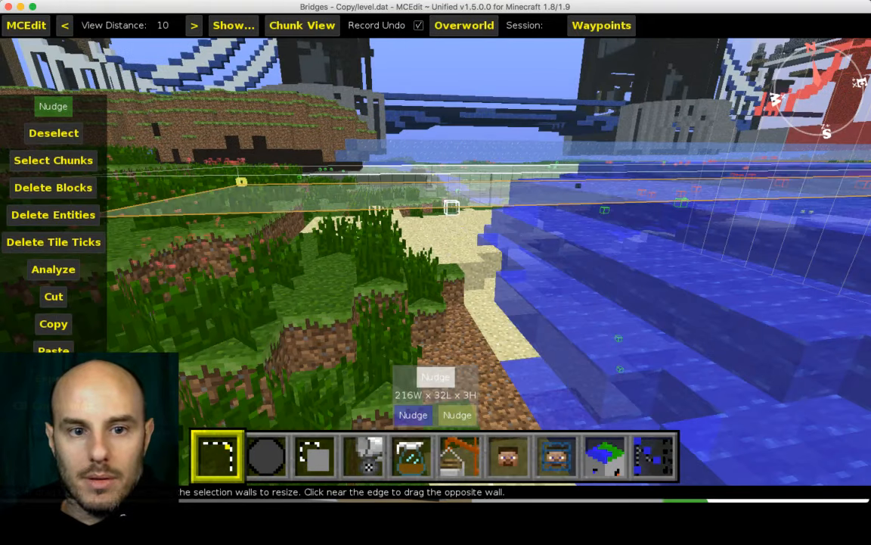
{"action": "left_click_drag", "start_coordinate": [452, 205], "coordinate": [455, 266]}
{"action": "key", "text": "a"}
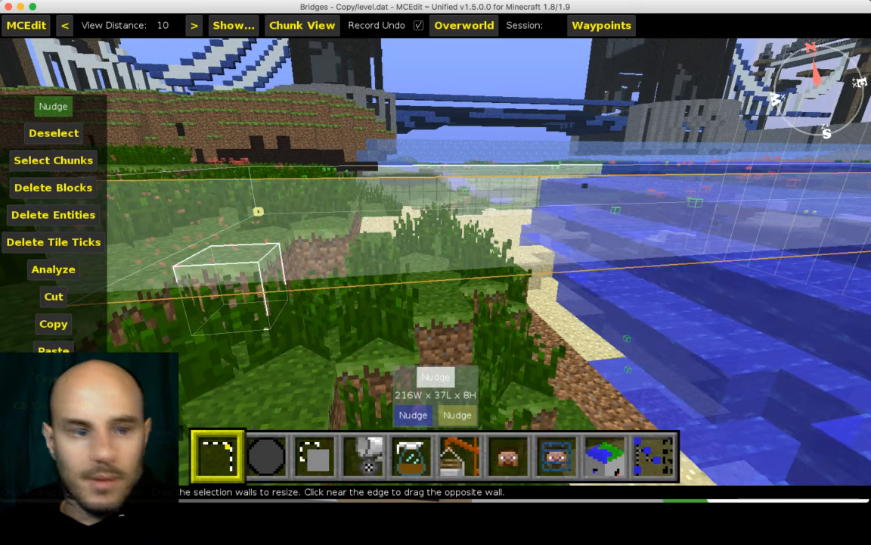
Set up a replacement of Ice with Air for the selected region along the strip south of the bridge.
{"action": "key", "text": "space"}
{"action": "key", "text": "space"}
{"action": "key", "text": "s"}
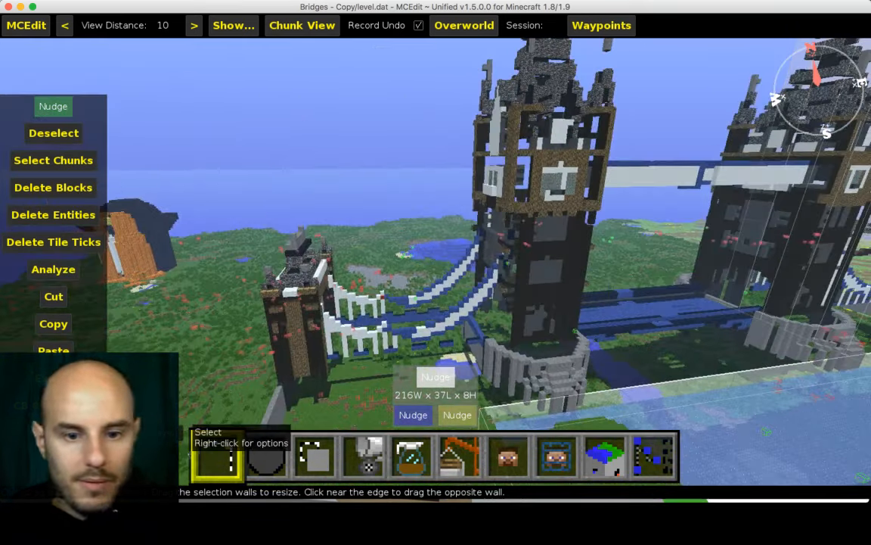
{"action": "left_click", "coordinate": [369, 456]}
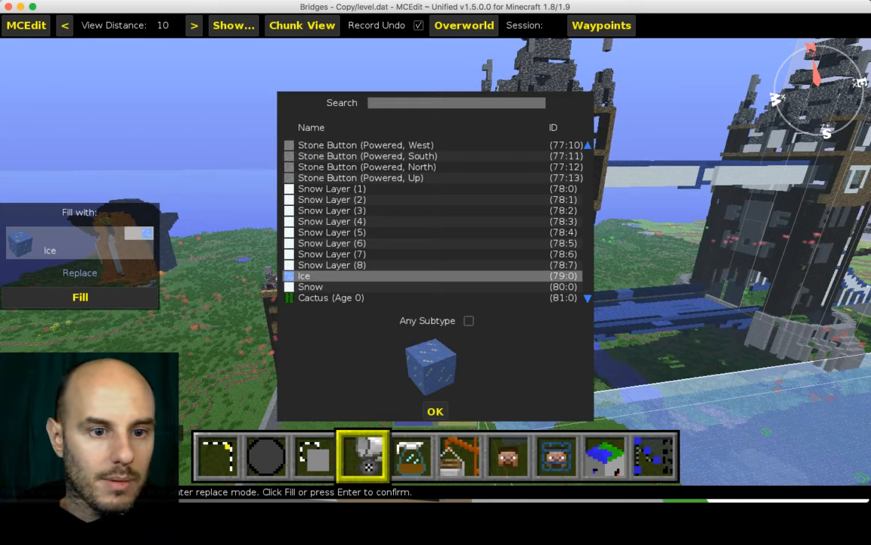
{"action": "left_click", "coordinate": [79, 273]}
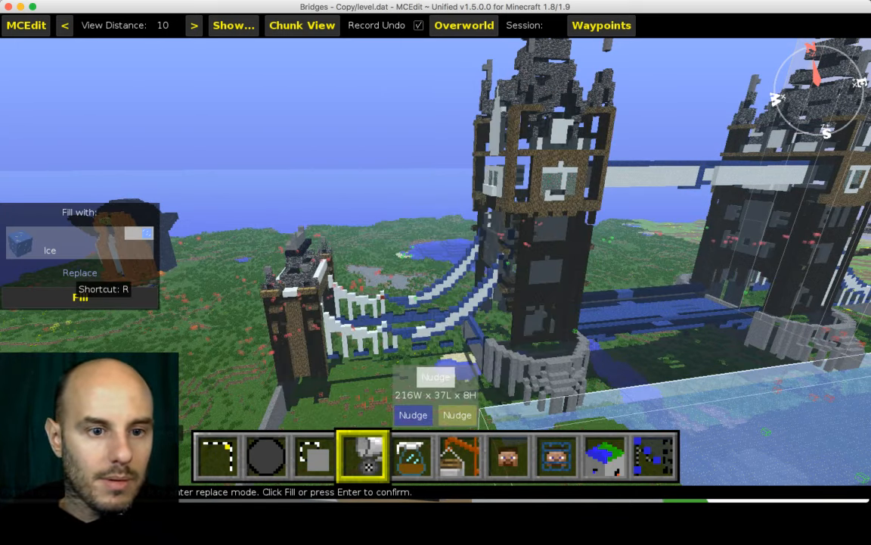
{"action": "left_click", "coordinate": [79, 273]}
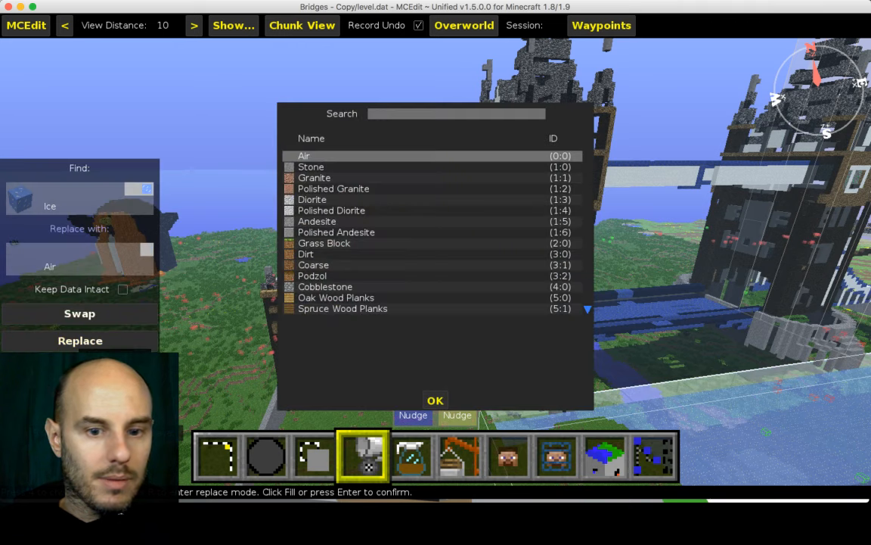
{"action": "key", "text": "Return"}
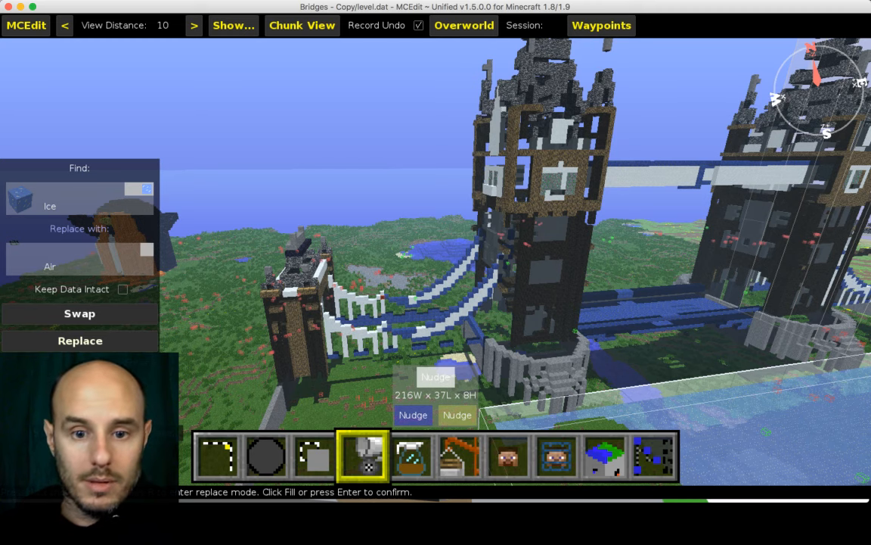
Raise the height of the southern strip selection so it measures 216 × 37 × 15 blocks.
{"action": "right_click_drag", "start_coordinate": [436, 261], "coordinate": [674, 360]}
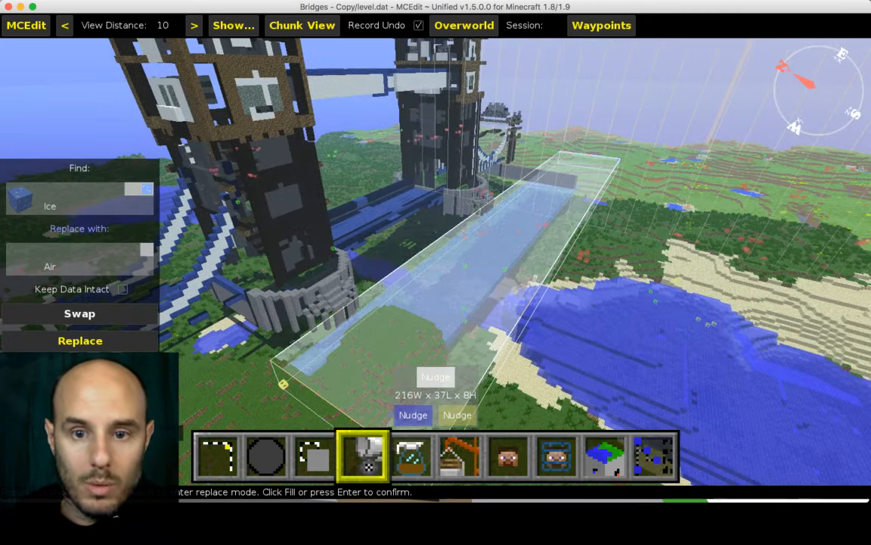
{"action": "right_click_drag", "start_coordinate": [436, 260], "coordinate": [688, 265]}
{"action": "key", "text": "a"}
{"action": "key", "text": "shift"}
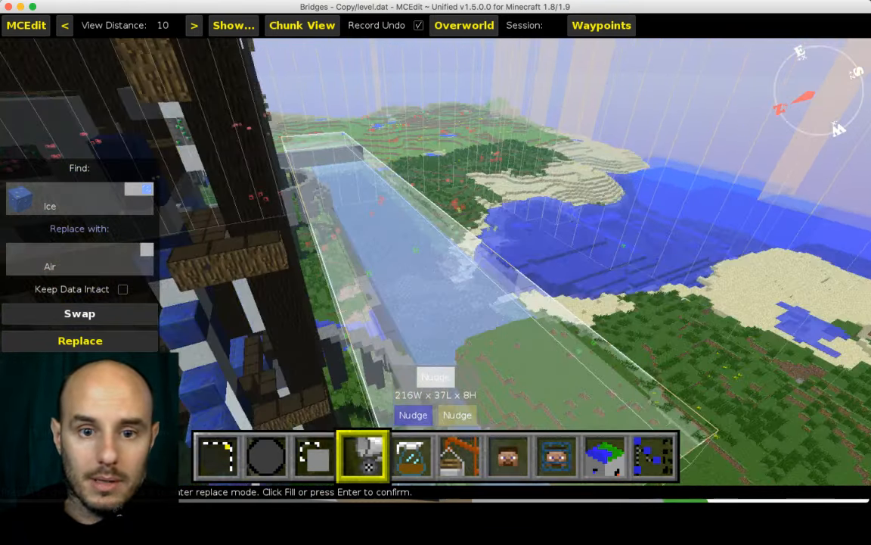
{"action": "key", "text": "shift"}
{"action": "right_click_drag", "start_coordinate": [435, 261], "coordinate": [643, 211]}
{"action": "key", "text": "a"}
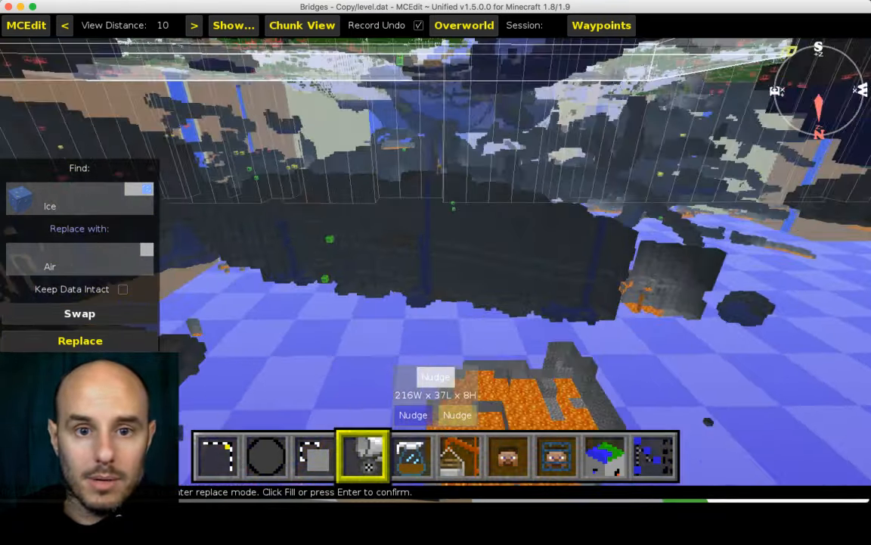
{"action": "key", "text": "space"}
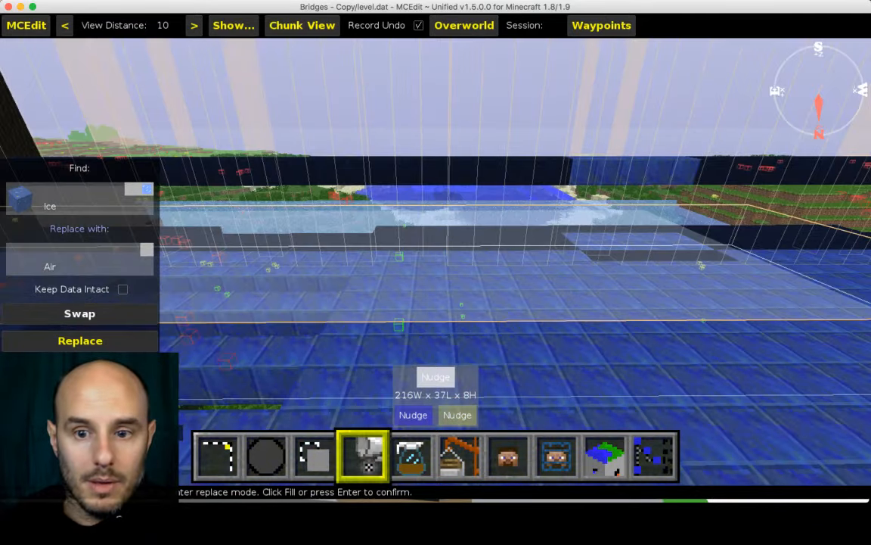
{"action": "key", "text": "s"}
{"action": "key", "text": "shift"}
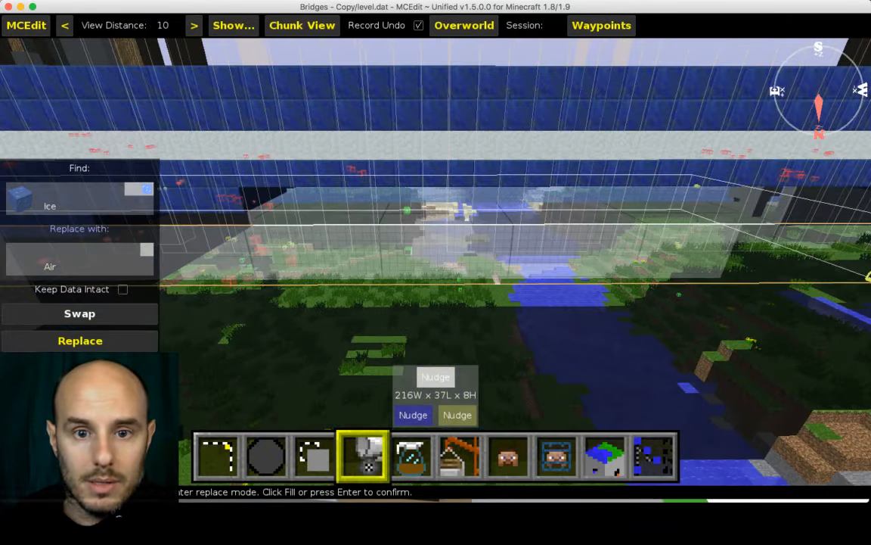
{"action": "key", "text": "w"}
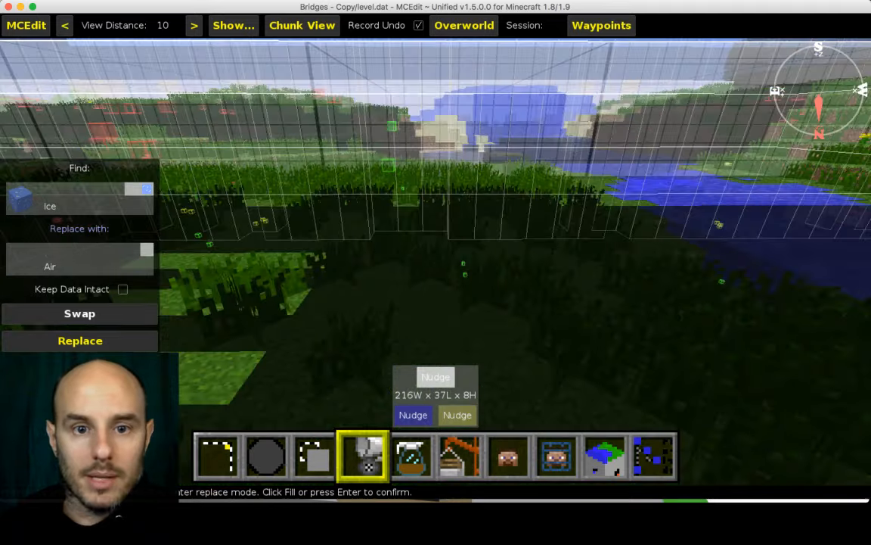
{"action": "key", "text": "s"}
{"action": "key", "text": "space"}
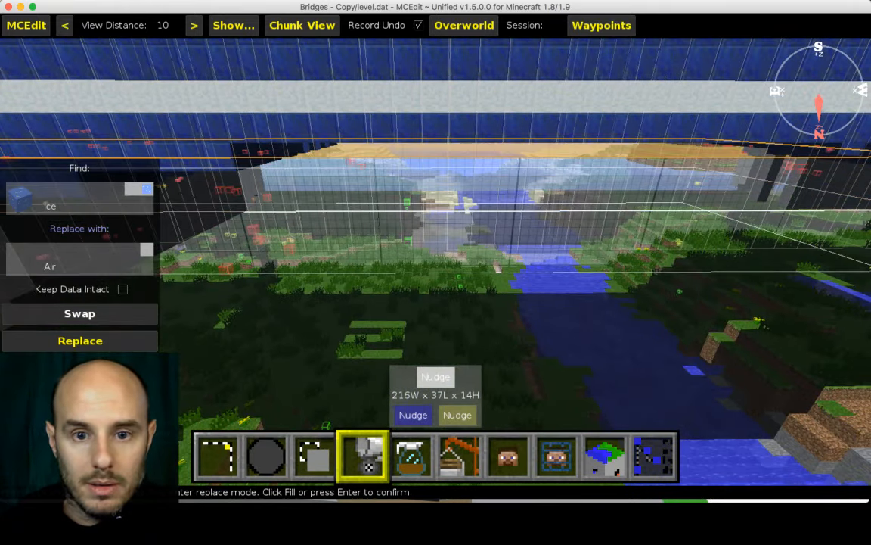
{"action": "key", "text": "space"}
{"action": "key", "text": "s"}
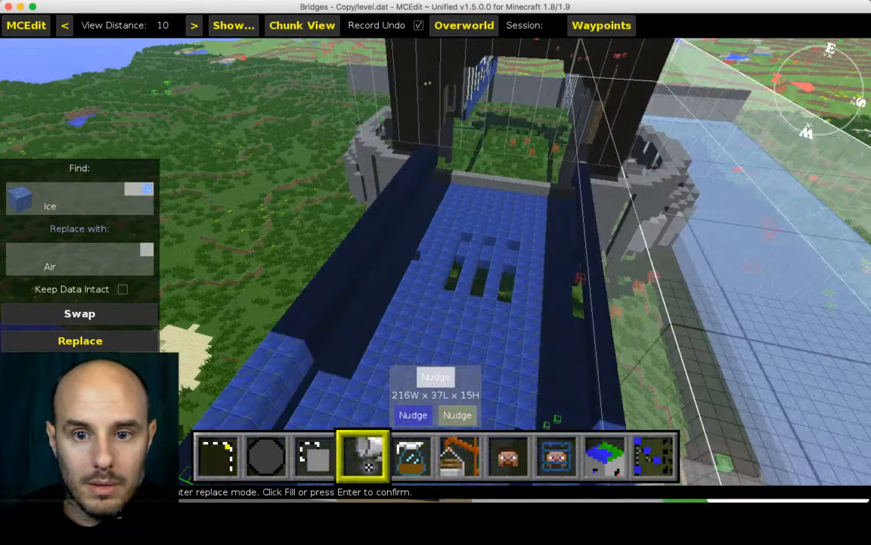
Replace the Ice with Air throughout the southern strip selection and clear the selection.
{"action": "key", "text": "s"}
{"action": "key", "text": "d"}
{"action": "key", "text": "s"}
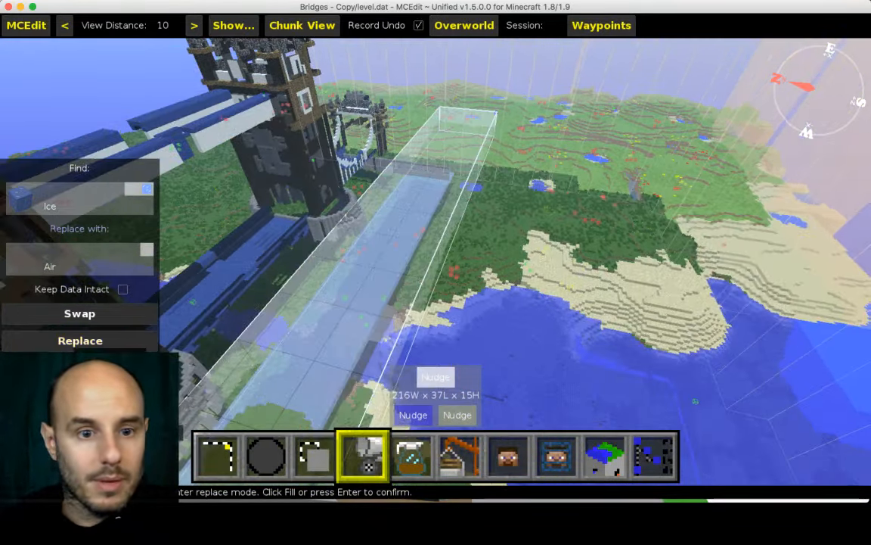
{"action": "left_click", "coordinate": [90, 340]}
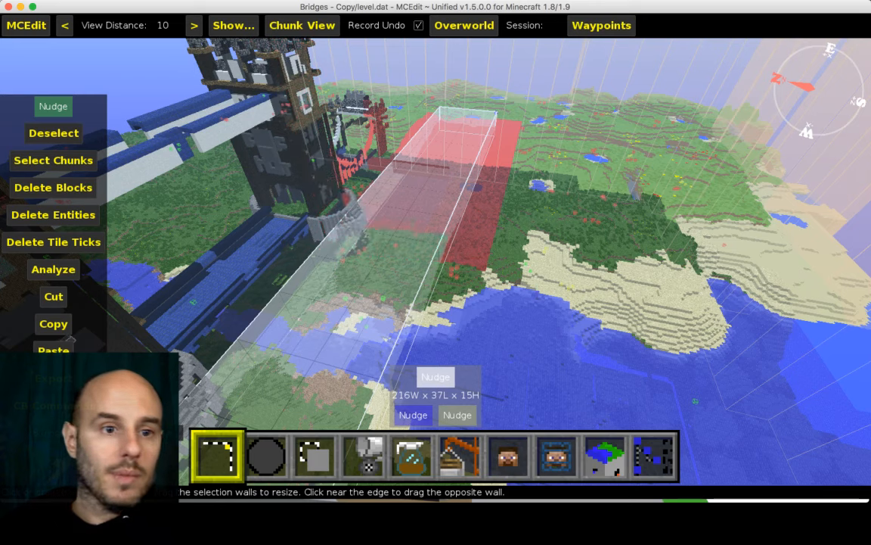
{"action": "key", "text": "ctrl+d"}
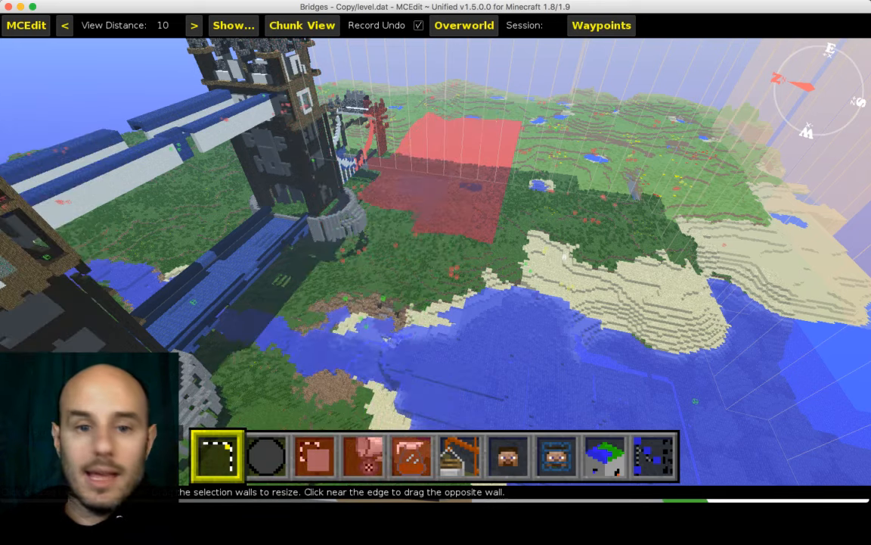
Select a 16 × 103 × 16 block region enclosing the long stone wall at the bridge's east end.
{"action": "mouse_move", "coordinate": [427, 258]}
{"action": "right_mouse_down"}
{"action": "mouse_move", "coordinate": [370, 257]}
{"action": "mouse_move", "coordinate": [419, 269]}
{"action": "right_mouse_up"}
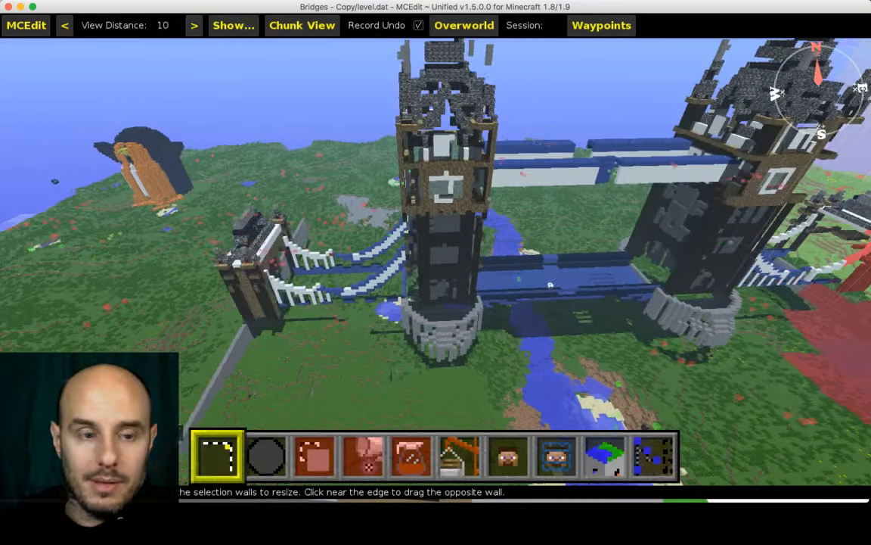
{"action": "key", "text": "d"}
{"action": "key", "text": "a"}
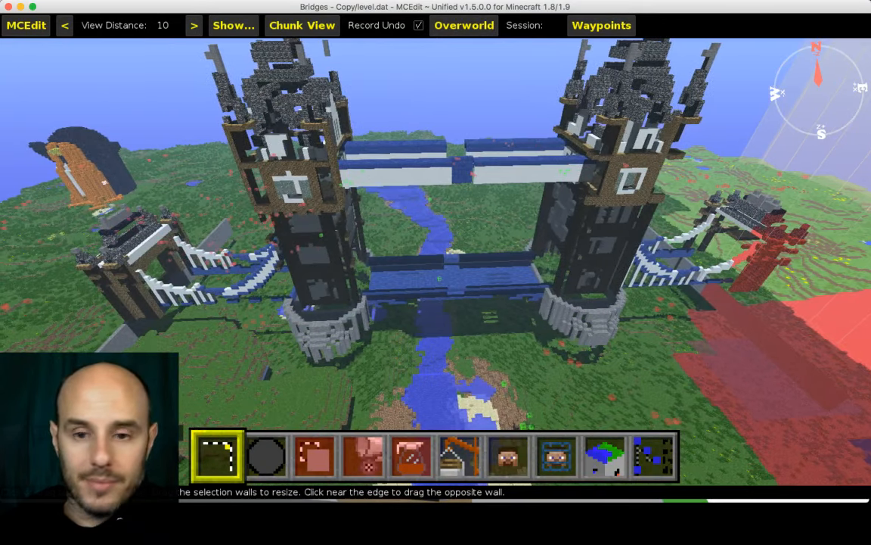
{"action": "key", "text": "d"}
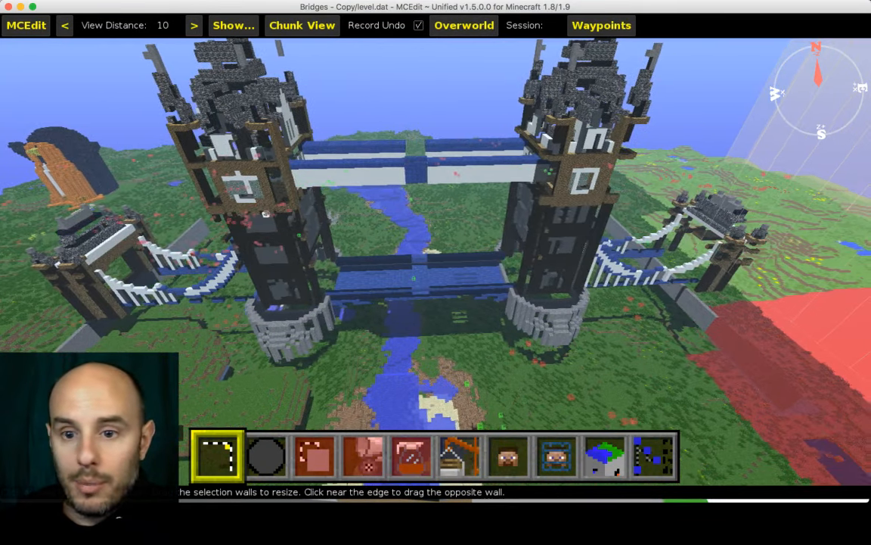
{"action": "key", "text": "shift"}
{"action": "key", "text": "d"}
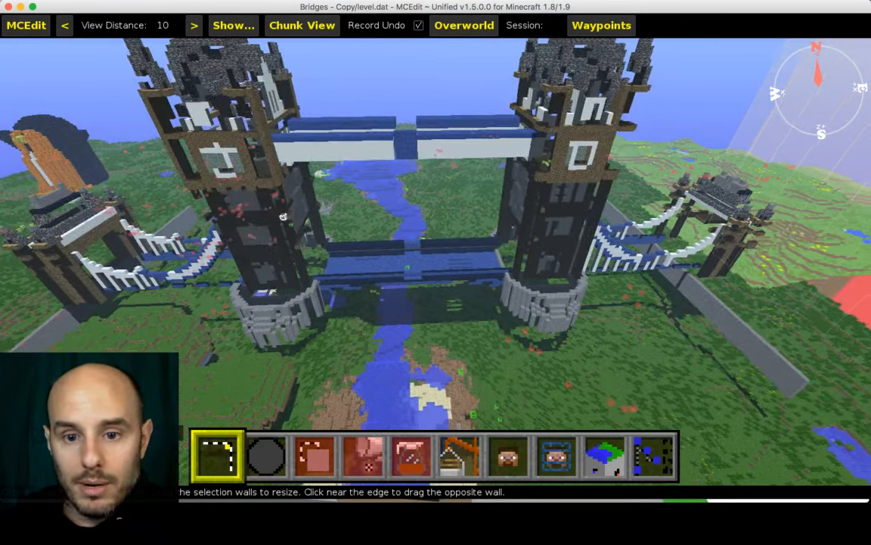
{"action": "key", "text": "d"}
{"action": "key", "text": "d"}
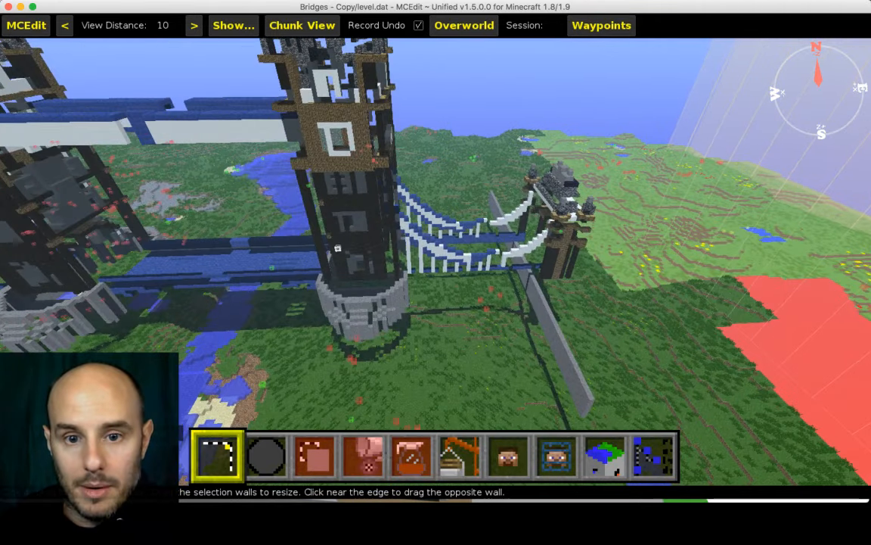
{"action": "key", "text": "s"}
{"action": "left_click_drag", "start_coordinate": [477, 206], "coordinate": [623, 425]}
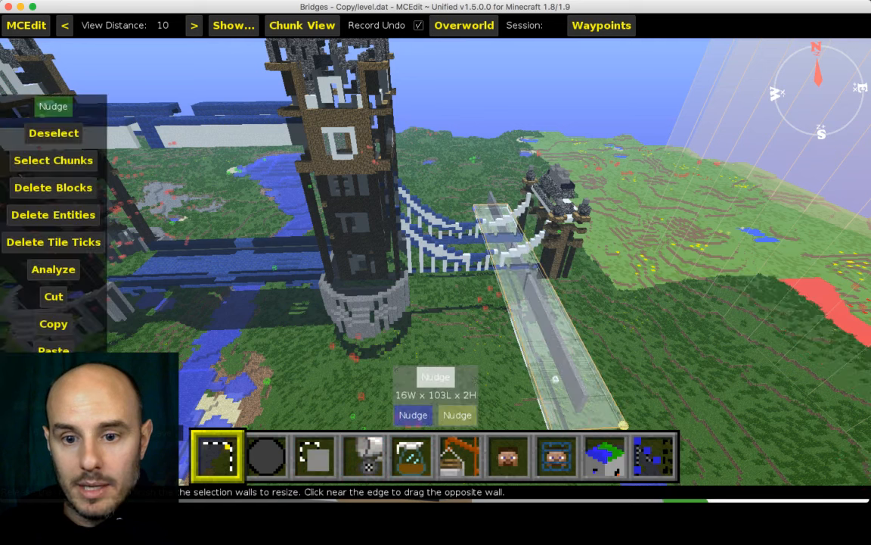
{"action": "left_click_drag", "start_coordinate": [540, 359], "coordinate": [543, 322]}
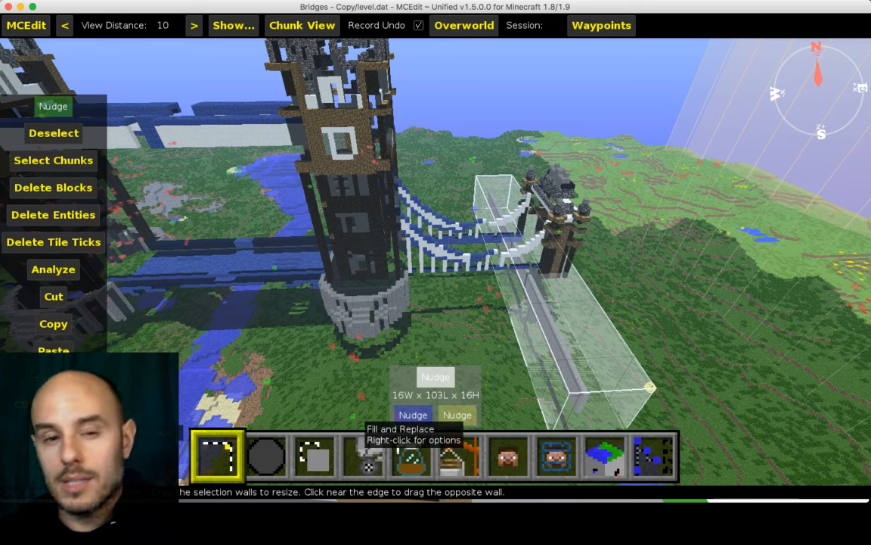
Replace Stone with Air in the region selected around the wall at the bridge's east end.
{"action": "left_click", "coordinate": [366, 452]}
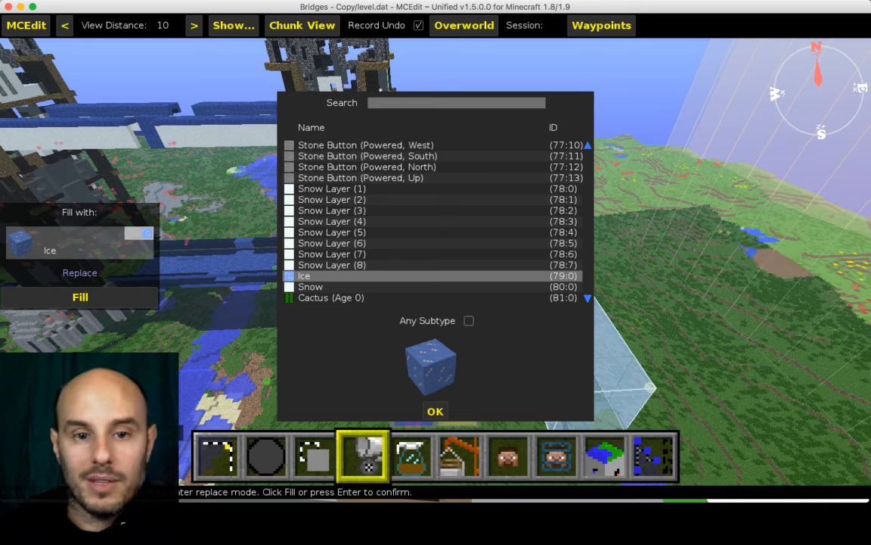
{"action": "left_click", "coordinate": [81, 297]}
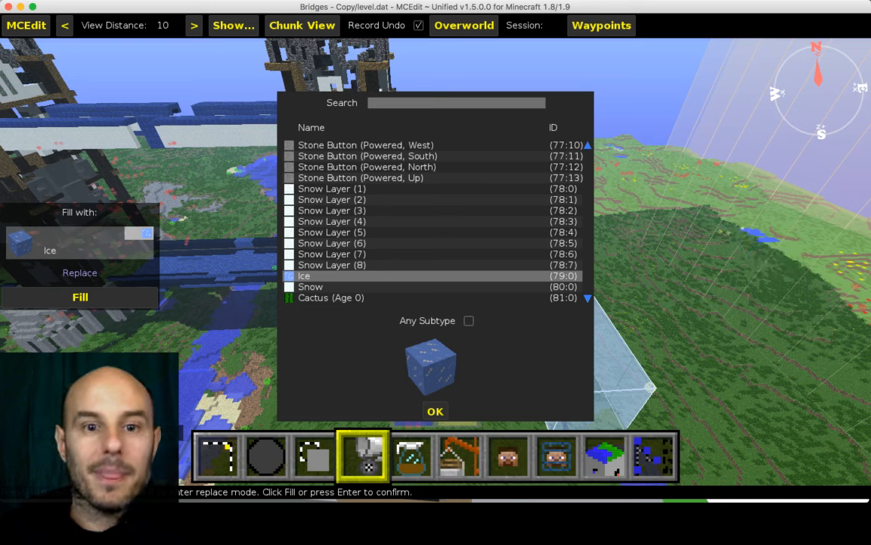
{"action": "scroll", "coordinate": [431, 219], "scroll_direction": "up", "scroll_amount": 7}
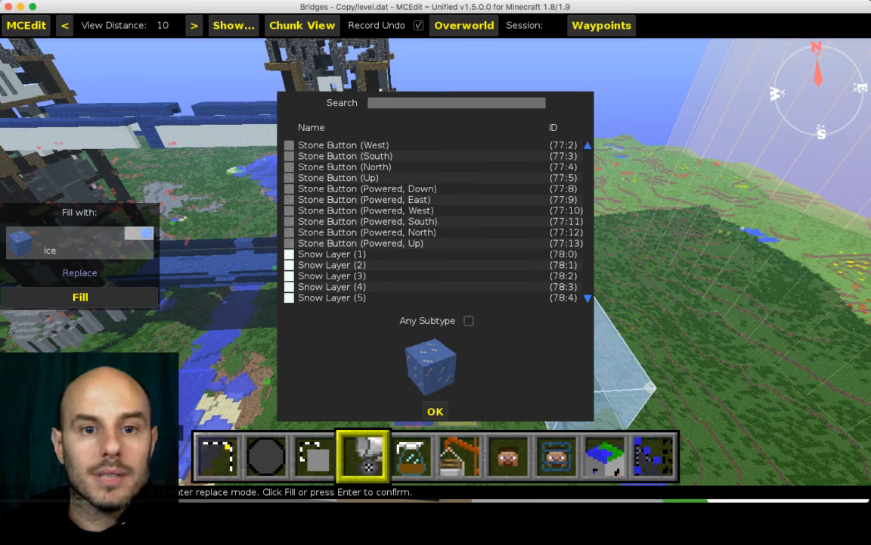
{"action": "scroll", "coordinate": [435, 220], "scroll_direction": "up", "scroll_amount": 5}
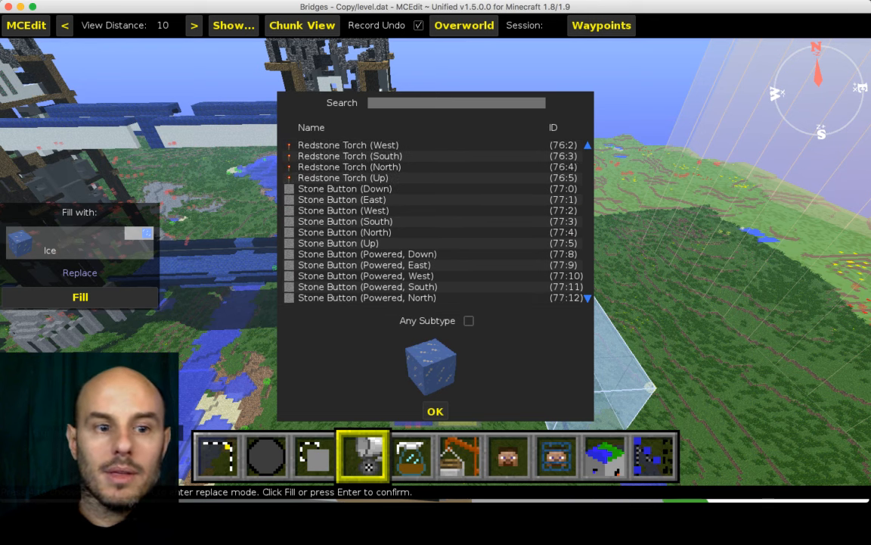
{"action": "left_click", "coordinate": [456, 103]}
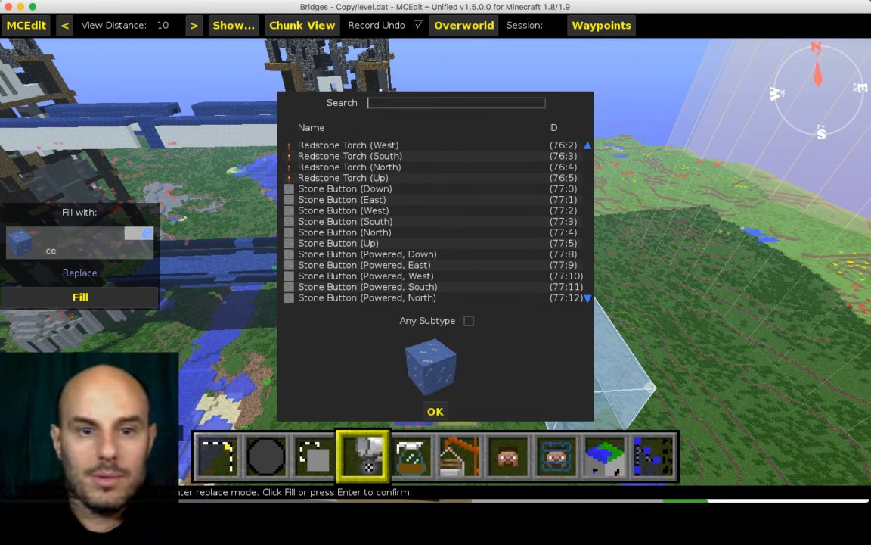
{"action": "type", "text": "stone"}
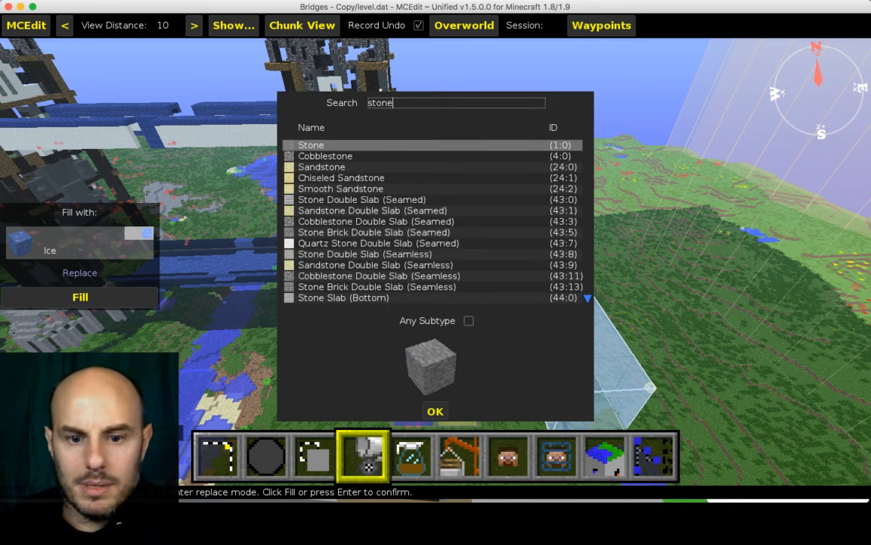
{"action": "key", "text": "Return"}
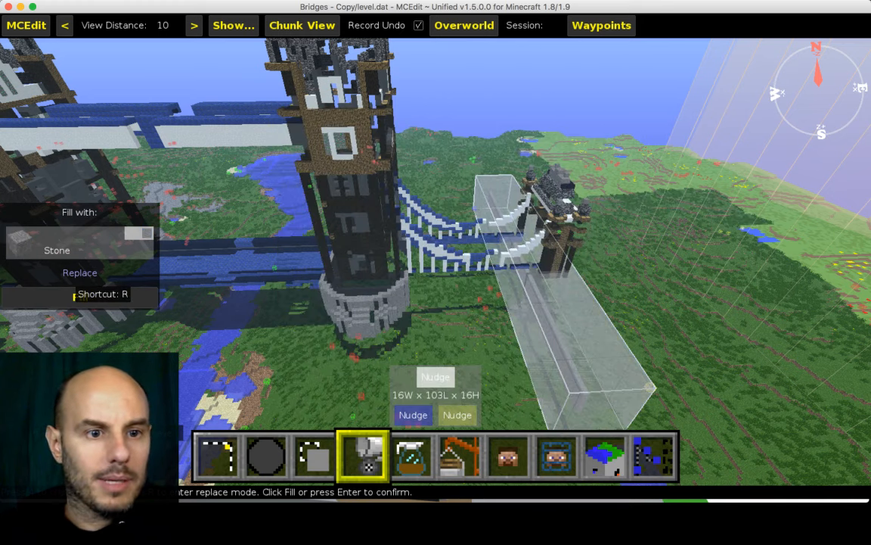
{"action": "left_click", "coordinate": [79, 272]}
{"action": "key", "text": "Return"}
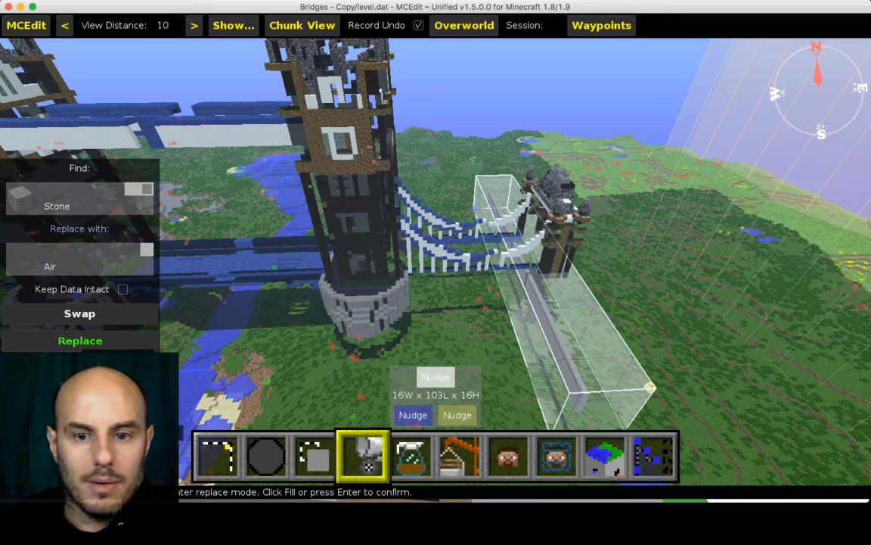
{"action": "left_click", "coordinate": [79, 340]}
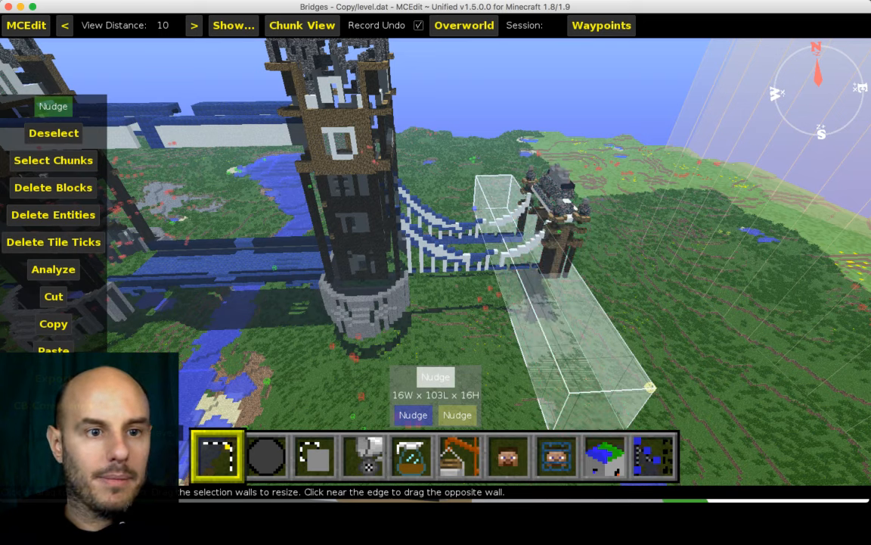
Replace the current selection with a 51W x 19L x 69H box around the suspension span beside the west tower.
{"action": "left_click", "coordinate": [34, 129]}
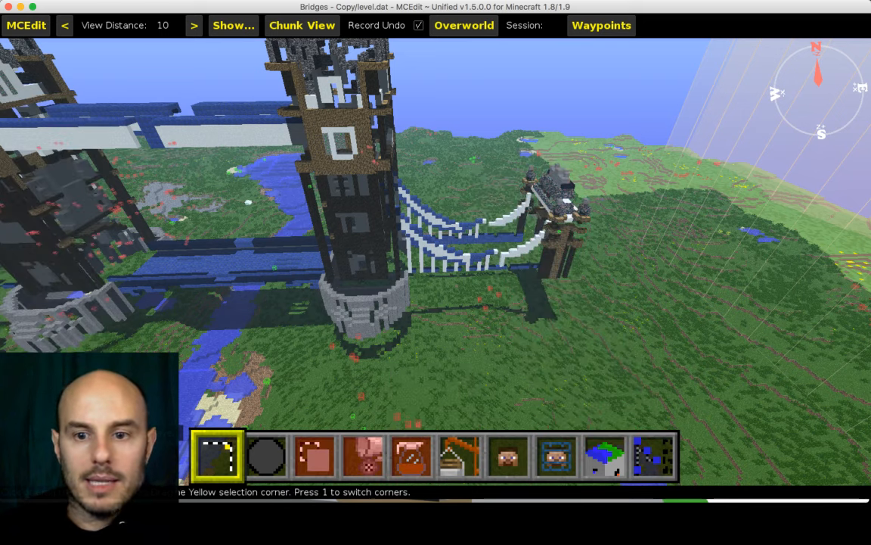
{"action": "key", "text": "a"}
{"action": "key", "text": "a"}
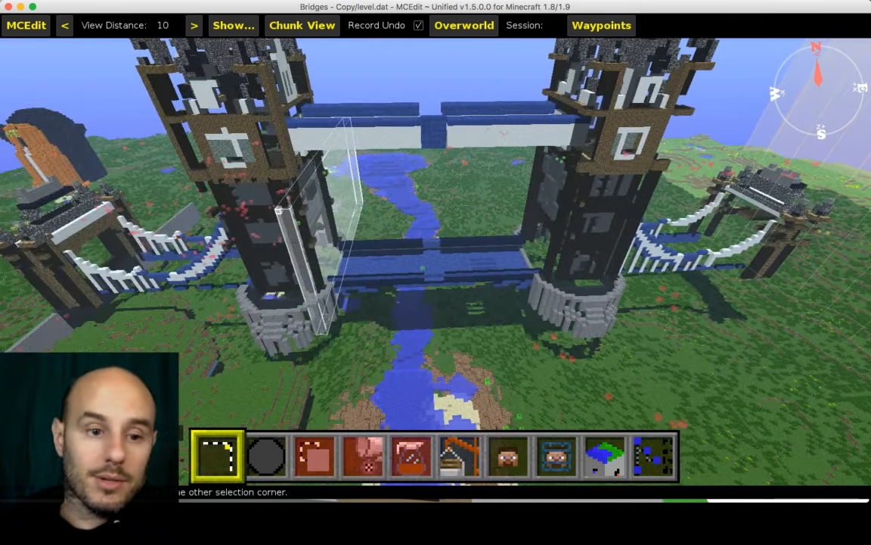
{"action": "key", "text": "a"}
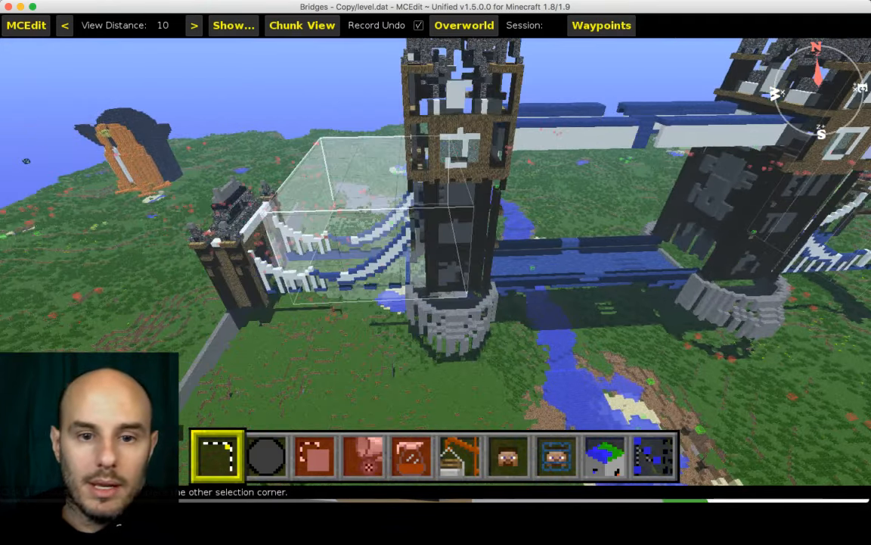
{"action": "key", "text": "s"}
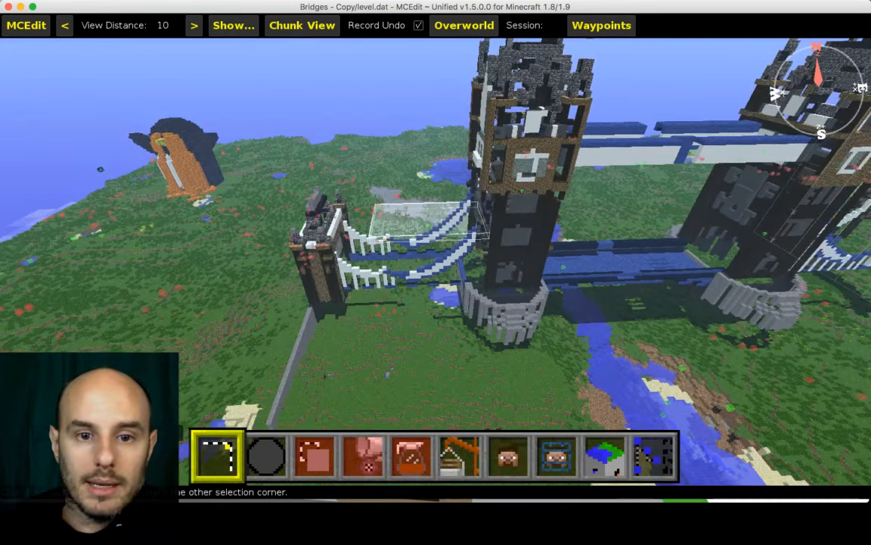
{"action": "left_click", "coordinate": [373, 226]}
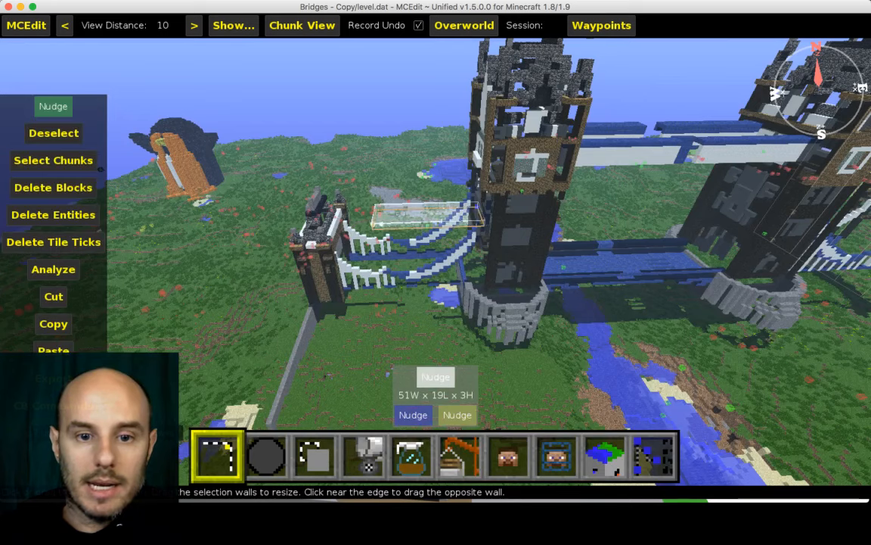
{"action": "left_click_drag", "start_coordinate": [380, 224], "coordinate": [372, 338]}
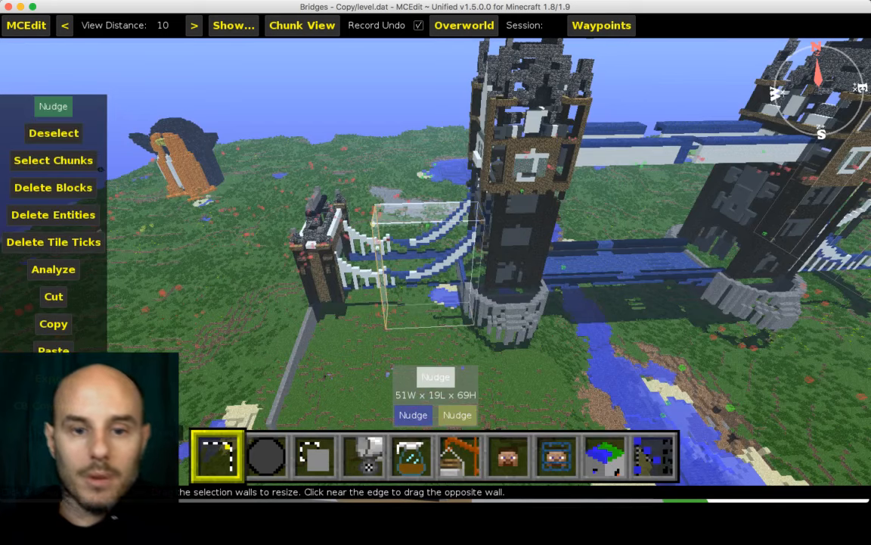
Clear the box selection around the suspension span and view the whole bridge with its surroundings.
{"action": "key", "text": "Escape"}
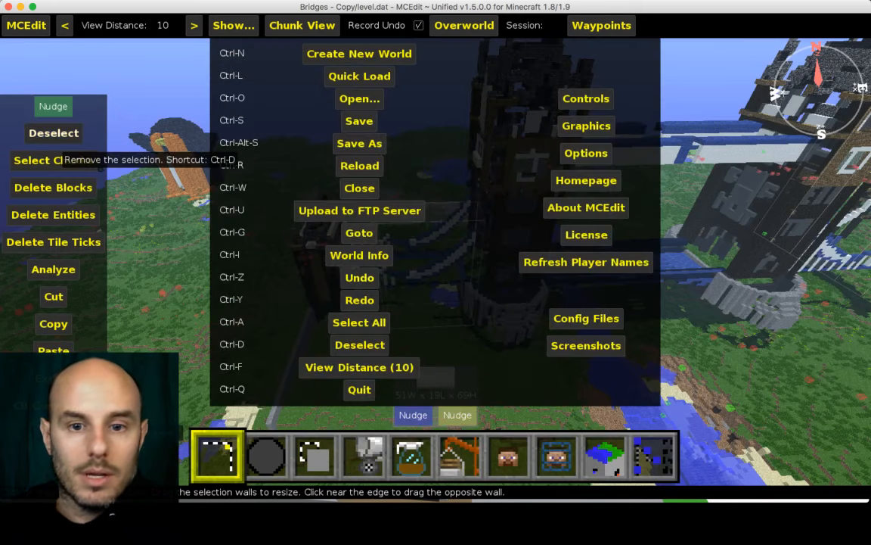
{"action": "key", "text": "Escape"}
{"action": "key", "text": "ctrl+d"}
{"action": "right_click_drag", "start_coordinate": [392, 239], "coordinate": [266, 230]}
{"action": "mouse_move", "coordinate": [411, 282]}
{"action": "right_mouse_down"}
{"action": "mouse_move", "coordinate": [466, 261]}
{"action": "mouse_move", "coordinate": [424, 281]}
{"action": "right_mouse_up"}
{"action": "key", "text": "s"}
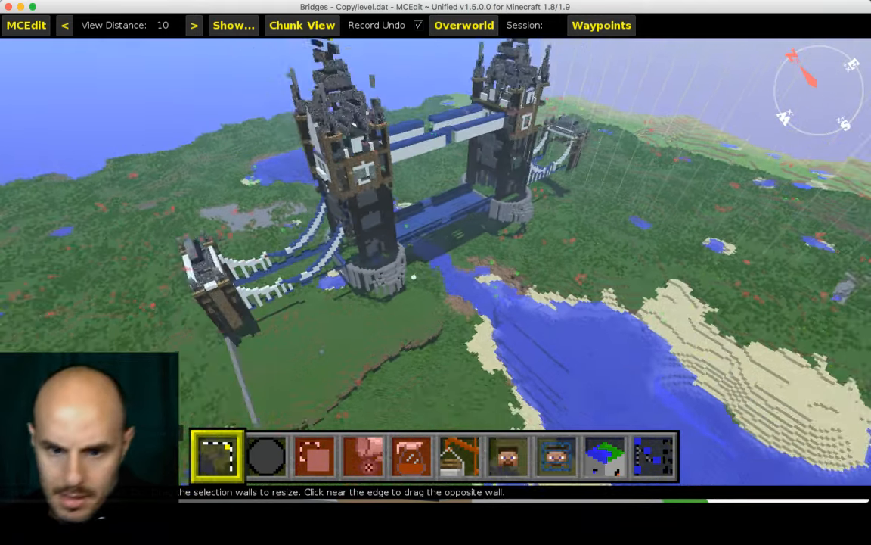
{"action": "key", "text": "s"}
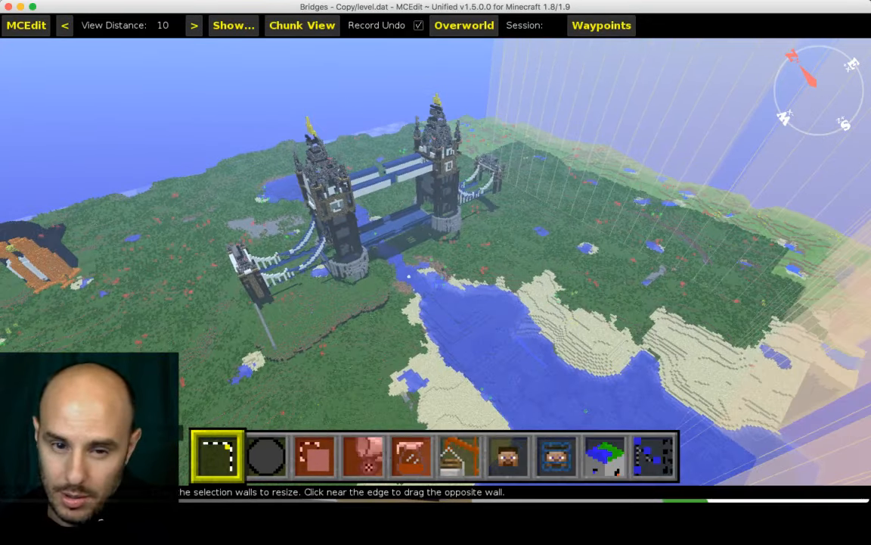
{"action": "key", "text": "w"}
{"action": "key", "text": "a"}
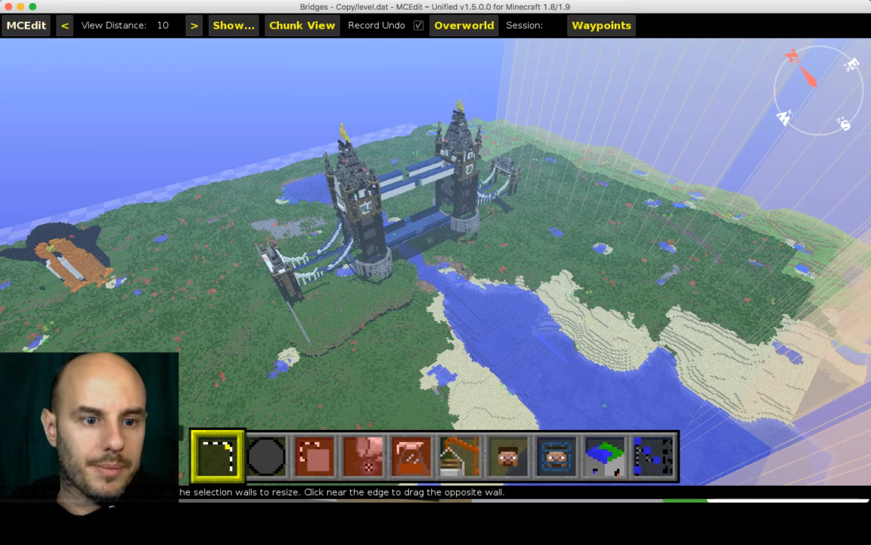
Undo the deselection and the box selection made around the suspension span.
{"action": "key", "text": "super+z"}
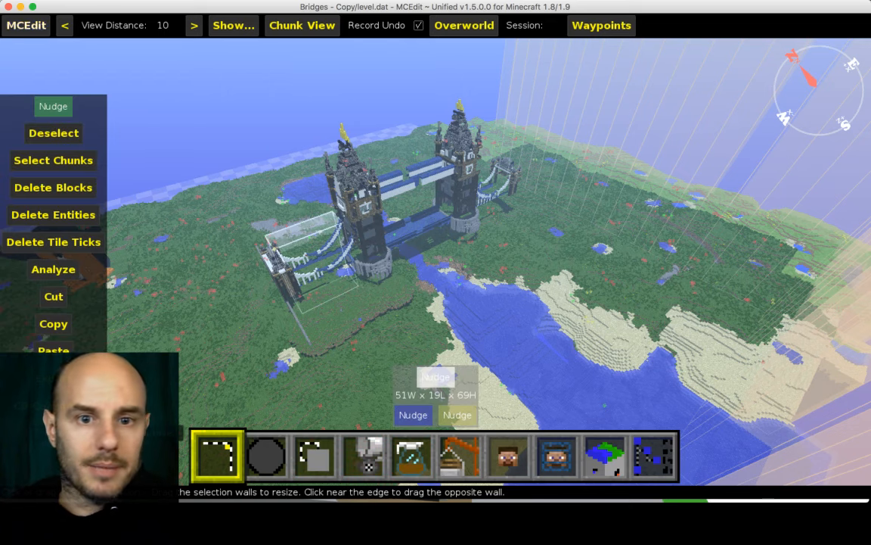
{"action": "left_click", "coordinate": [25, 25]}
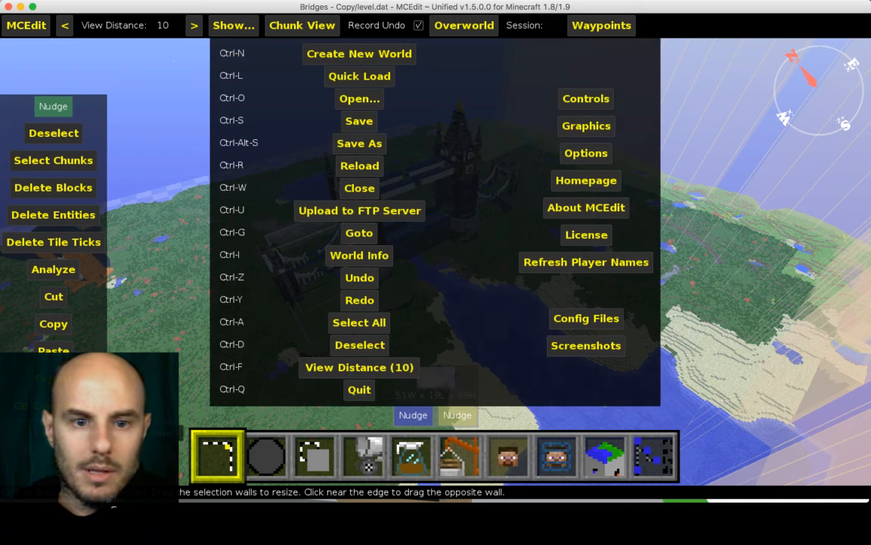
{"action": "left_click", "coordinate": [359, 277]}
{"action": "key", "text": "super+z"}
{"action": "key", "text": "super+z"}
{"action": "key", "text": "super+z"}
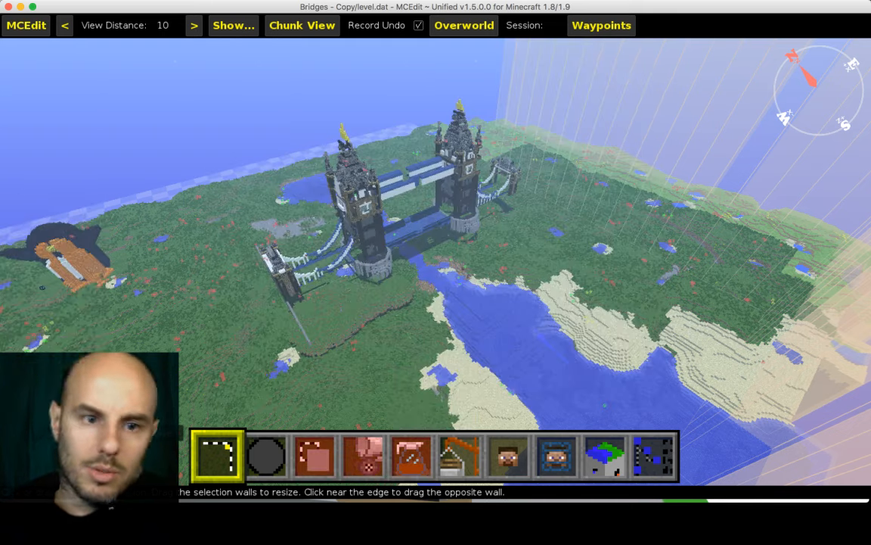
Undo the earlier block edits and selection resizes along the strip in front of the bridge.
{"action": "key", "text": "super+z"}
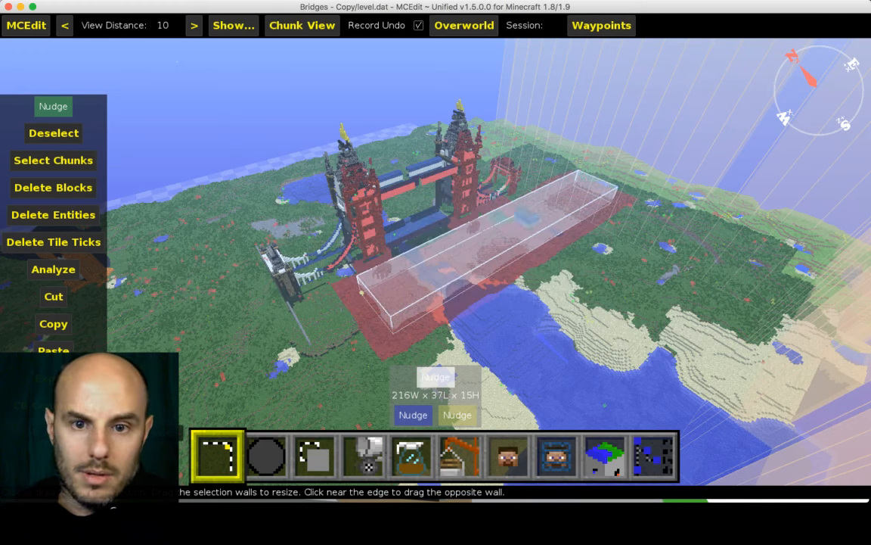
{"action": "key", "text": "super+z"}
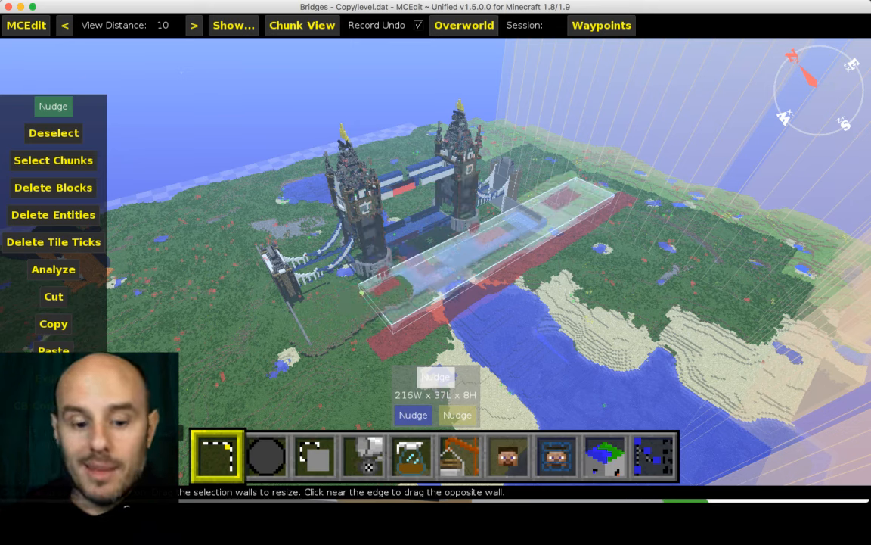
{"action": "key", "text": "super+z"}
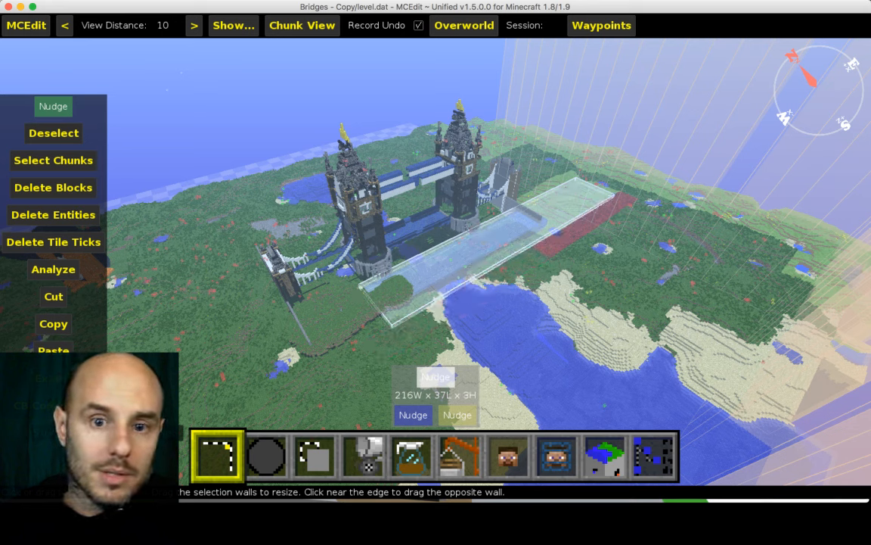
{"action": "key", "text": "super+z"}
{"action": "key", "text": "super+z"}
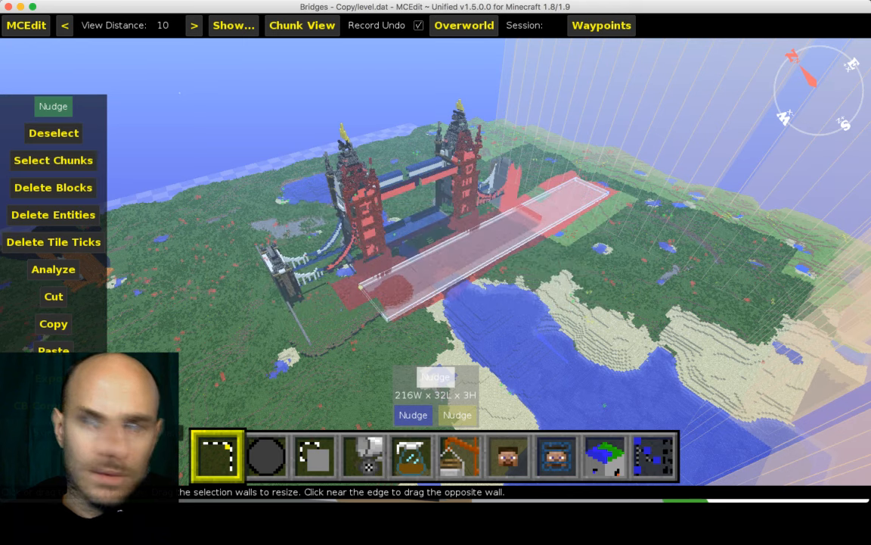
{"action": "key", "text": "super+z"}
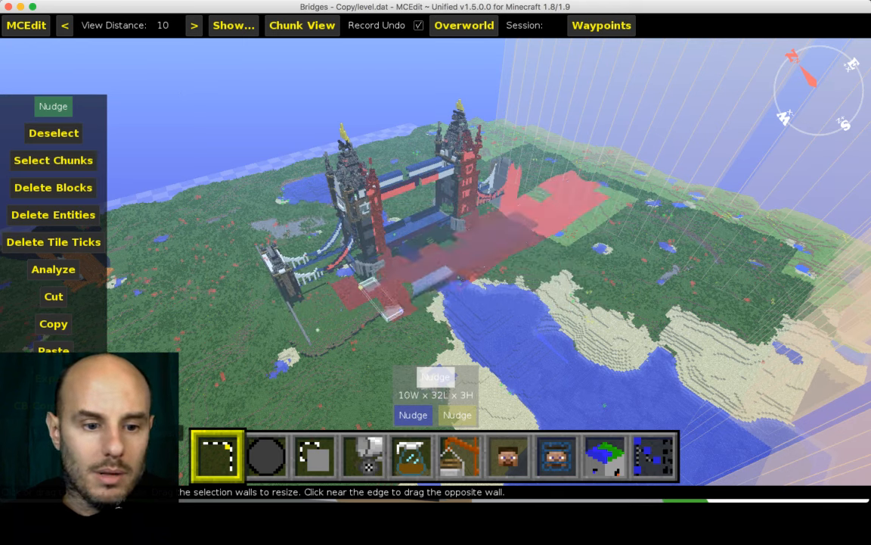
{"action": "key", "text": "super+z"}
Switch to the Tinkercad design "Copy of London Tower bridge" and view the model from the front in the 3D editor.
{"action": "left_click", "coordinate": [119, 510]}
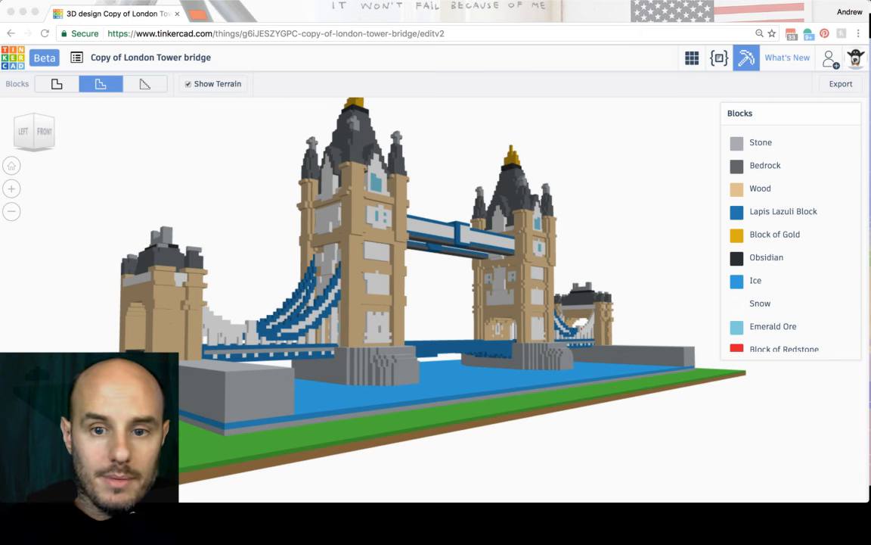
{"action": "right_click_drag", "start_coordinate": [454, 288], "coordinate": [447, 340]}
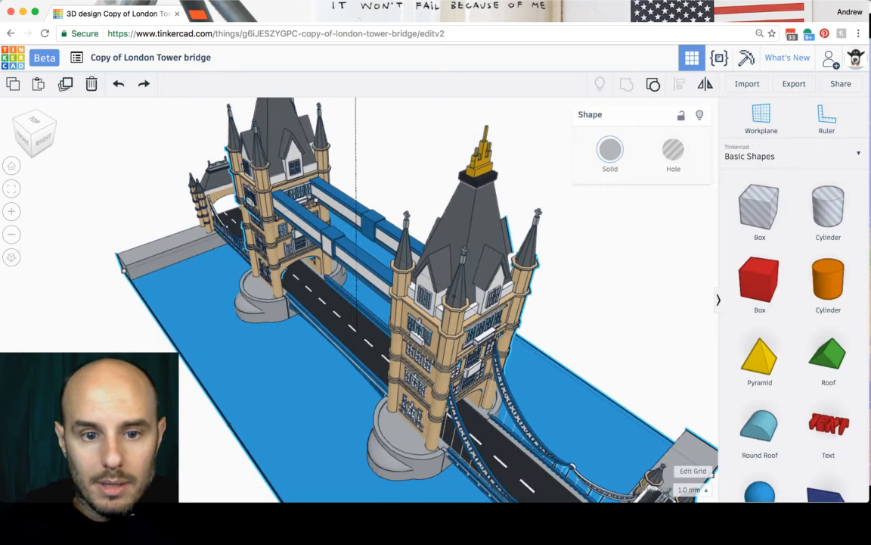
{"action": "right_click_drag", "start_coordinate": [424, 333], "coordinate": [549, 267]}
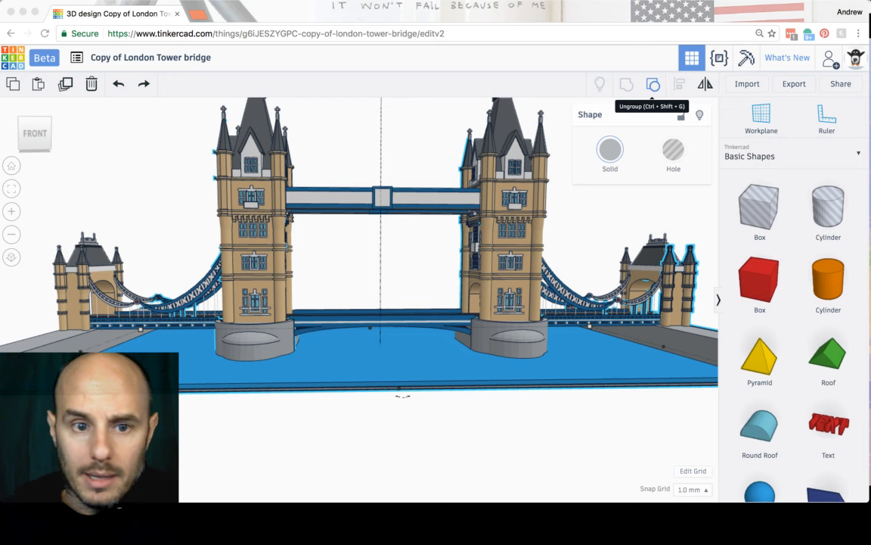
Ungroup the bridge model into its separate parts.
{"action": "left_click", "coordinate": [653, 84]}
{"action": "mouse_move", "coordinate": [423, 257]}
{"action": "right_mouse_down"}
{"action": "mouse_move", "coordinate": [386, 264]}
{"action": "mouse_move", "coordinate": [435, 259]}
{"action": "right_mouse_up"}
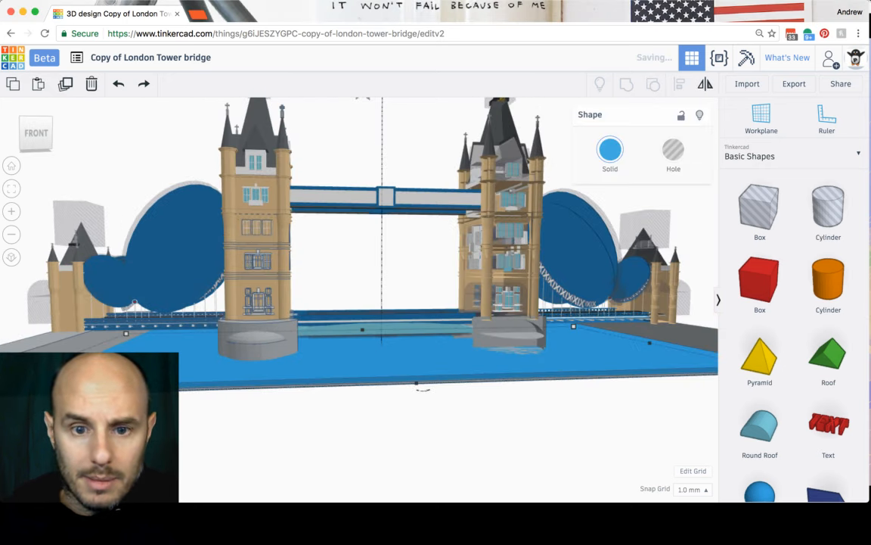
{"action": "scroll", "coordinate": [363, 356], "scroll_direction": "up", "scroll_amount": 10}
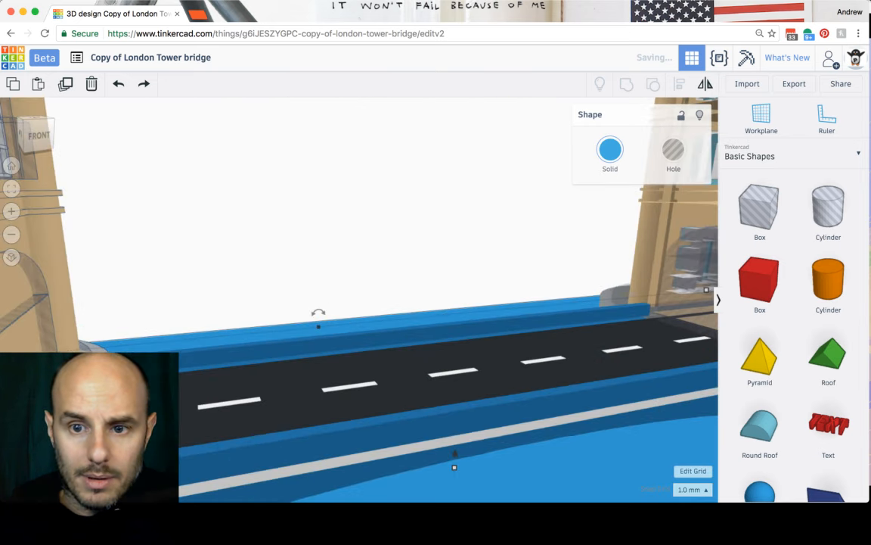
{"action": "scroll", "coordinate": [363, 356], "scroll_direction": "down", "scroll_amount": 8}
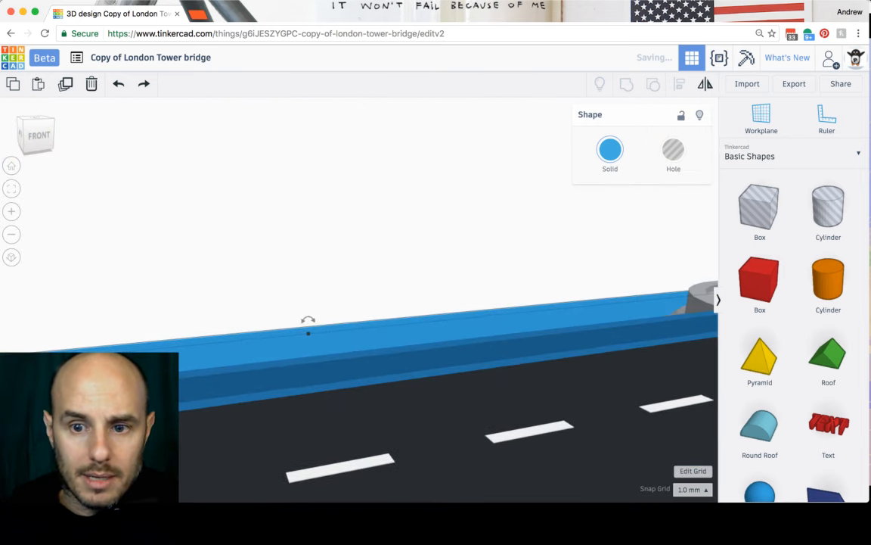
{"action": "scroll", "coordinate": [344, 294], "scroll_direction": "down", "scroll_amount": 10}
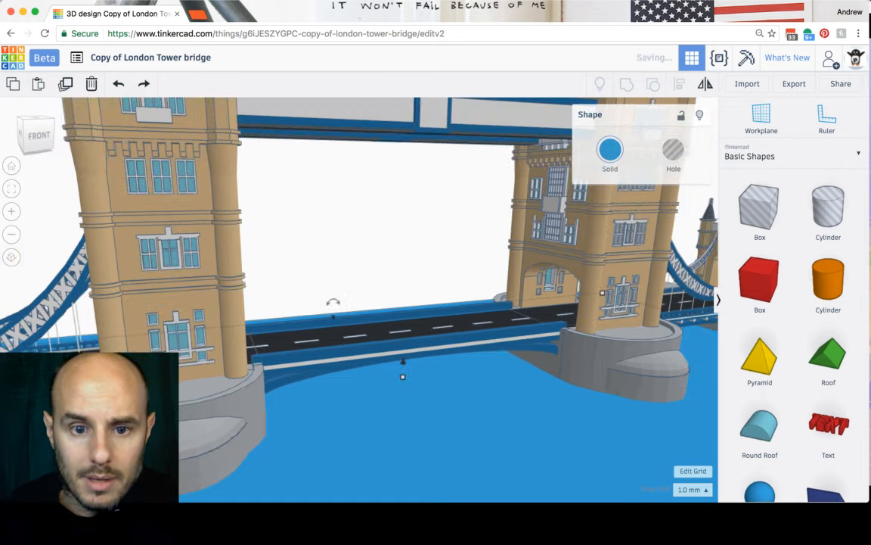
{"action": "scroll", "coordinate": [344, 295], "scroll_direction": "up", "scroll_amount": 5}
{"action": "scroll", "coordinate": [344, 295], "scroll_direction": "down", "scroll_amount": 4}
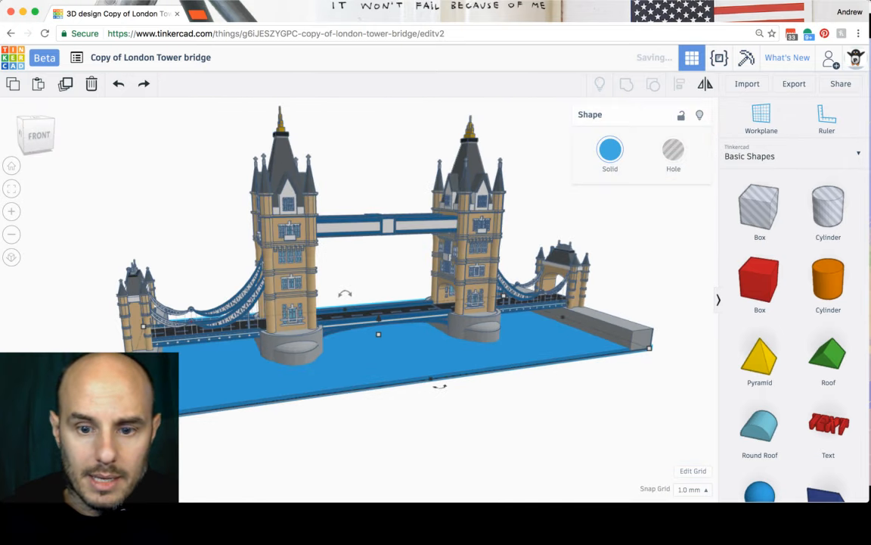
{"action": "scroll", "coordinate": [344, 295], "scroll_direction": "up", "scroll_amount": 3}
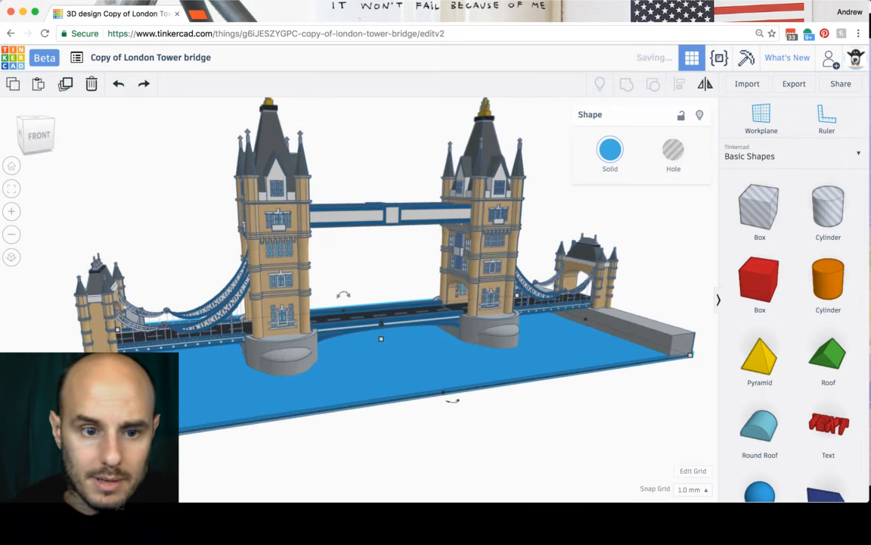
Delete the blue water slab and the gray base slab beneath the bridge.
{"action": "key", "text": "super+z"}
{"action": "key", "text": "super+z"}
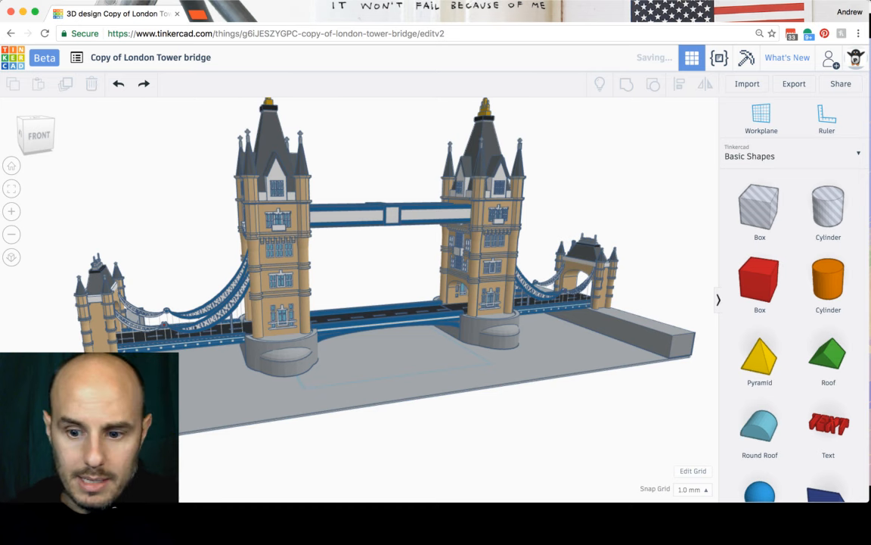
{"action": "left_click", "coordinate": [401, 370]}
{"action": "key", "text": "Delete"}
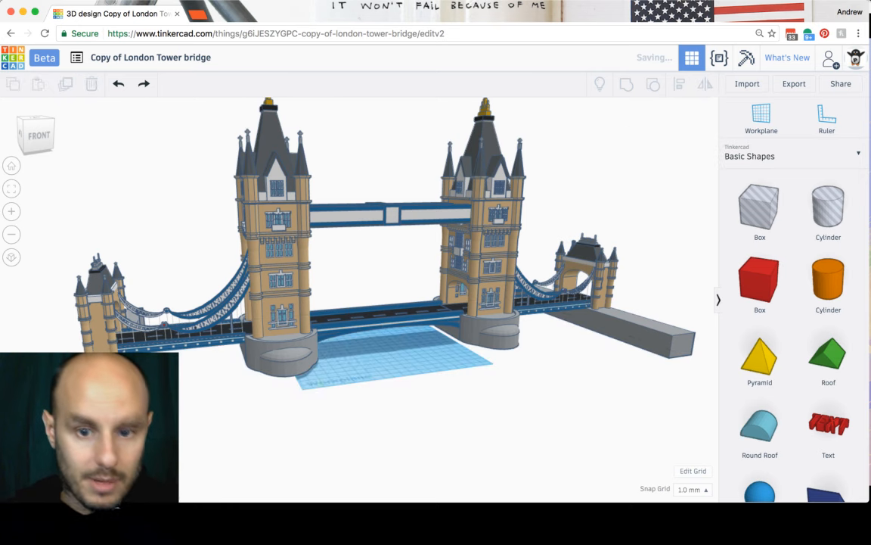
Extend the gray bank block under the nearer end tower downward to a height of 69 mm.
{"action": "right_click_drag", "start_coordinate": [401, 371], "coordinate": [295, 338]}
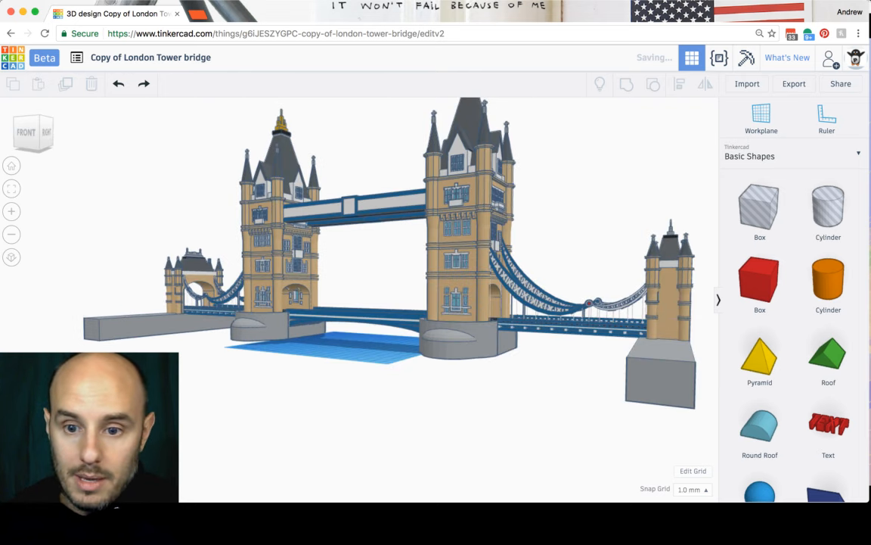
{"action": "left_click", "coordinate": [464, 333]}
{"action": "right_click_drag", "start_coordinate": [464, 333], "coordinate": [496, 301]}
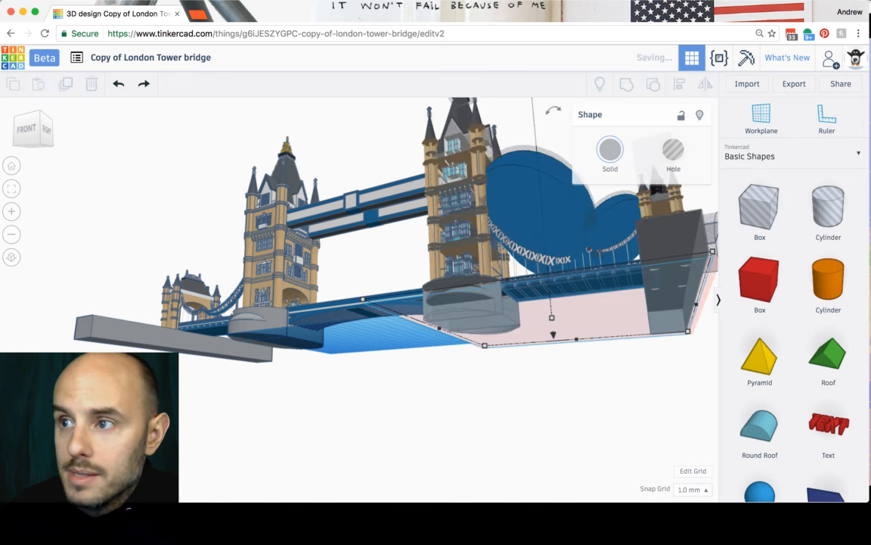
{"action": "right_click_drag", "start_coordinate": [665, 302], "coordinate": [681, 348]}
{"action": "left_click", "coordinate": [683, 348]}
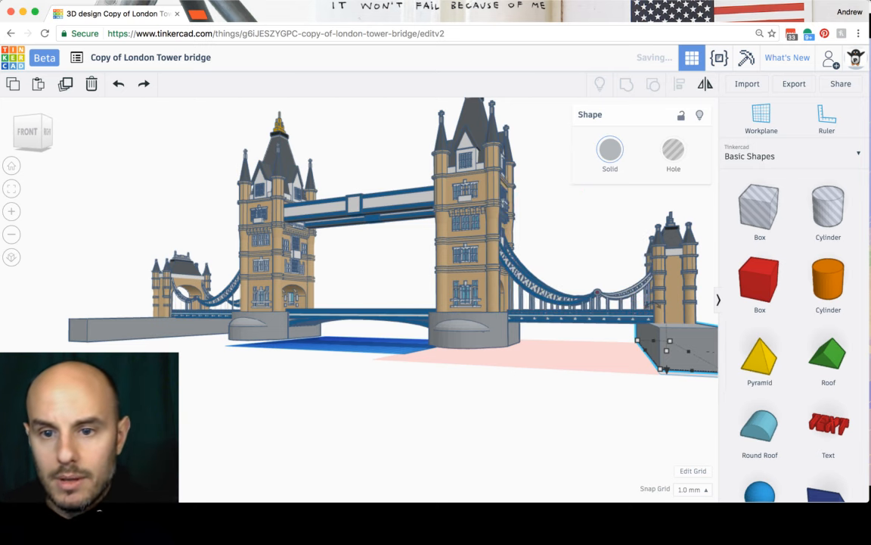
{"action": "right_click_drag", "start_coordinate": [564, 364], "coordinate": [523, 339]}
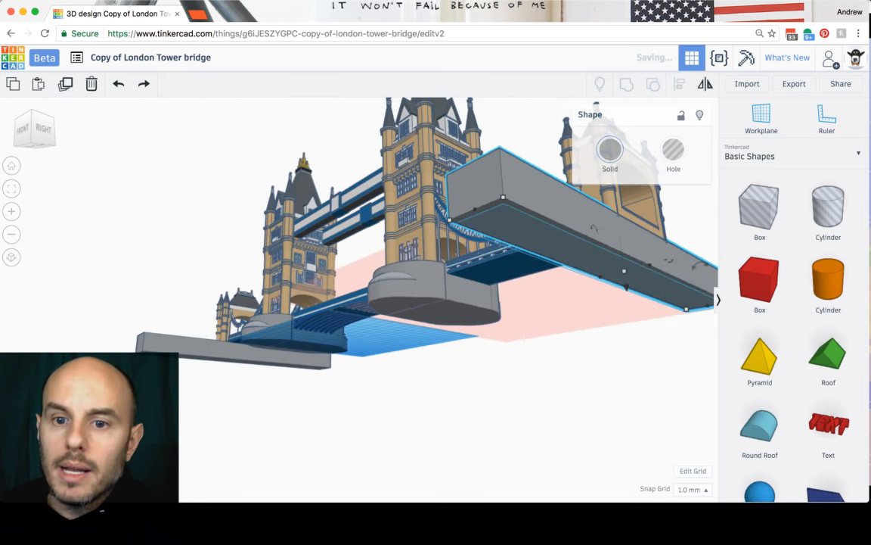
{"action": "left_click_drag", "start_coordinate": [626, 288], "coordinate": [634, 339]}
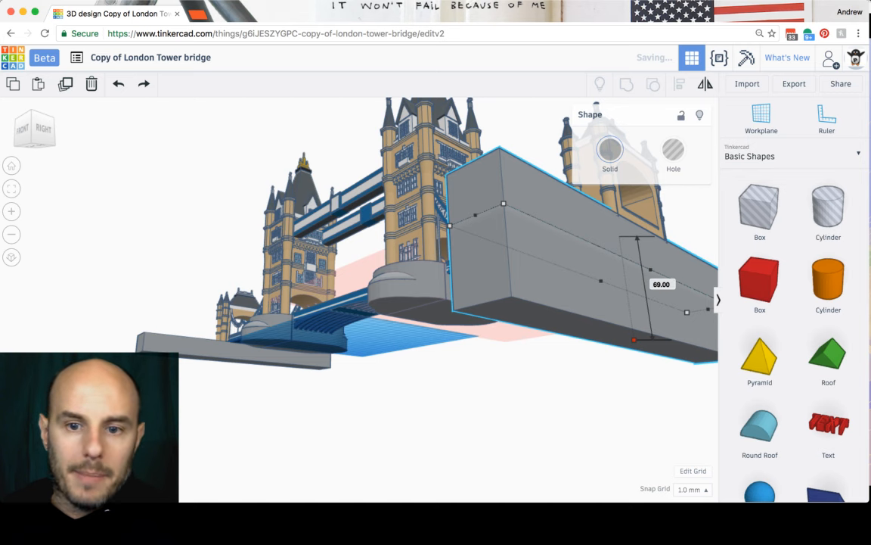
{"action": "right_click_drag", "start_coordinate": [634, 339], "coordinate": [700, 338]}
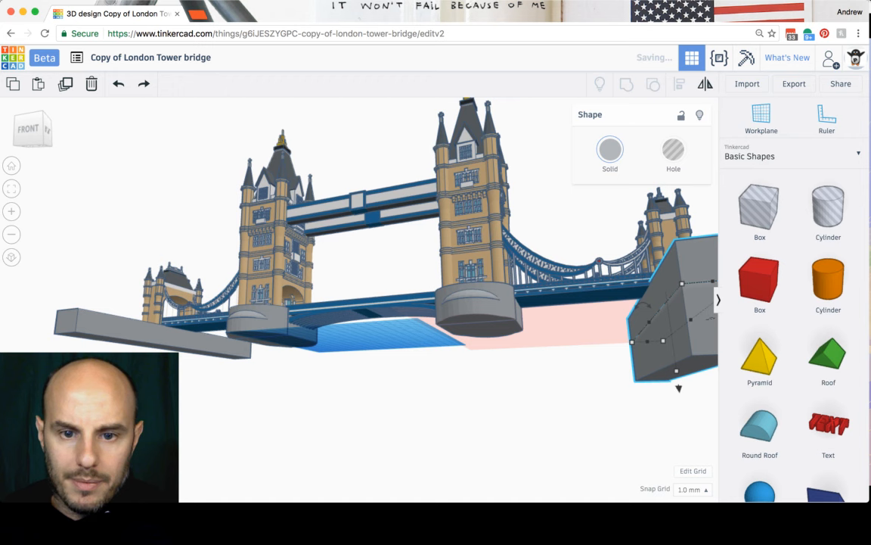
Extend the gray stone pier under the nearer main tower downward to a height of 80 mm.
{"action": "left_click", "coordinate": [477, 306]}
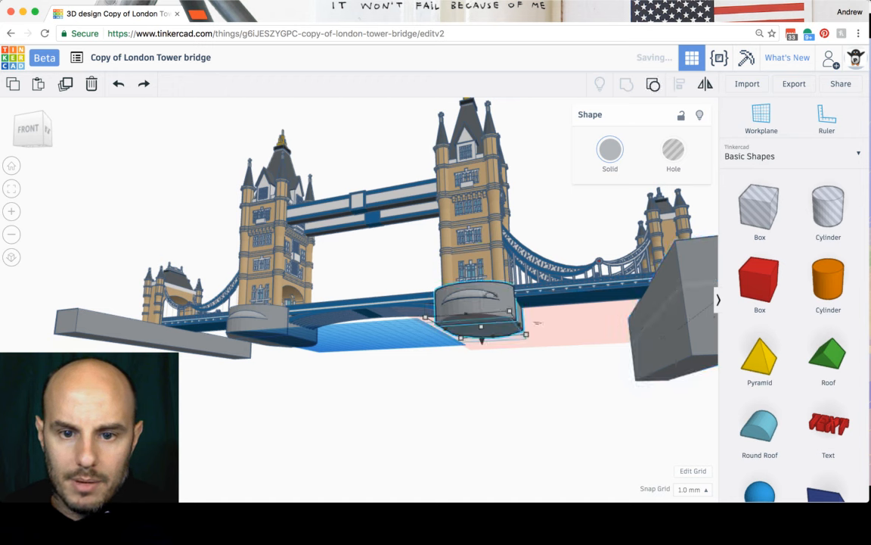
{"action": "left_click_drag", "start_coordinate": [482, 327], "coordinate": [484, 394]}
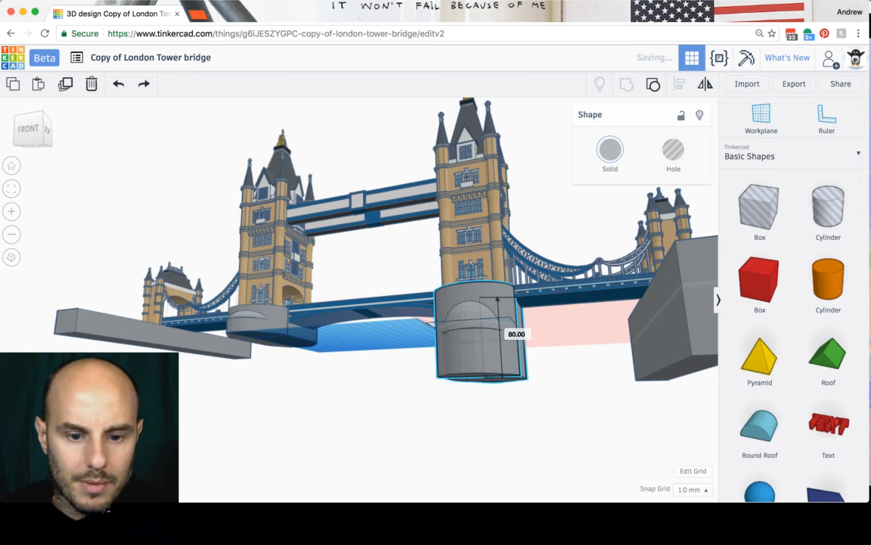
Ungroup the far half of the bridge, including its main tower and end block, into separate parts.
{"action": "left_click", "coordinate": [263, 323]}
{"action": "key", "text": "f"}
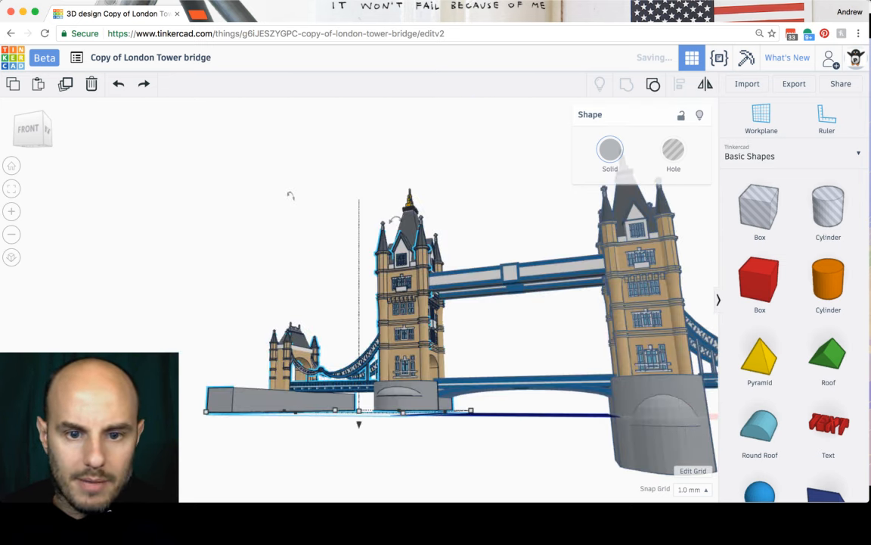
{"action": "scroll", "coordinate": [359, 299], "scroll_direction": "down", "scroll_amount": 5}
{"action": "right_click_drag", "start_coordinate": [360, 318], "coordinate": [352, 274]}
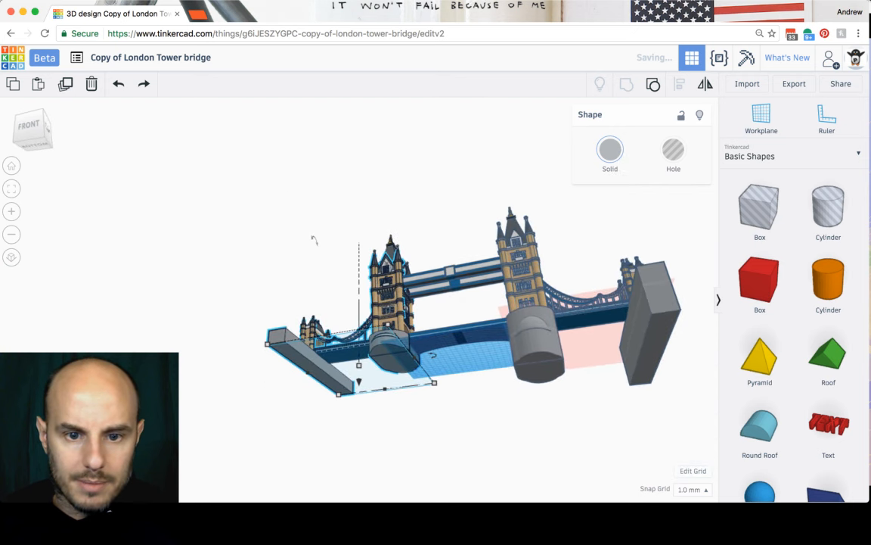
{"action": "scroll", "coordinate": [299, 225], "scroll_direction": "up", "scroll_amount": 2}
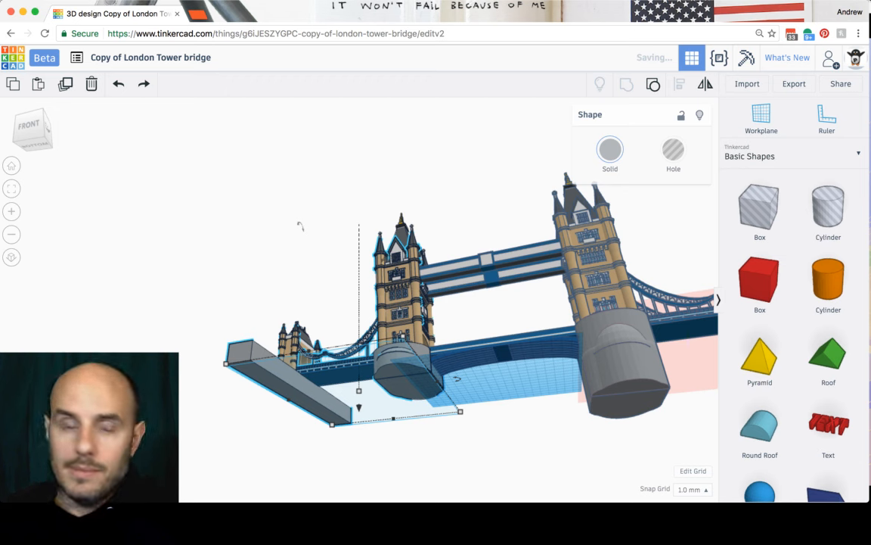
{"action": "left_click", "coordinate": [301, 225]}
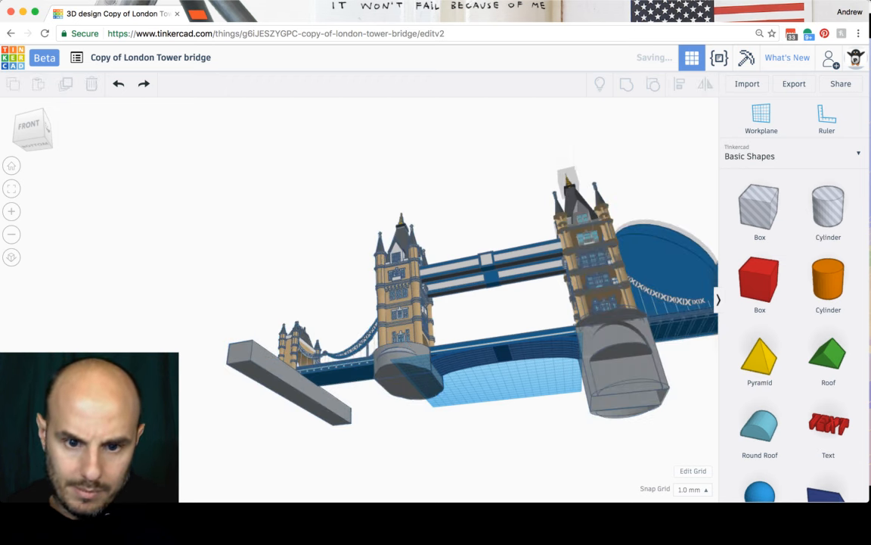
{"action": "left_click", "coordinate": [399, 302]}
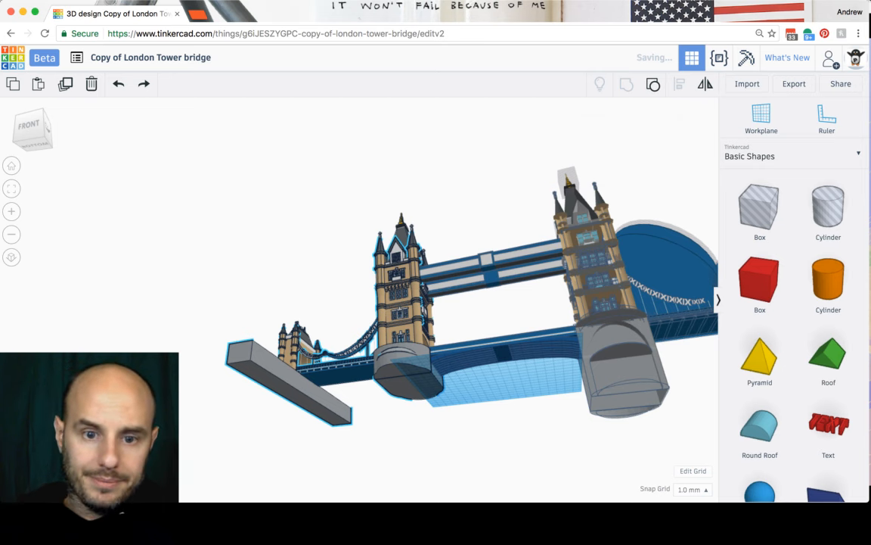
{"action": "key", "text": "super+shift+g"}
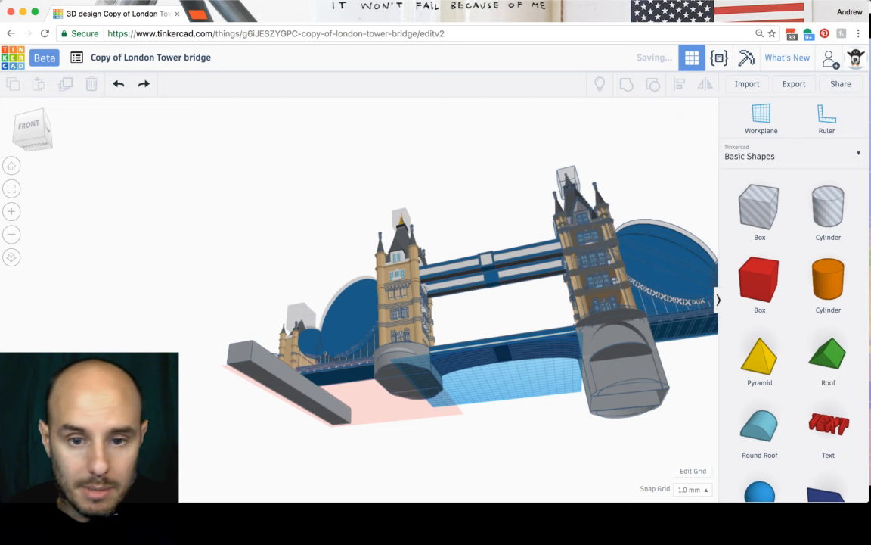
Extend the far main tower's pier and the far bank block together downward to a height of 97 mm.
{"action": "right_click_drag", "start_coordinate": [401, 272], "coordinate": [405, 287]}
{"action": "scroll", "coordinate": [401, 280], "scroll_direction": "up", "scroll_amount": 3}
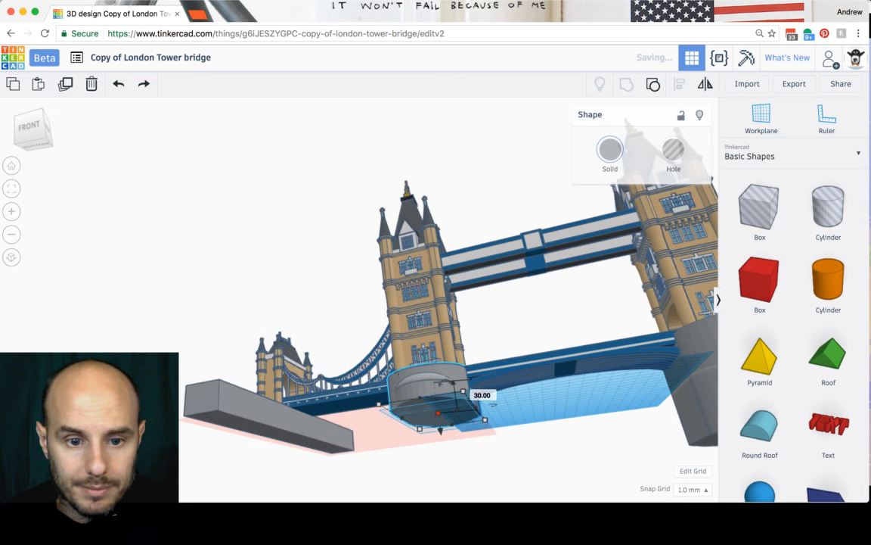
{"action": "left_click", "coordinate": [267, 420], "text": "shift"}
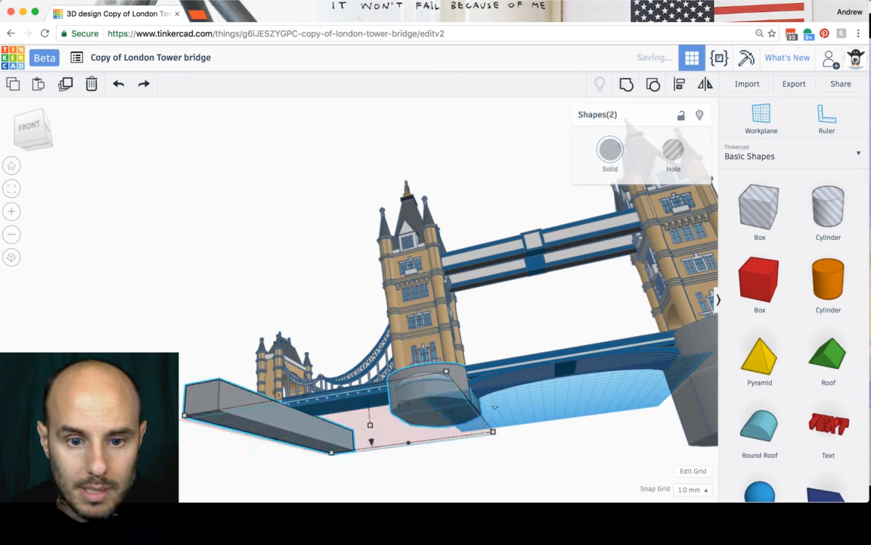
{"action": "left_click_drag", "start_coordinate": [370, 425], "coordinate": [376, 494]}
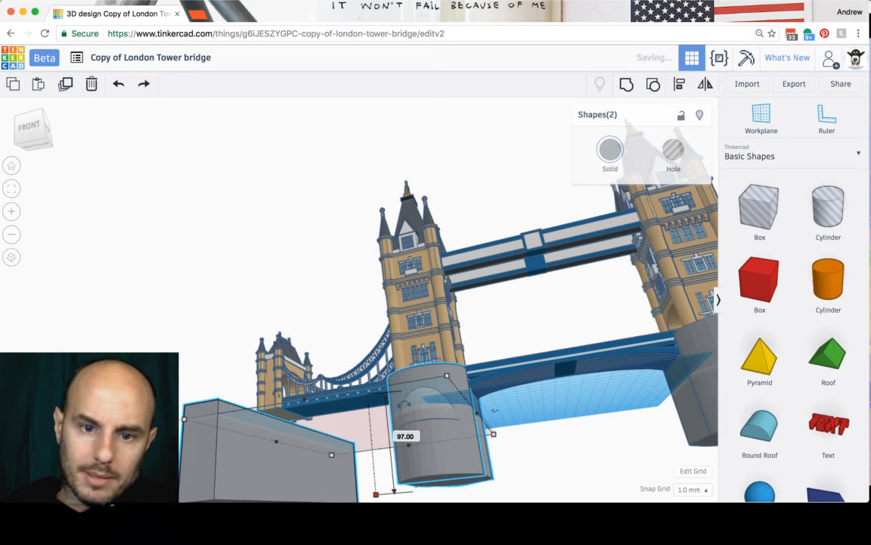
{"action": "right_click_drag", "start_coordinate": [378, 476], "coordinate": [395, 492]}
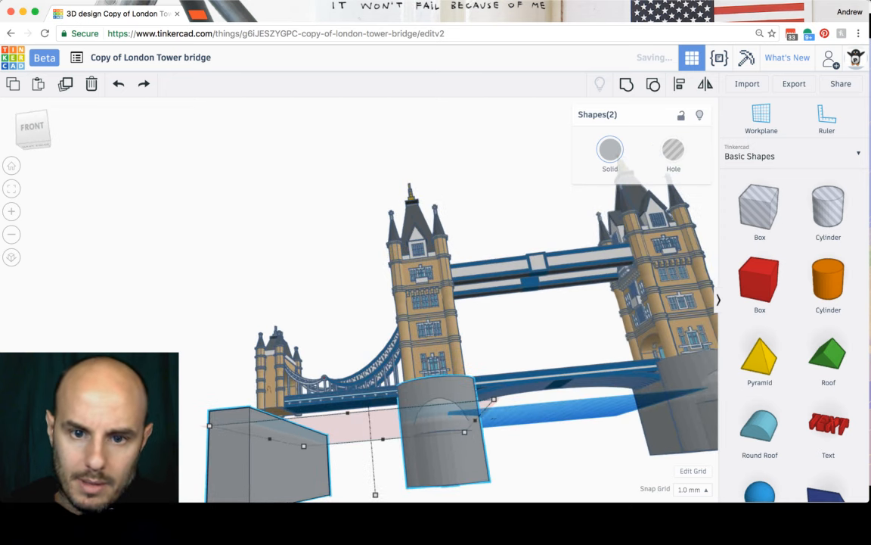
Convert the whole bridge to Minecraft blocks at the coarsest block size and inspect the deepened foundations from the front.
{"action": "key", "text": "super+a"}
{"action": "key", "text": "f"}
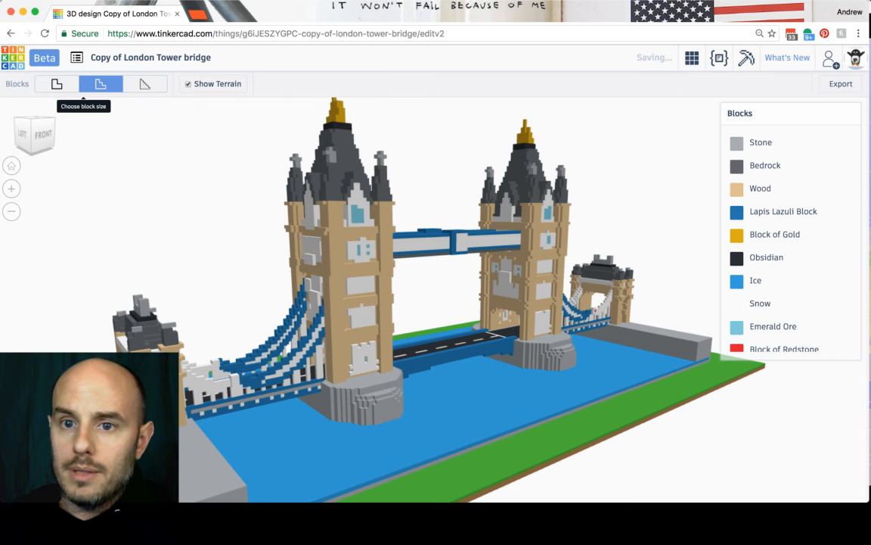
{"action": "left_click", "coordinate": [57, 84]}
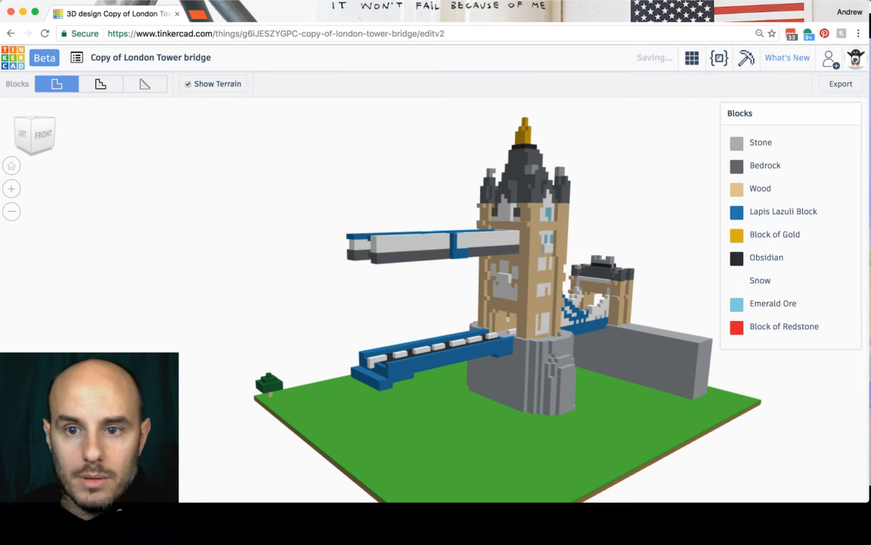
{"action": "right_click_drag", "start_coordinate": [484, 302], "coordinate": [450, 300]}
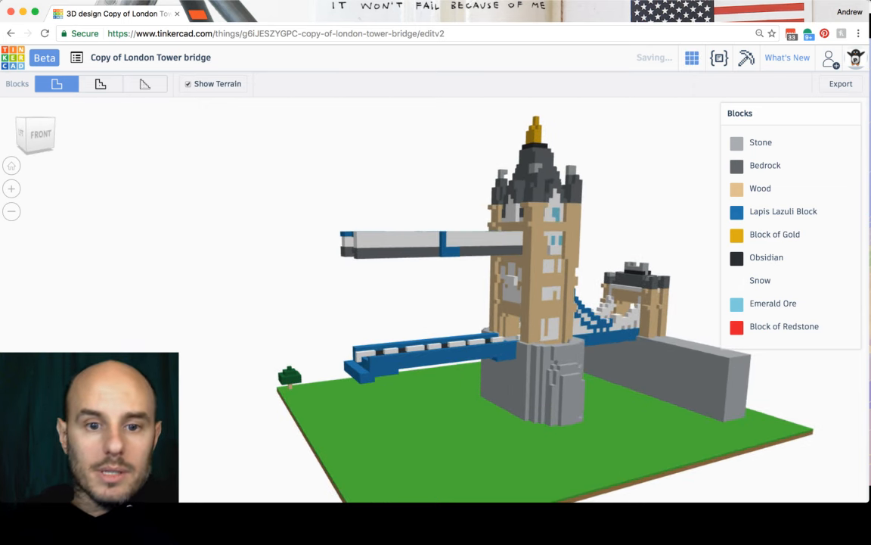
Return to the 3D editor to clear the selection, and set the Minecraft block preview to the medium block size.
{"action": "left_click", "coordinate": [692, 58]}
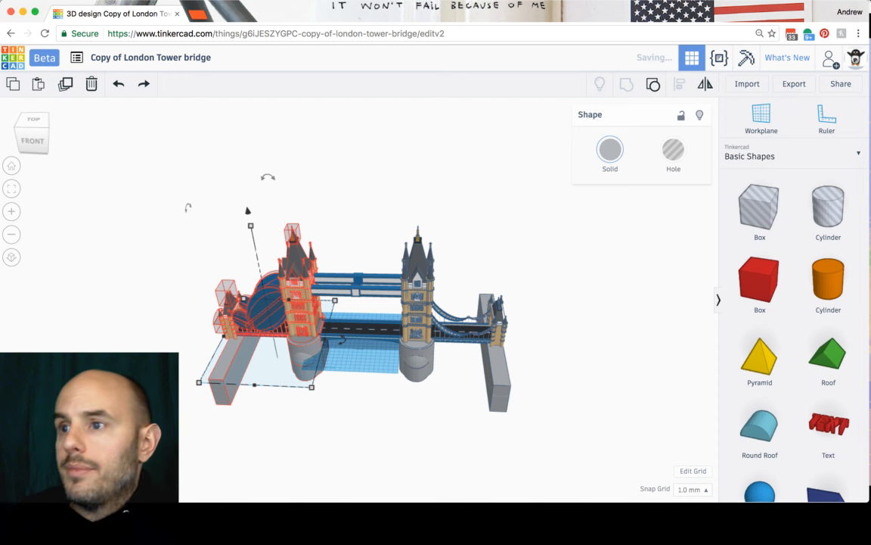
{"action": "key", "text": "Escape"}
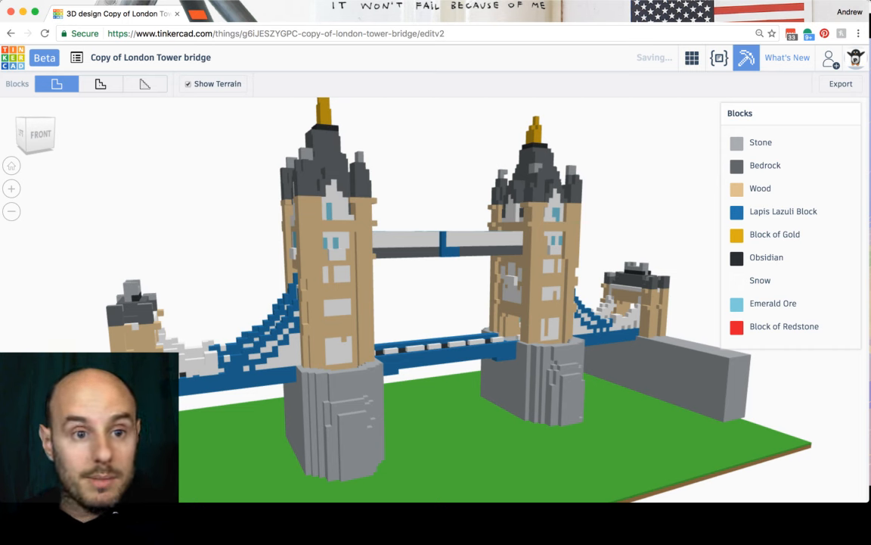
{"action": "left_click", "coordinate": [85, 87]}
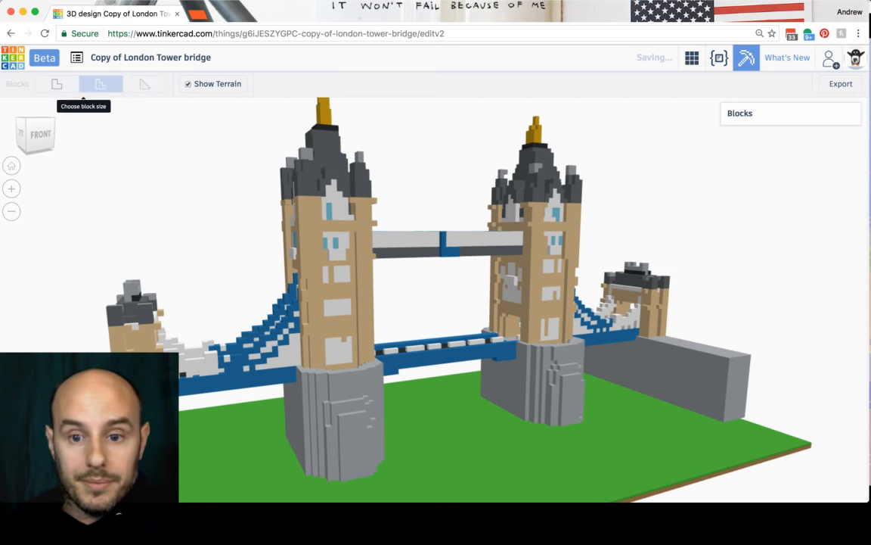
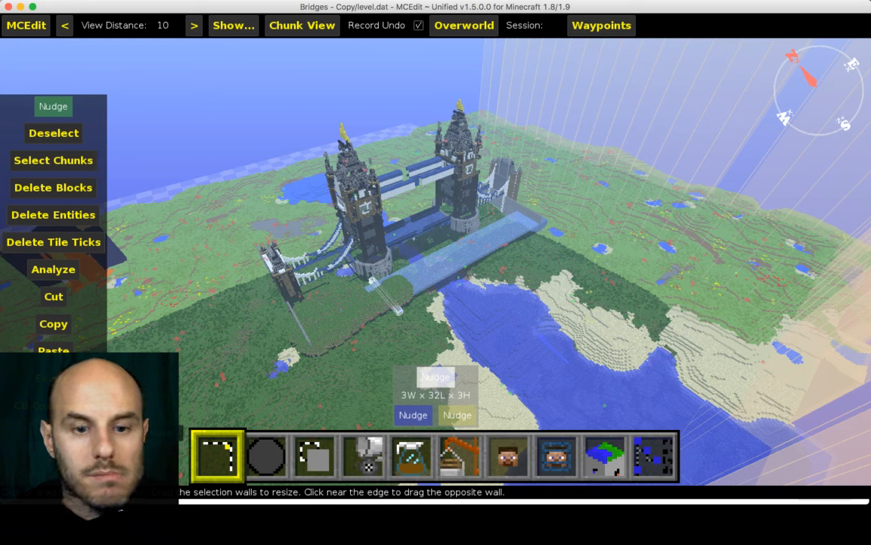
Switch to MCEdit, cut the selected 3W × 32L × 3H strip of blocks beside the bridge, and delete its clipboard copy.
{"action": "key", "text": "super+x"}
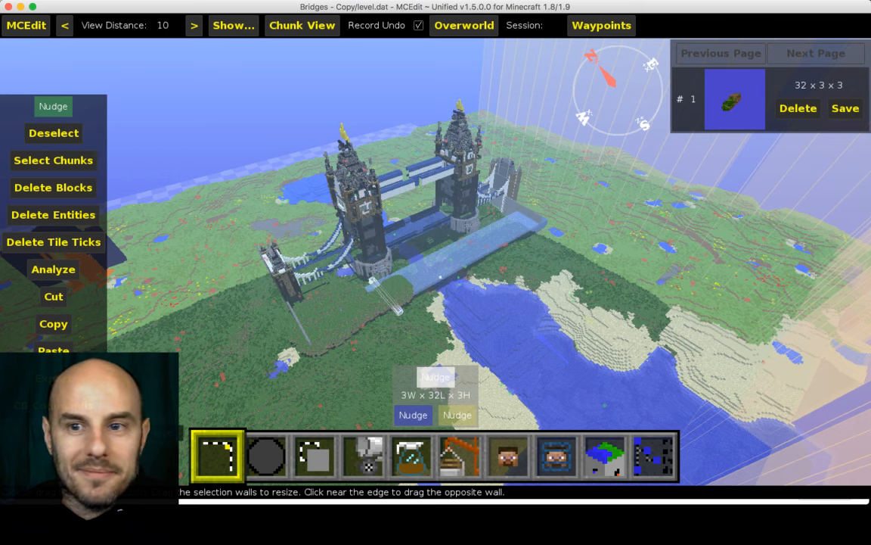
{"action": "key", "text": "Escape"}
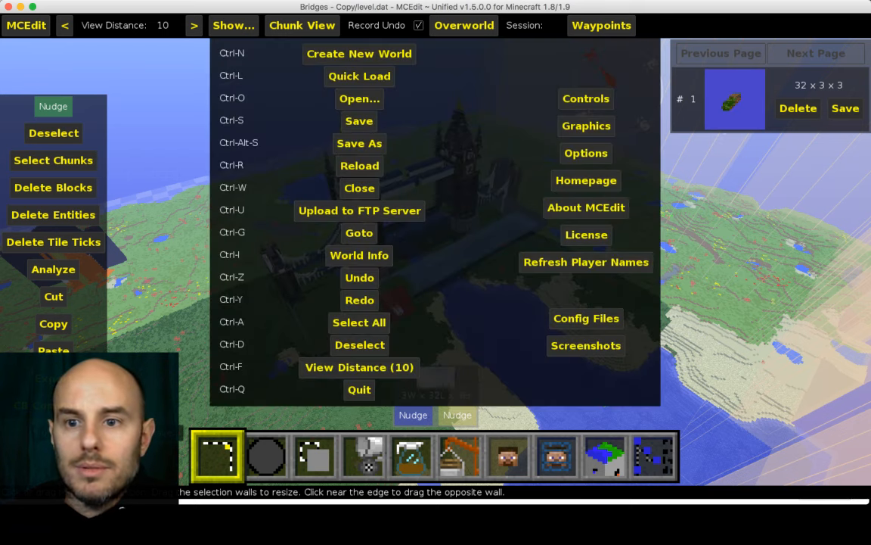
{"action": "key", "text": "Escape"}
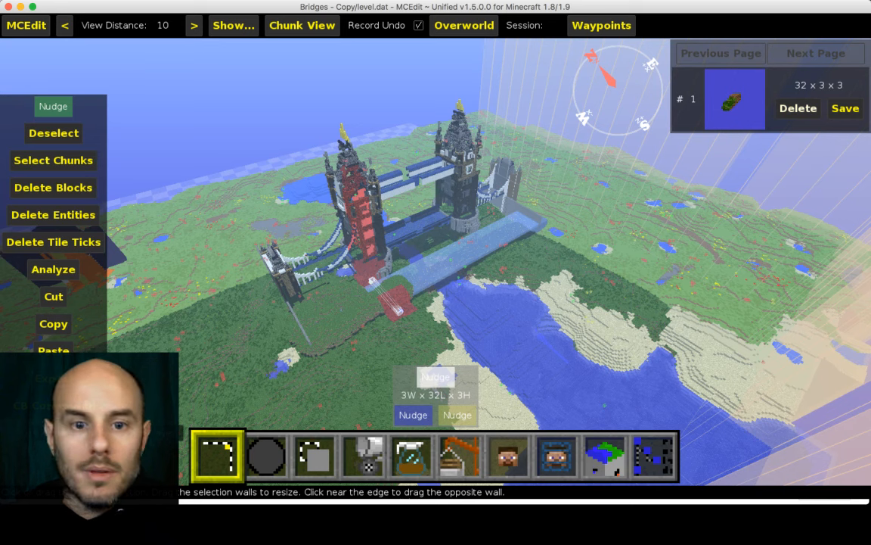
{"action": "left_click", "coordinate": [798, 108]}
Drop the small block selection beside the near tower and undo the block cuts made around the bridge.
{"action": "left_click", "coordinate": [393, 300]}
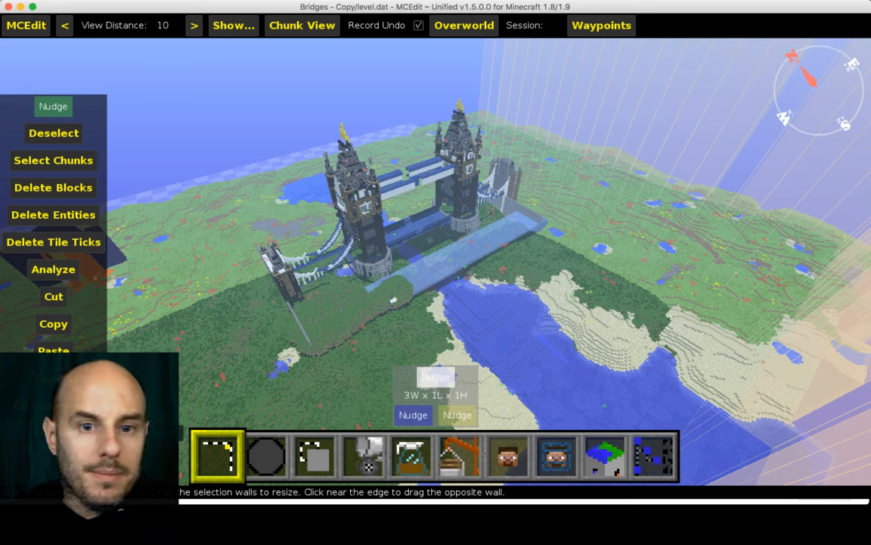
{"action": "left_click", "coordinate": [384, 297]}
{"action": "left_click", "coordinate": [270, 345]}
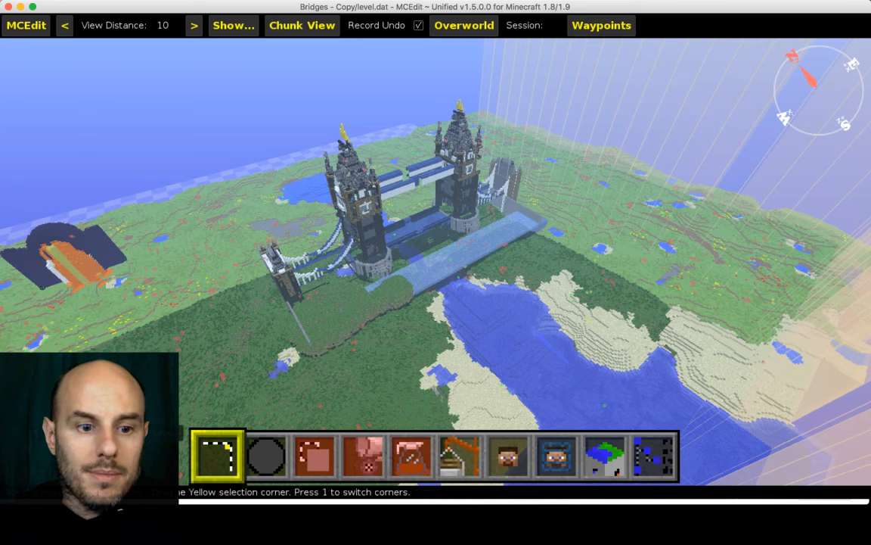
{"action": "left_click", "coordinate": [495, 160]}
{"action": "key", "text": "super+z"}
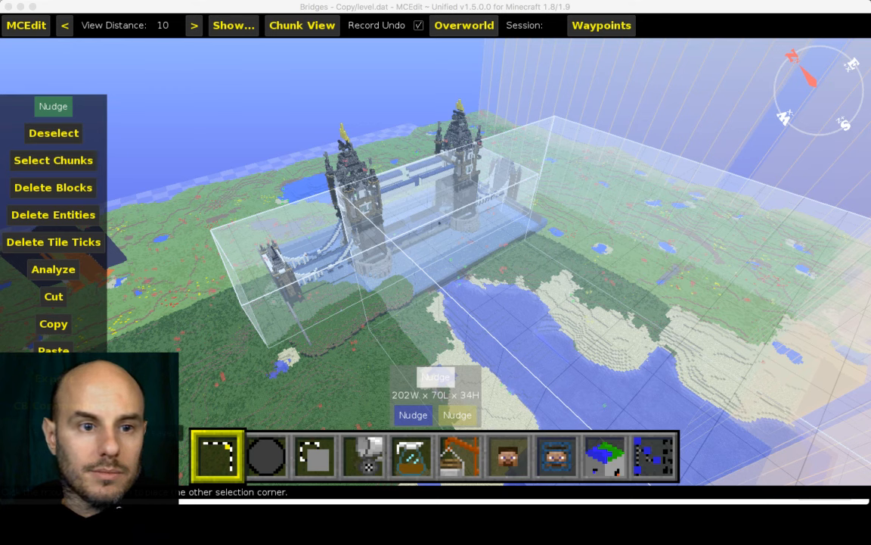
Try clearing the 202W × 70L × 34H selection around the bridge and undoing back through the earlier selection changes.
{"action": "left_click", "coordinate": [67, 135]}
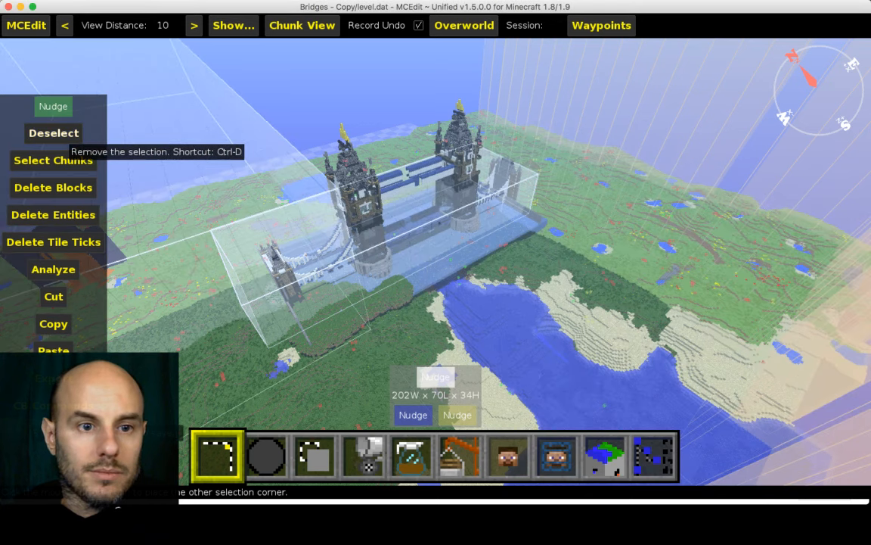
{"action": "left_click", "coordinate": [67, 135]}
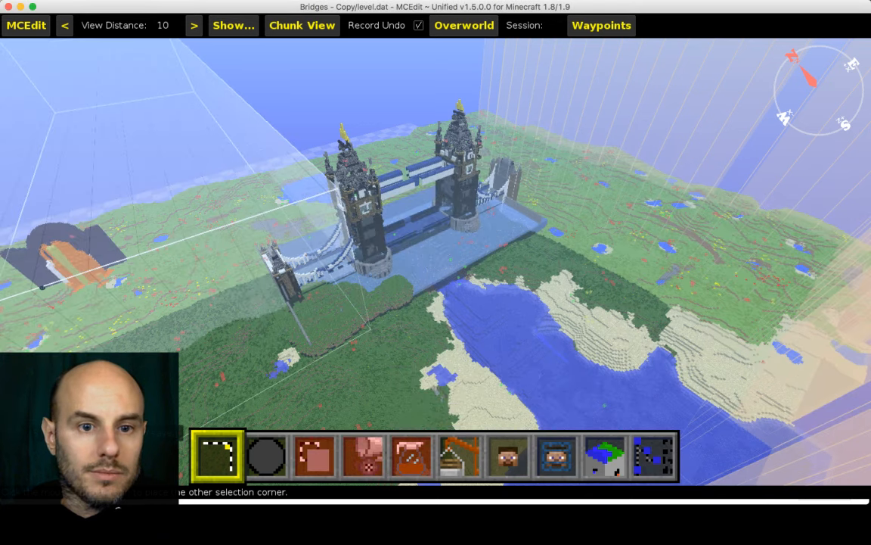
{"action": "key", "text": "ctrl+z"}
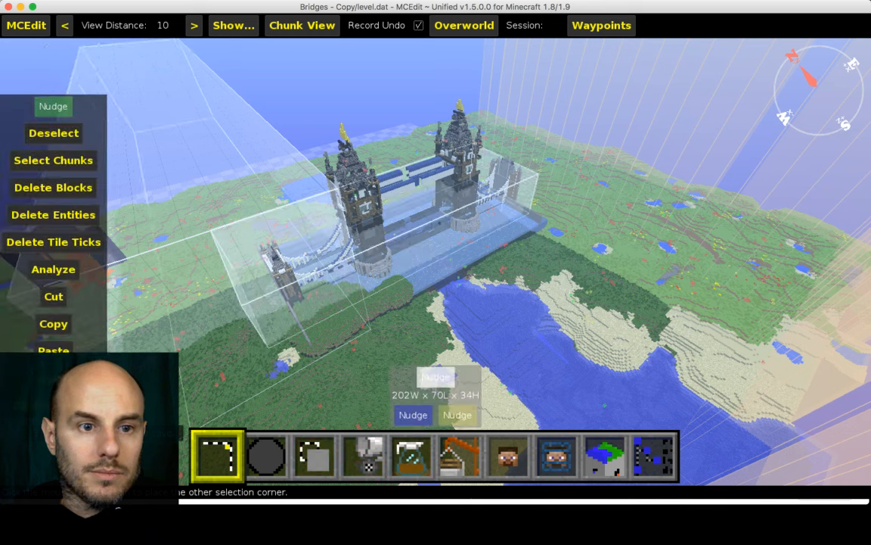
{"action": "left_click", "coordinate": [137, 132]}
{"action": "key", "text": "ctrl+d"}
{"action": "key", "text": "ctrl+z"}
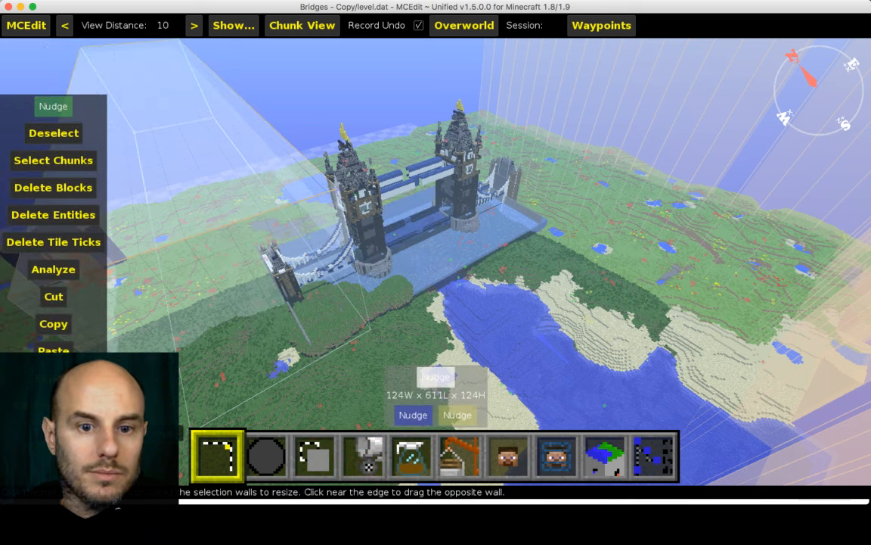
{"action": "key", "text": "ctrl+z"}
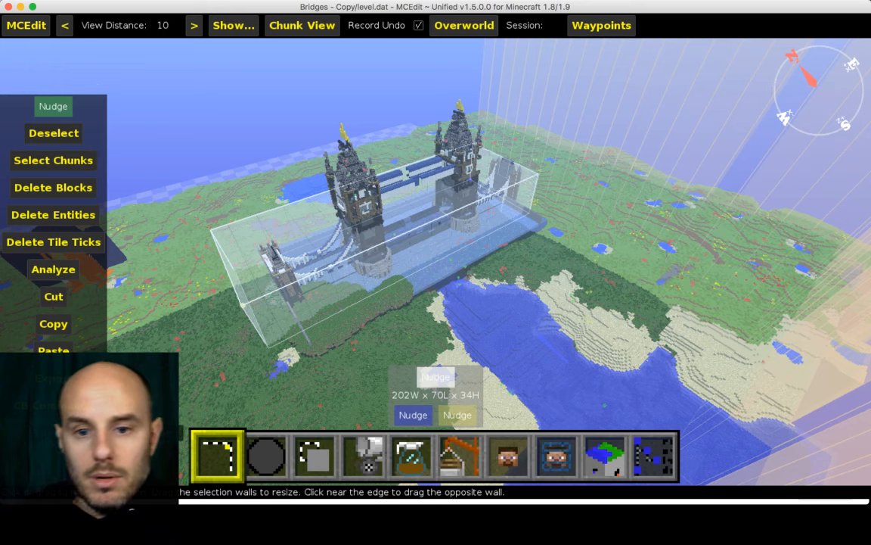
Clear the box selection around the bridge and examine the lake and sandy shore beside it.
{"action": "right_click", "coordinate": [436, 272]}
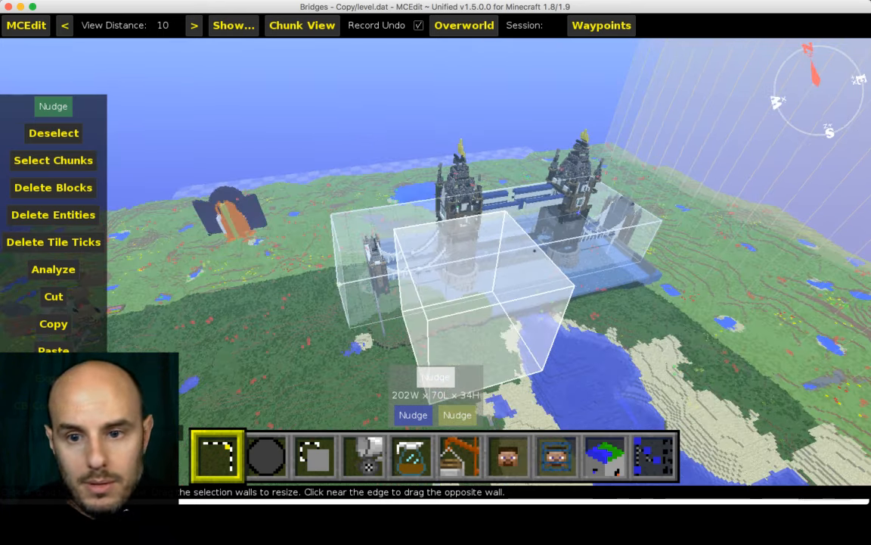
{"action": "key", "text": "a"}
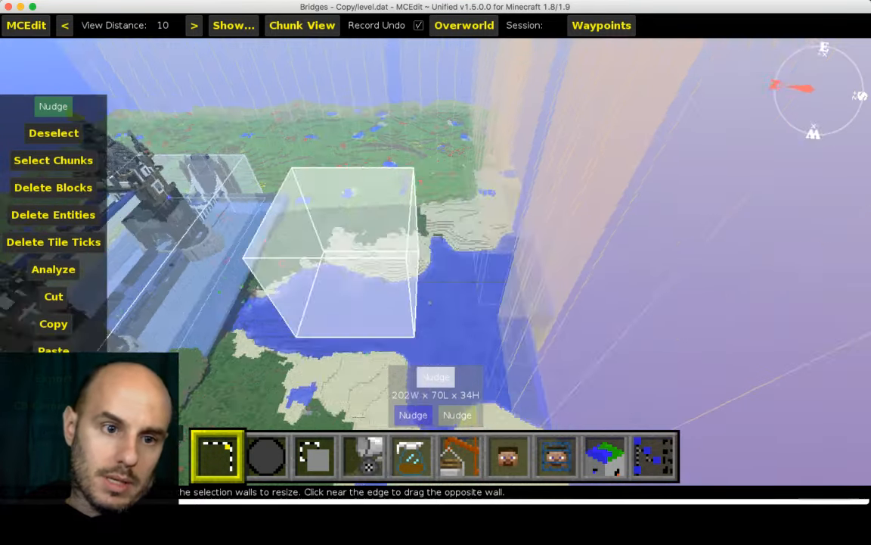
{"action": "right_click", "coordinate": [558, 319]}
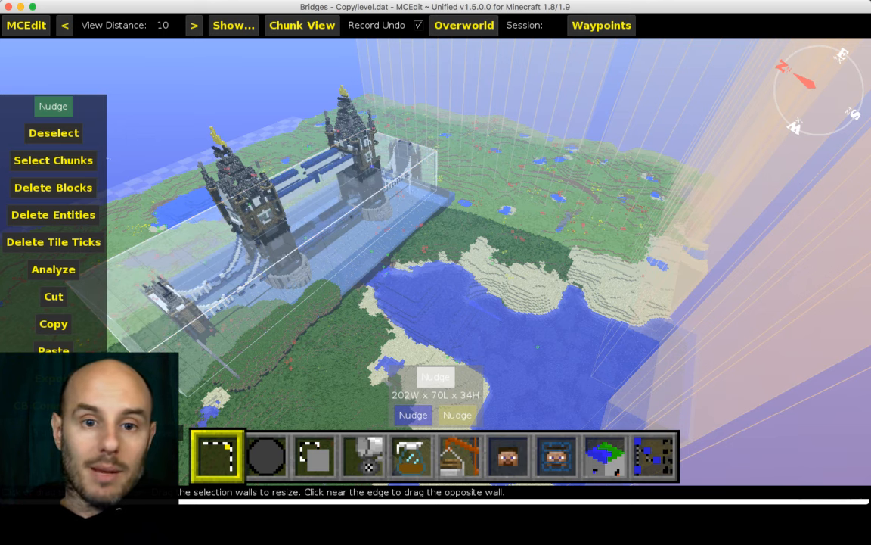
{"action": "left_click", "coordinate": [55, 134]}
{"action": "key", "text": "w"}
{"action": "key", "text": "a"}
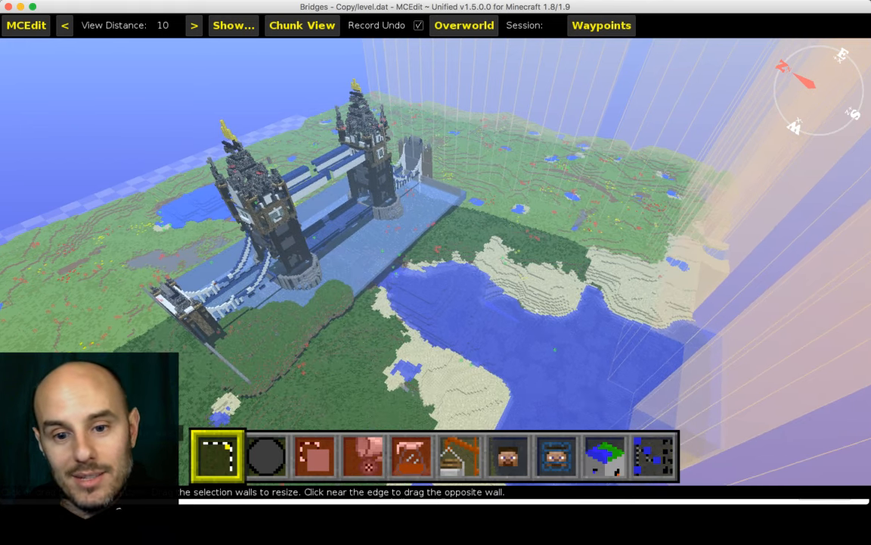
{"action": "right_click_drag", "start_coordinate": [536, 310], "coordinate": [627, 401]}
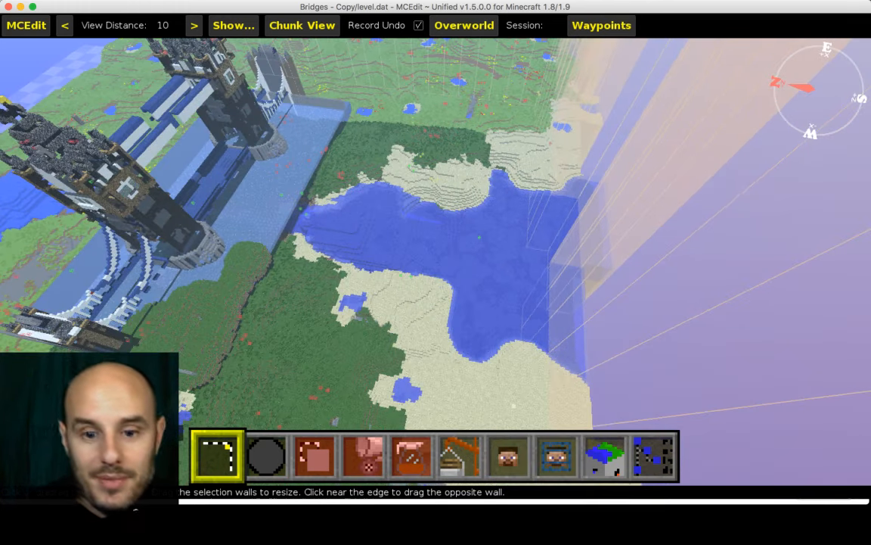
Load Copy of London Tower bridge (1).schematic from the Downloads folder for import into the world.
{"action": "left_click", "coordinate": [458, 452]}
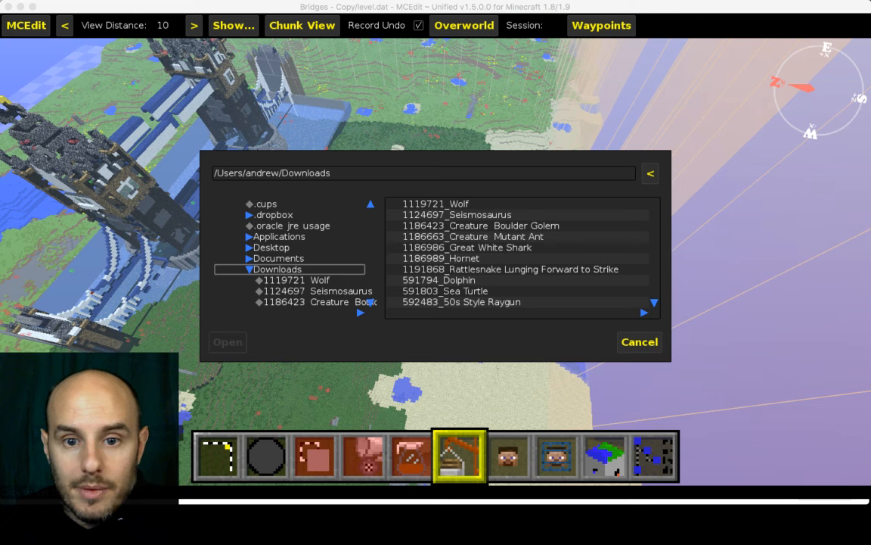
{"action": "scroll", "coordinate": [522, 253], "scroll_direction": "down", "scroll_amount": 10}
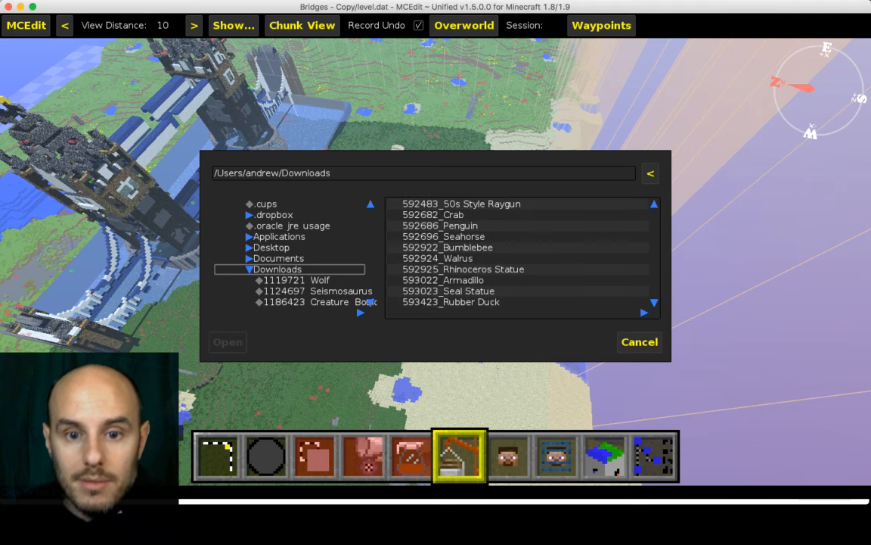
{"action": "scroll", "coordinate": [522, 253], "scroll_direction": "down", "scroll_amount": 10}
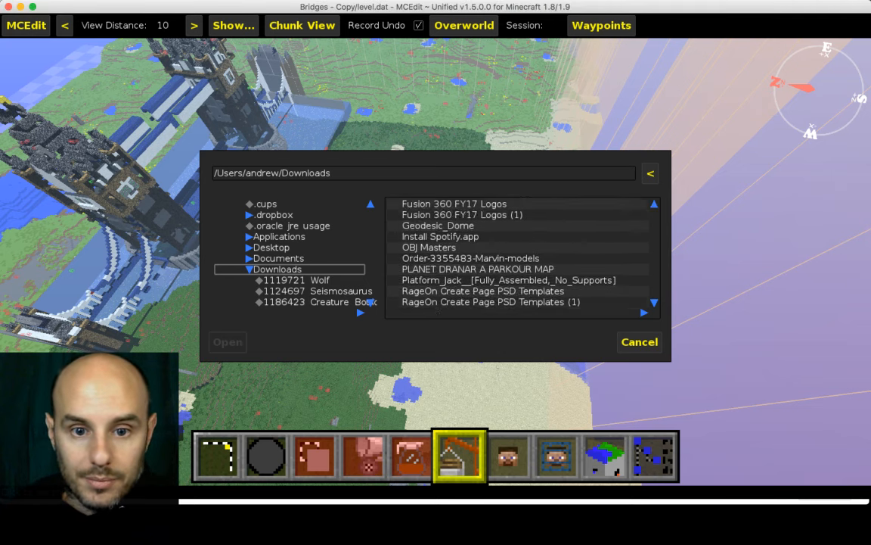
{"action": "scroll", "coordinate": [522, 254], "scroll_direction": "down", "scroll_amount": 8}
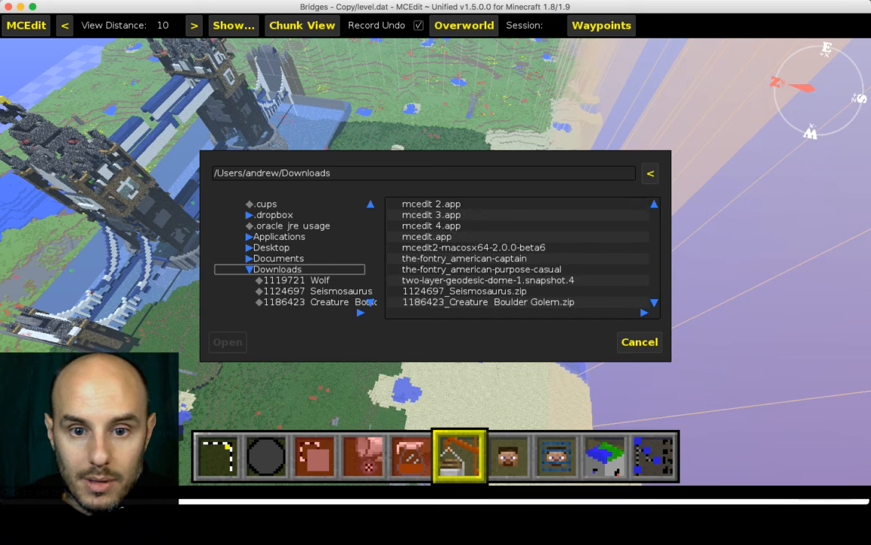
{"action": "scroll", "coordinate": [522, 253], "scroll_direction": "down", "scroll_amount": 5}
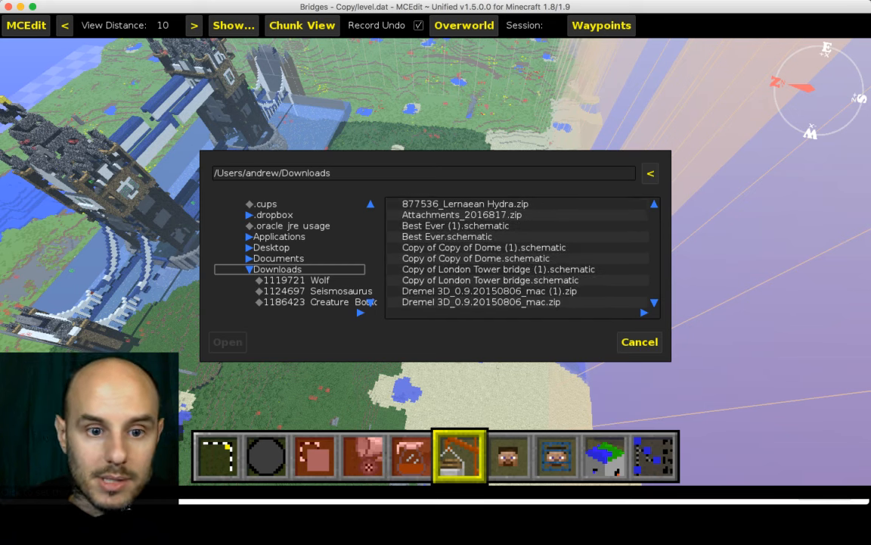
{"action": "left_click", "coordinate": [499, 269]}
{"action": "left_click", "coordinate": [227, 342]}
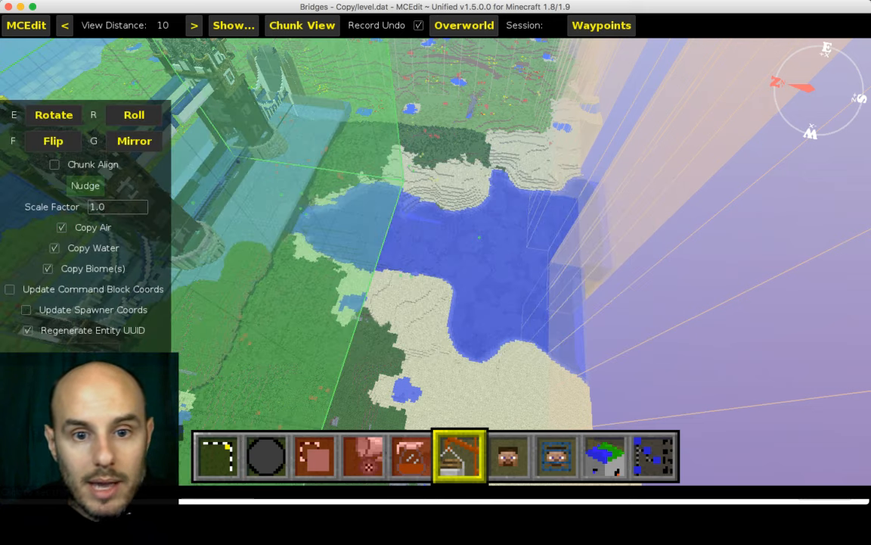
Place the imported bridge copy across the lake near the southern edge of the world.
{"action": "key", "text": "d"}
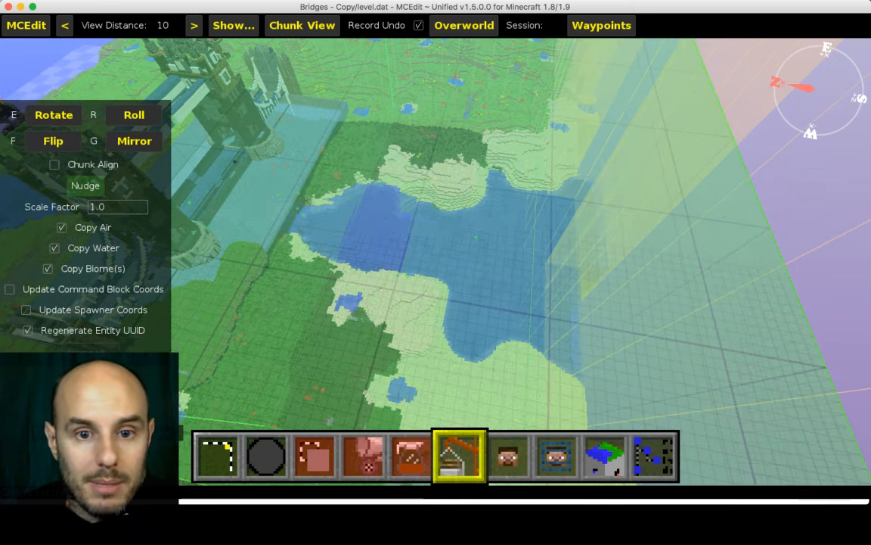
{"action": "key", "text": "d"}
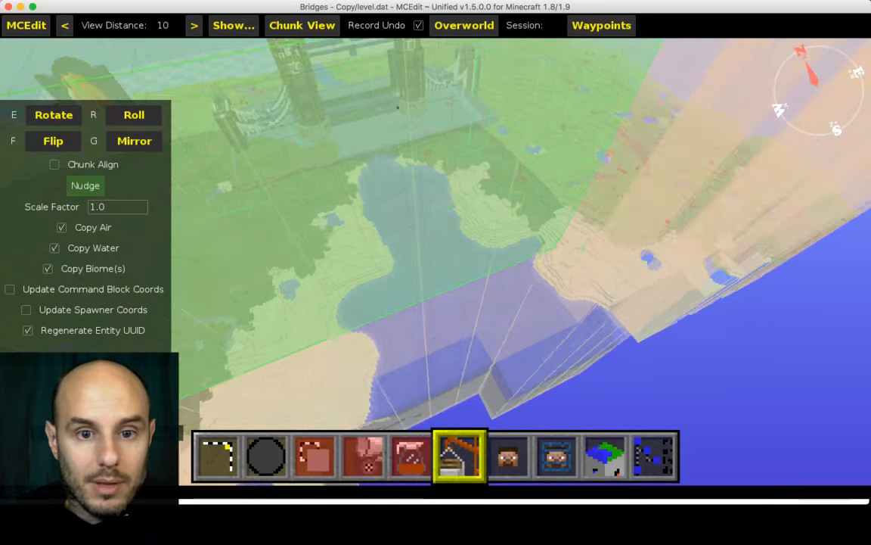
{"action": "key", "text": "s"}
{"action": "key", "text": "w"}
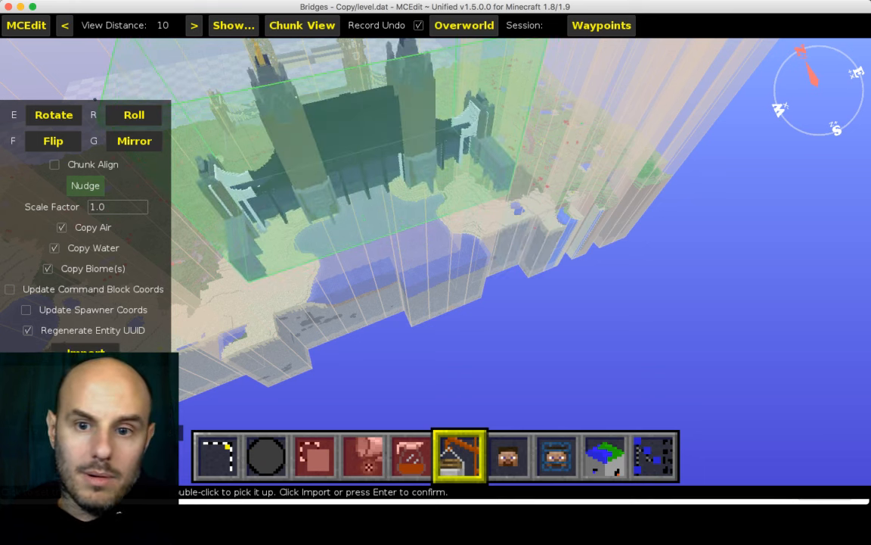
{"action": "key", "text": "w"}
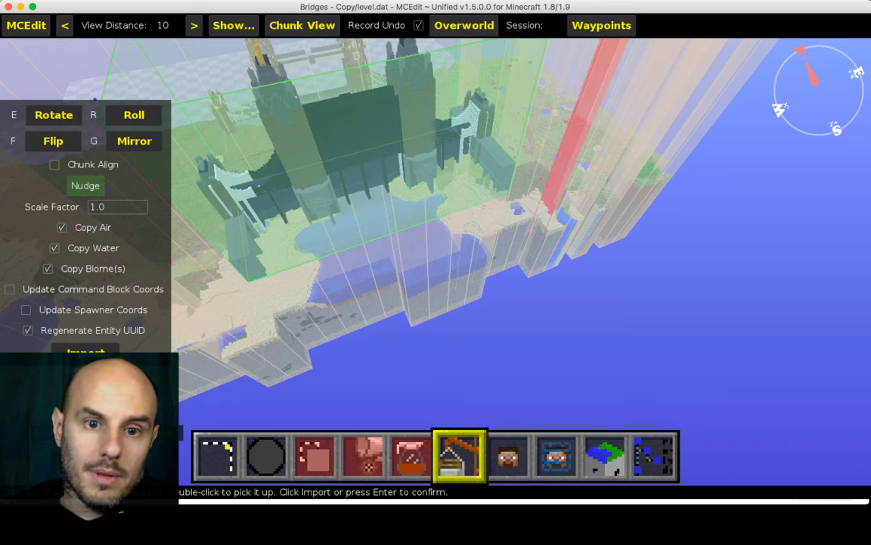
Examine from several sides how the placed bridge copy sits across the lake and its sandy shores.
{"action": "key", "text": "shift"}
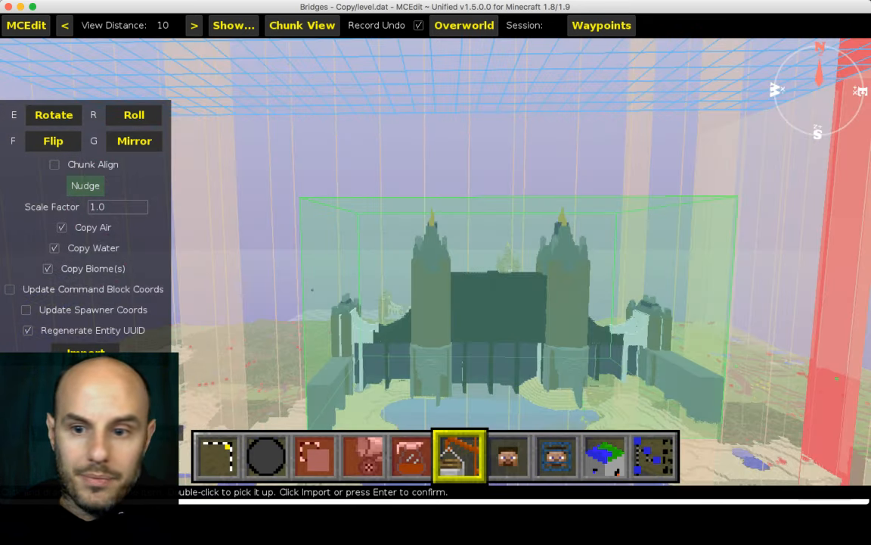
{"action": "key", "text": "s"}
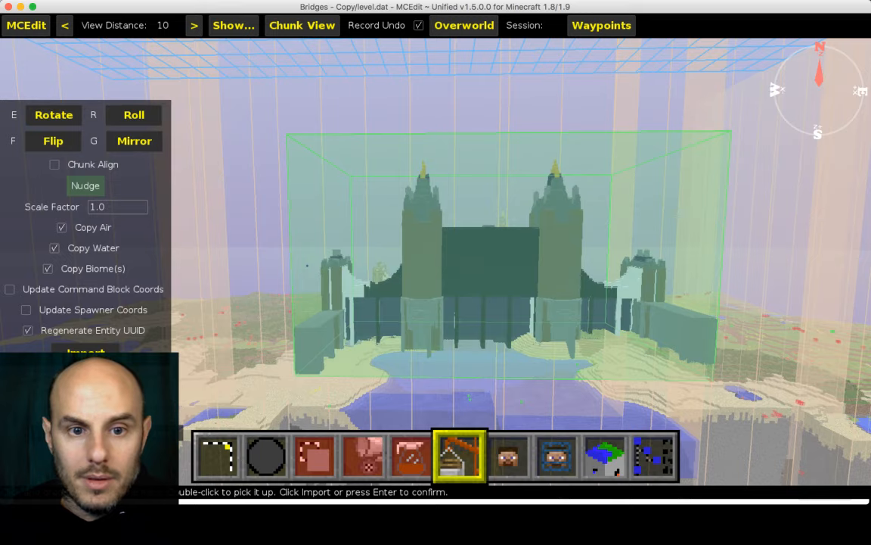
{"action": "key", "text": "a"}
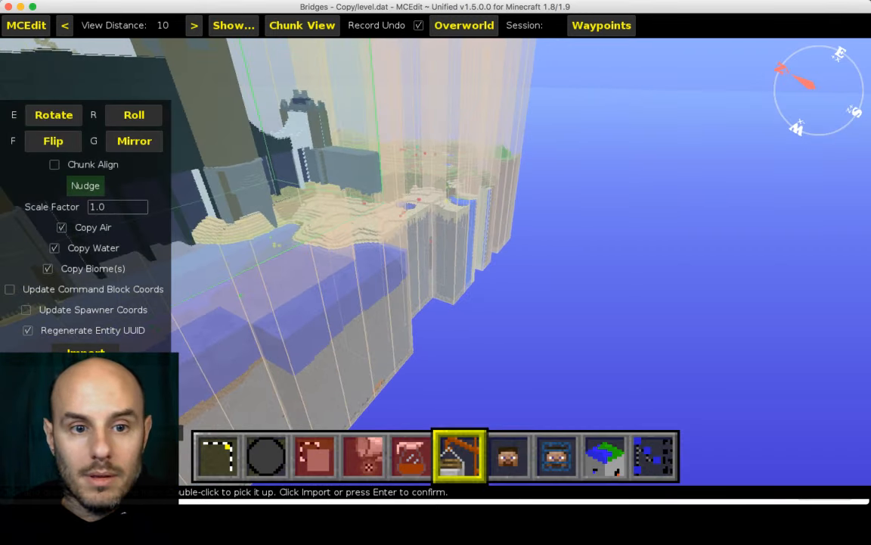
{"action": "key", "text": "a"}
{"action": "key", "text": "s"}
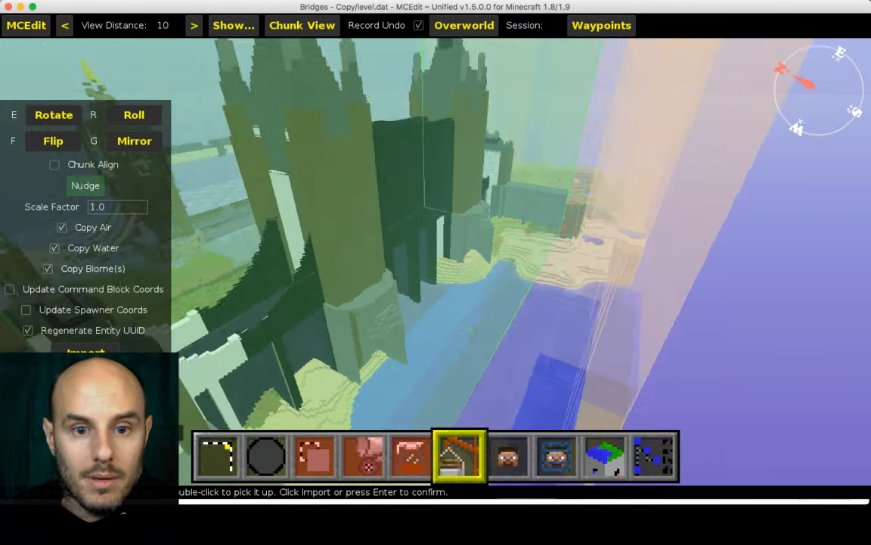
{"action": "key", "text": "s"}
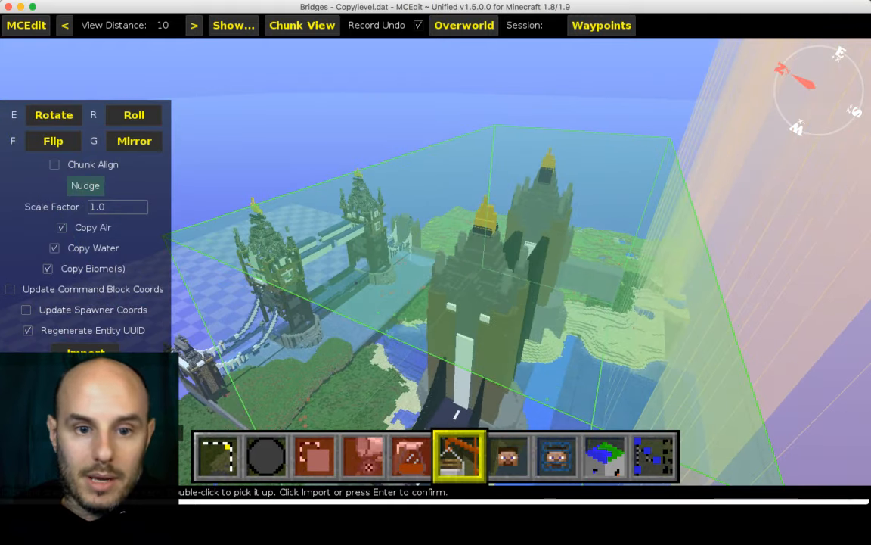
{"action": "key", "text": "d"}
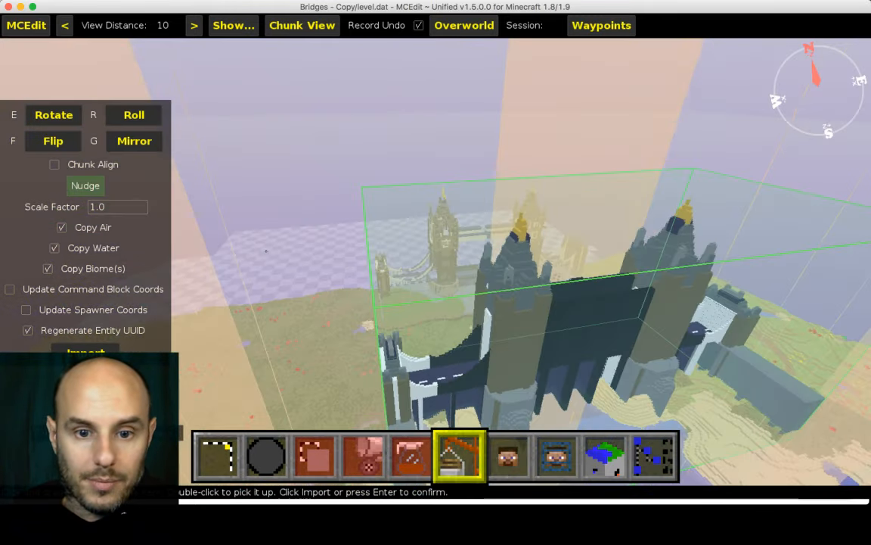
{"action": "key", "text": "d"}
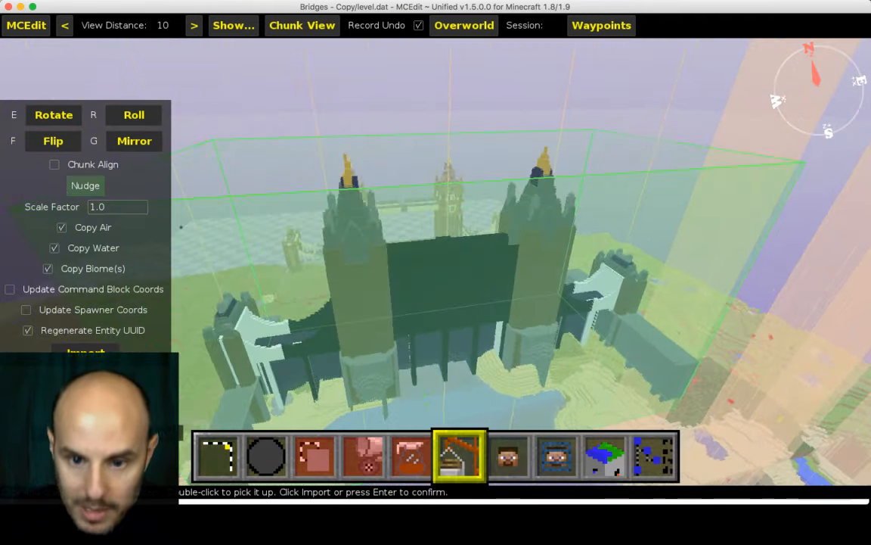
Nudge the bridge copy vertically, lowering and slightly raising it so its foundations sit in the lake.
{"action": "key", "text": "shift"}
{"action": "key", "text": "shift"}
{"action": "key", "text": "shift"}
{"action": "key", "text": "shift"}
{"action": "key", "text": "shift"}
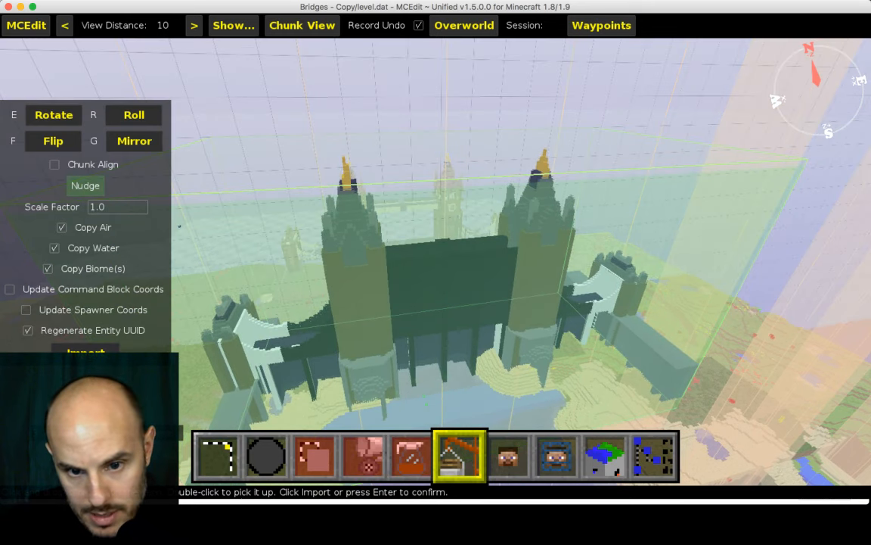
{"action": "key", "text": "shift"}
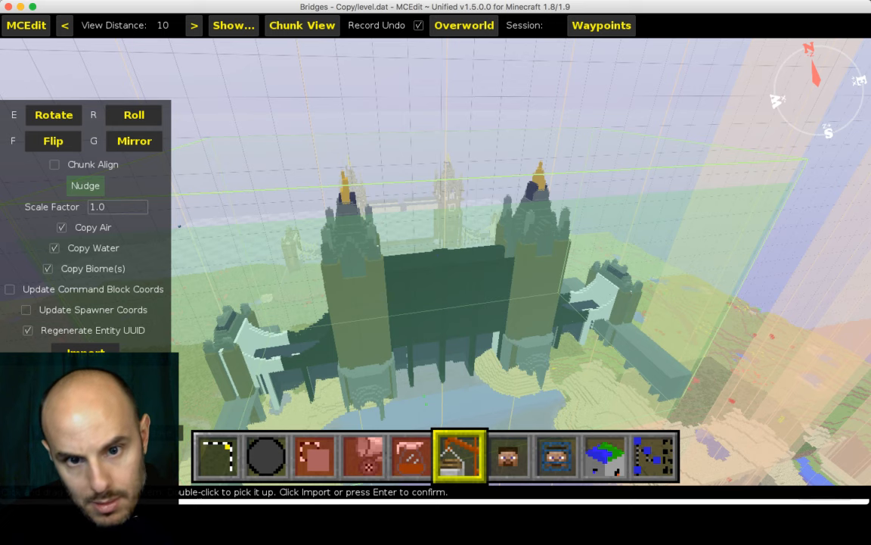
{"action": "key", "text": "space"}
{"action": "key", "text": "space"}
{"action": "key", "text": "space"}
{"action": "key", "text": "space"}
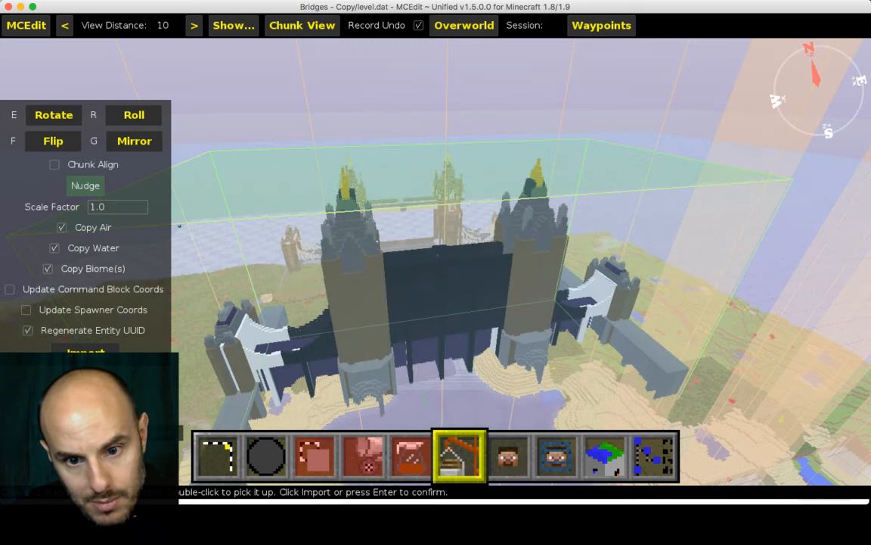
Nudge the bridge copy north and west so it spans the narrow part of the lake between the sandy banks.
{"action": "key", "text": "w"}
{"action": "key", "text": "w"}
{"action": "key", "text": "w"}
{"action": "key", "text": "w"}
{"action": "key", "text": "a"}
{"action": "key", "text": "a"}
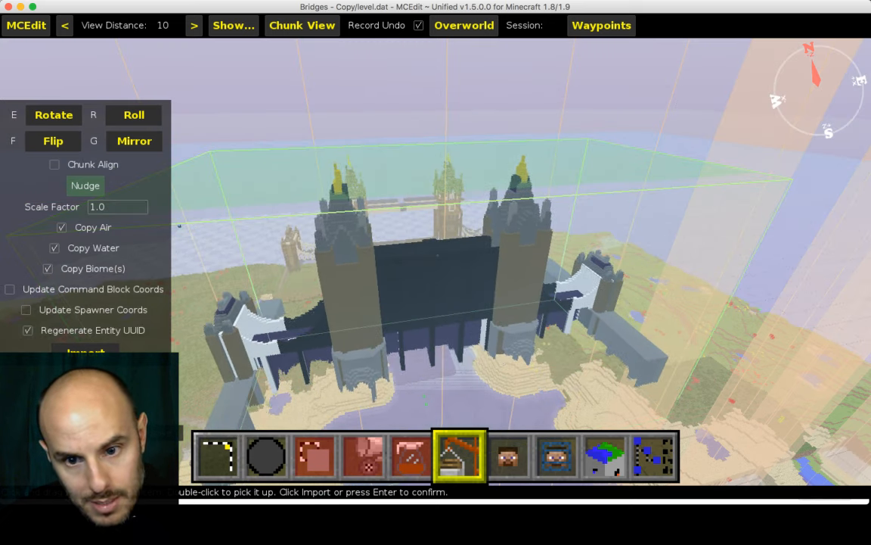
{"action": "left_click_drag", "start_coordinate": [393, 178], "coordinate": [393, 178]}
{"action": "right_click_drag", "start_coordinate": [393, 178], "coordinate": [393, 205]}
{"action": "key", "text": "d"}
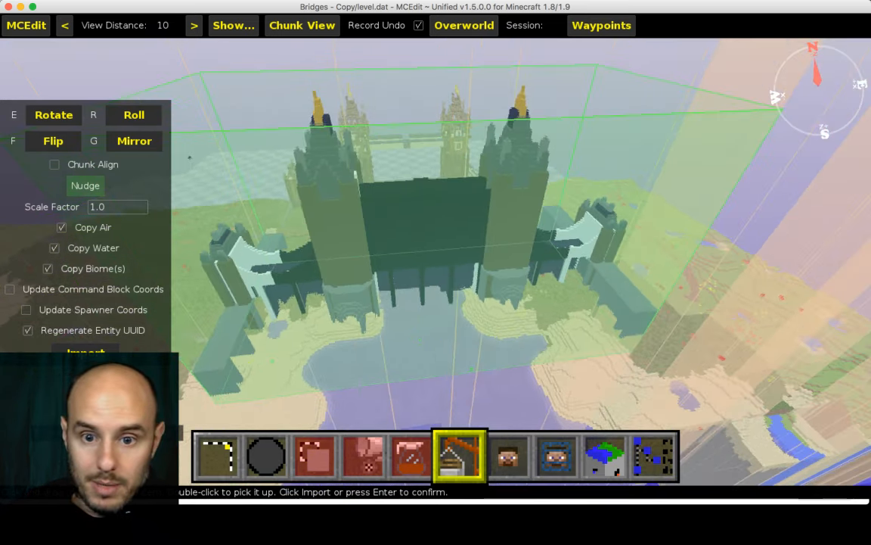
{"action": "left_click_drag", "start_coordinate": [394, 206], "coordinate": [393, 214]}
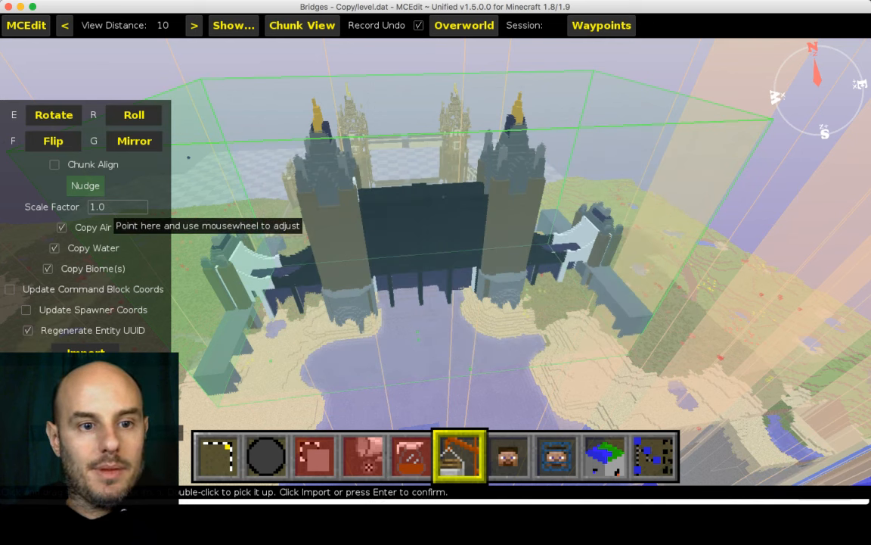
Set the bridge copy's scale factor to 0.9 and import it into the world, leaving nothing selected.
{"action": "left_click", "coordinate": [110, 206]}
{"action": "key", "text": "BackSpace"}
{"action": "key", "text": "BackSpace"}
{"action": "key", "text": "BackSpace"}
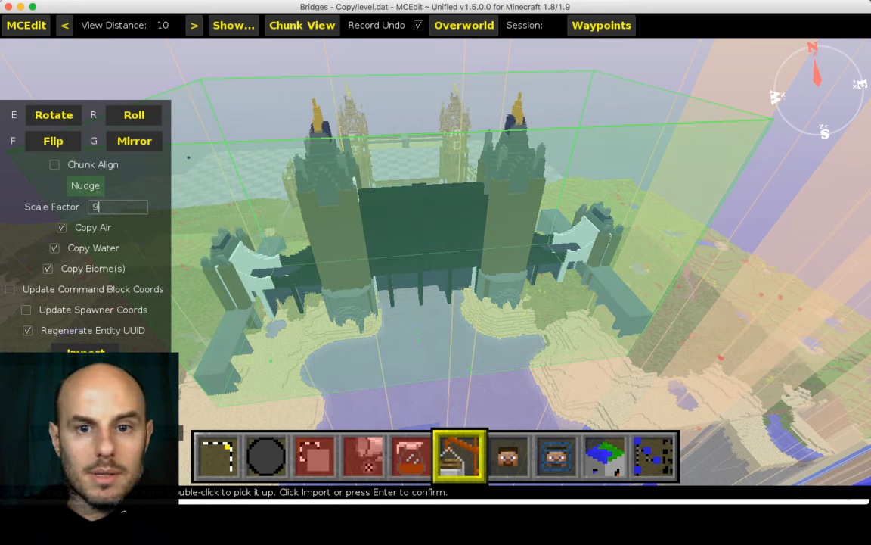
{"action": "key", "text": "Return"}
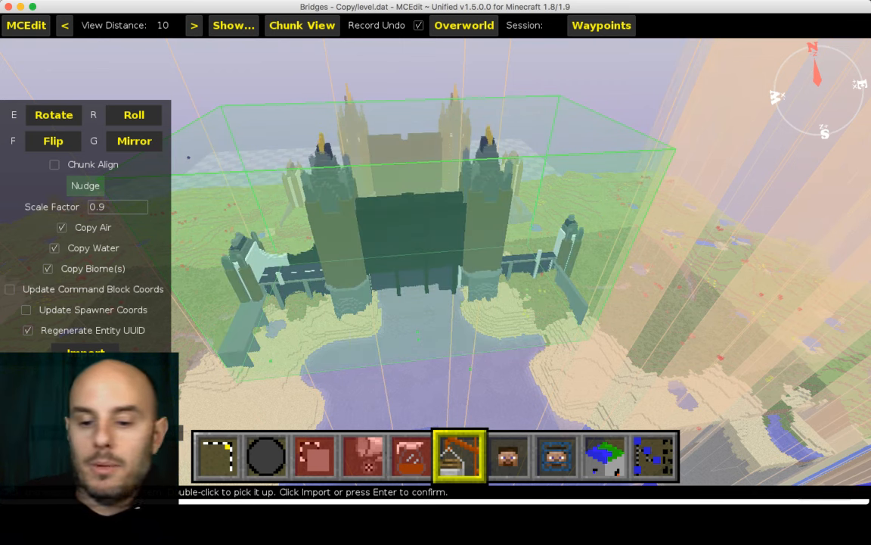
{"action": "key", "text": "Return"}
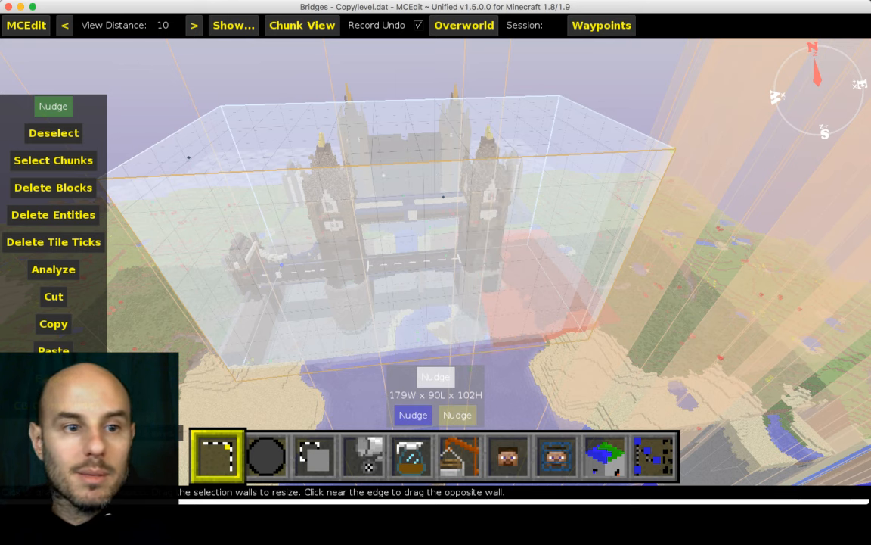
{"action": "left_click", "coordinate": [53, 133]}
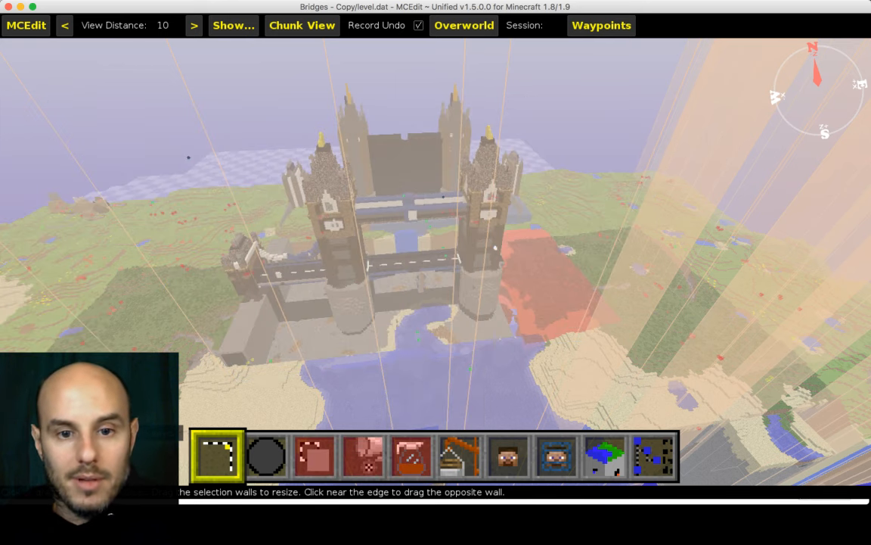
Examine the imported bridge, its tower foundations and the excavated ground around them.
{"action": "key", "text": "a"}
{"action": "key", "text": "space"}
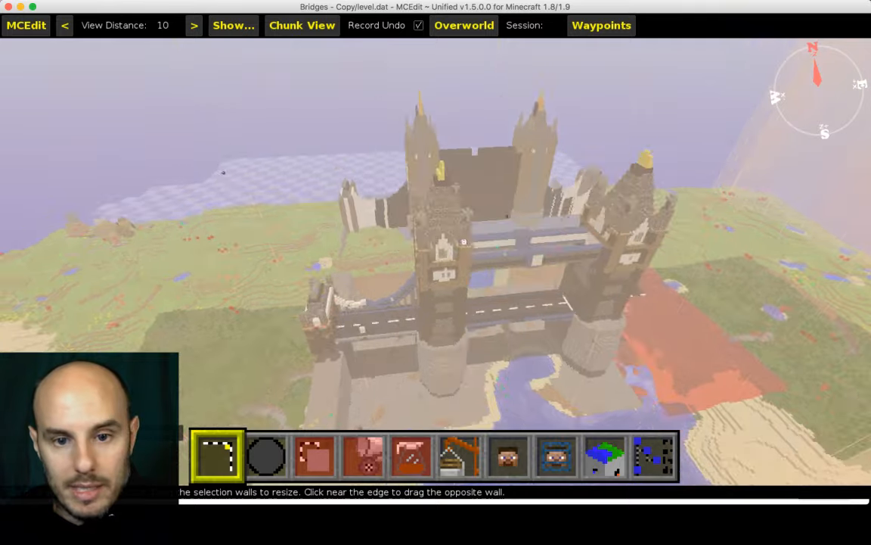
{"action": "key", "text": "a"}
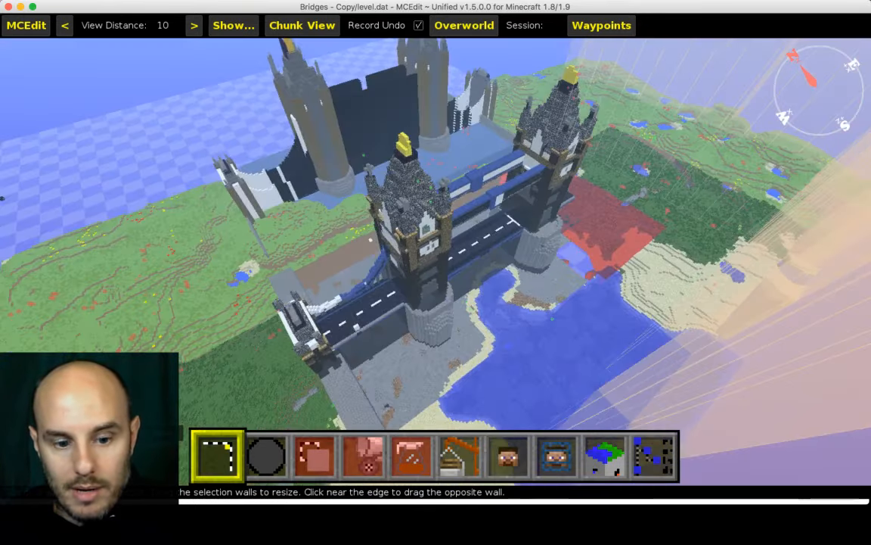
{"action": "key", "text": "s"}
{"action": "key", "text": "w"}
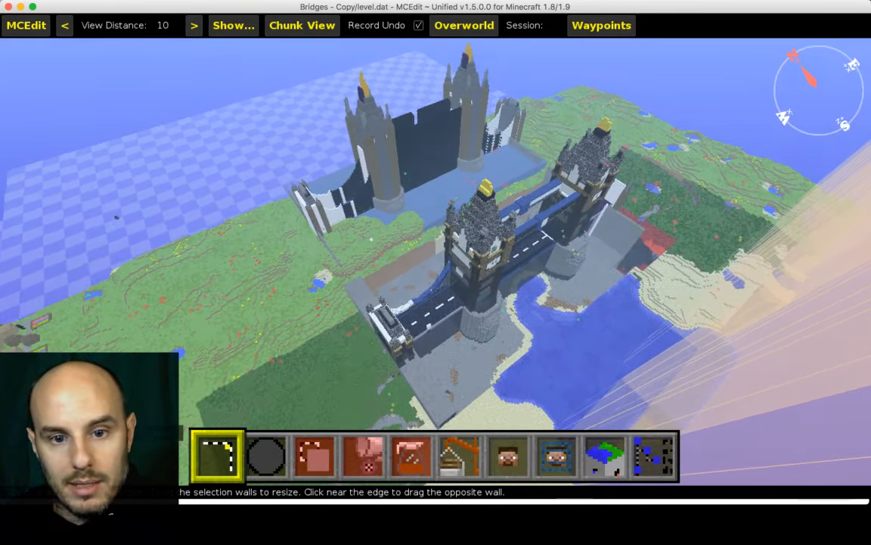
{"action": "key", "text": "shift"}
{"action": "key", "text": "w"}
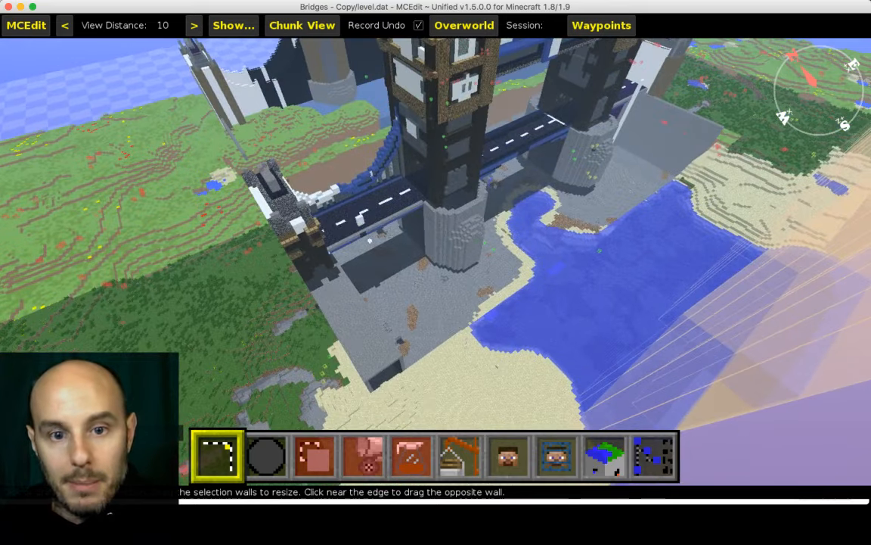
{"action": "key", "text": "d"}
{"action": "key", "text": "a"}
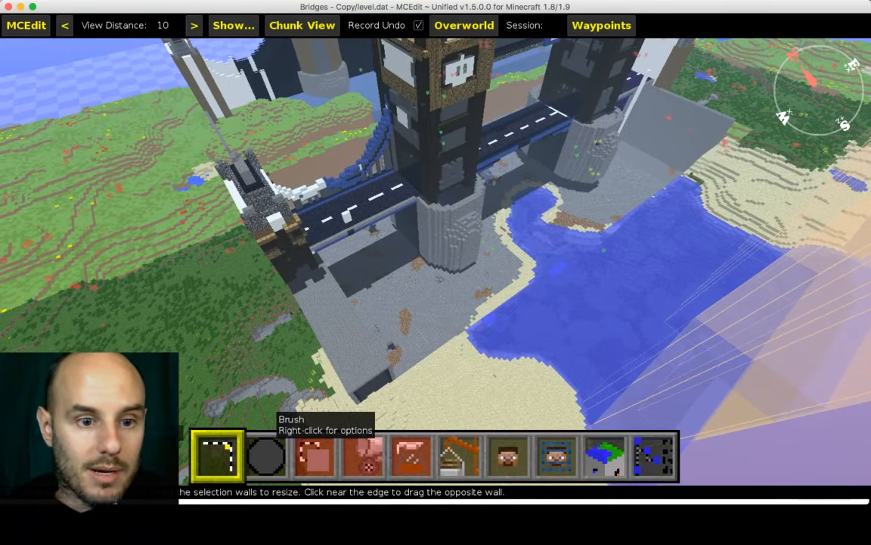
Paint Grass Block with a round Fill brush over the excavated stone floor around the bridge towers.
{"action": "left_click", "coordinate": [266, 454]}
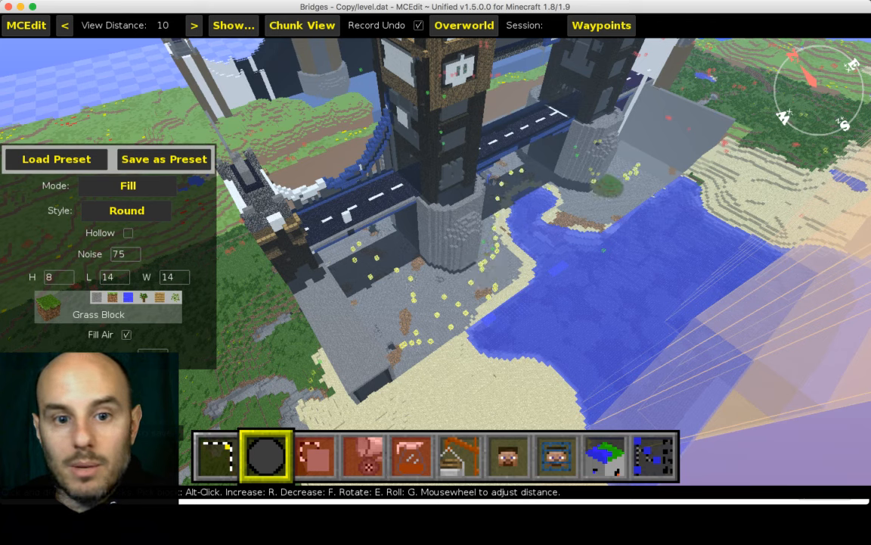
{"action": "left_click", "coordinate": [384, 259]}
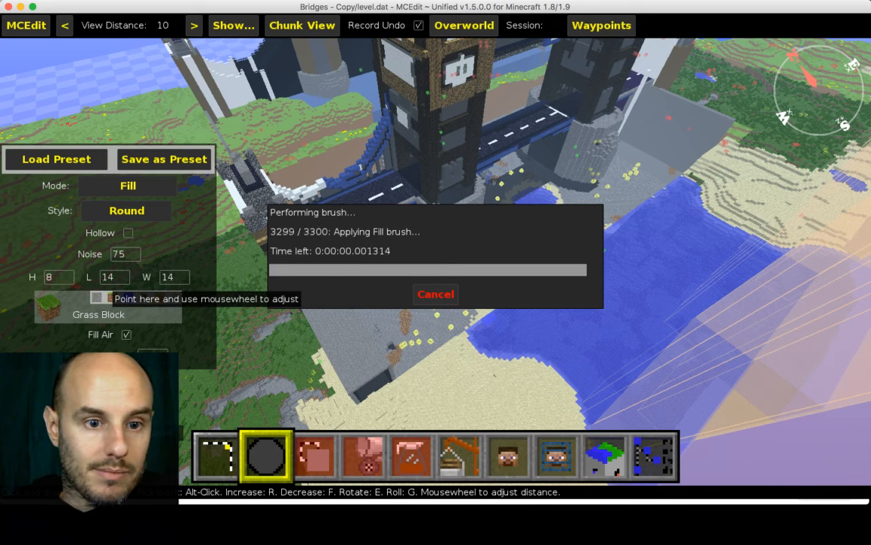
Resize the Fill brush to height 3, length 23 and width 45, and paint more grass over the pit around the towers.
{"action": "scroll", "coordinate": [174, 277], "scroll_direction": "up", "scroll_amount": 2}
{"action": "scroll", "coordinate": [174, 280], "scroll_direction": "up", "scroll_amount": 7}
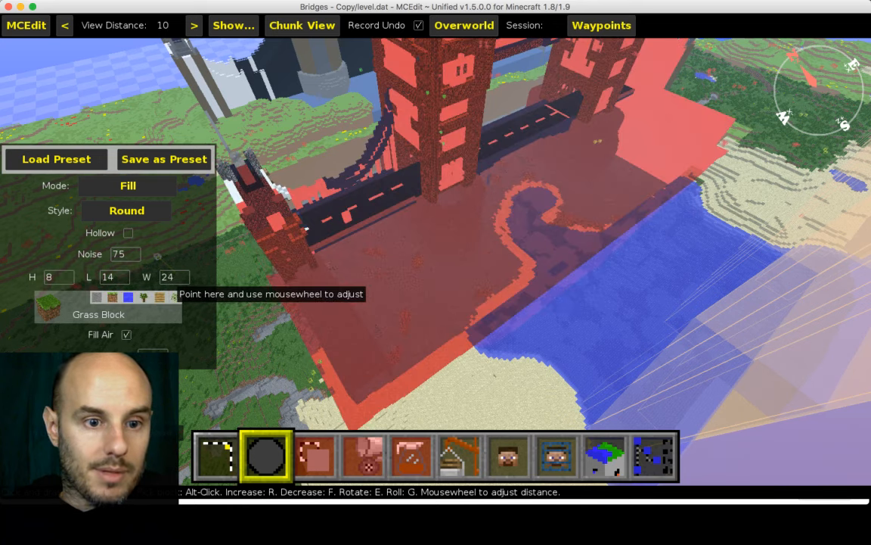
{"action": "scroll", "coordinate": [110, 280], "scroll_direction": "up", "scroll_amount": 1}
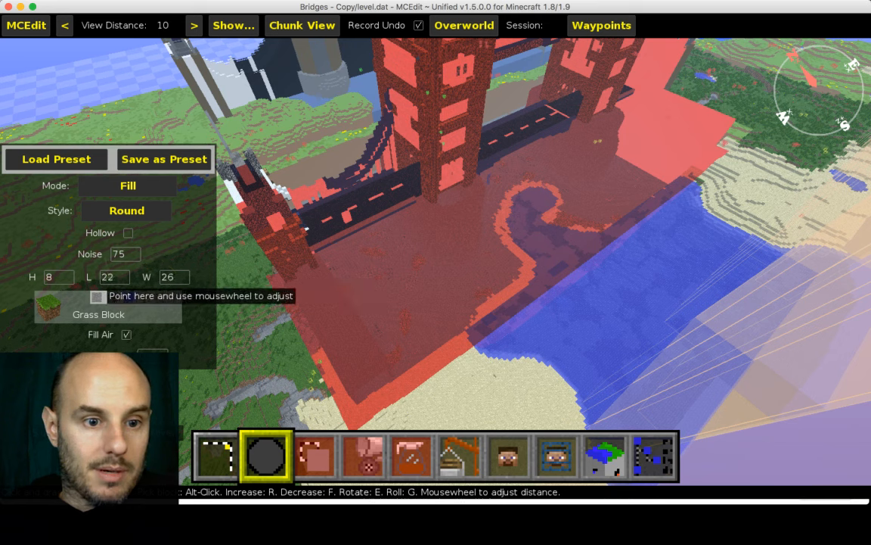
{"action": "scroll", "coordinate": [110, 278], "scroll_direction": "up", "scroll_amount": 1}
{"action": "scroll", "coordinate": [60, 279], "scroll_direction": "up", "scroll_amount": 2}
{"action": "scroll", "coordinate": [174, 278], "scroll_direction": "up", "scroll_amount": 1}
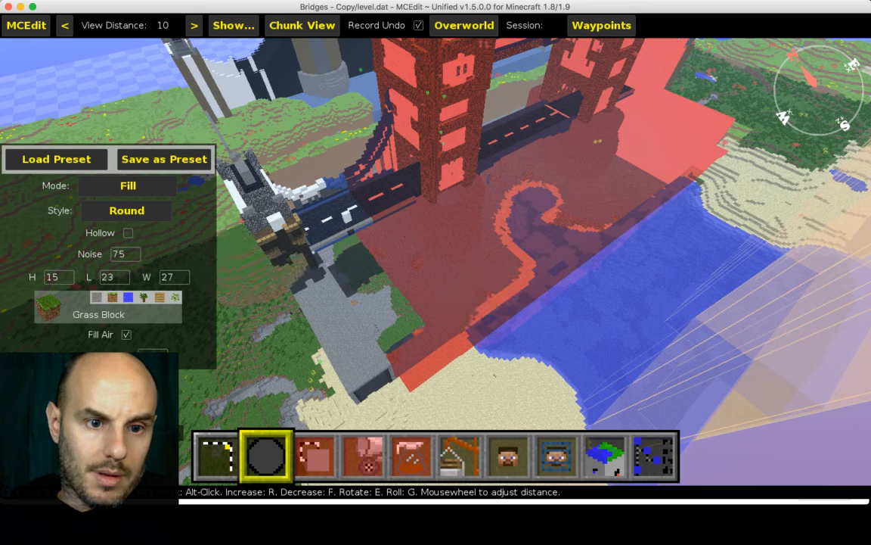
{"action": "scroll", "coordinate": [174, 281], "scroll_direction": "up", "scroll_amount": 1}
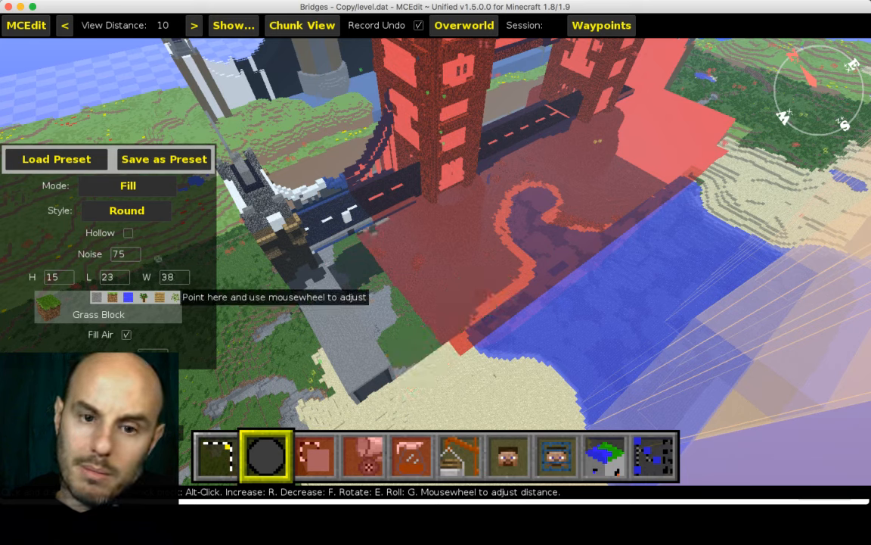
{"action": "scroll", "coordinate": [174, 278], "scroll_direction": "up", "scroll_amount": 7}
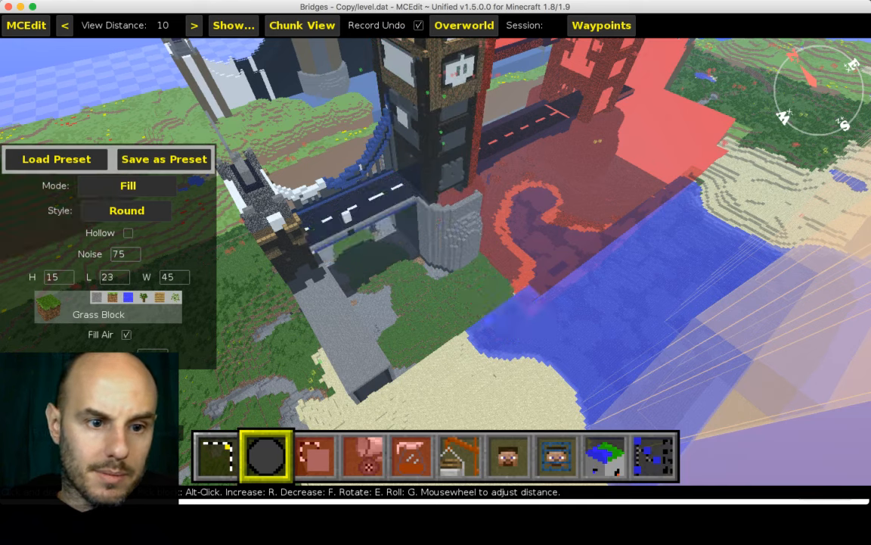
{"action": "scroll", "coordinate": [60, 279], "scroll_direction": "down", "scroll_amount": 1}
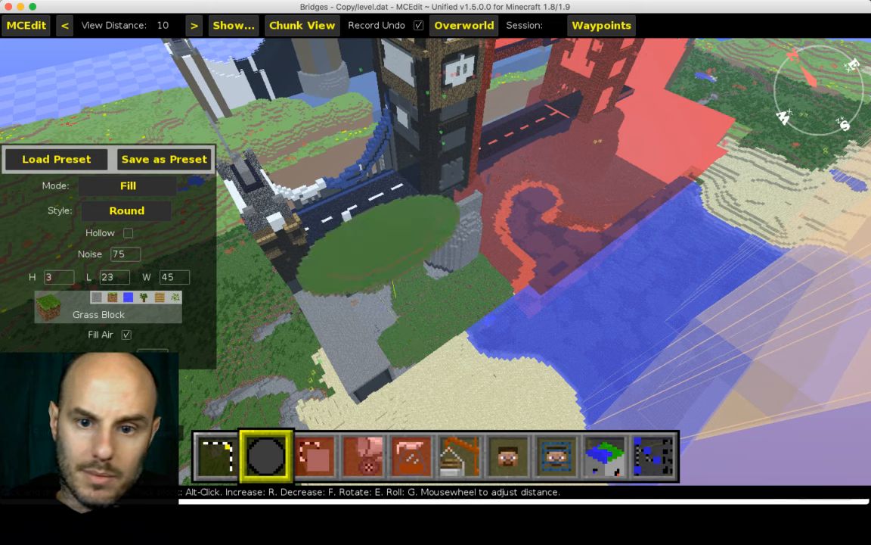
{"action": "mouse_move", "coordinate": [555, 218]}
{"action": "left_mouse_down"}
{"action": "mouse_move", "coordinate": [649, 163]}
{"action": "mouse_move", "coordinate": [654, 142]}
{"action": "left_mouse_up"}
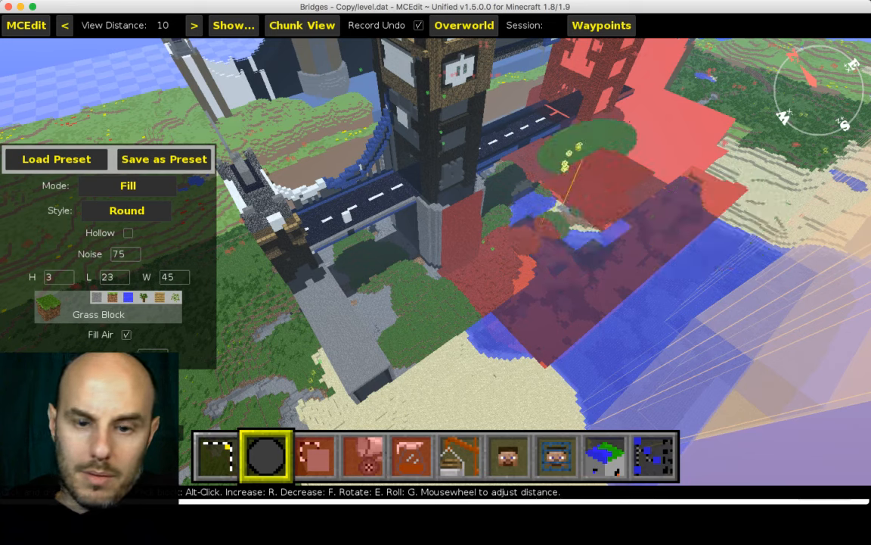
{"action": "left_click", "coordinate": [626, 95]}
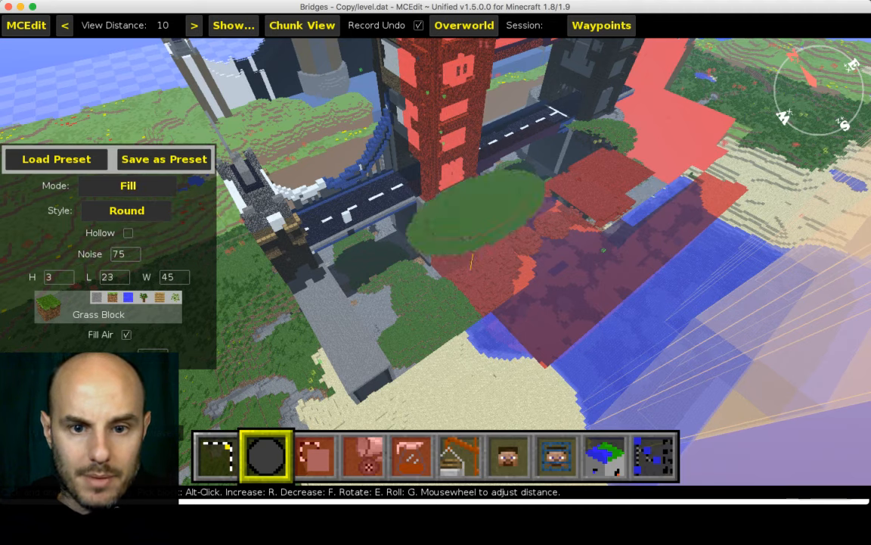
Switch the Fill brush's block to flowing water at source level and paint it over the pit on the bridge's south side.
{"action": "right_click", "coordinate": [436, 262]}
{"action": "key", "text": "d"}
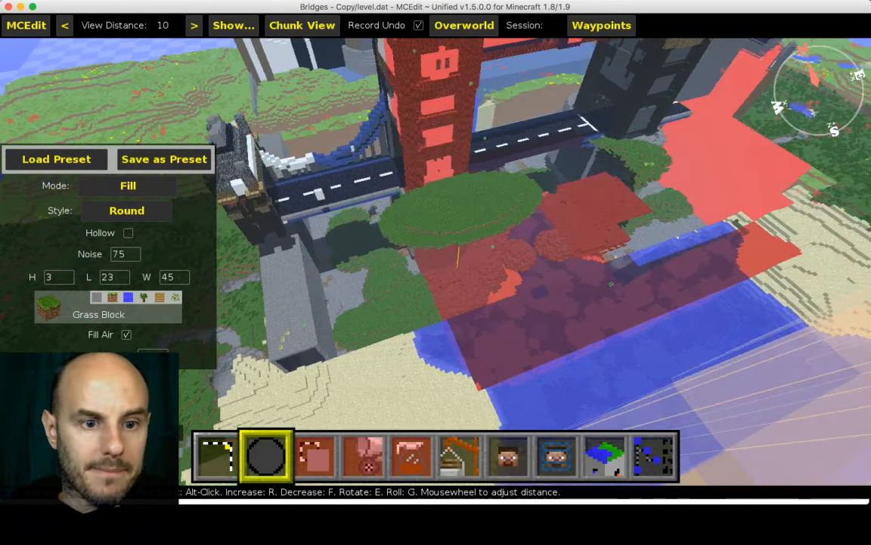
{"action": "right_click", "coordinate": [436, 261]}
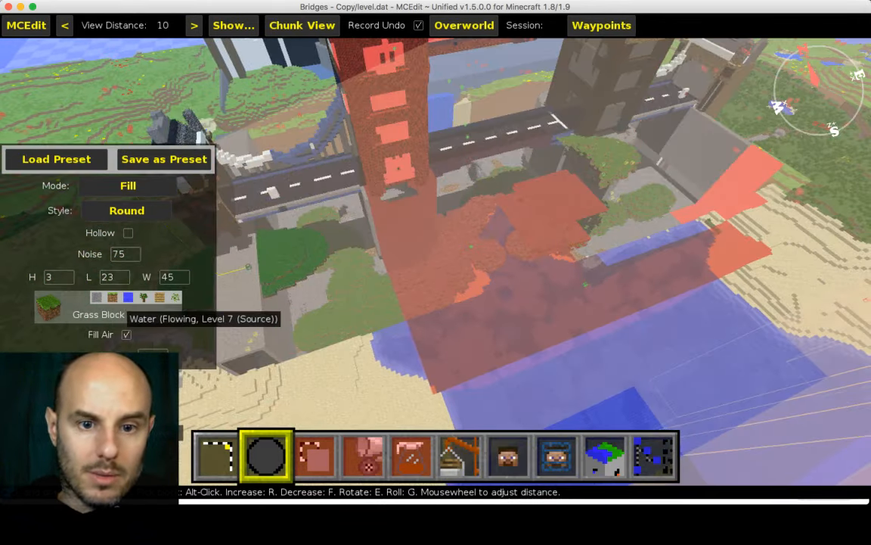
{"action": "left_click", "coordinate": [128, 297]}
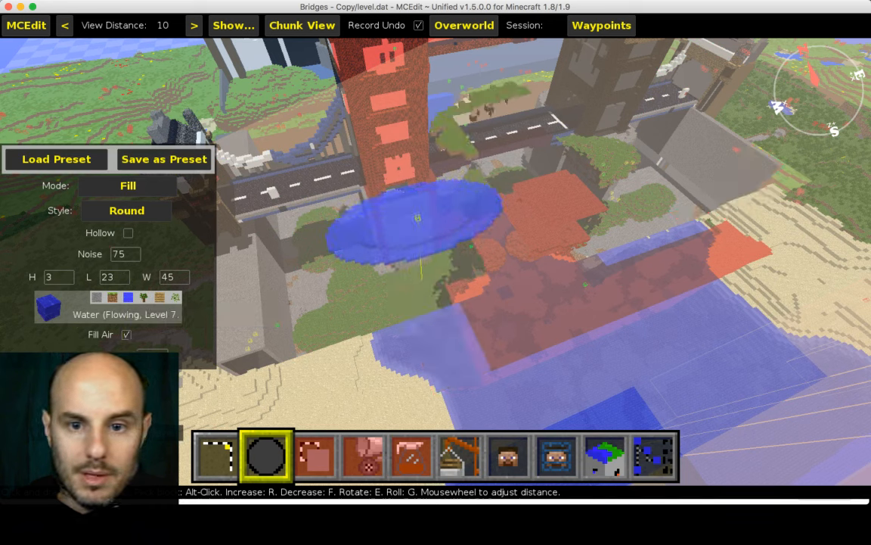
{"action": "mouse_move", "coordinate": [418, 218]}
{"action": "left_mouse_down"}
{"action": "mouse_move", "coordinate": [536, 189]}
{"action": "mouse_move", "coordinate": [583, 155]}
{"action": "mouse_move", "coordinate": [730, 133]}
{"action": "mouse_move", "coordinate": [656, 169]}
{"action": "left_mouse_up"}
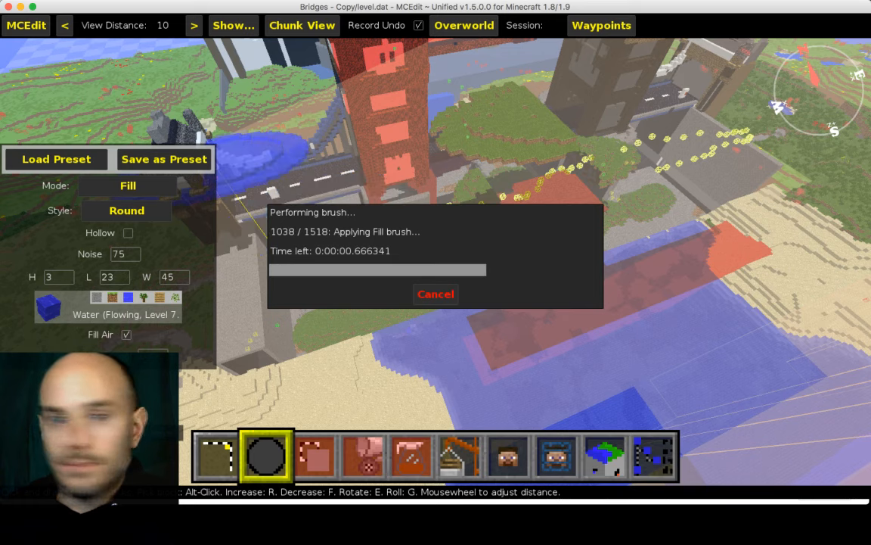
Paint water over the excavated pit along the bridge's north side.
{"action": "key", "text": "a"}
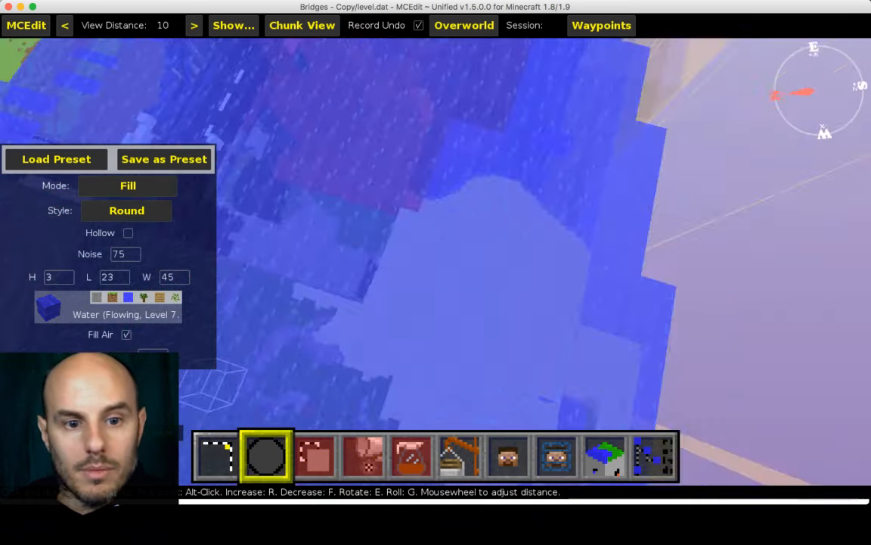
{"action": "key", "text": "a"}
{"action": "key", "text": "s"}
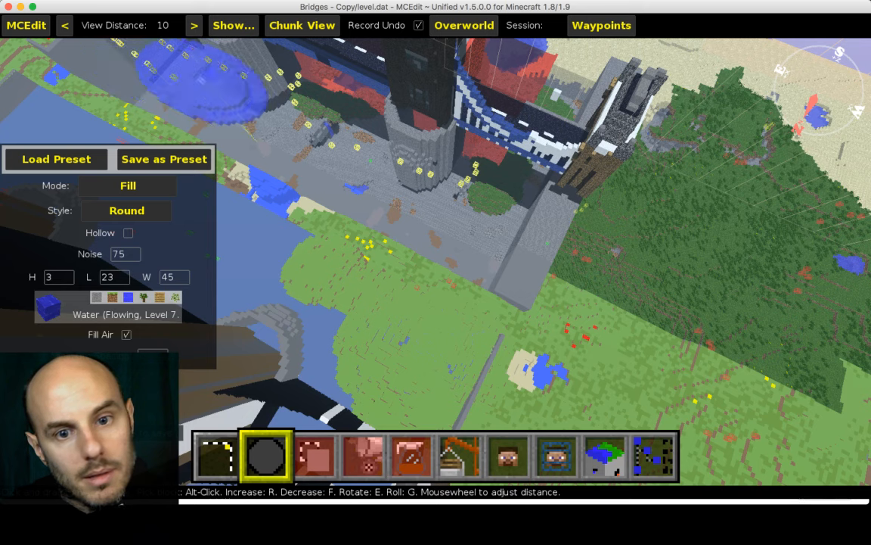
{"action": "left_click", "coordinate": [454, 198]}
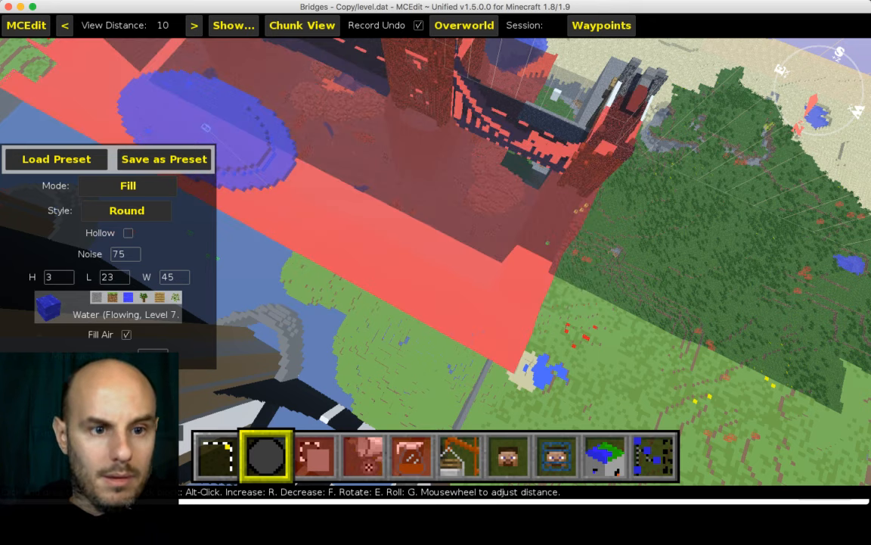
{"action": "key", "text": "s"}
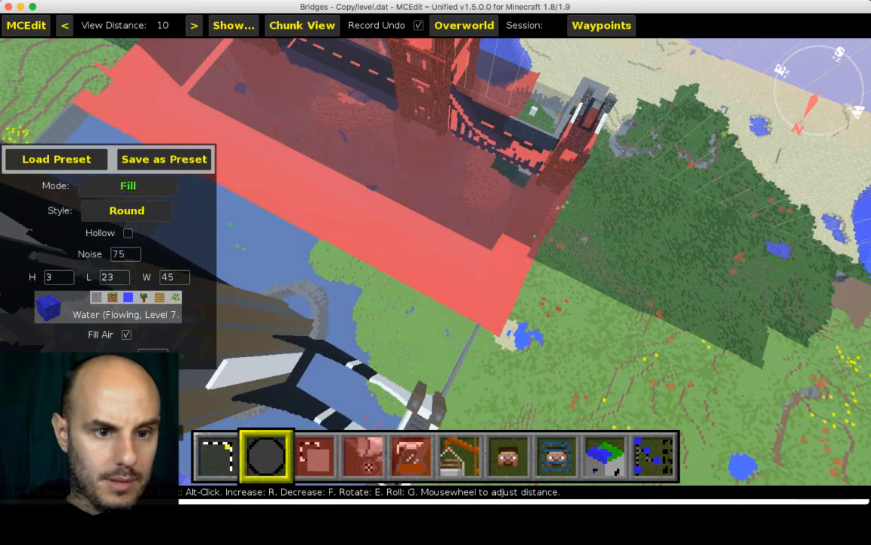
Switch the brush to Erode mode and reduce its length to 15 and its width to 35.
{"action": "left_click", "coordinate": [127, 185]}
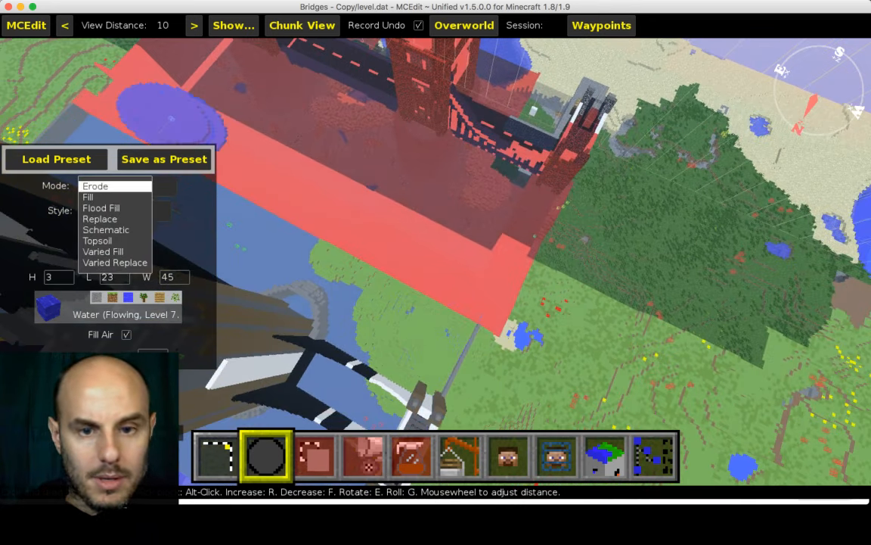
{"action": "left_click", "coordinate": [95, 186]}
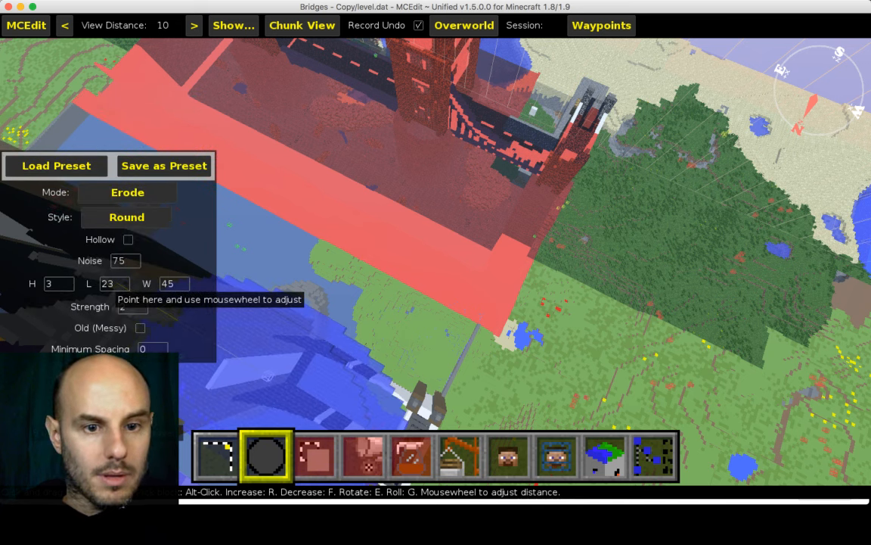
{"action": "scroll", "coordinate": [113, 286], "scroll_direction": "down", "scroll_amount": 8}
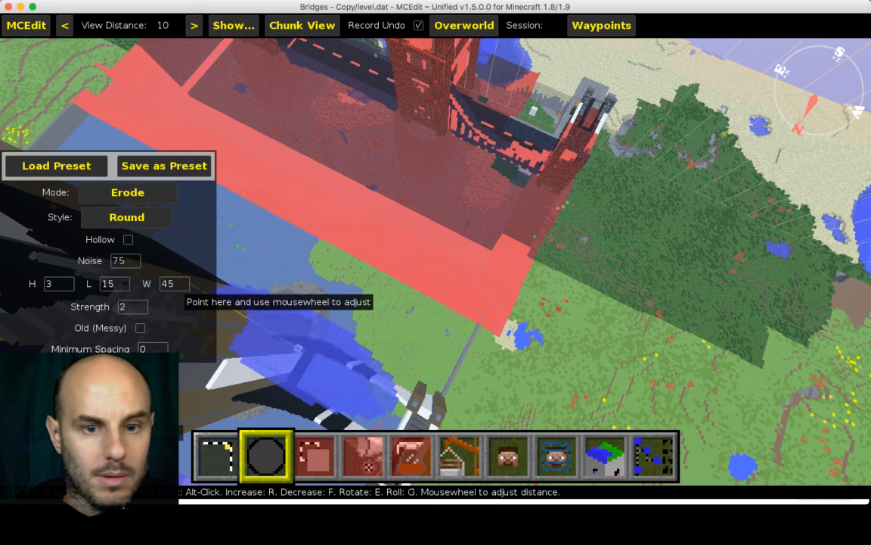
{"action": "scroll", "coordinate": [175, 284], "scroll_direction": "down", "scroll_amount": 10}
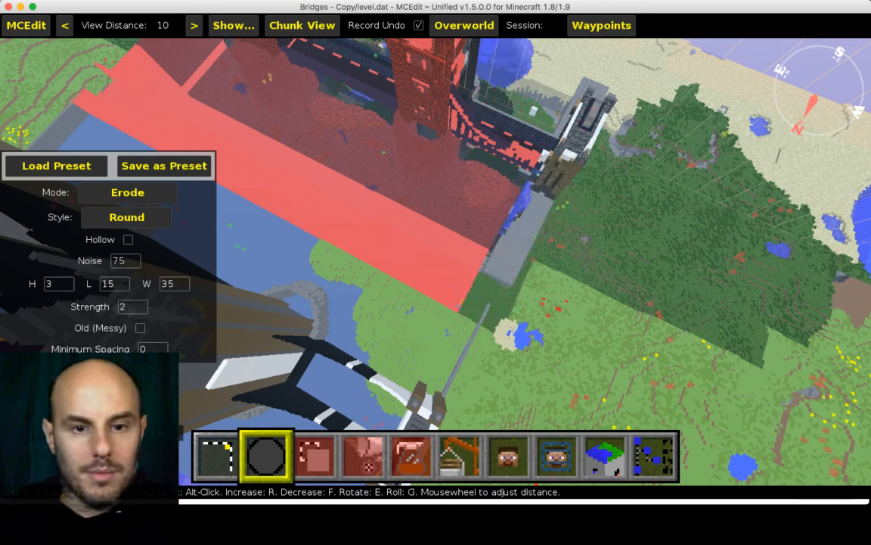
Undo the water painted over the pit on the bridge's north side and return to the Select tool.
{"action": "right_click", "coordinate": [435, 257]}
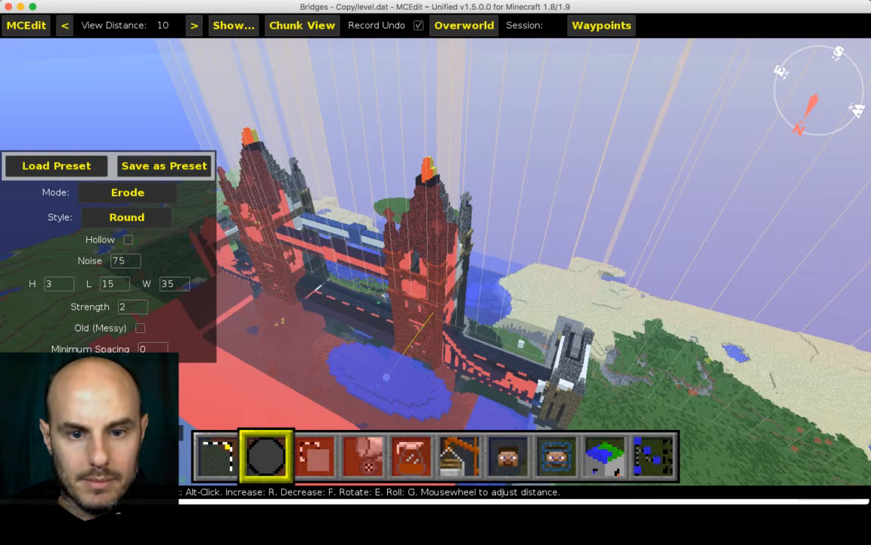
{"action": "key", "text": "w"}
{"action": "key", "text": "w"}
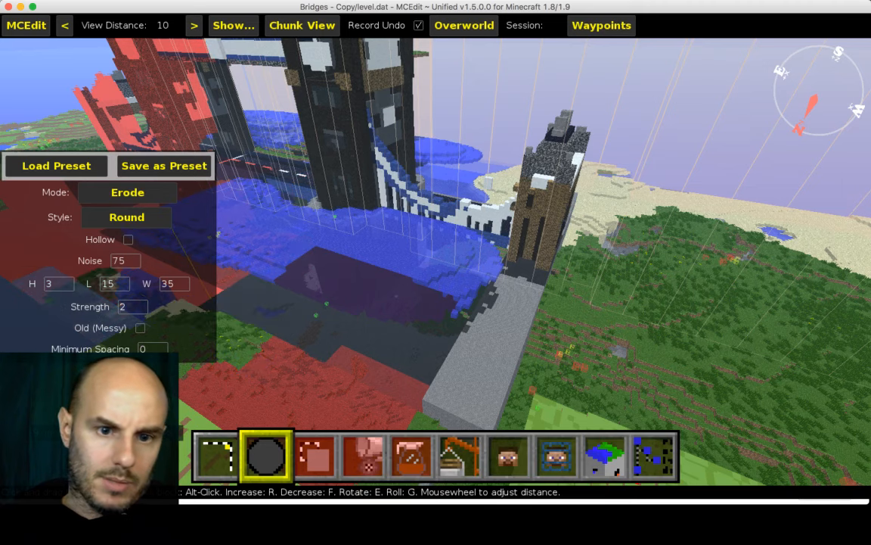
{"action": "key", "text": "a"}
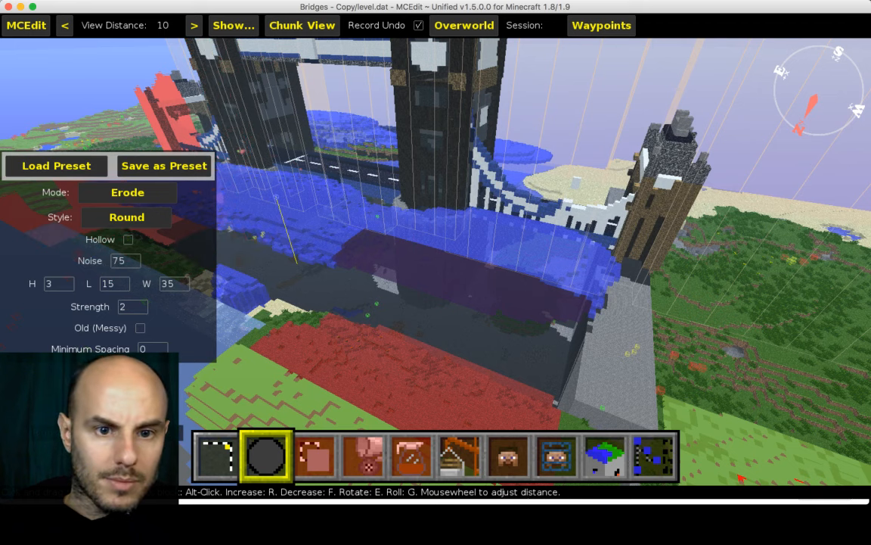
{"action": "key", "text": "ctrl+z"}
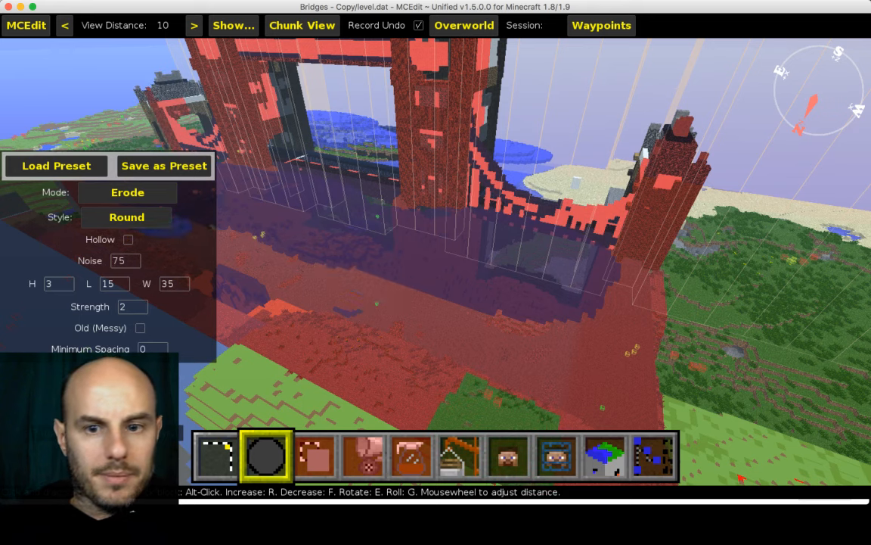
{"action": "key", "text": "1"}
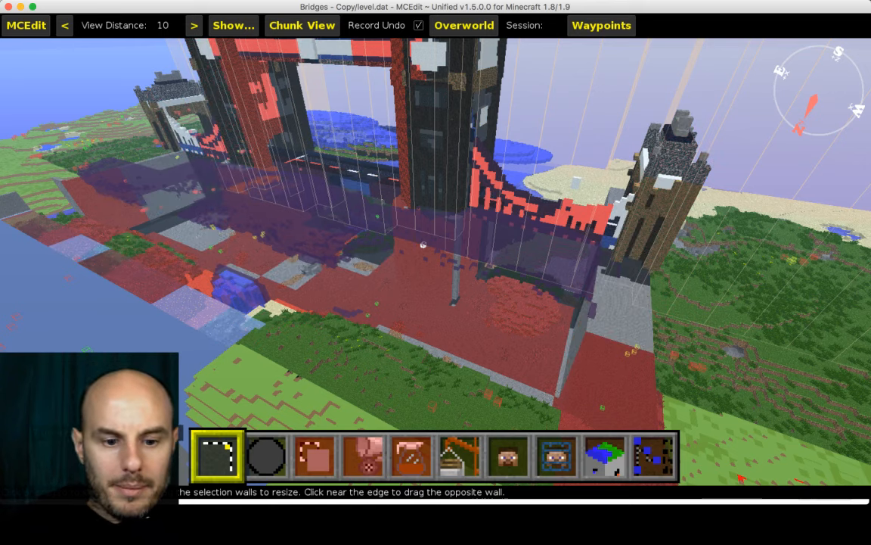
Return to the Erode brush at the bridge's south side and set its length to 10 and its width to 14.
{"action": "key", "text": "d"}
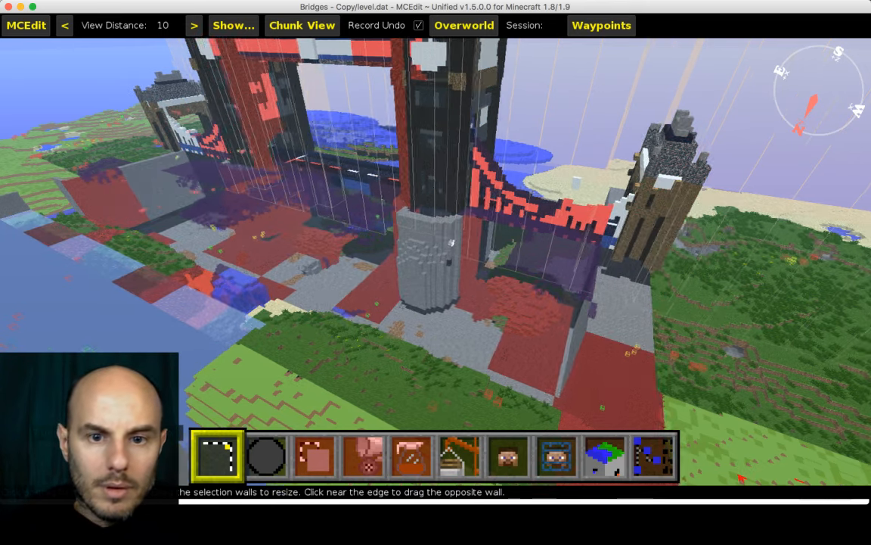
{"action": "right_click", "coordinate": [509, 253]}
{"action": "key", "text": "d"}
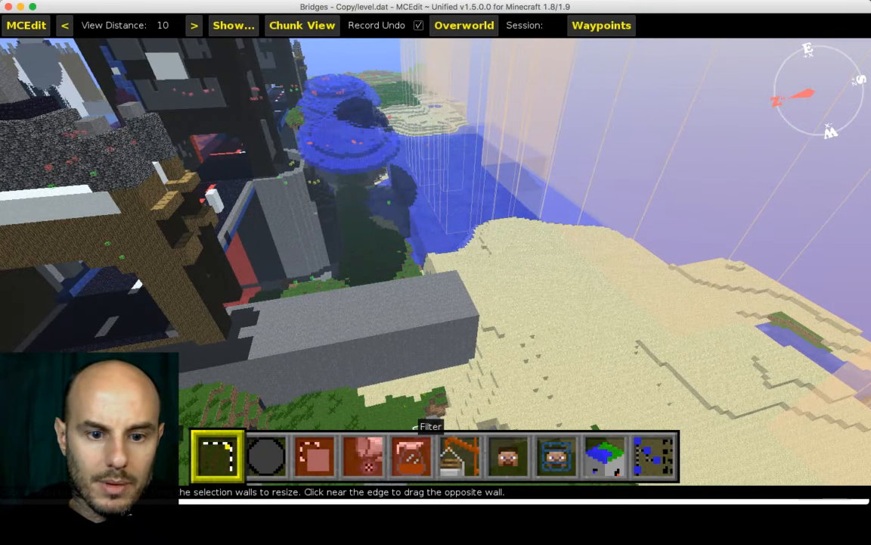
{"action": "left_click", "coordinate": [266, 453]}
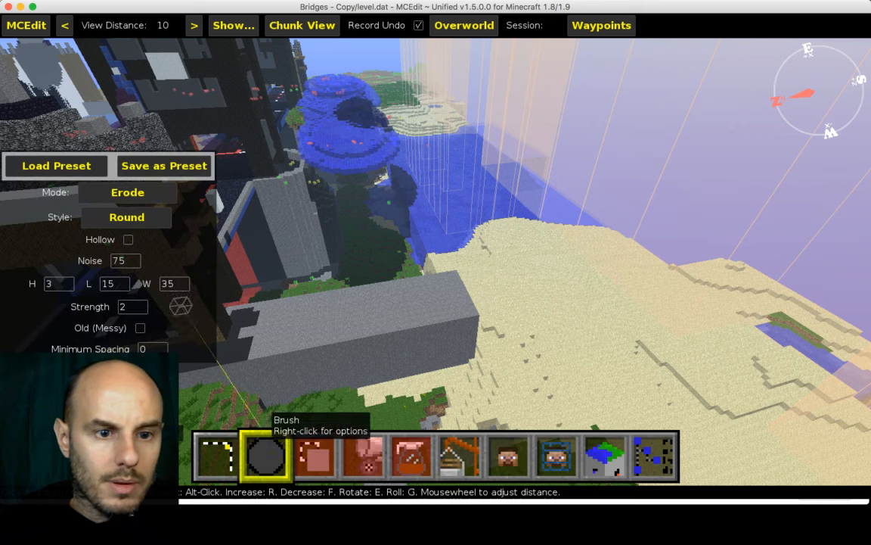
{"action": "scroll", "coordinate": [121, 283], "scroll_direction": "down", "scroll_amount": 1}
{"action": "scroll", "coordinate": [116, 284], "scroll_direction": "down", "scroll_amount": 13}
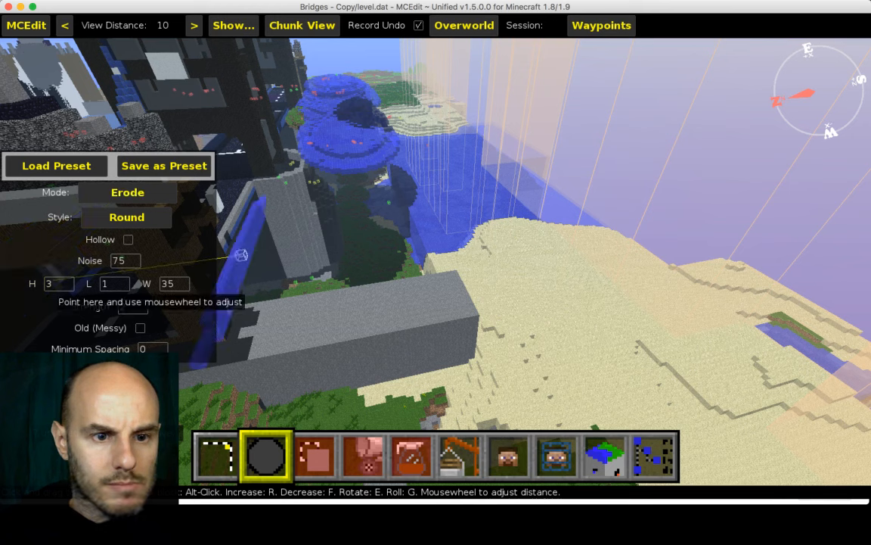
{"action": "scroll", "coordinate": [59, 283], "scroll_direction": "up", "scroll_amount": 5}
{"action": "scroll", "coordinate": [59, 283], "scroll_direction": "up", "scroll_amount": 4}
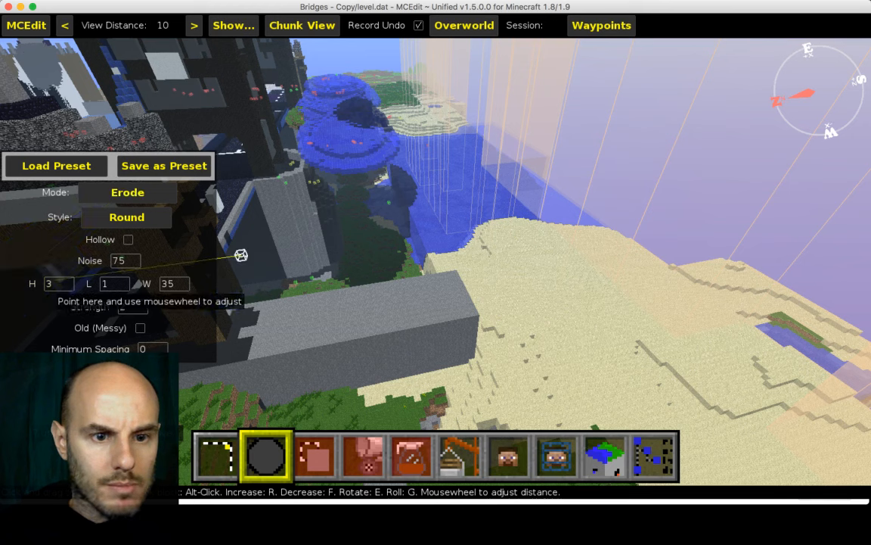
{"action": "scroll", "coordinate": [176, 284], "scroll_direction": "down", "scroll_amount": 4}
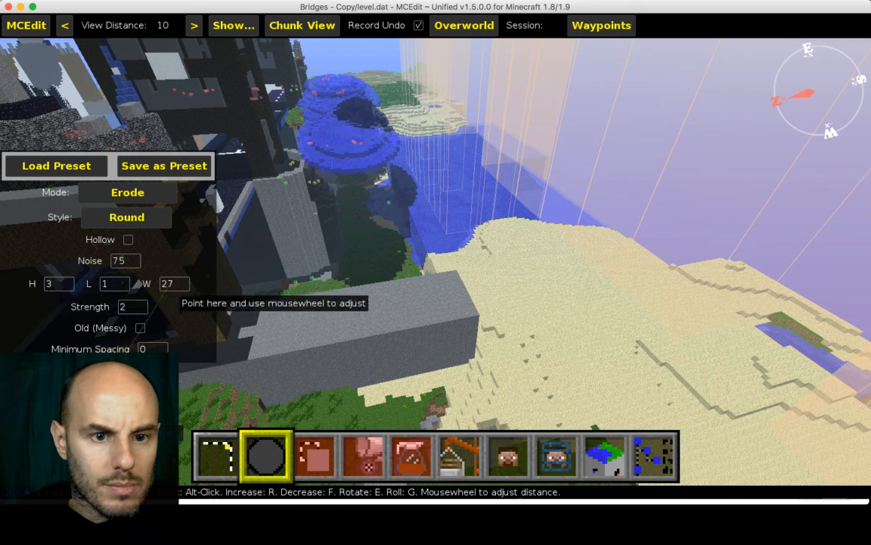
{"action": "scroll", "coordinate": [138, 283], "scroll_direction": "down", "scroll_amount": 6}
{"action": "scroll", "coordinate": [137, 283], "scroll_direction": "down", "scroll_amount": 2}
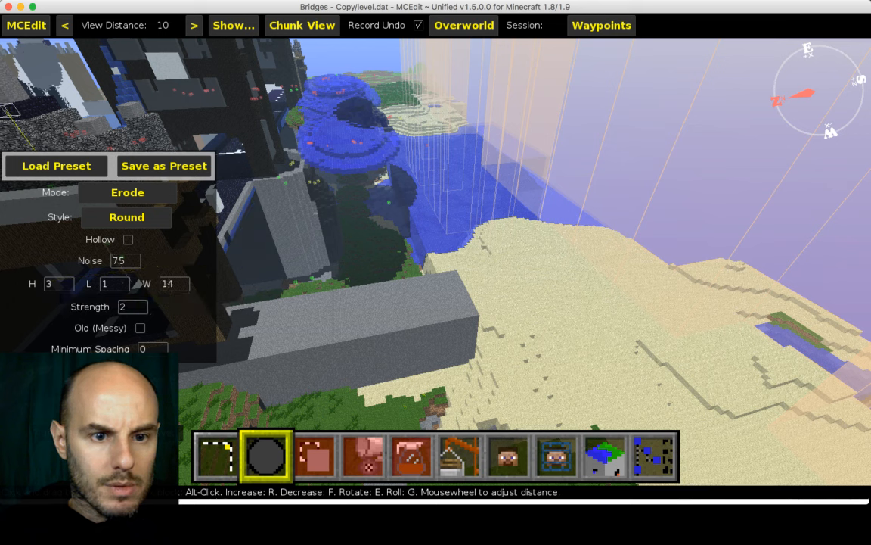
{"action": "scroll", "coordinate": [133, 283], "scroll_direction": "up", "scroll_amount": 1}
{"action": "scroll", "coordinate": [138, 283], "scroll_direction": "up", "scroll_amount": 2}
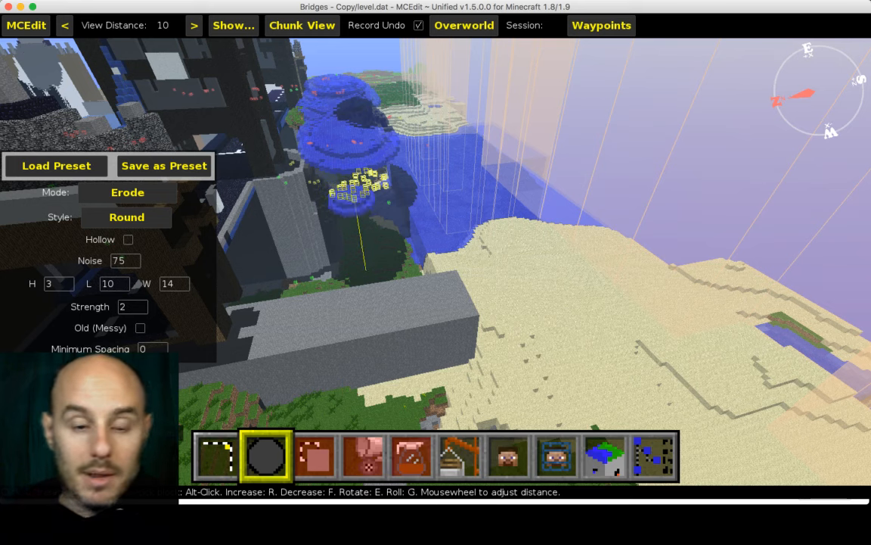
Apply the erode brush once beside the bridge and save the edited world.
{"action": "left_click", "coordinate": [367, 183]}
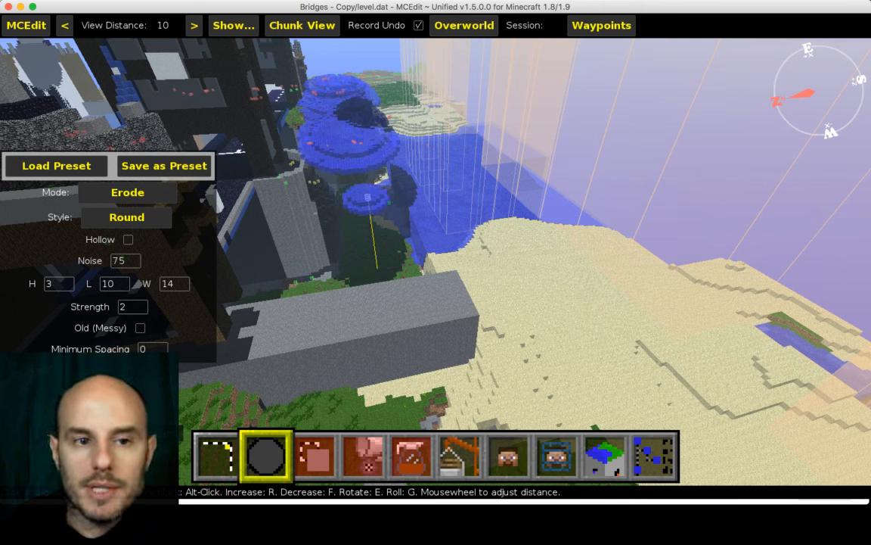
{"action": "key", "text": "super+s"}
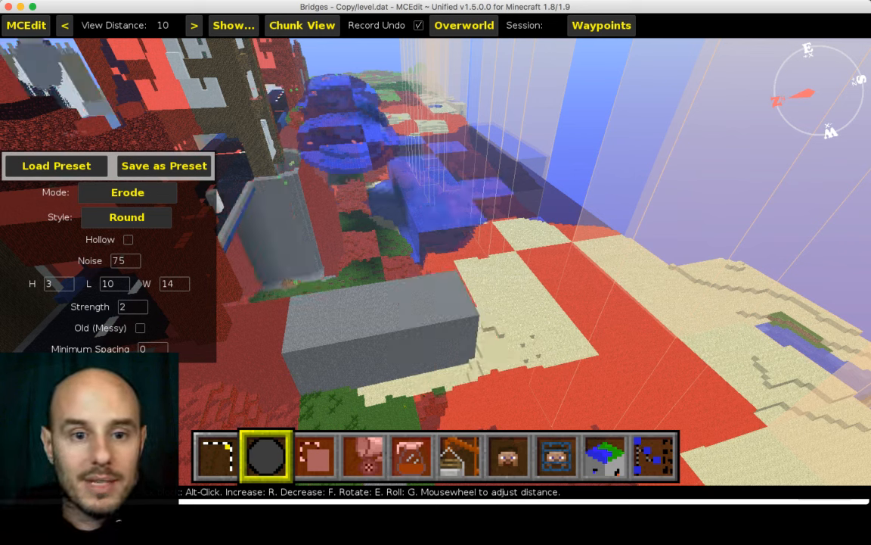
{"action": "key", "text": "ctrl+s"}
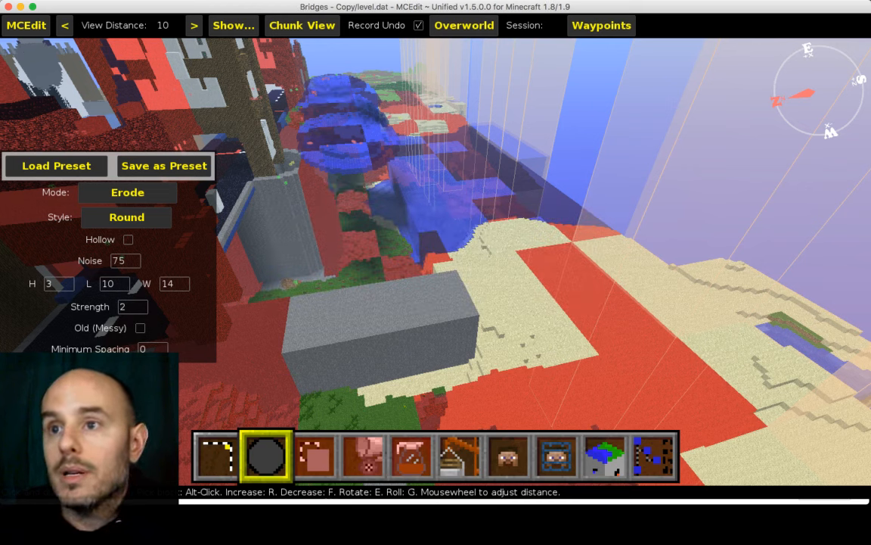
Switch to Minecraft, save and quit the current world, and load the Bridges - Copy singleplayer world.
{"action": "key", "text": "super+Tab"}
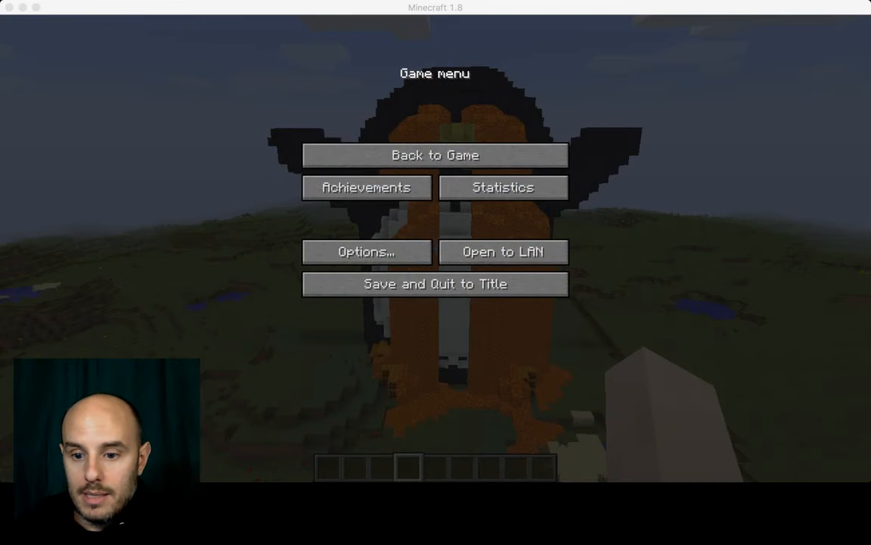
{"action": "key", "text": "super+Tab"}
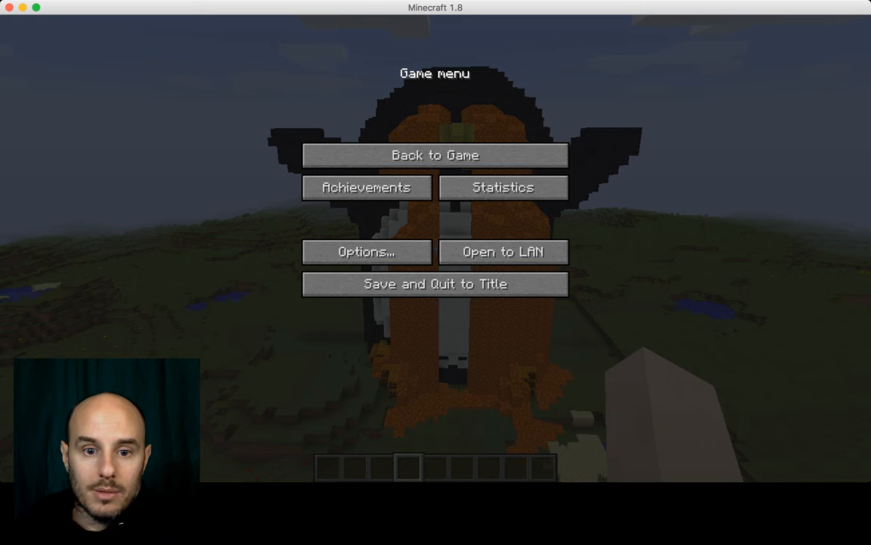
{"action": "left_click", "coordinate": [435, 284]}
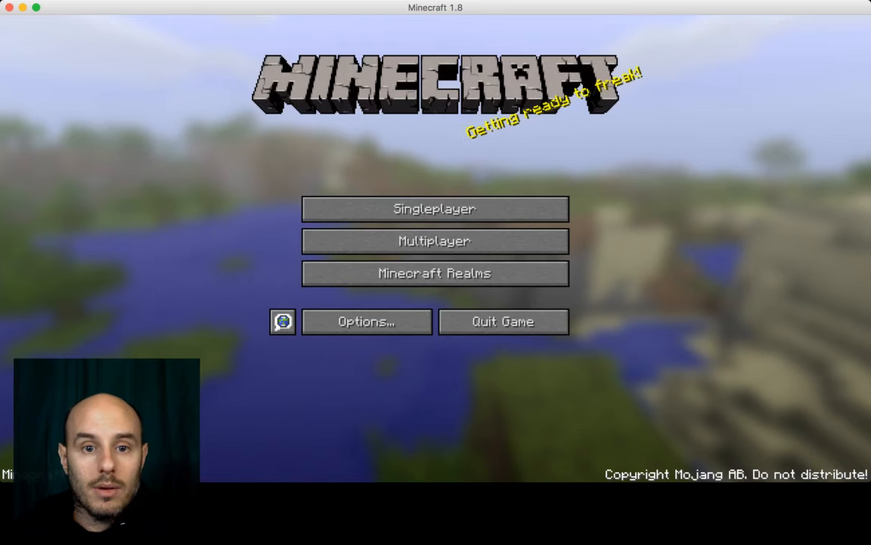
{"action": "left_click", "coordinate": [435, 208]}
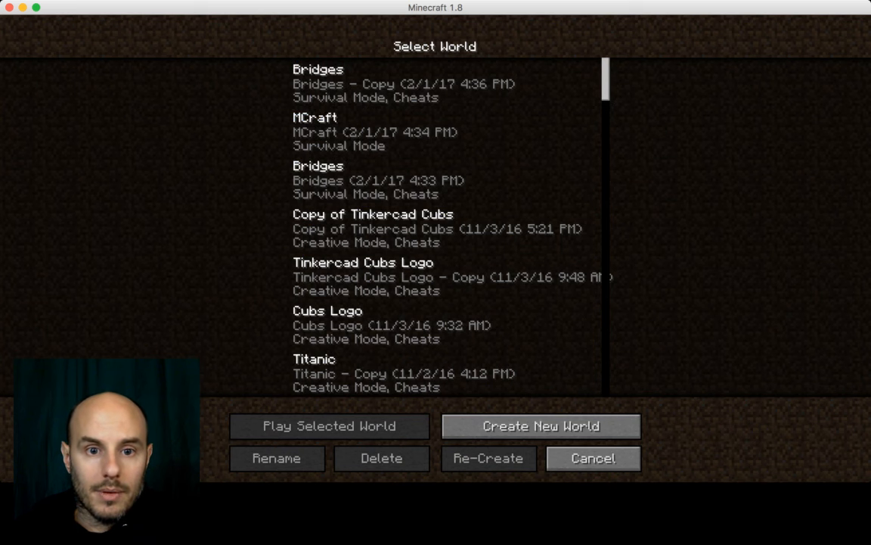
{"action": "double_click", "coordinate": [404, 84]}
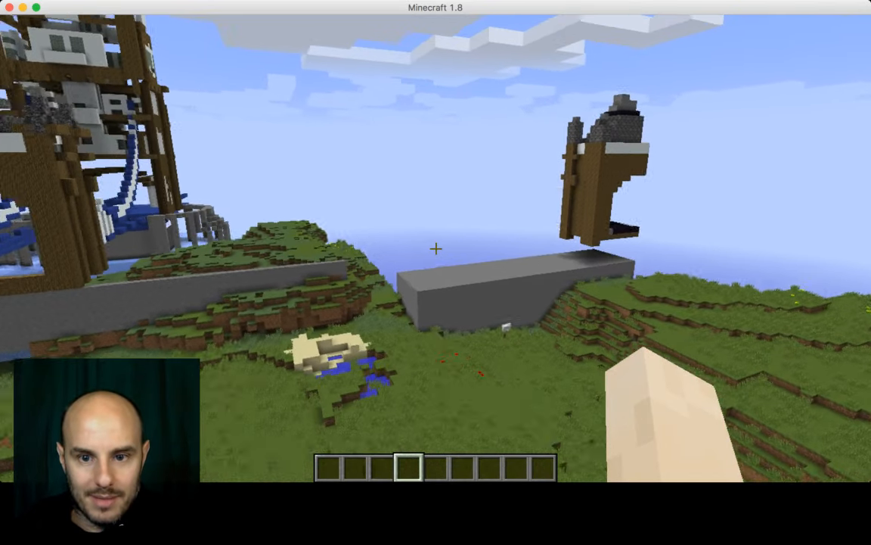
Fly around the imported bridge's end gate and examine its roadway, piers and the tall water column beside it.
{"action": "key", "text": "w"}
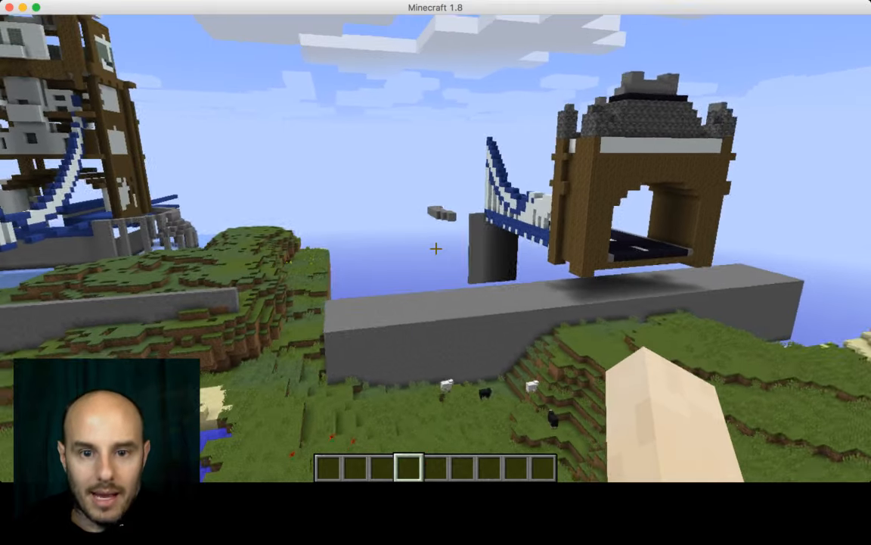
{"action": "key", "text": "d"}
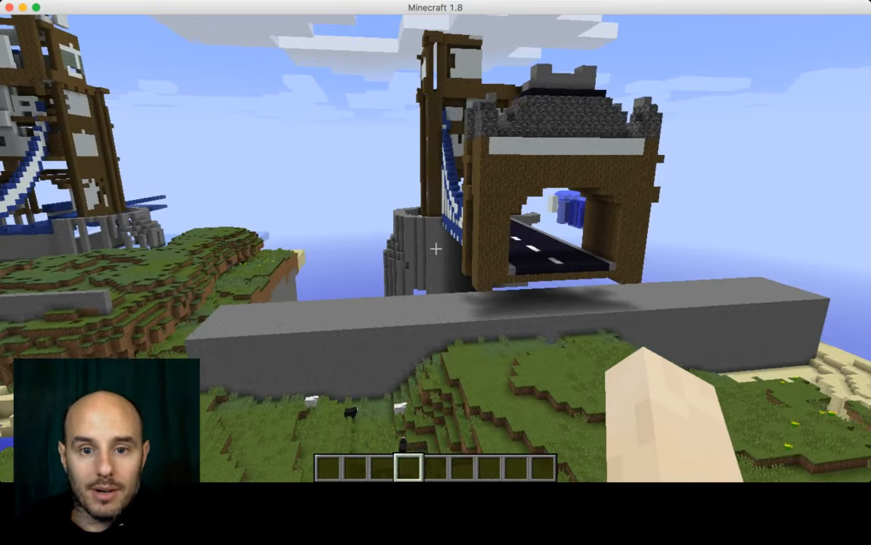
{"action": "key", "text": "d"}
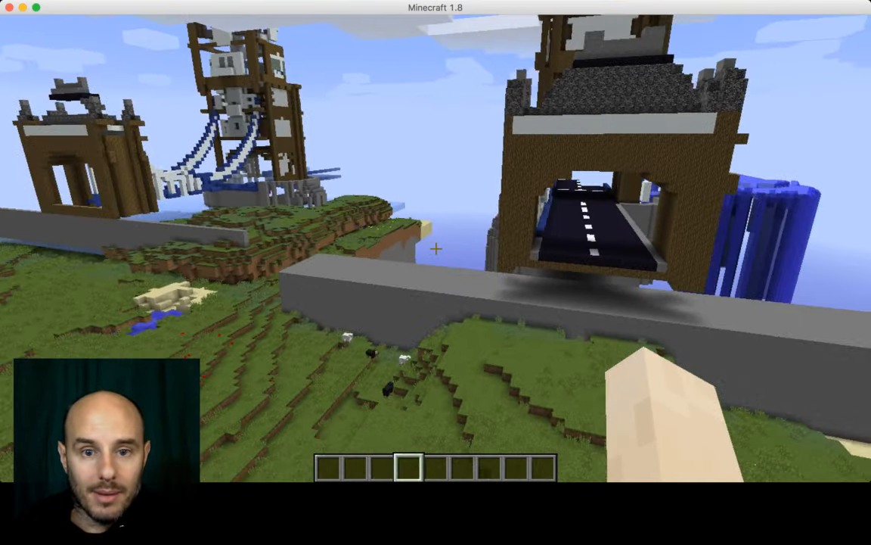
{"action": "key", "text": "d"}
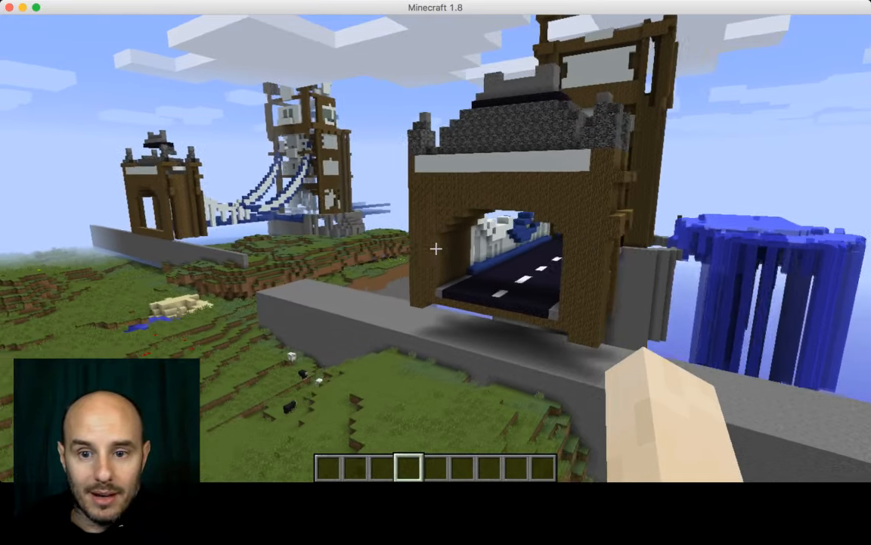
{"action": "key", "text": "d"}
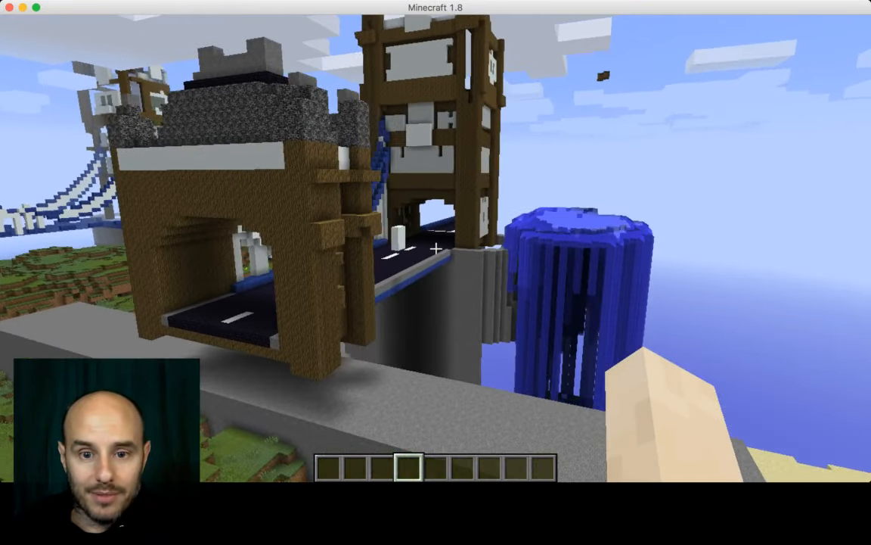
{"action": "scroll", "coordinate": [436, 248], "scroll_direction": "down", "scroll_amount": 3}
{"action": "key", "text": "w"}
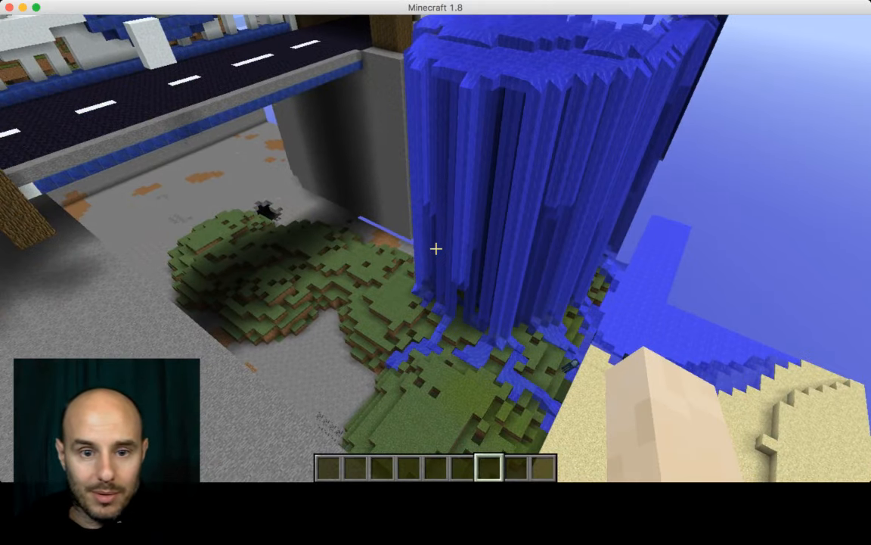
Put a Water Bucket from the Miscellaneous items into the first hotbar slot.
{"action": "key", "text": "e"}
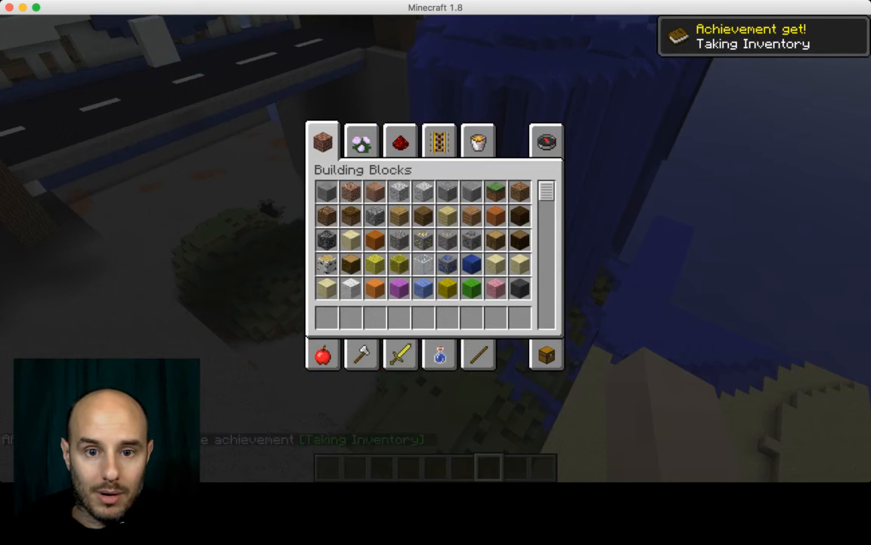
{"action": "left_click", "coordinate": [361, 141]}
{"action": "scroll", "coordinate": [392, 195], "scroll_direction": "down", "scroll_amount": 5}
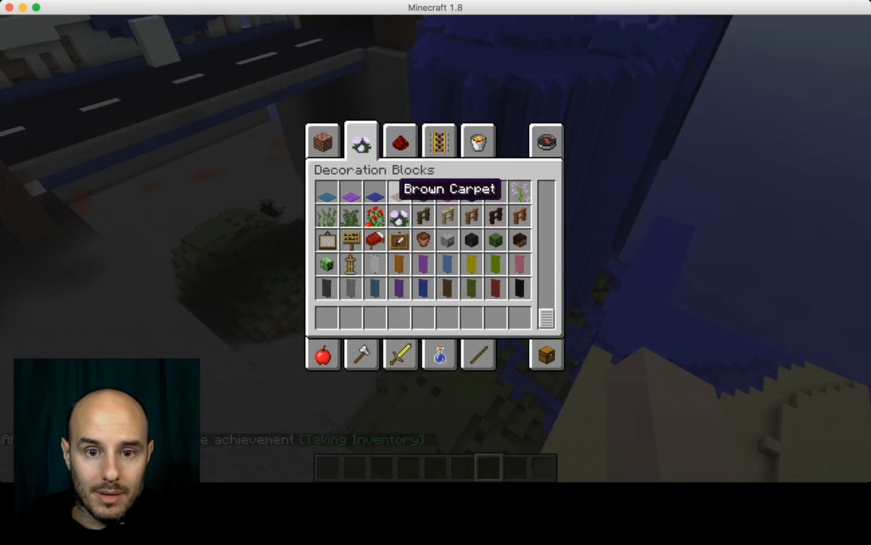
{"action": "left_click", "coordinate": [479, 139]}
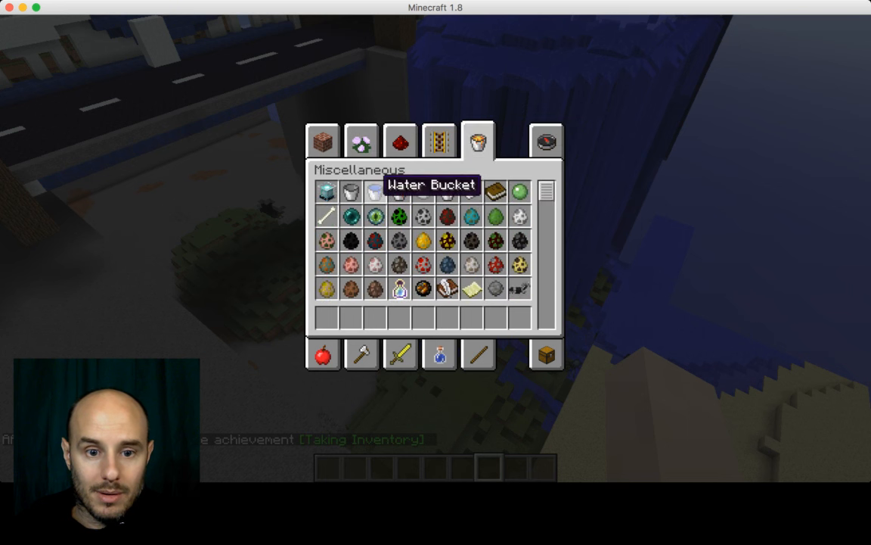
{"action": "left_click", "coordinate": [375, 191]}
{"action": "scroll", "coordinate": [355, 250], "scroll_direction": "down", "scroll_amount": 1}
{"action": "left_click", "coordinate": [328, 318]}
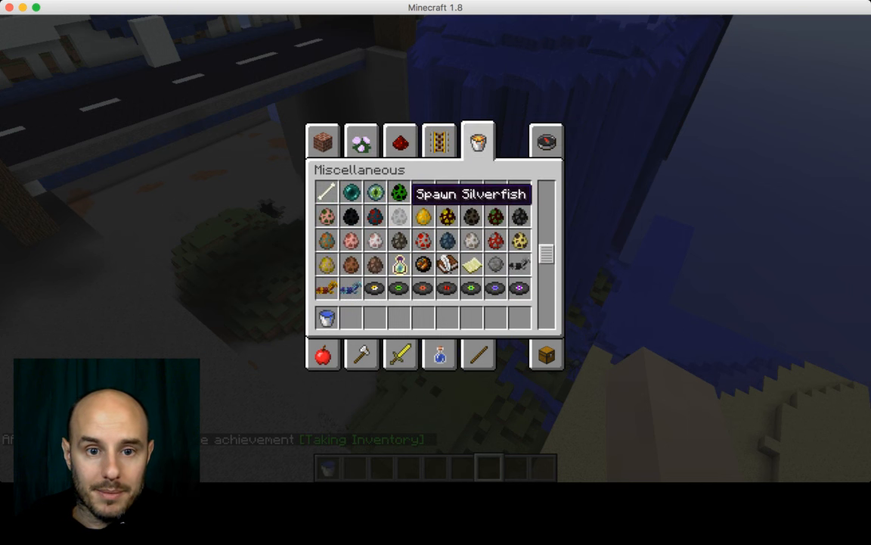
Put a dirt block from the Building Blocks into the second hotbar slot and close the inventory.
{"action": "left_click", "coordinate": [324, 139]}
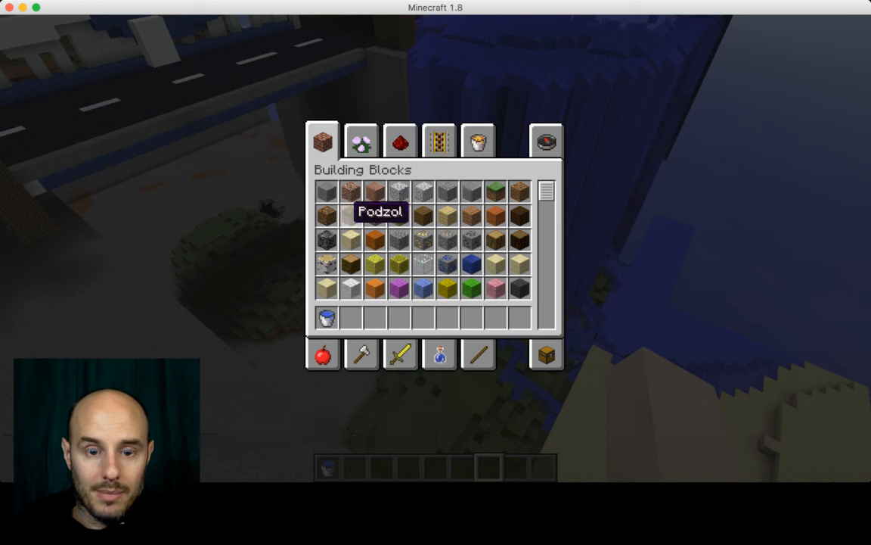
{"action": "left_click", "coordinate": [326, 215]}
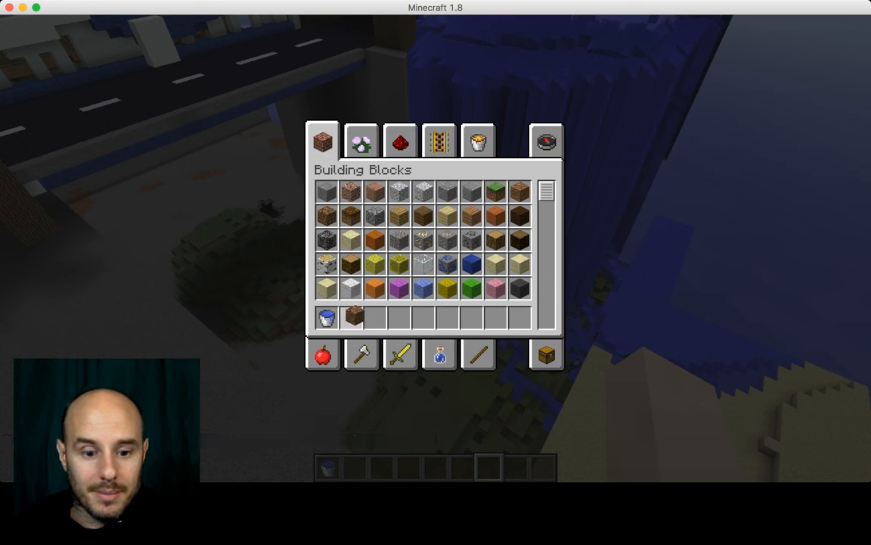
{"action": "left_click", "coordinate": [354, 316]}
{"action": "key", "text": "e"}
Fly under the roadway with the water bucket in hand and pour water against the stone pier's wall.
{"action": "key", "text": "1"}
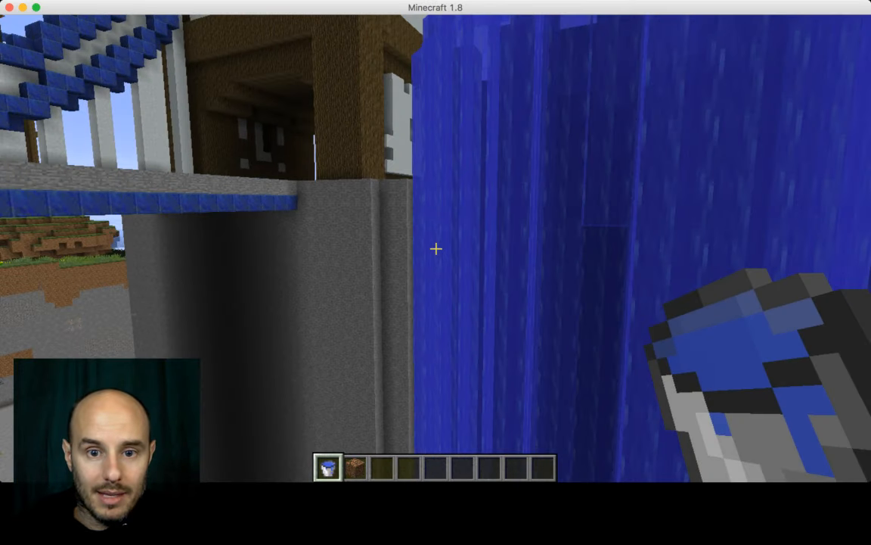
{"action": "key", "text": "w"}
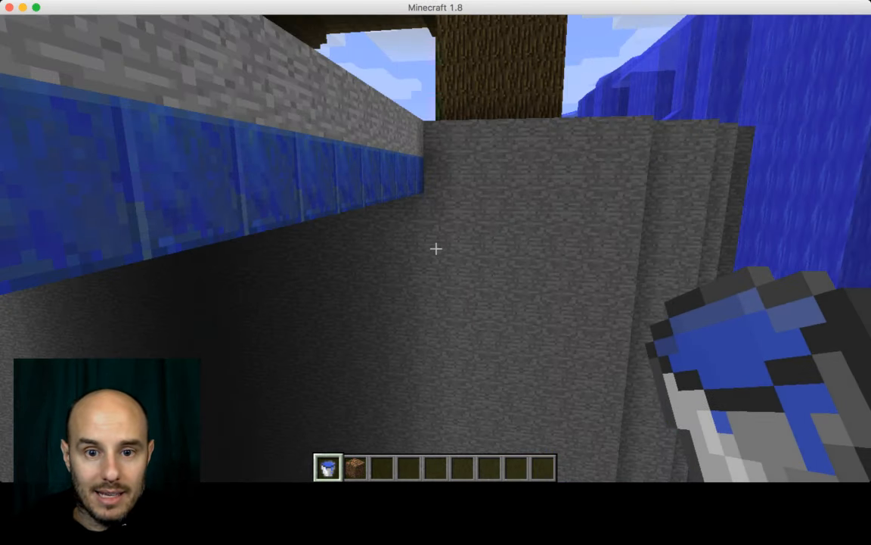
{"action": "key", "text": "w"}
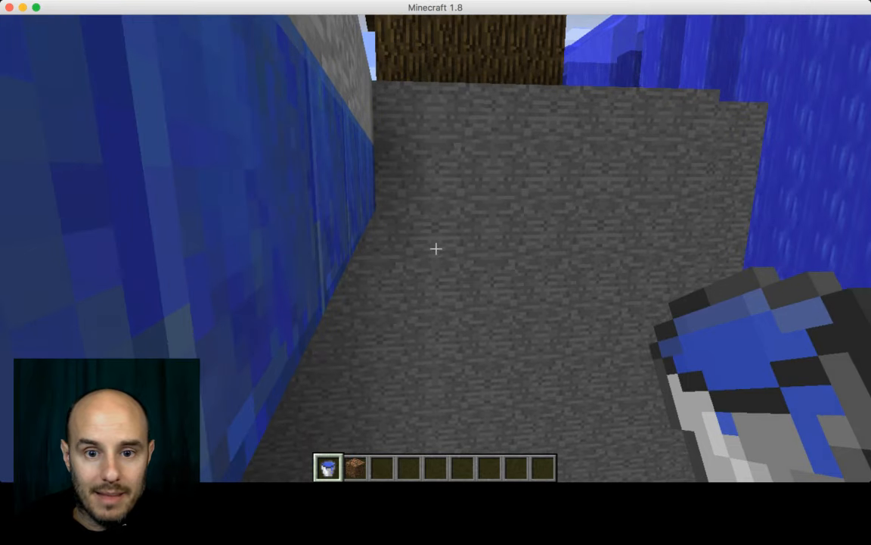
{"action": "key", "text": "s"}
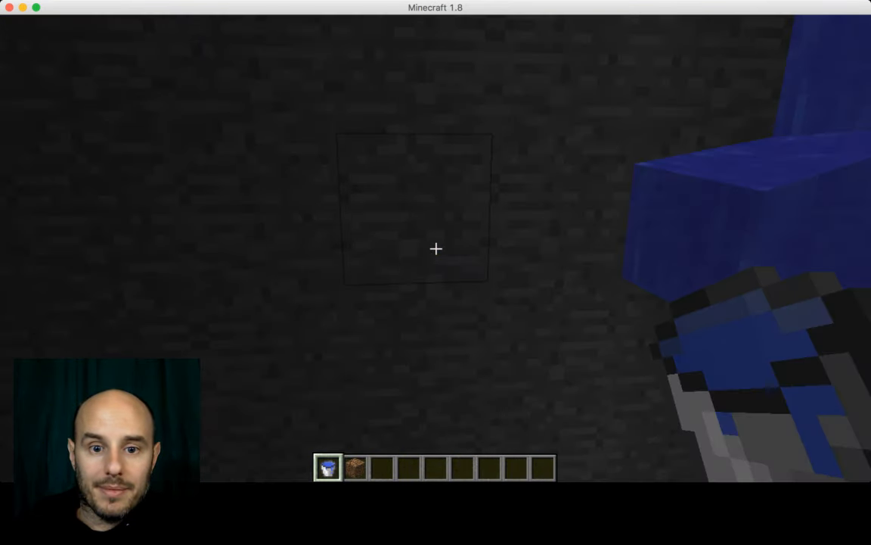
{"action": "right_click", "coordinate": [436, 248]}
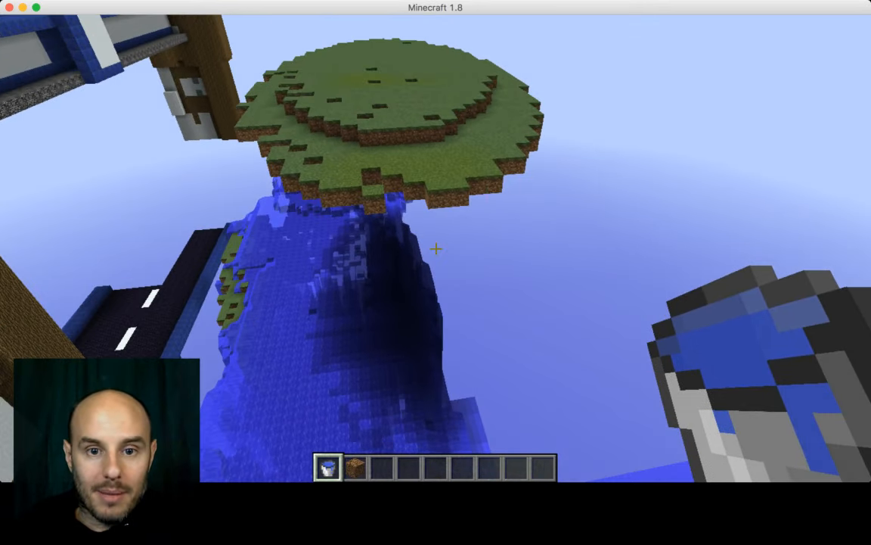
Fly to the floating grass island beside the bridge and break dirt at its edge.
{"action": "key", "text": "w"}
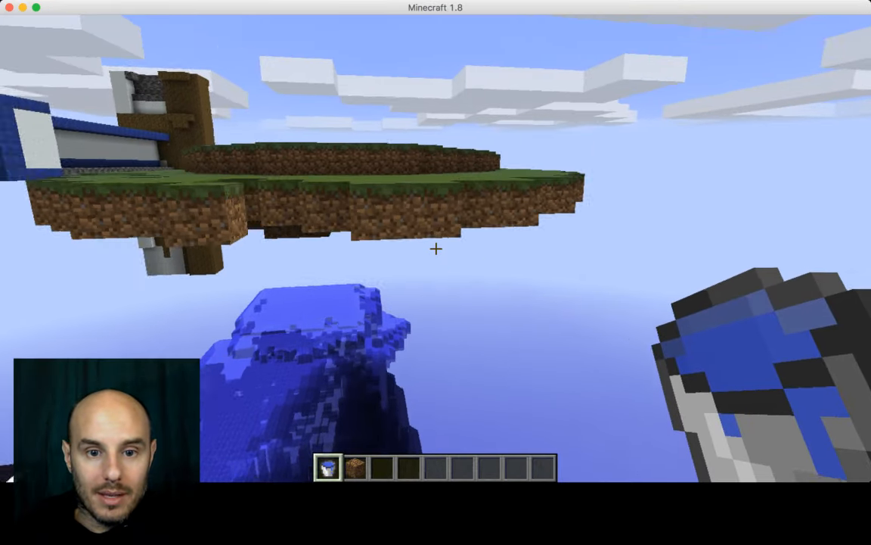
{"action": "left_click", "coordinate": [436, 248]}
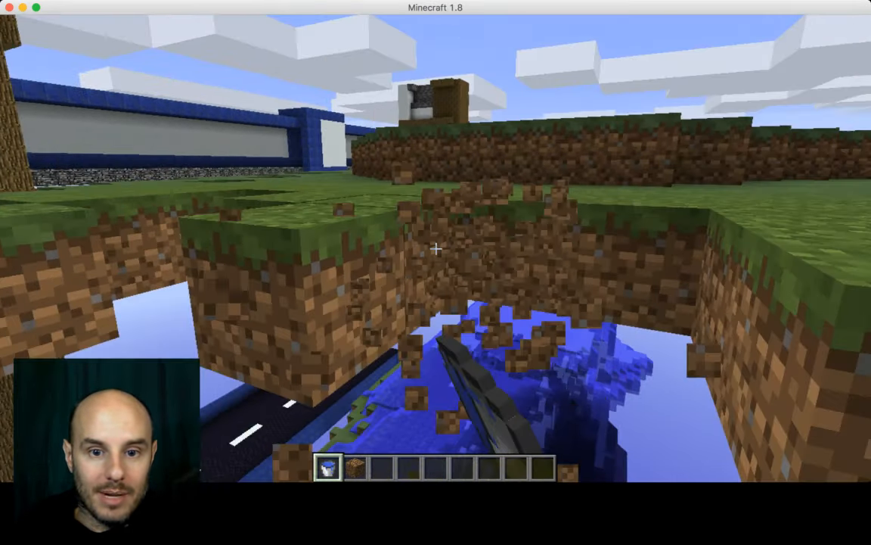
{"action": "key", "text": "w"}
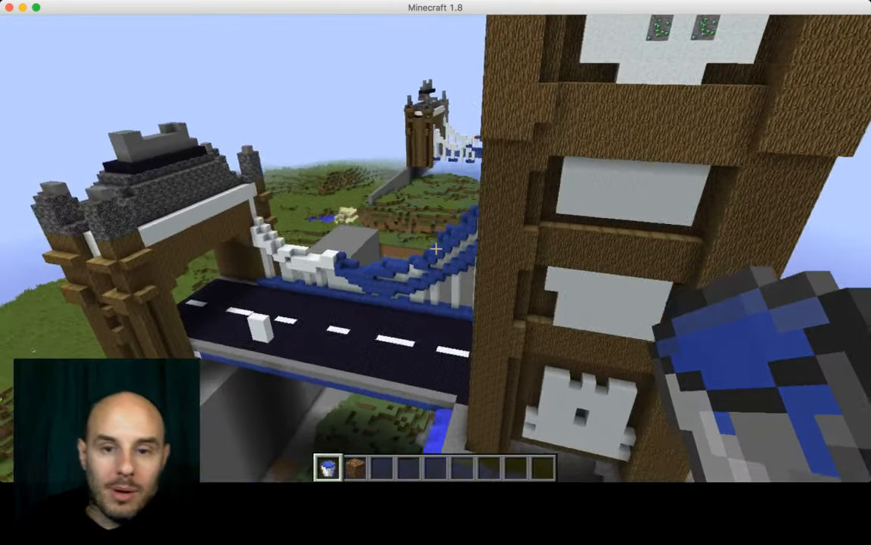
Add TNT from the Redstone items to the third hotbar slot while facing the other bridge.
{"action": "key", "text": "w"}
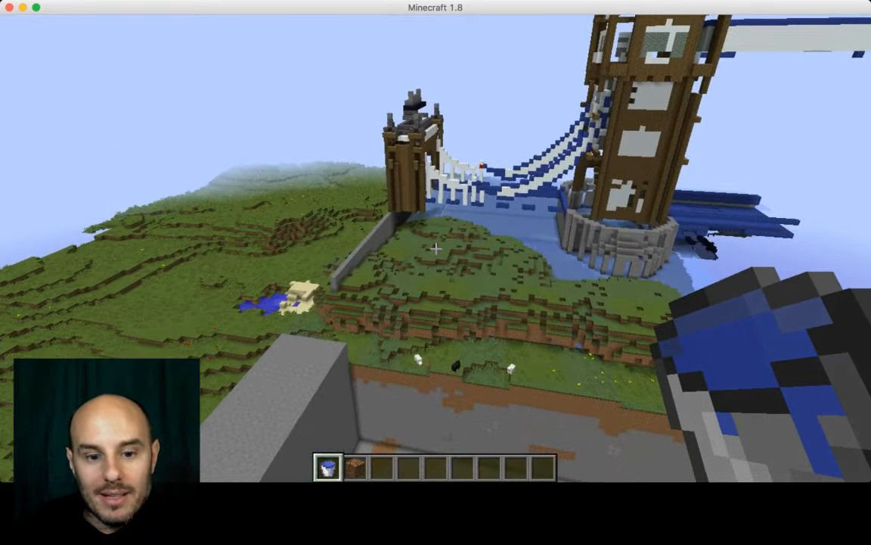
{"action": "key", "text": "e"}
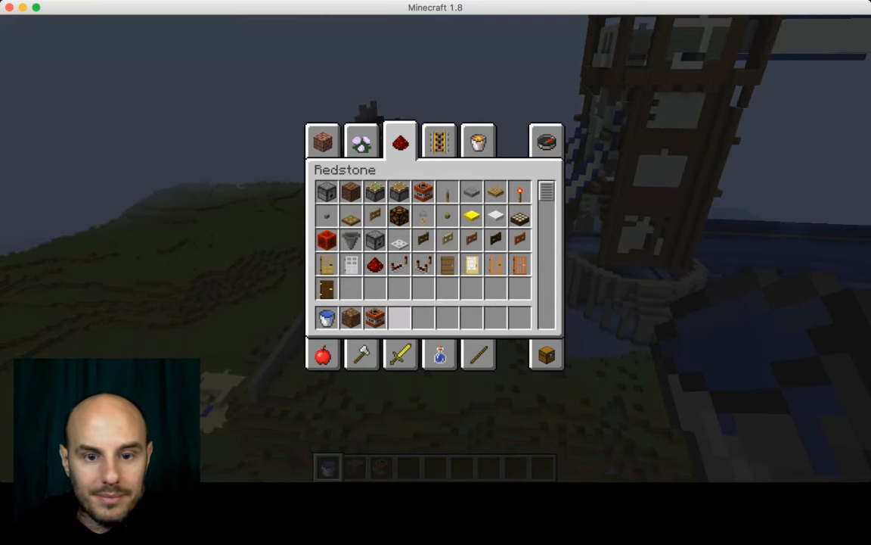
{"action": "key", "text": "e"}
Fly to the nearest bridge tower and place several TNT blocks along its wooden wall above the white patch.
{"action": "key", "text": "w"}
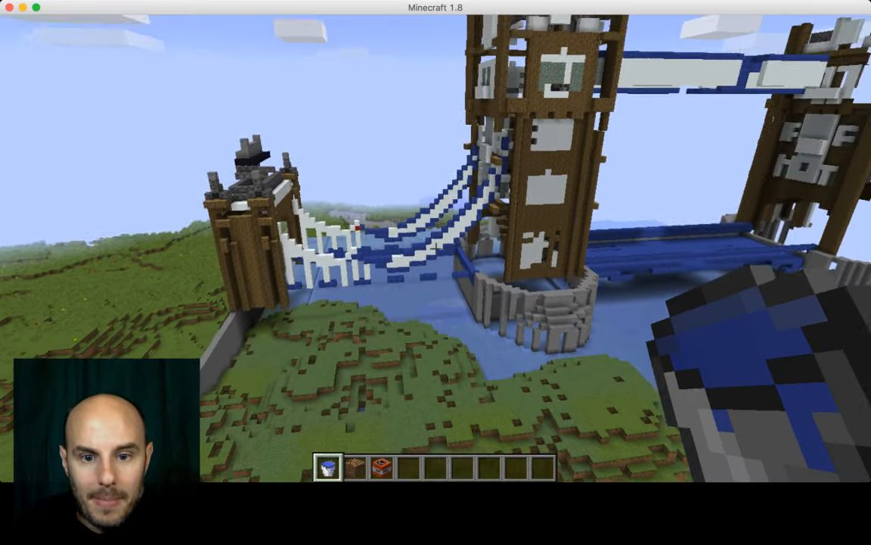
{"action": "key", "text": "w"}
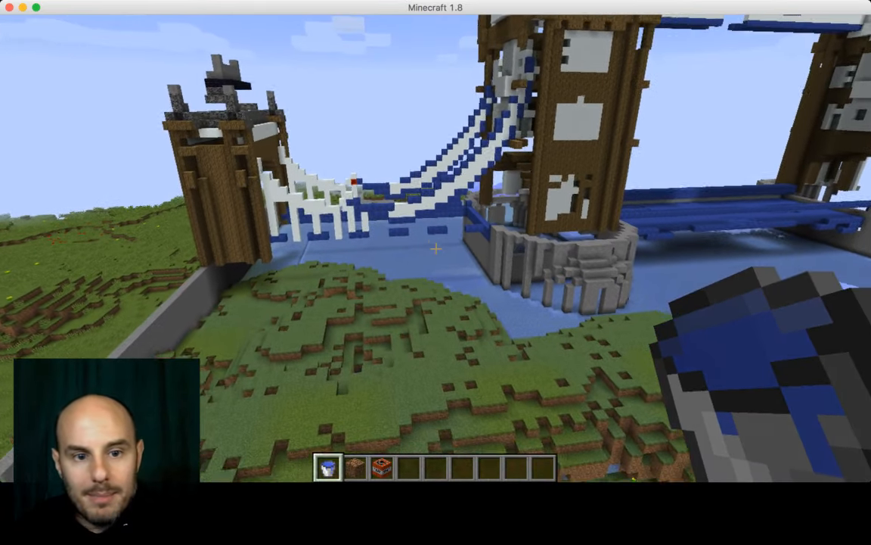
{"action": "key", "text": "w"}
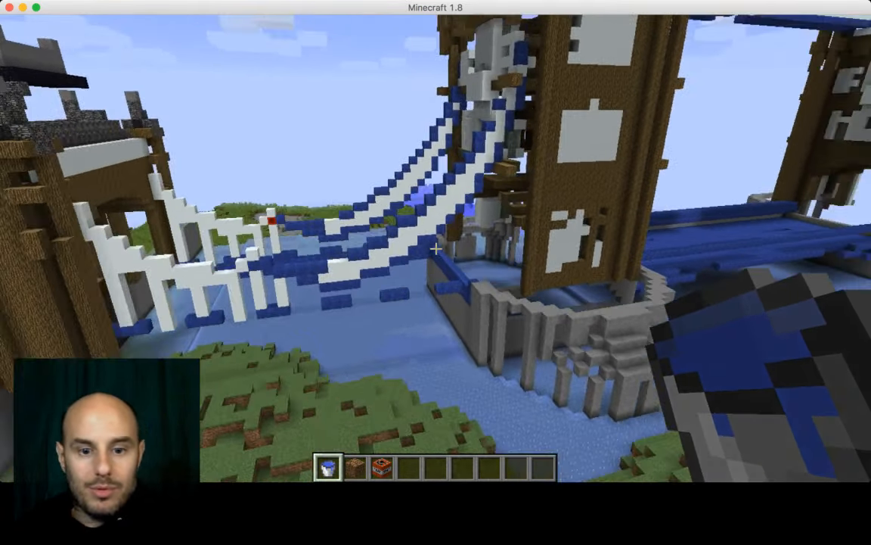
{"action": "key", "text": "w"}
{"action": "key", "text": "3"}
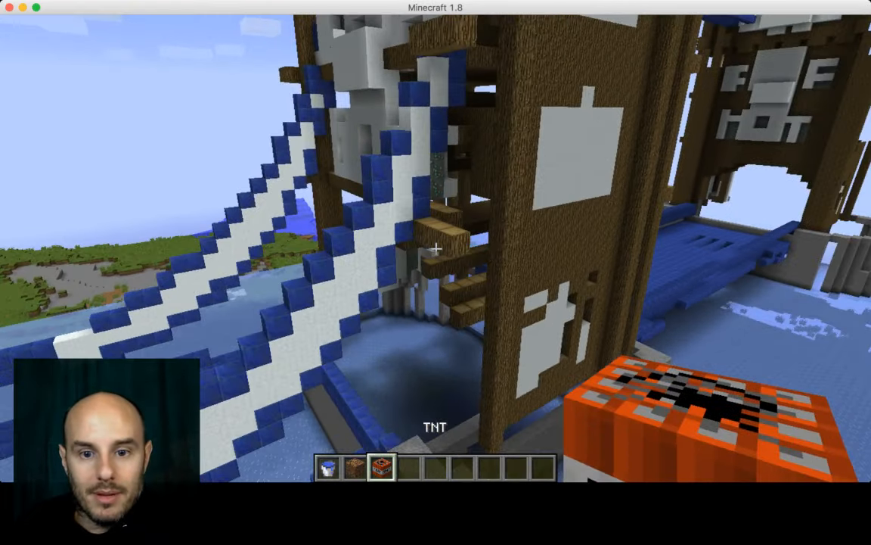
{"action": "key", "text": "w"}
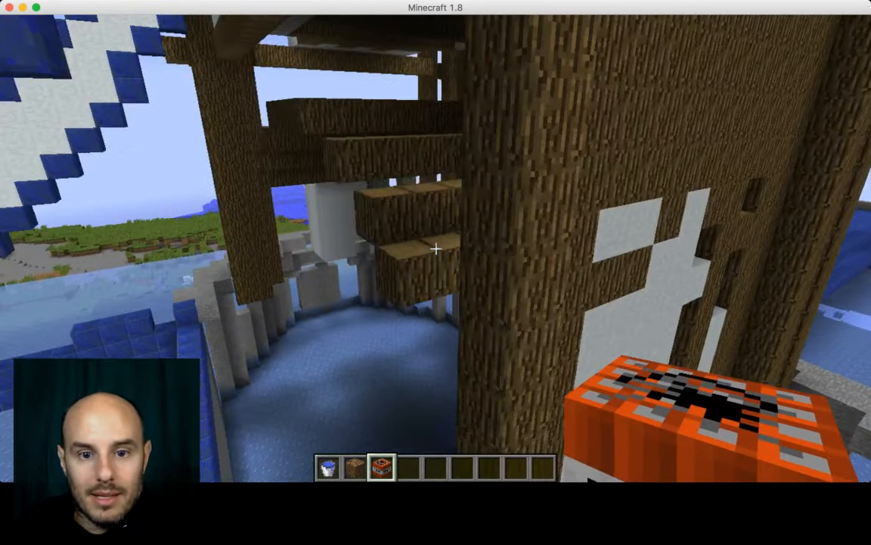
{"action": "right_click", "coordinate": [436, 248]}
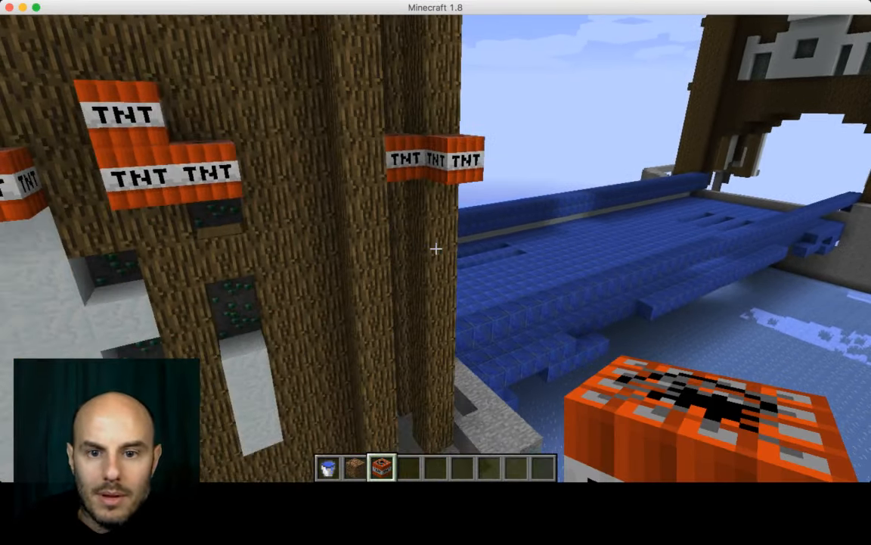
Find the torch among the Decoration Blocks and put it into the fourth hotbar slot.
{"action": "key", "text": "e"}
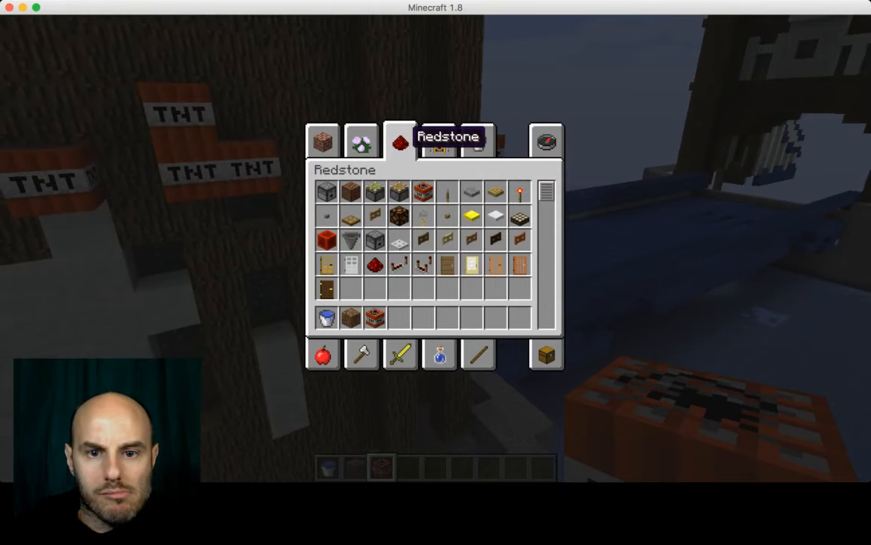
{"action": "left_click", "coordinate": [478, 142]}
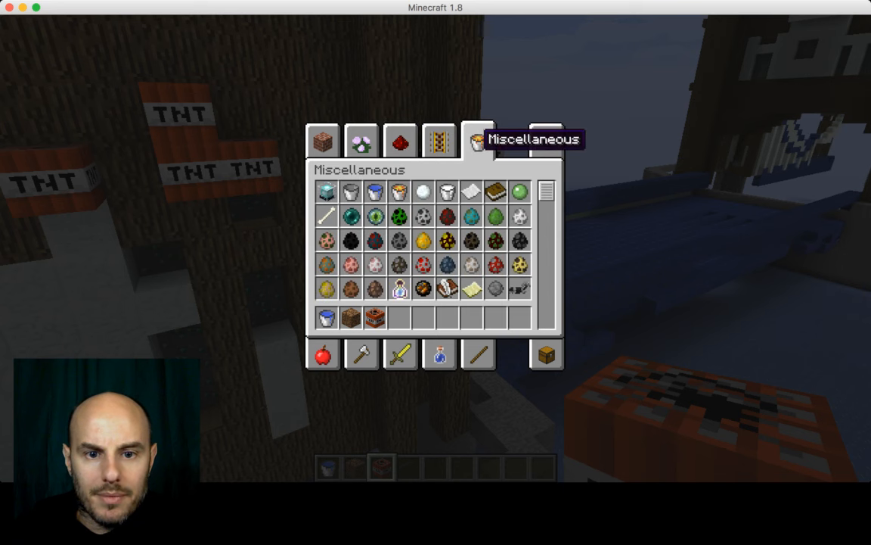
{"action": "scroll", "coordinate": [417, 218], "scroll_direction": "up", "scroll_amount": 2}
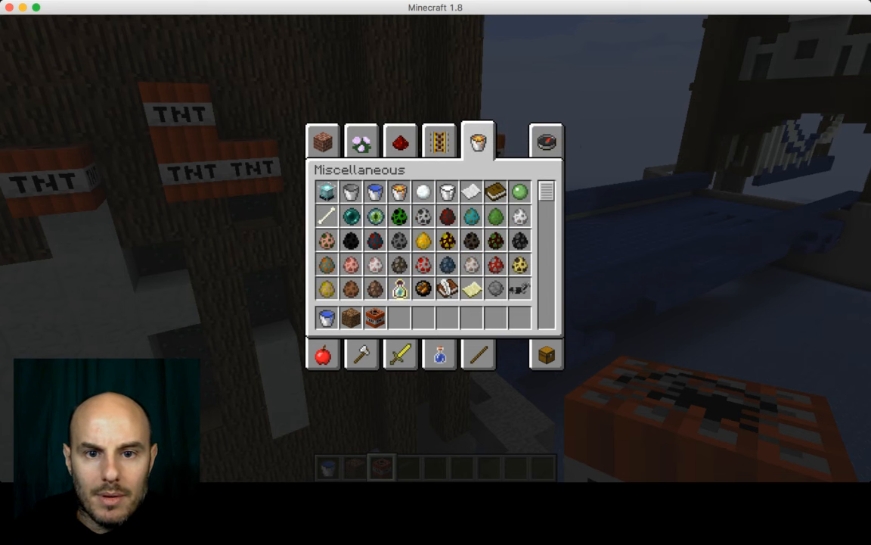
{"action": "left_click", "coordinate": [440, 142]}
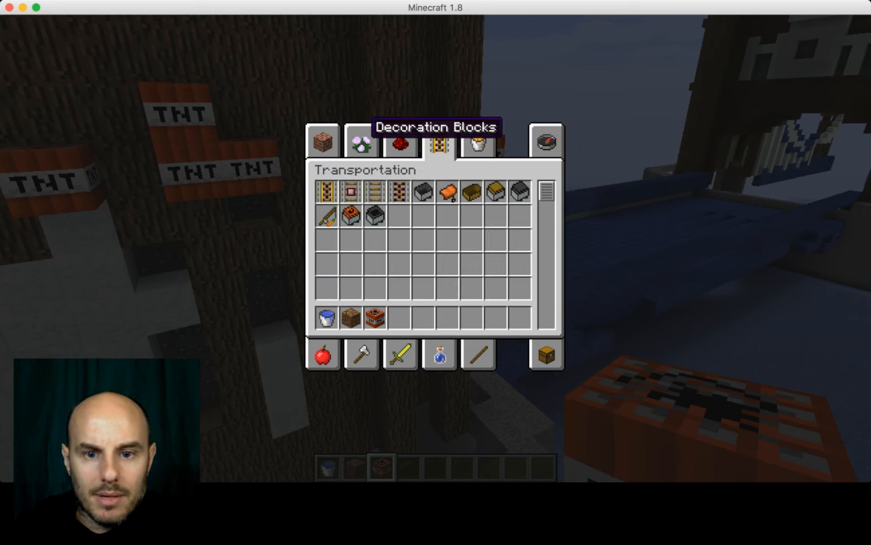
{"action": "left_click", "coordinate": [362, 141]}
{"action": "scroll", "coordinate": [424, 215], "scroll_direction": "down", "scroll_amount": 3}
{"action": "scroll", "coordinate": [423, 216], "scroll_direction": "up", "scroll_amount": 3}
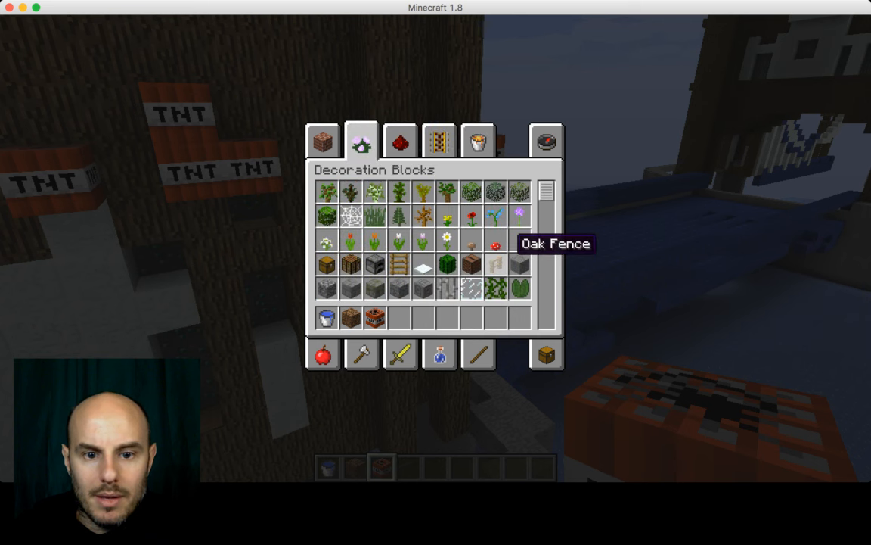
{"action": "left_click", "coordinate": [520, 241]}
{"action": "left_click", "coordinate": [399, 318]}
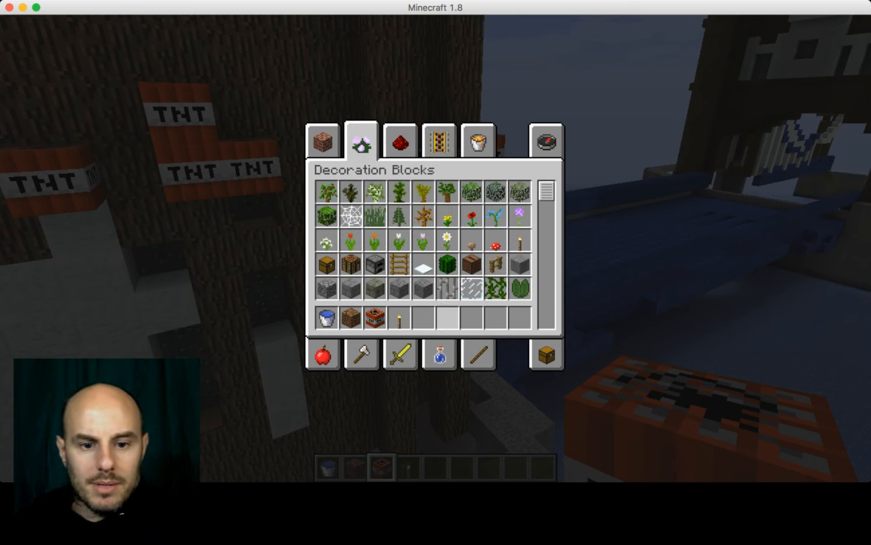
{"action": "key", "text": "e"}
Place a torch on the wooden wall directly beside the TNT stack.
{"action": "key", "text": "4"}
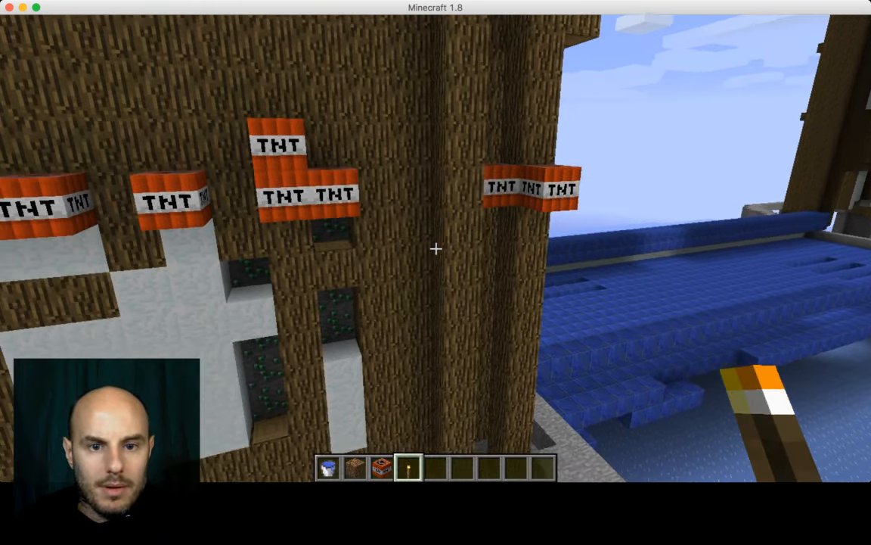
{"action": "key", "text": "w"}
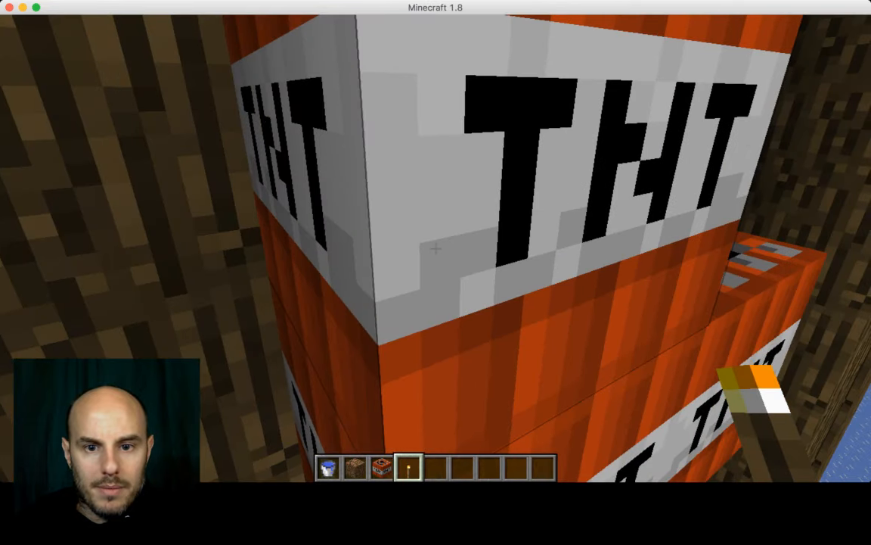
{"action": "key", "text": "d"}
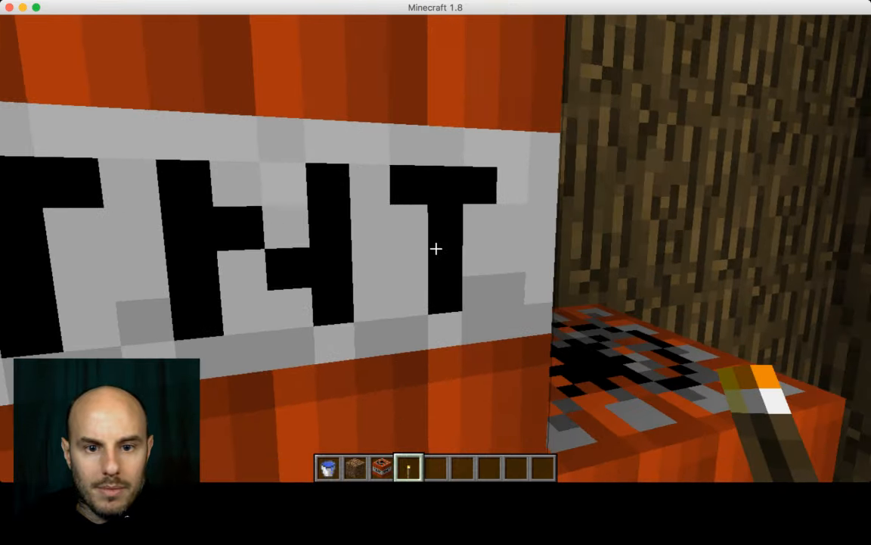
{"action": "key", "text": "s"}
{"action": "right_click", "coordinate": [436, 248]}
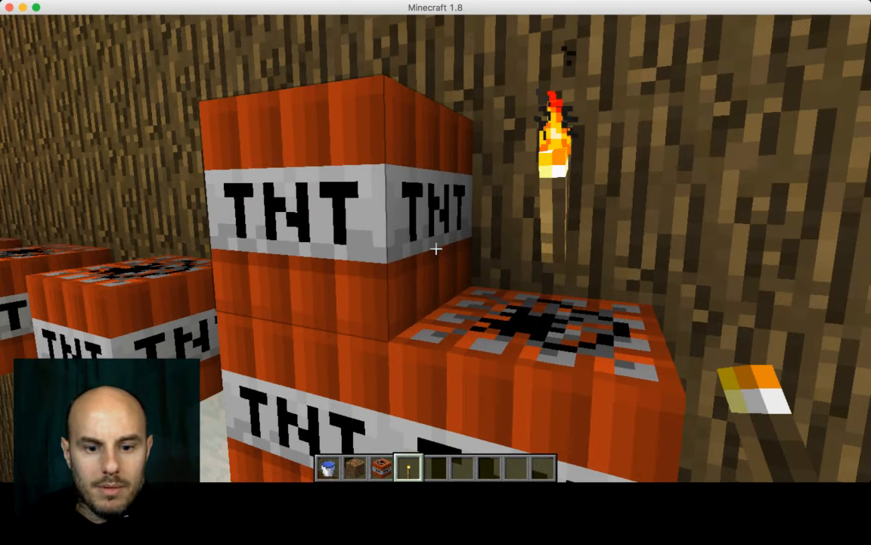
Add a redstone torch from the Redstone items to the fifth hotbar slot and hold it.
{"action": "key", "text": "e"}
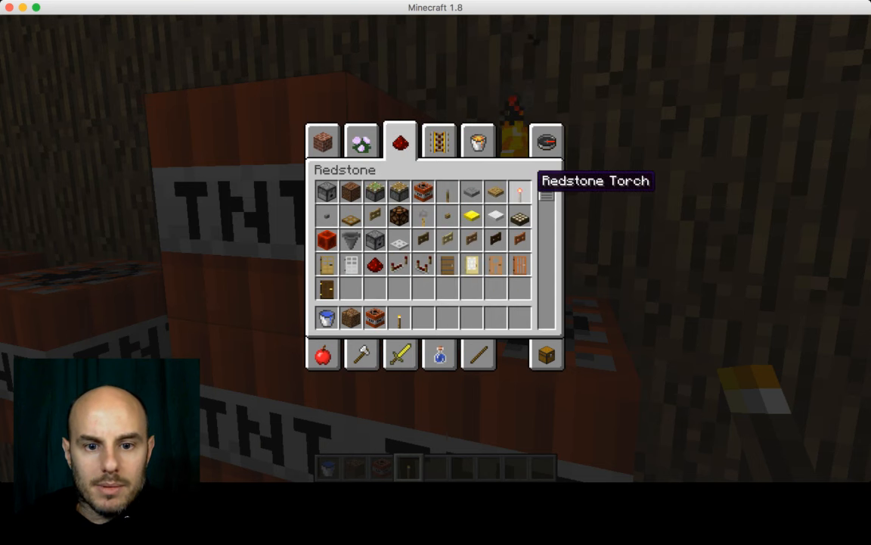
{"action": "key", "text": "e"}
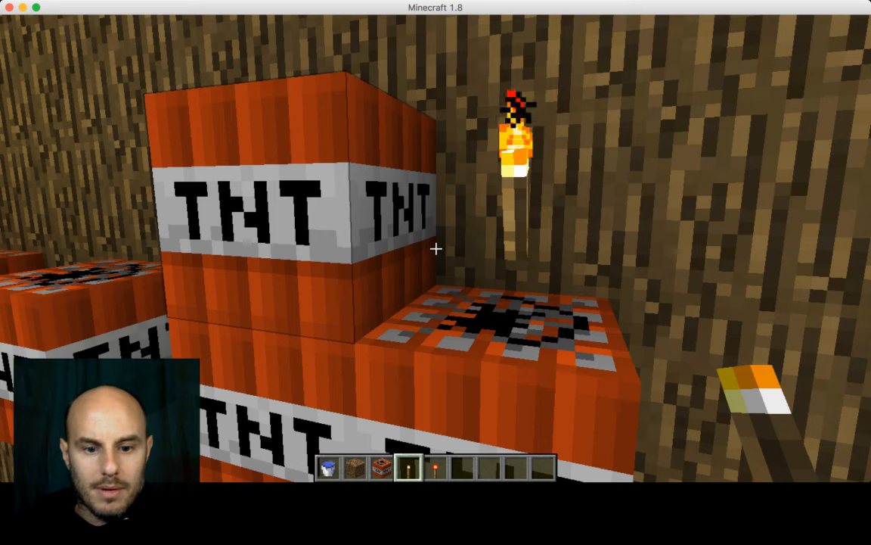
{"action": "key", "text": "5"}
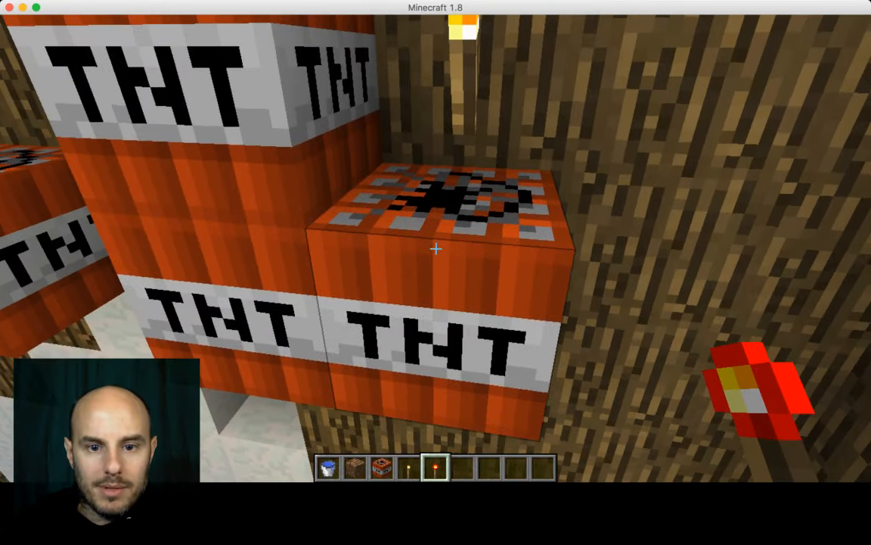
Try swapping the upper TNT block of the stack for water, and put TNT back in its place.
{"action": "key", "text": "a"}
{"action": "key", "text": "s"}
{"action": "key", "text": "w"}
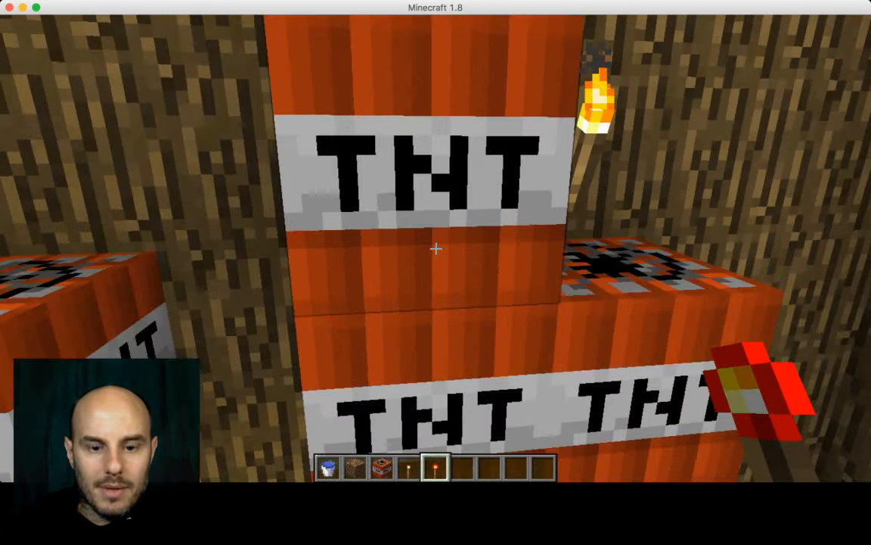
{"action": "left_click", "coordinate": [436, 248]}
{"action": "key", "text": "s"}
{"action": "scroll", "coordinate": [435, 249], "scroll_direction": "up", "scroll_amount": 4}
{"action": "right_click", "coordinate": [435, 248]}
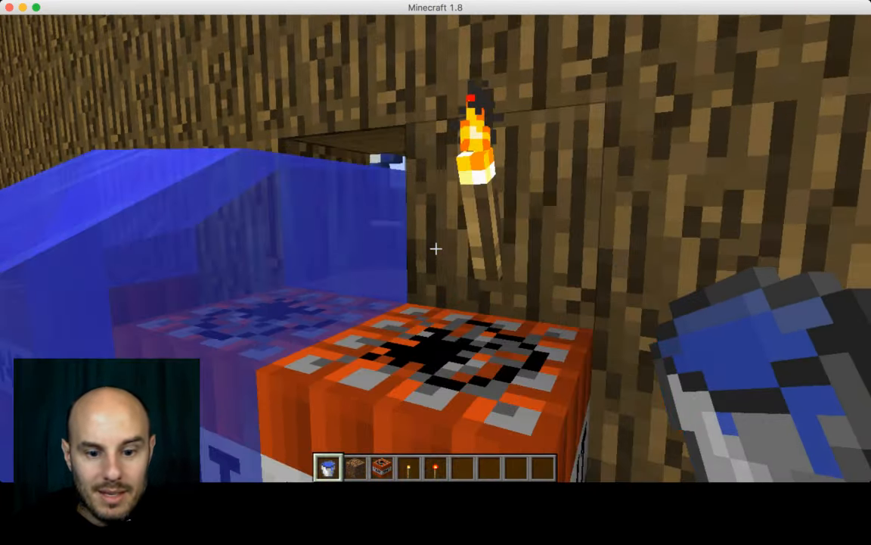
{"action": "scroll", "coordinate": [436, 248], "scroll_direction": "down", "scroll_amount": 3}
{"action": "scroll", "coordinate": [436, 248], "scroll_direction": "up", "scroll_amount": 1}
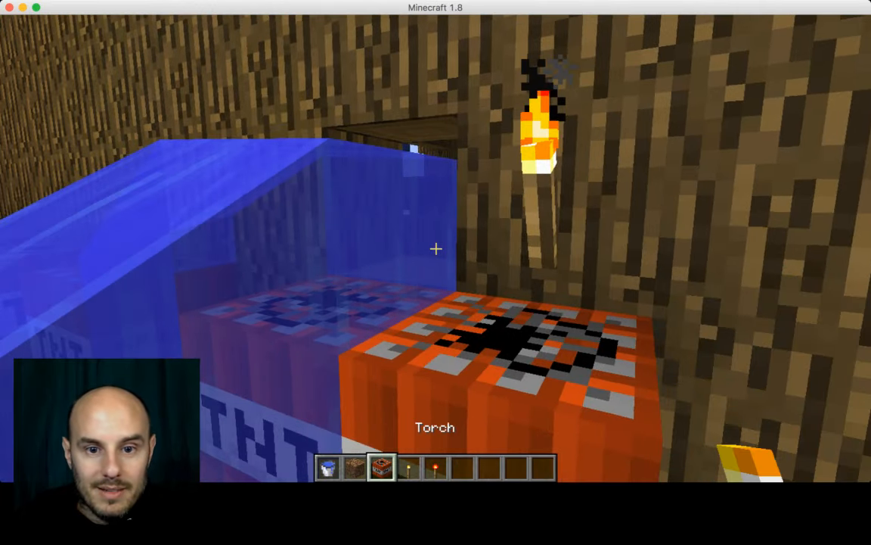
{"action": "right_click", "coordinate": [436, 248]}
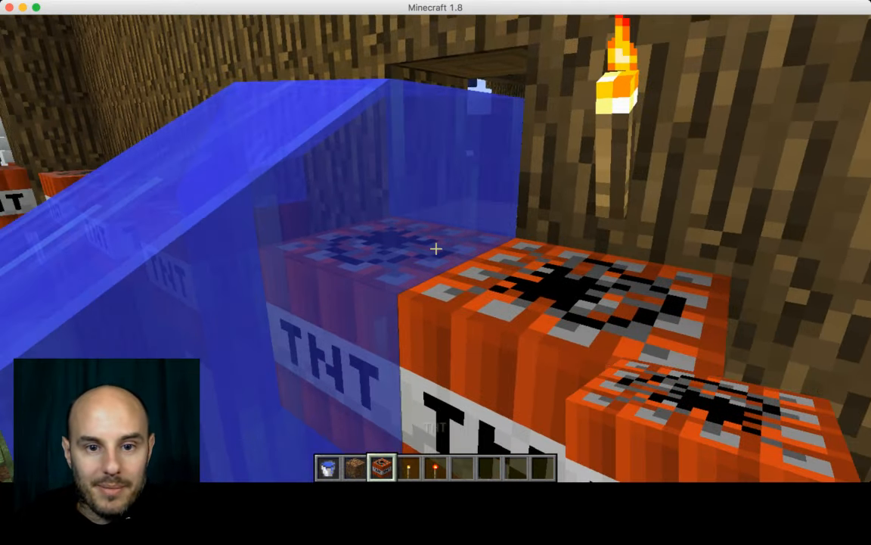
{"action": "right_click", "coordinate": [436, 248]}
{"action": "key", "text": "s"}
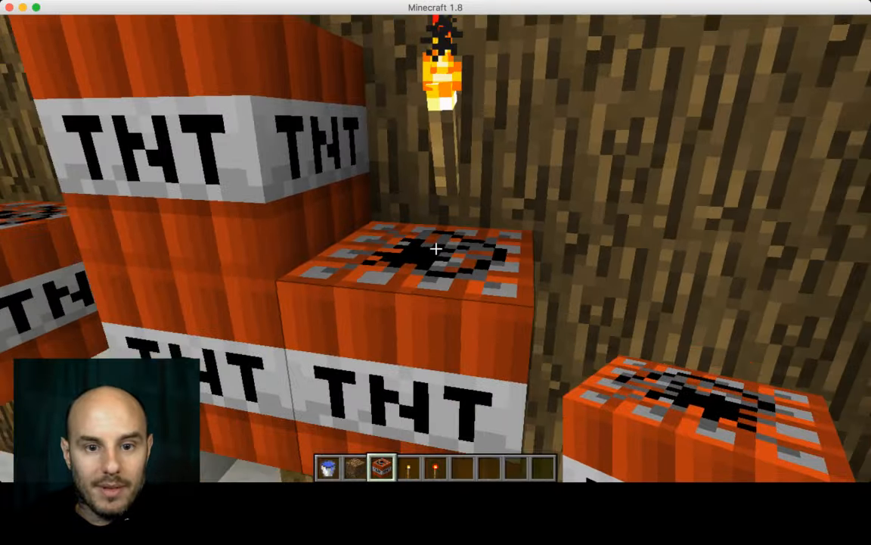
Add TNT on top of the stack and in the gap between the stack and the neighbouring TNT block.
{"action": "key", "text": "space"}
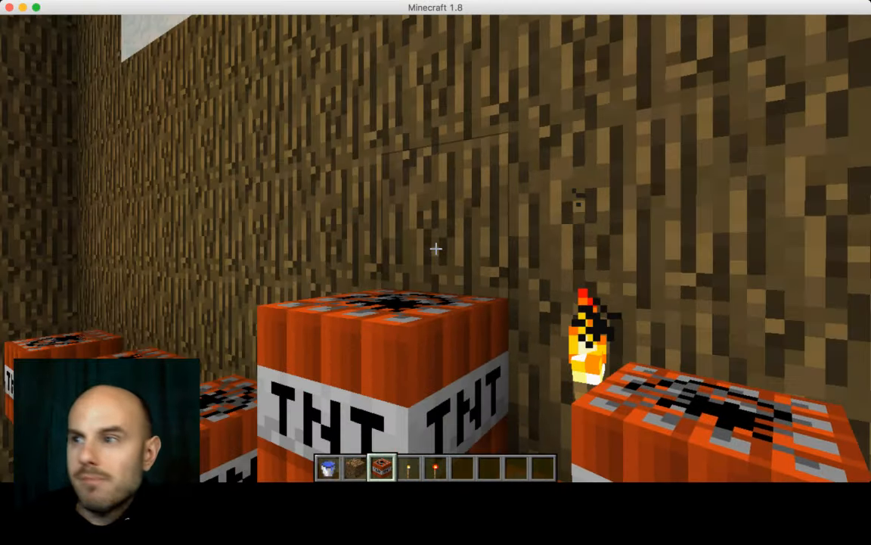
{"action": "right_click", "coordinate": [436, 248]}
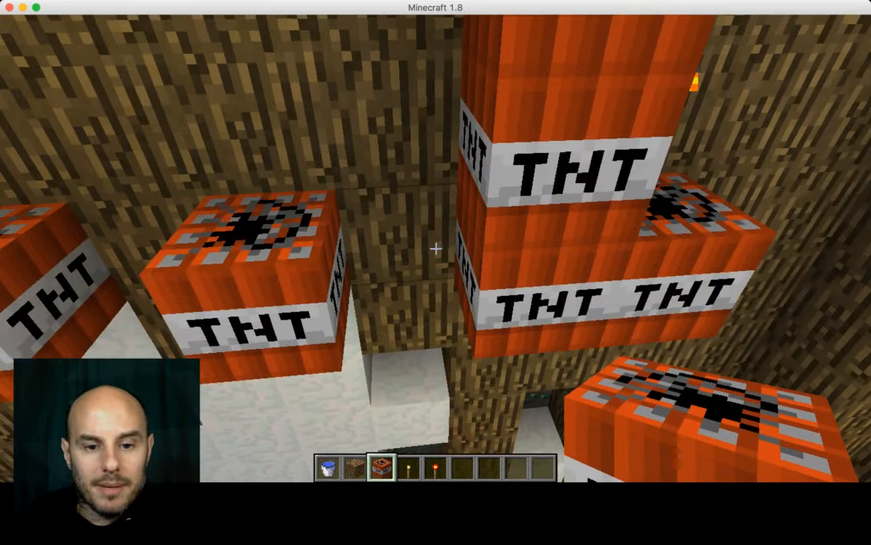
{"action": "right_click", "coordinate": [436, 248]}
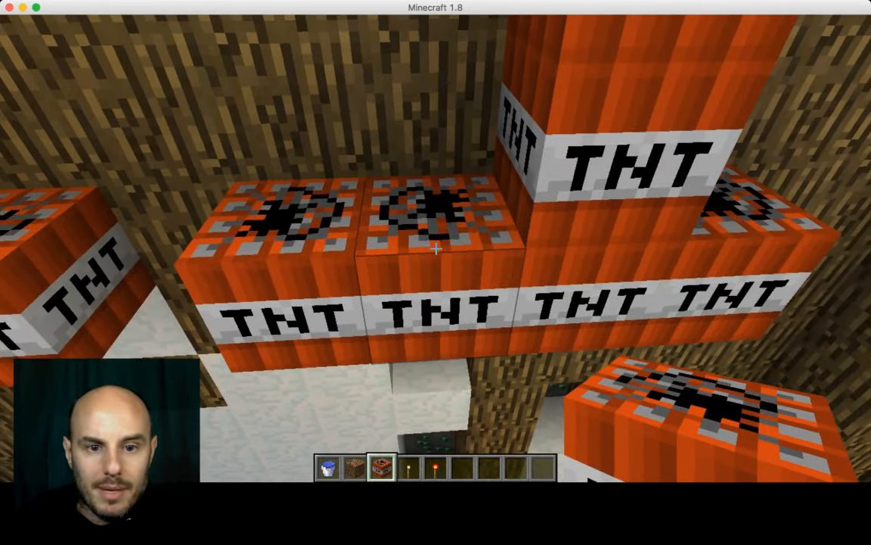
Add redstone dust from the Redstone items to the sixth hotbar slot and hold it.
{"action": "key", "text": "e"}
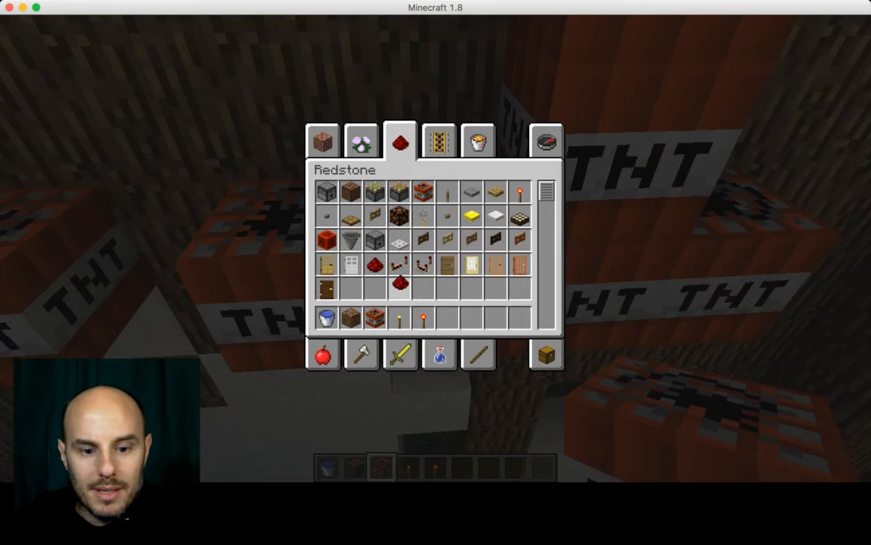
{"action": "key", "text": "e"}
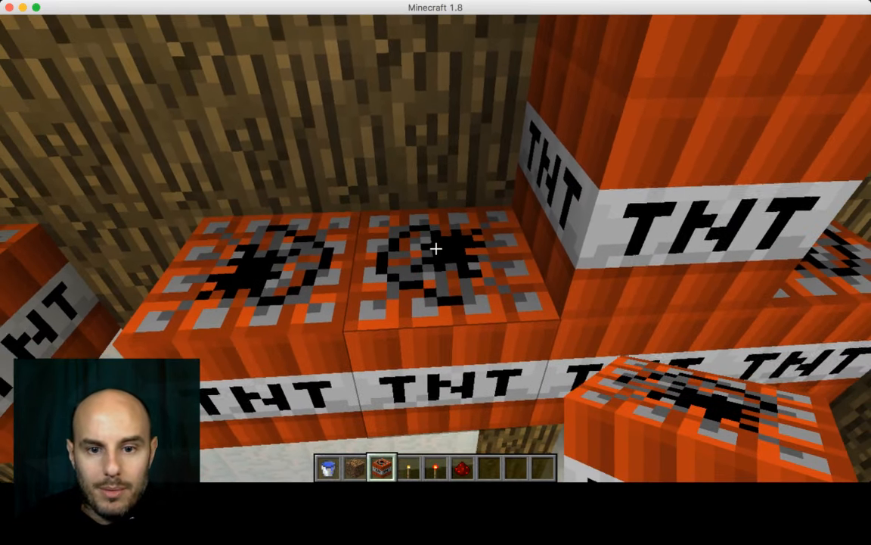
{"action": "key", "text": "6"}
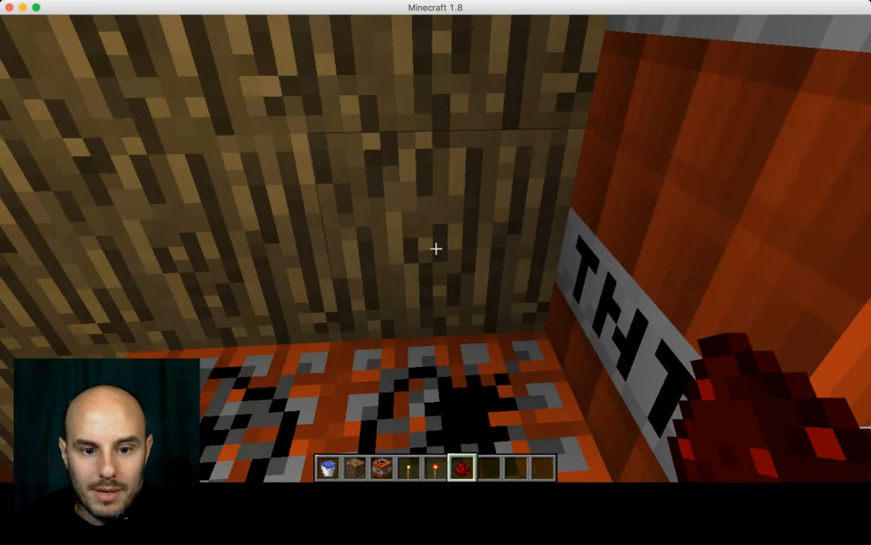
Build a row of coarse dirt beside the TNT on the tower wall and place redstone dust and a redstone torch on it.
{"action": "key", "text": "2"}
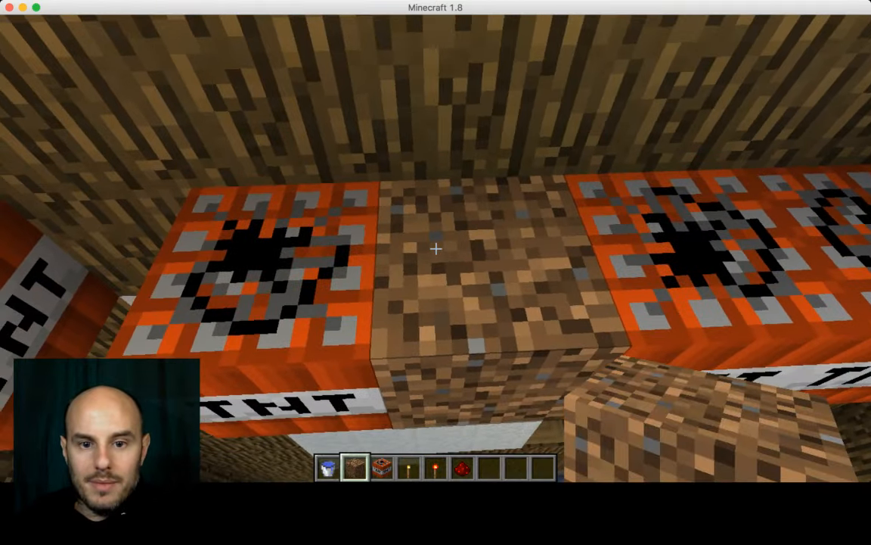
{"action": "key", "text": "6"}
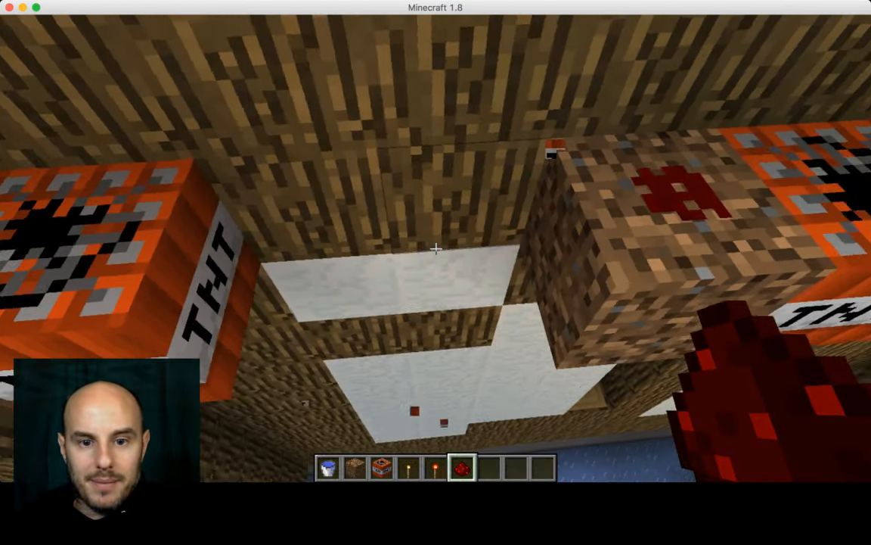
{"action": "key", "text": "2"}
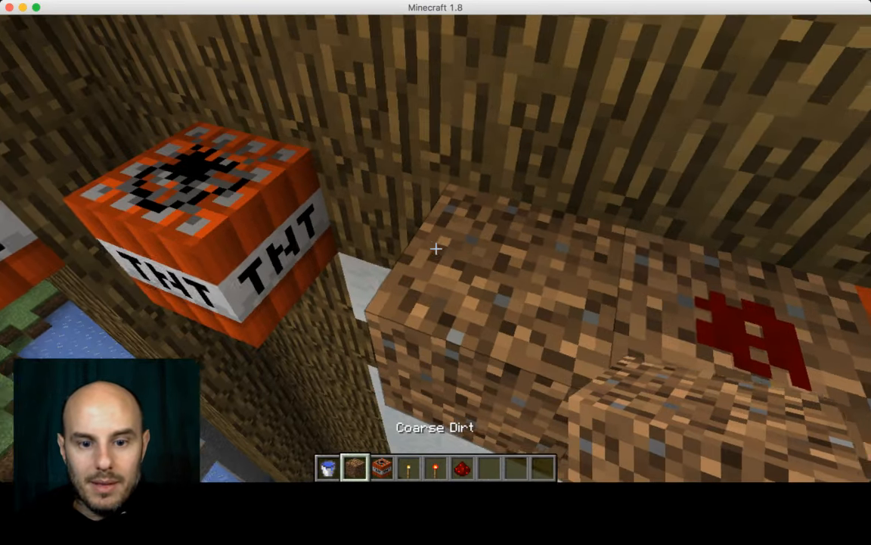
{"action": "key", "text": "6"}
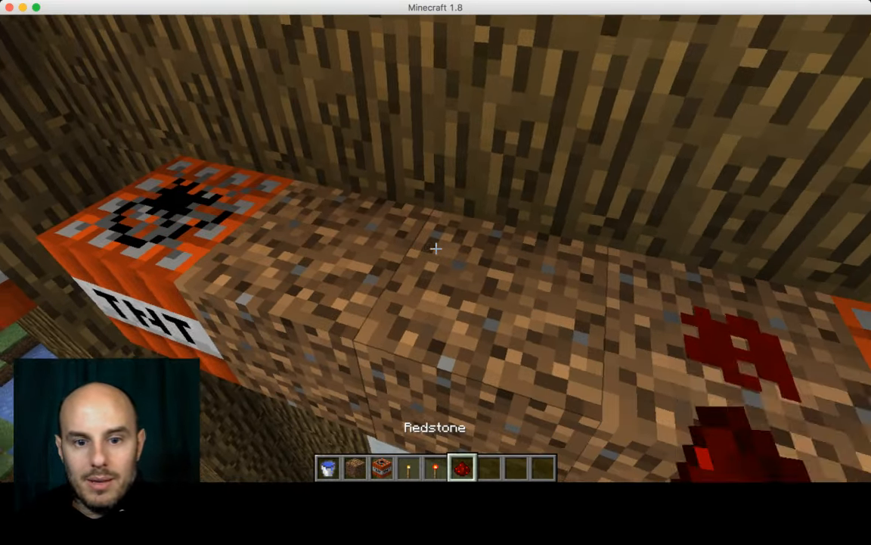
{"action": "key", "text": "5"}
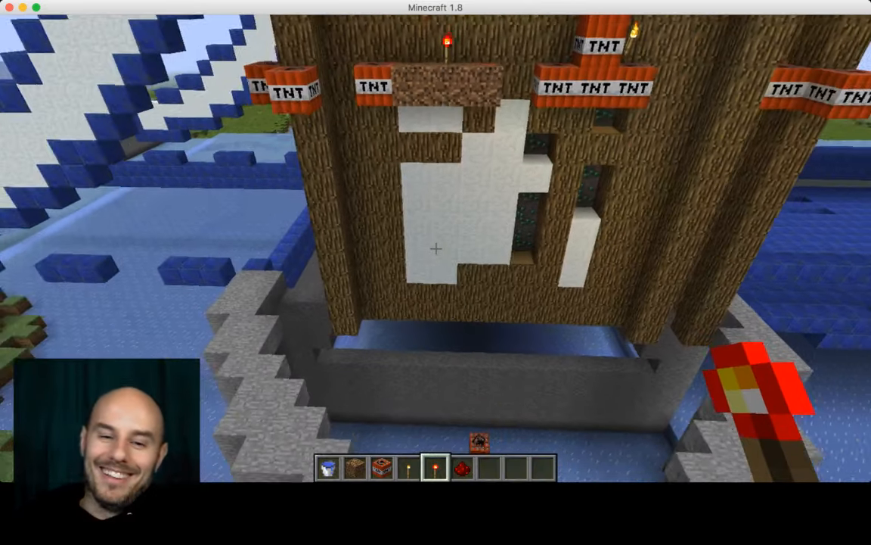
Build coarse dirt blocks beneath the row of TNT on the tower wall.
{"action": "key", "text": "4"}
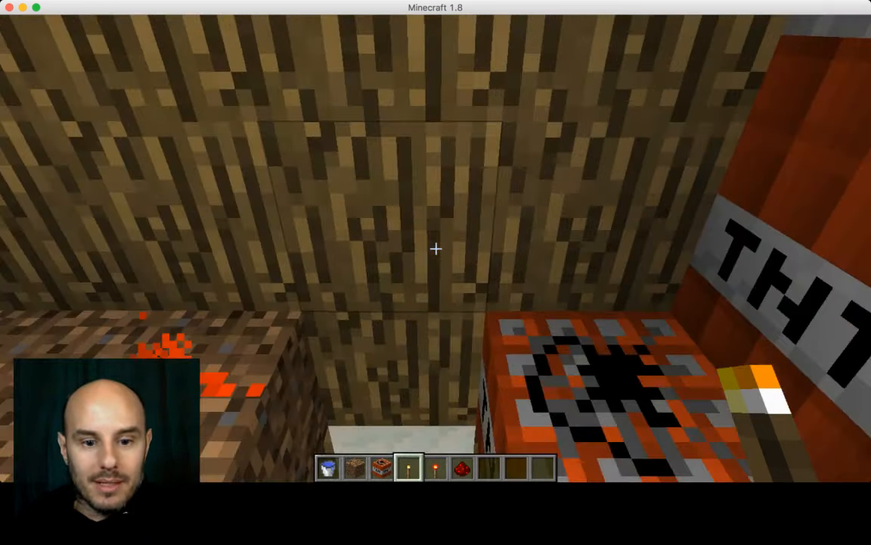
{"action": "key", "text": "2"}
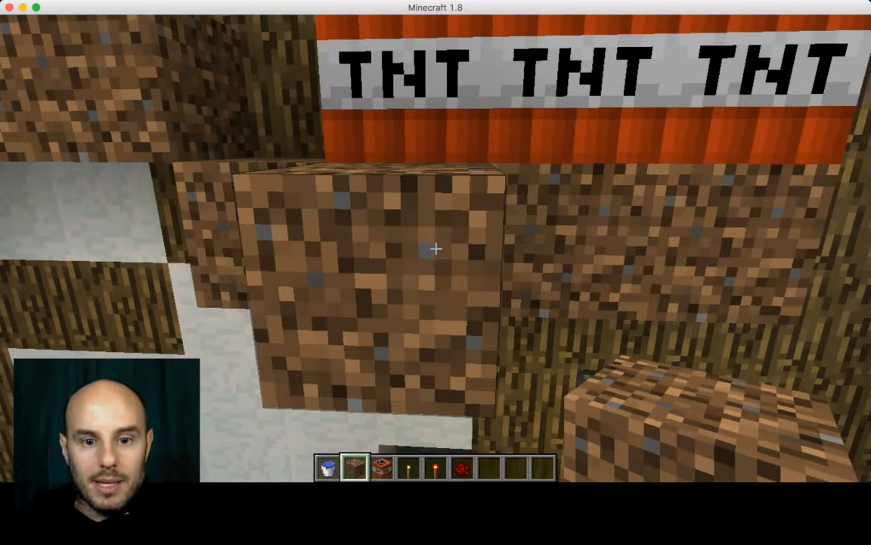
{"action": "key", "text": "s"}
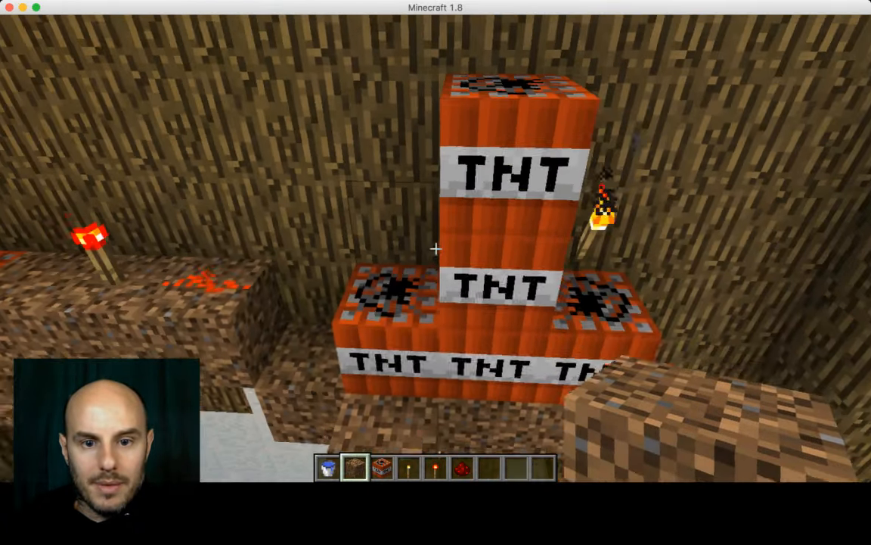
Add two TNT blocks on the row beside the stack, building up level with its top.
{"action": "scroll", "coordinate": [436, 249], "scroll_direction": "down", "scroll_amount": 1}
{"action": "right_click", "coordinate": [435, 248]}
{"action": "right_click", "coordinate": [436, 248]}
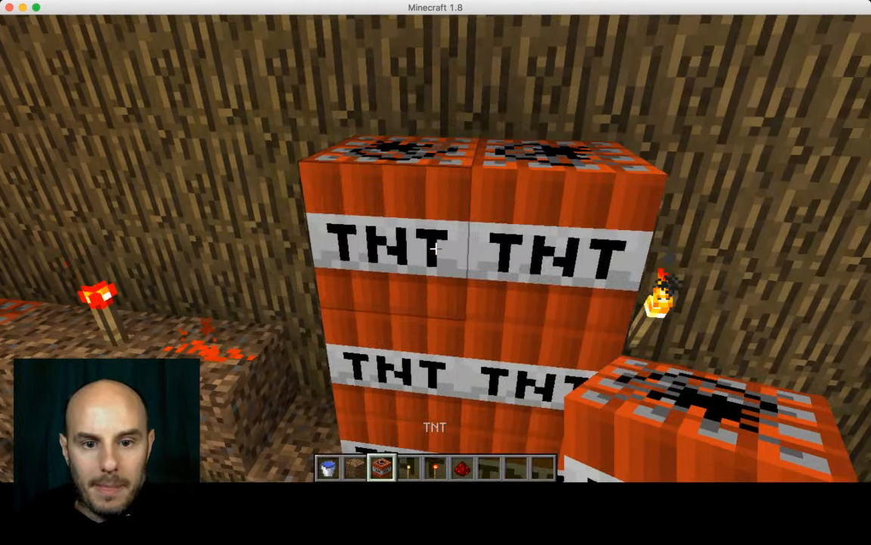
{"action": "key", "text": "s"}
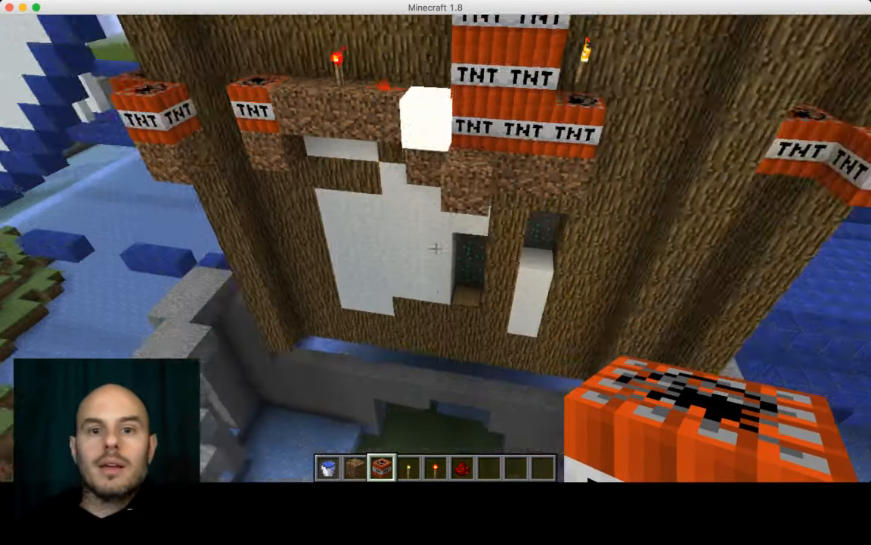
Fly to the open side of the tower and place a row of TNT against the white wall above the wooden beam.
{"action": "key", "text": "s"}
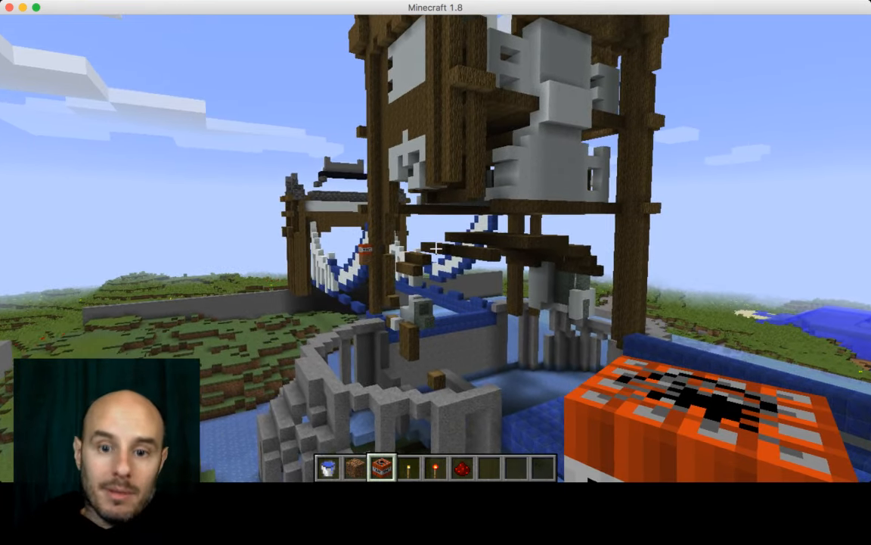
{"action": "key", "text": "w"}
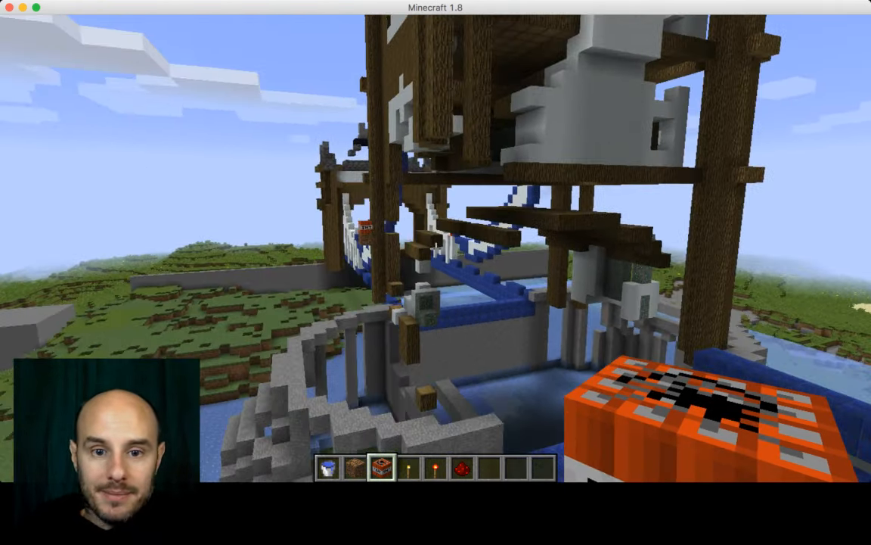
{"action": "key", "text": "w"}
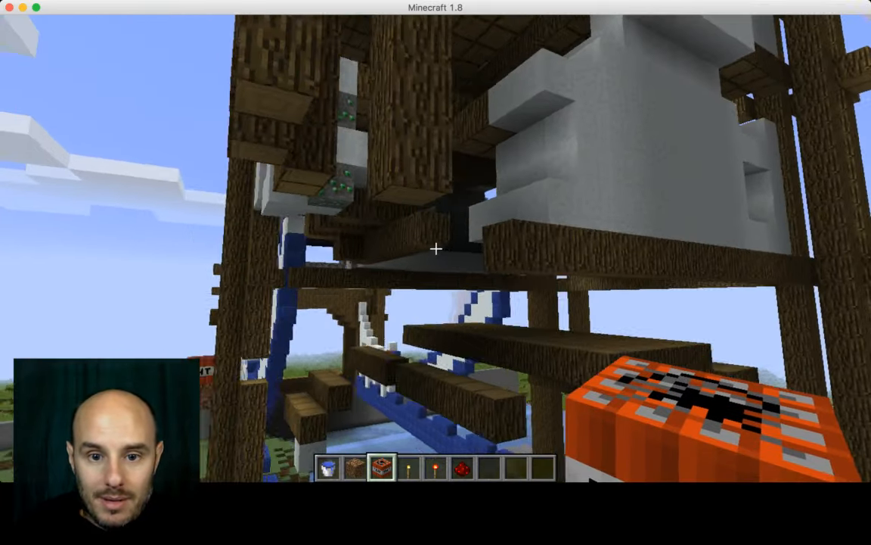
{"action": "key", "text": "w"}
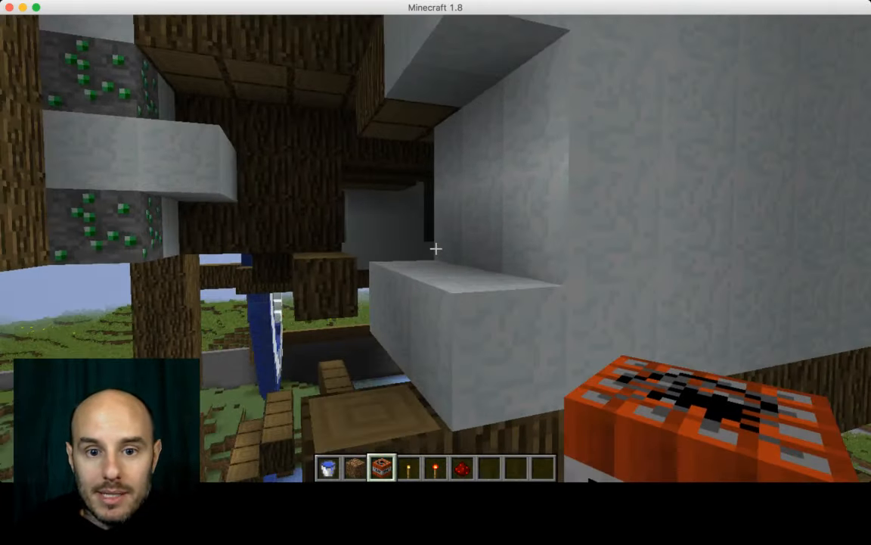
{"action": "right_click", "coordinate": [436, 248]}
{"action": "right_click", "coordinate": [436, 248]}
{"action": "right_click", "coordinate": [436, 248]}
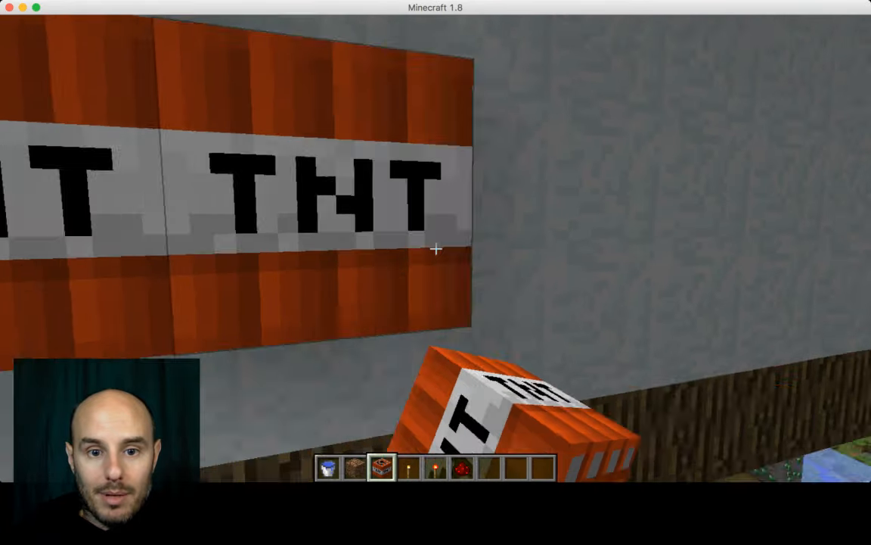
{"action": "right_click", "coordinate": [435, 248]}
Enter the tower through the opening in the white wall and place TNT on the wooden wall of the passage.
{"action": "key", "text": "w"}
{"action": "key", "text": "a"}
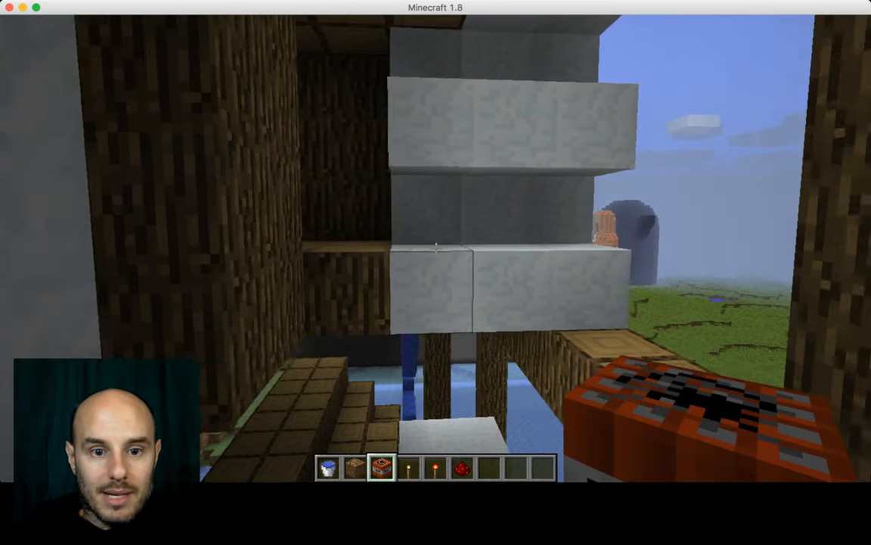
{"action": "key", "text": "a"}
{"action": "key", "text": "w"}
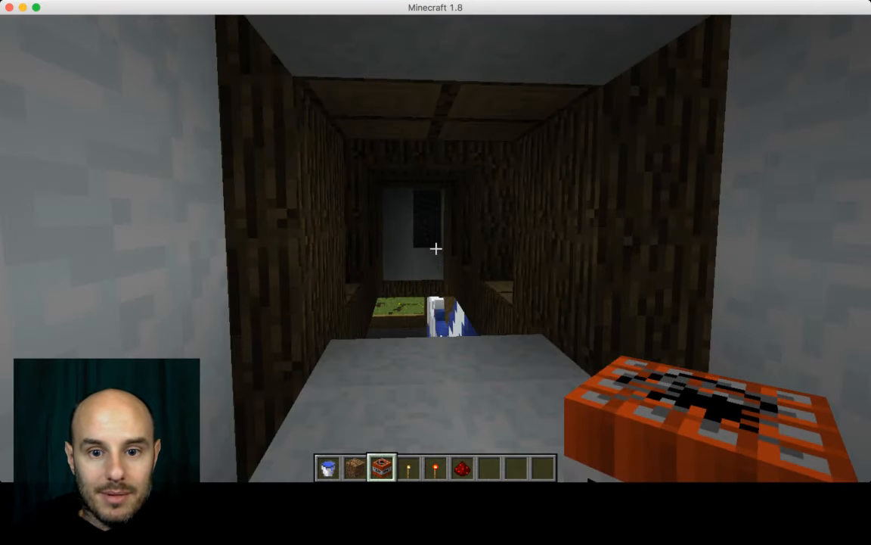
{"action": "key", "text": "d"}
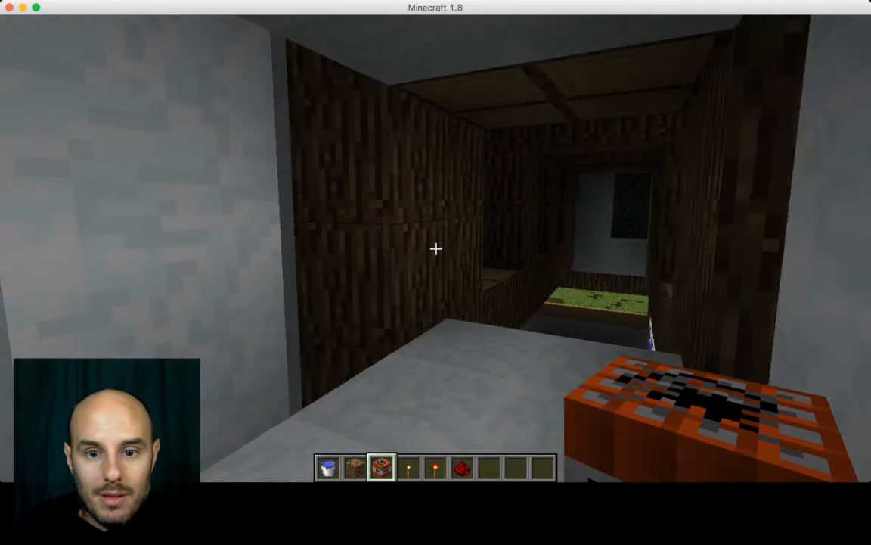
{"action": "key", "text": "a"}
{"action": "key", "text": "space"}
{"action": "key", "text": "s"}
{"action": "key", "text": "shift"}
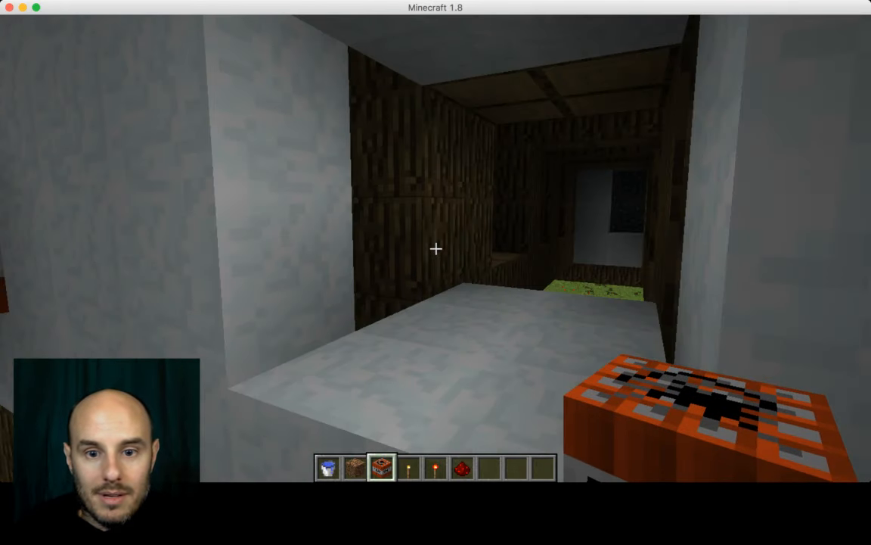
{"action": "key", "text": "w"}
{"action": "key", "text": "w"}
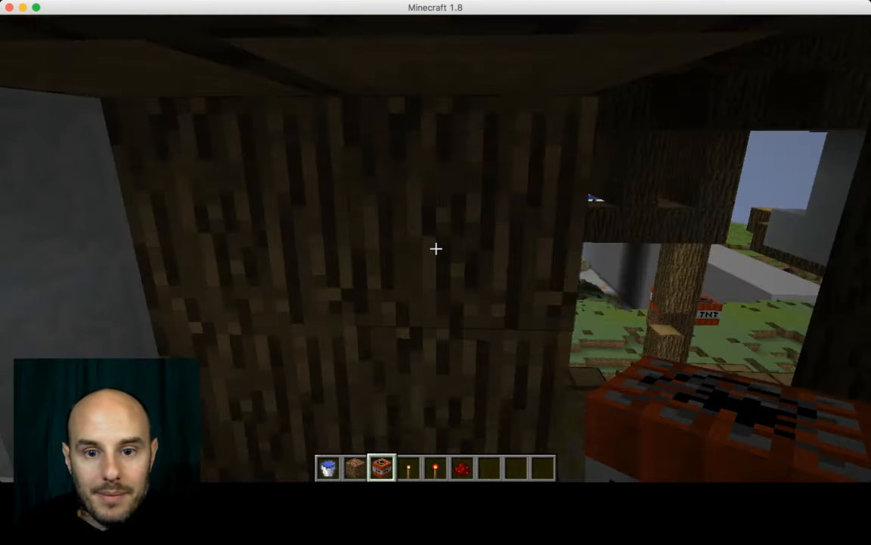
{"action": "right_click", "coordinate": [435, 248]}
{"action": "key", "text": "s"}
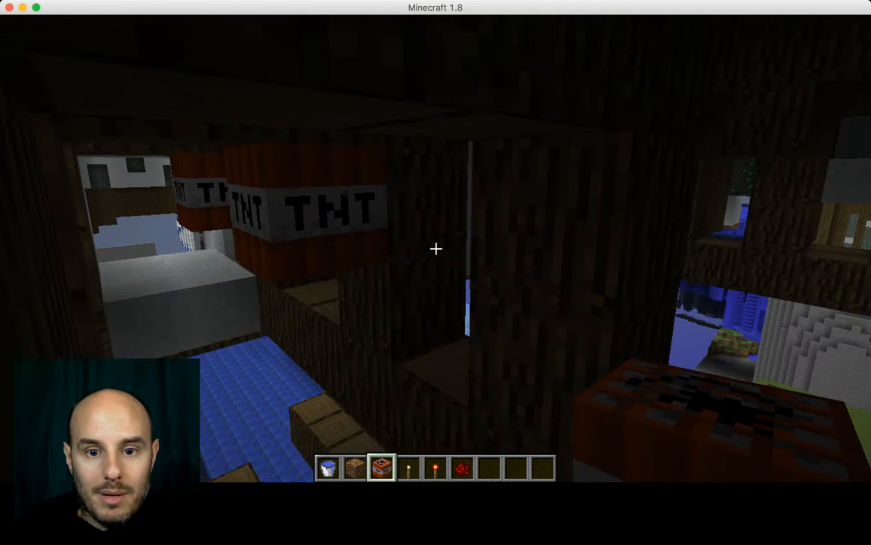
Add more TNT on the wooden walls in the dark part of the tower interior.
{"action": "right_click", "coordinate": [436, 248]}
{"action": "right_click", "coordinate": [436, 248]}
{"action": "key", "text": "s"}
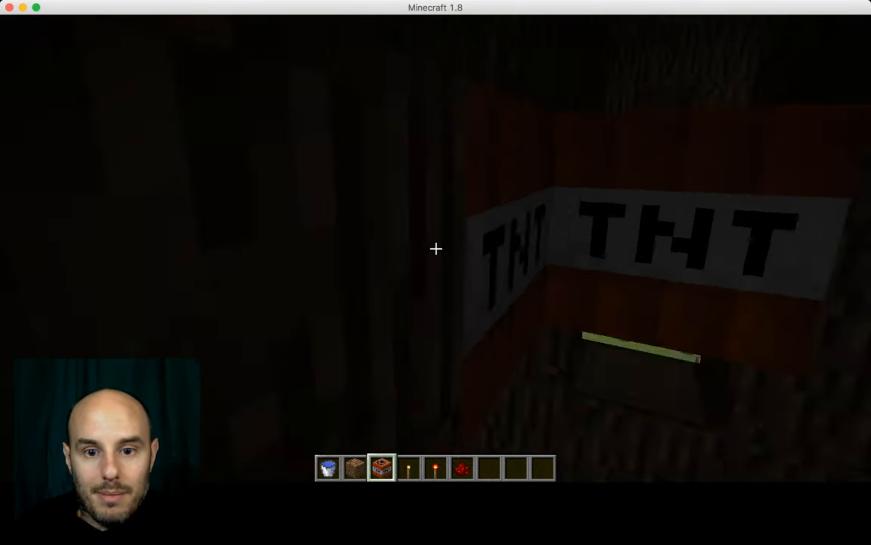
{"action": "right_click", "coordinate": [435, 248]}
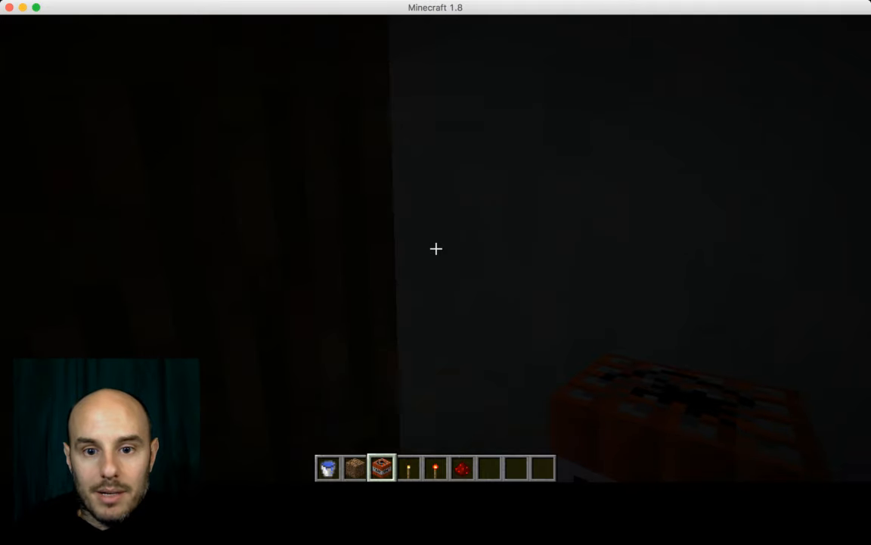
Break a hole through the white wall at the end of the dark passage and back out of the tower.
{"action": "left_click", "coordinate": [435, 248]}
{"action": "left_click", "coordinate": [436, 249]}
{"action": "left_click", "coordinate": [436, 248]}
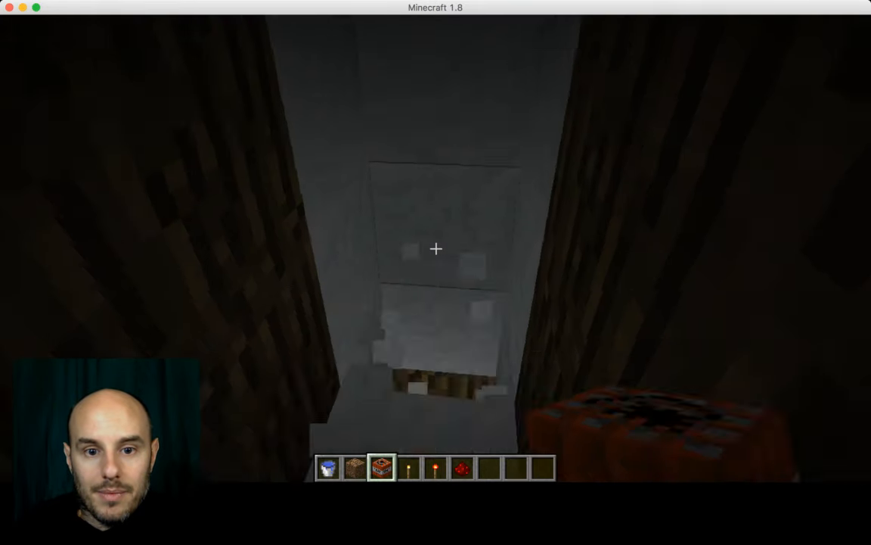
{"action": "left_click", "coordinate": [436, 248]}
{"action": "left_click", "coordinate": [435, 248]}
{"action": "key", "text": "s"}
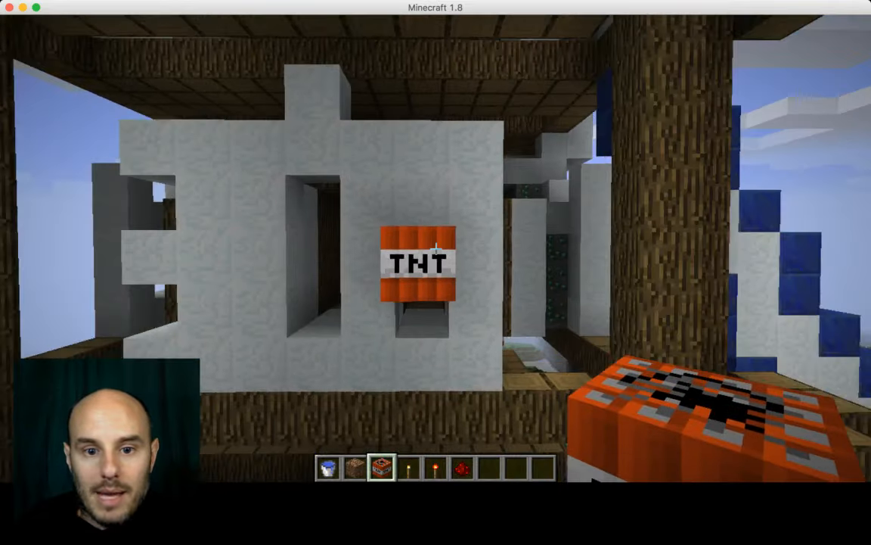
Go back inside and place more TNT on the wooden posts and in the second opening of the white wall.
{"action": "key", "text": "w"}
{"action": "key", "text": "w"}
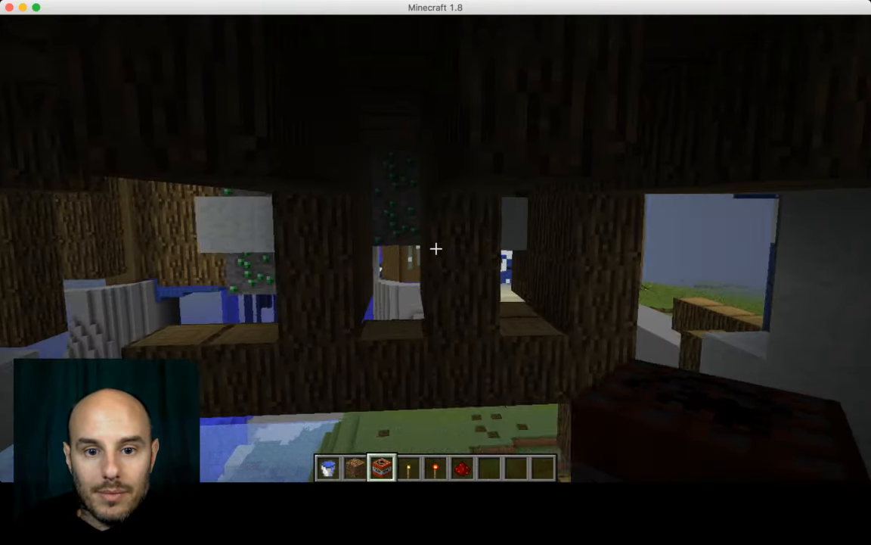
{"action": "right_click", "coordinate": [436, 248]}
{"action": "key", "text": "s"}
{"action": "key", "text": "s"}
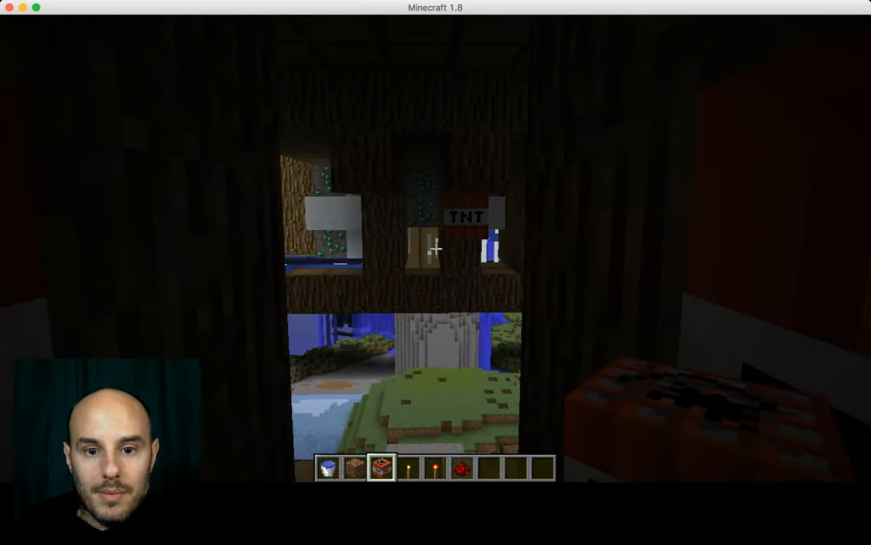
{"action": "right_click", "coordinate": [436, 248]}
{"action": "right_click", "coordinate": [435, 248]}
{"action": "key", "text": "s"}
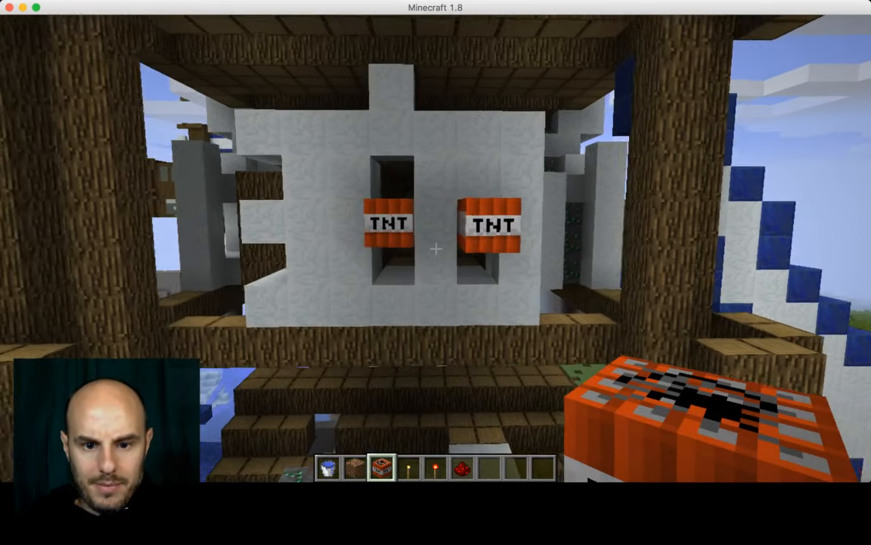
Break the front white block between the two openings and lay two pieces of redstone dust along the exposed ledge.
{"action": "key", "text": "s"}
{"action": "key", "text": "6"}
{"action": "key", "text": "w"}
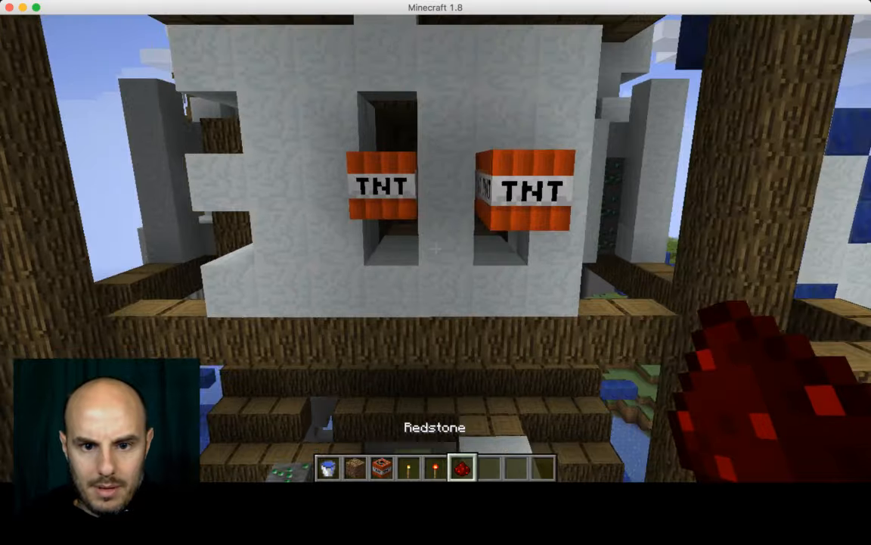
{"action": "key", "text": "w"}
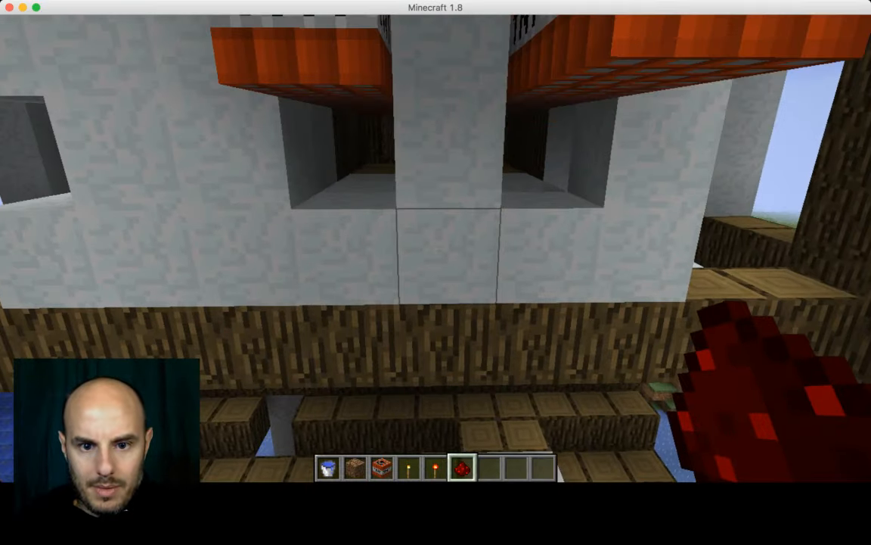
{"action": "left_click", "coordinate": [436, 248]}
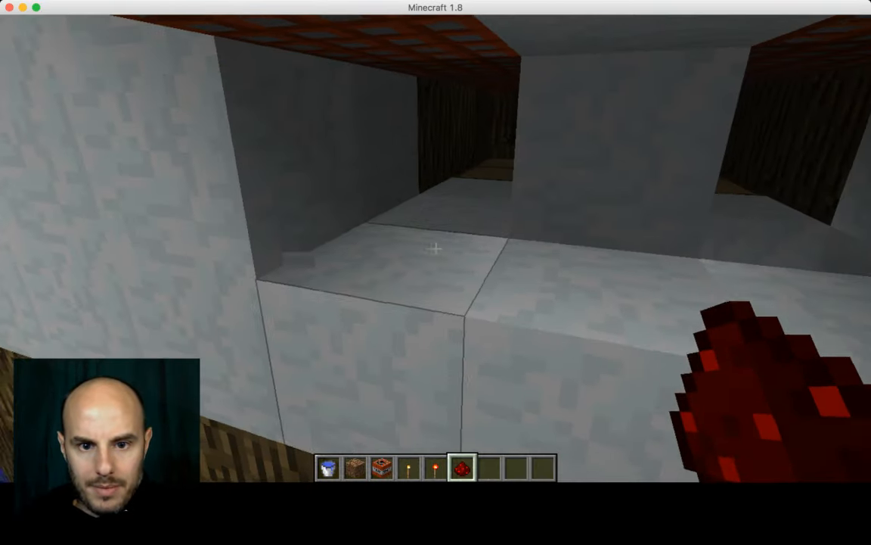
{"action": "right_click", "coordinate": [435, 248]}
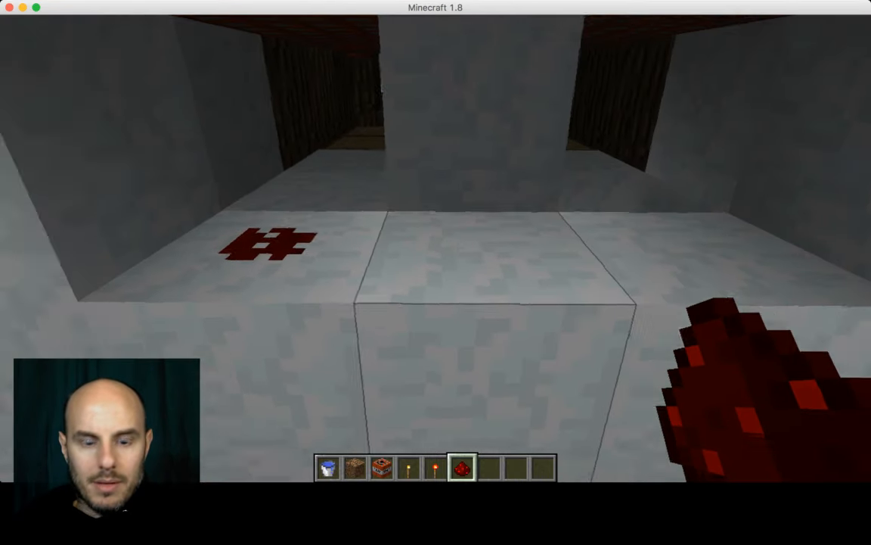
{"action": "right_click", "coordinate": [436, 248]}
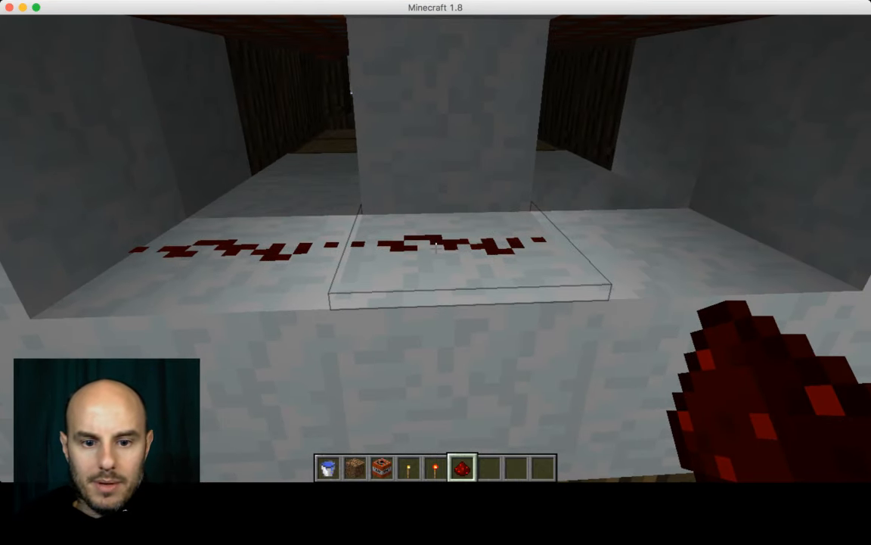
Place a TNT block in the opening at the end of the redstone dust line.
{"action": "key", "text": "2"}
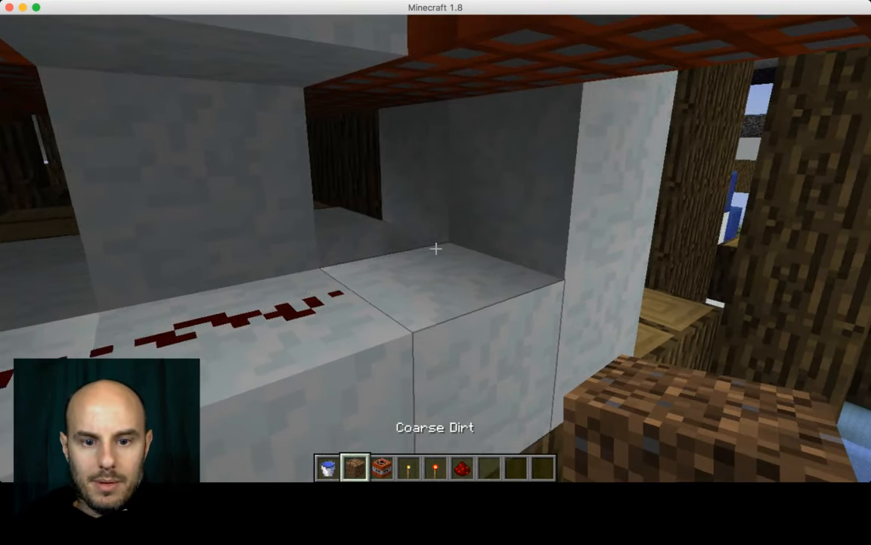
{"action": "key", "text": "3"}
{"action": "right_click", "coordinate": [435, 249]}
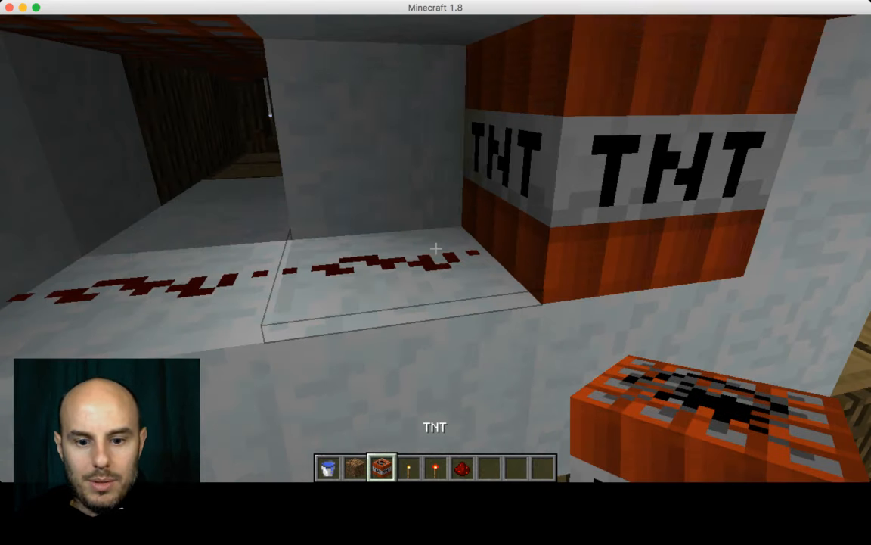
Put a redstone torch back in the fifth hotbar slot and use it to power the redstone dust between the TNT openings.
{"action": "scroll", "coordinate": [435, 248], "scroll_direction": "down", "scroll_amount": 4}
{"action": "scroll", "coordinate": [436, 248], "scroll_direction": "up", "scroll_amount": 2}
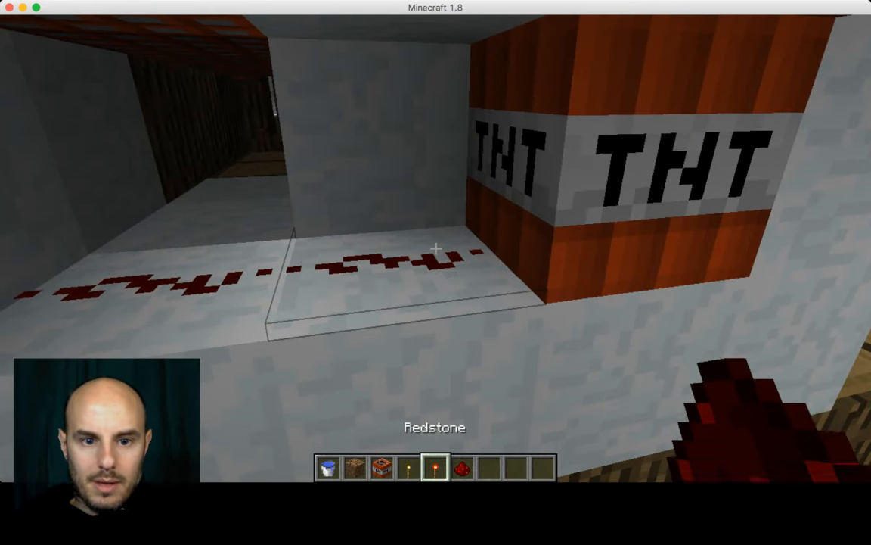
{"action": "right_click", "coordinate": [436, 248]}
{"action": "left_click", "coordinate": [435, 248]}
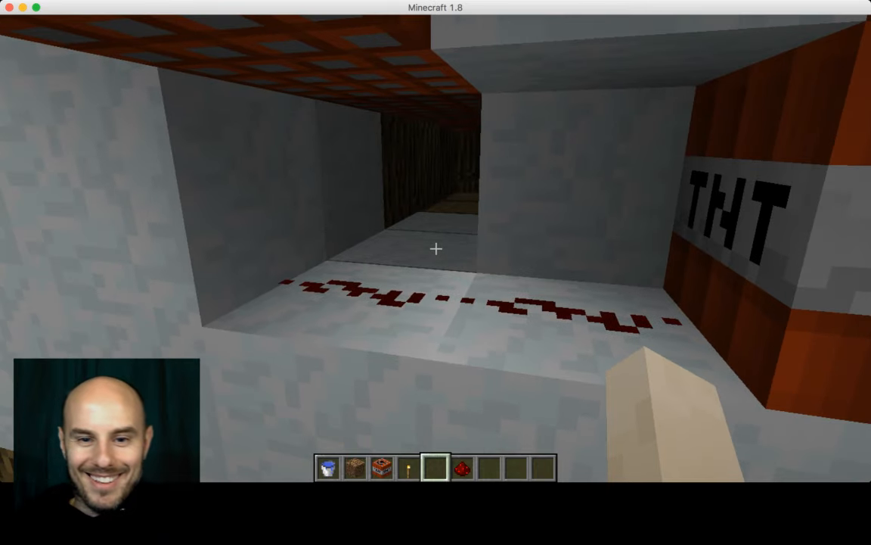
{"action": "key", "text": "e"}
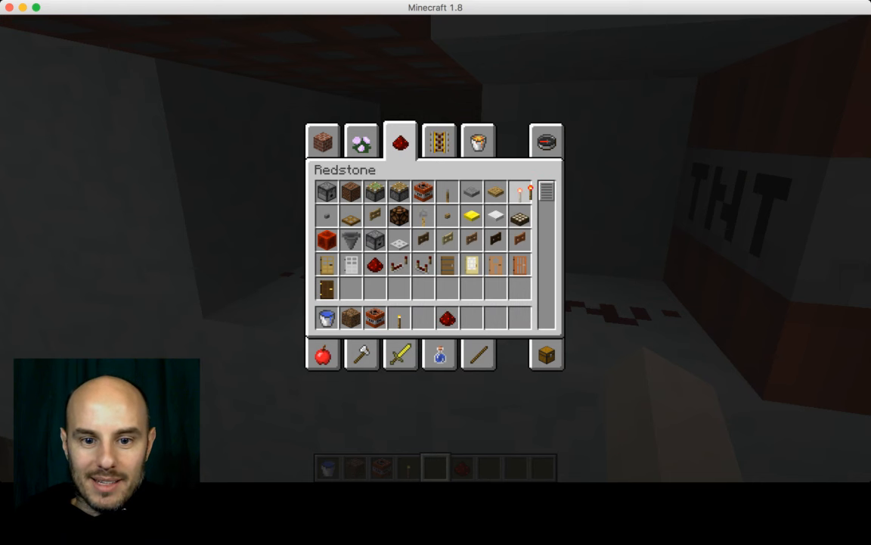
{"action": "key", "text": "e"}
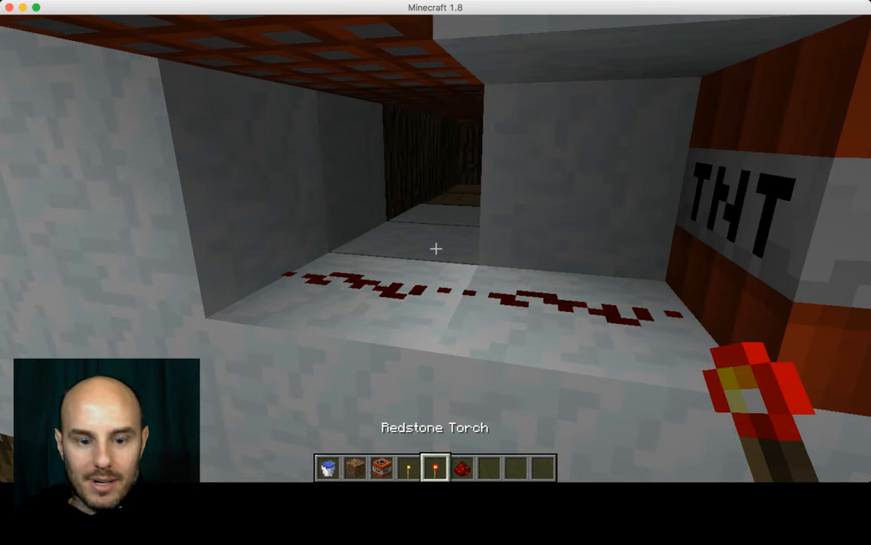
{"action": "right_click", "coordinate": [436, 249]}
{"action": "key", "text": "s"}
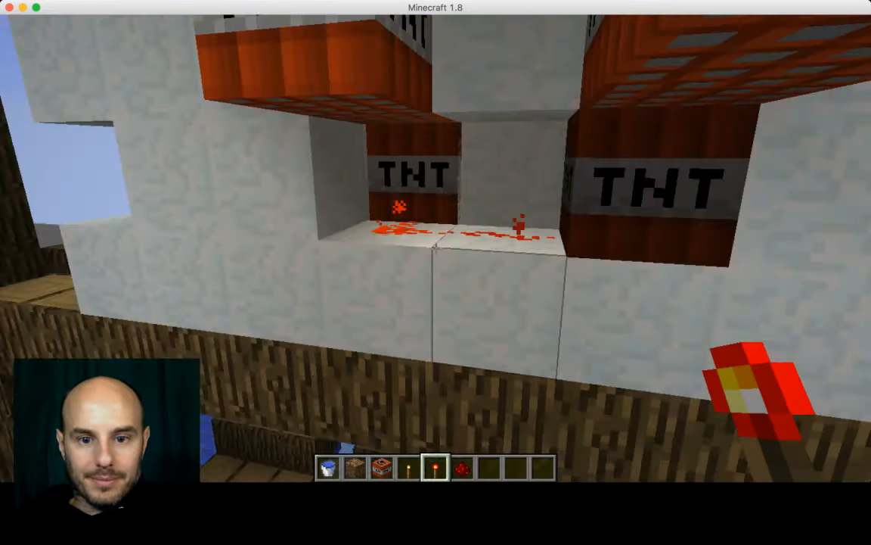
Back away from the tower to a safe distance, watch the TNT go off, and circle round to inspect the blast damage.
{"action": "key", "text": "s"}
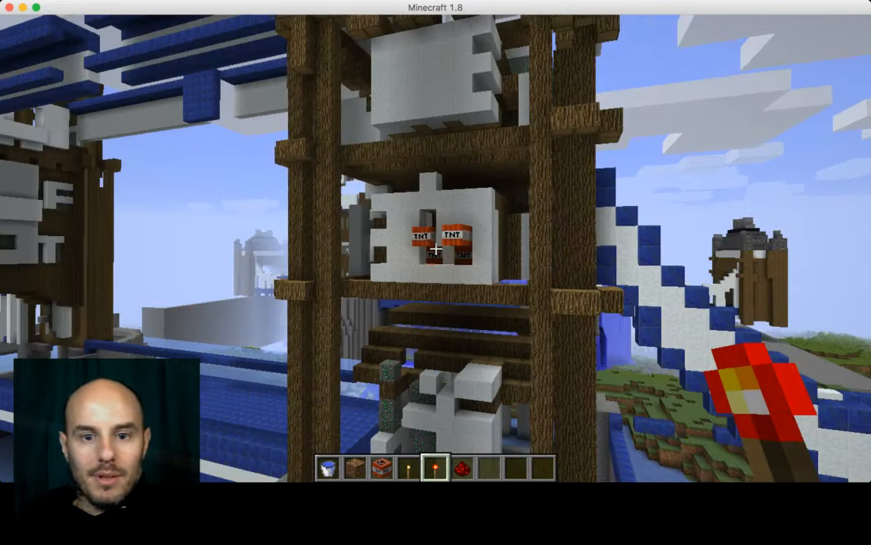
{"action": "key", "text": "s"}
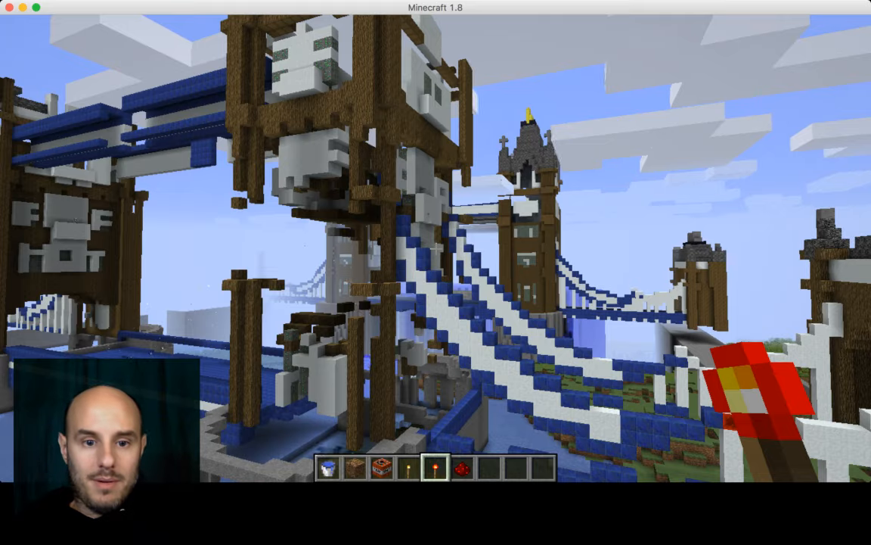
{"action": "key", "text": "a"}
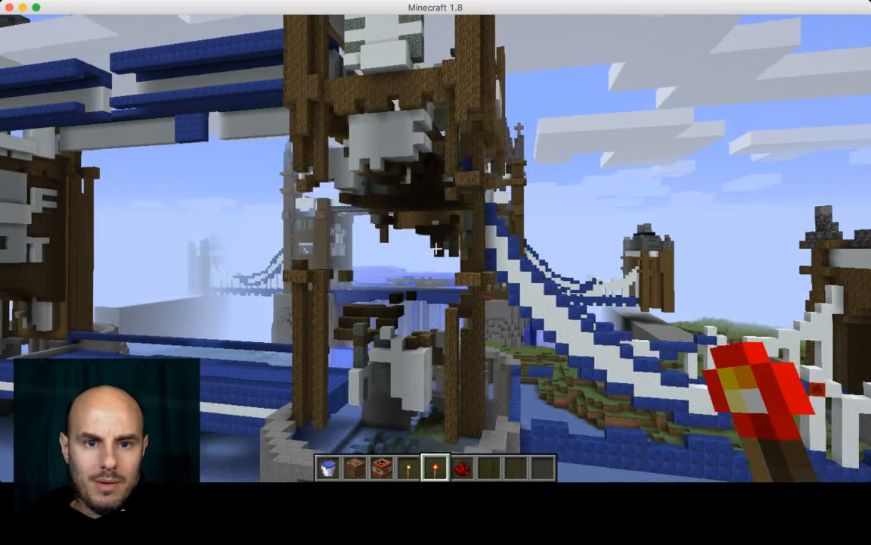
{"action": "key", "text": "a"}
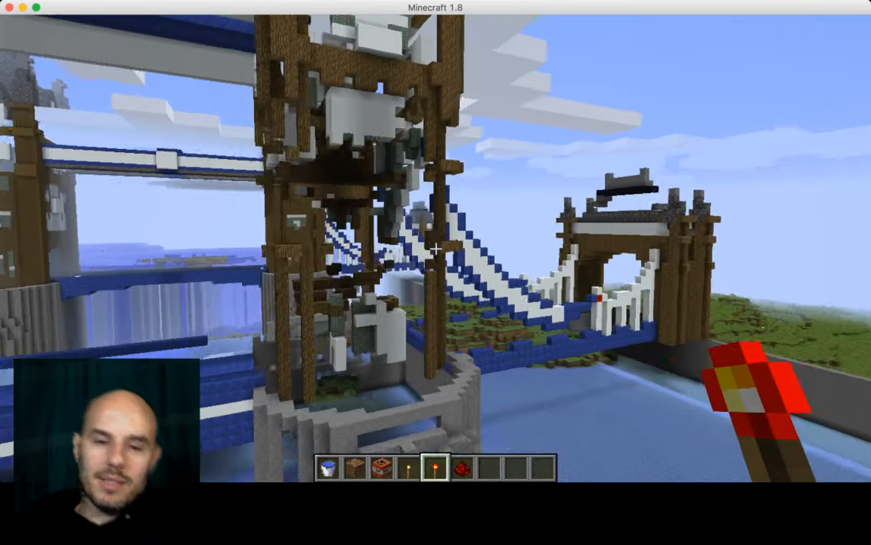
{"action": "key", "text": "w"}
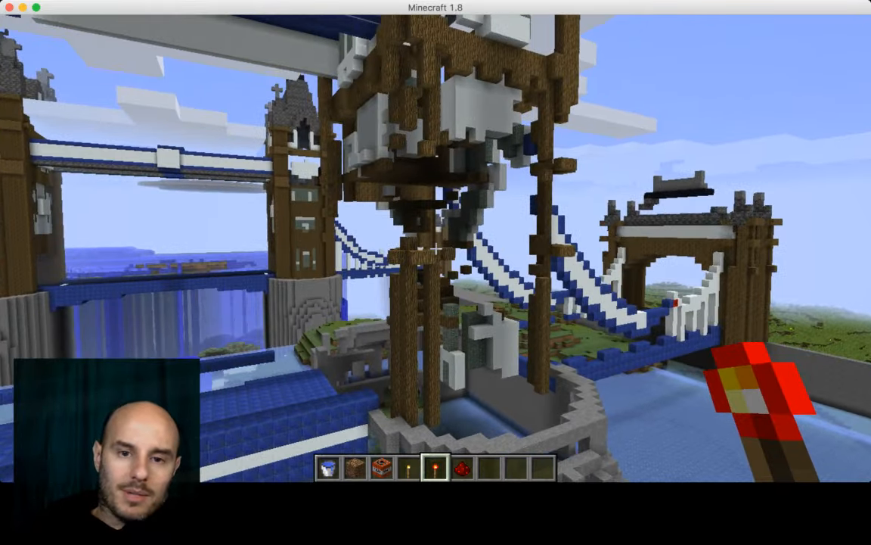
{"action": "key", "text": "w"}
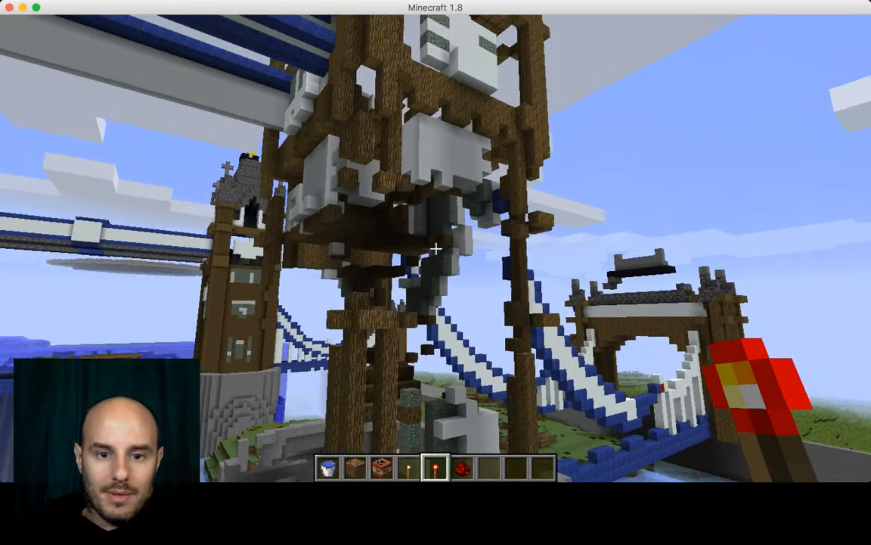
Fly in close to the damaged tower and break through a wooden post and the white wall behind it.
{"action": "key", "text": "w"}
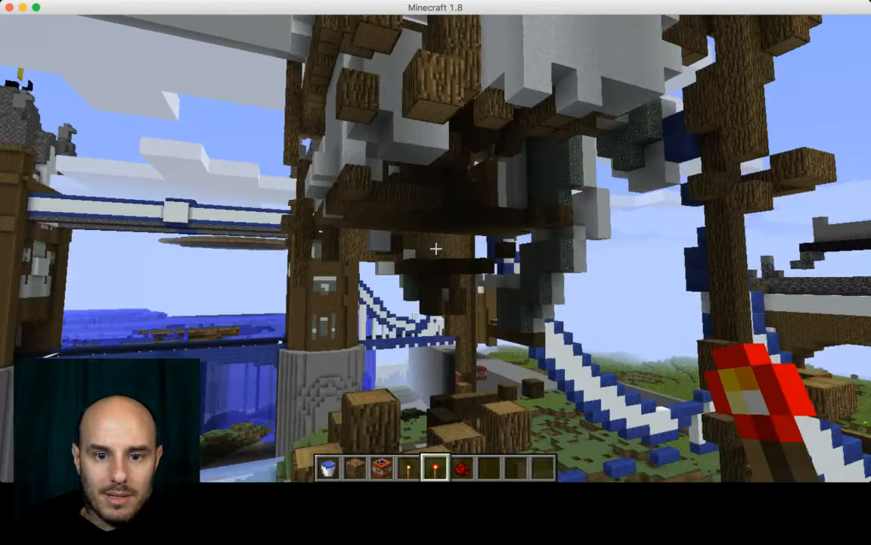
{"action": "key", "text": "w"}
{"action": "left_click", "coordinate": [436, 249]}
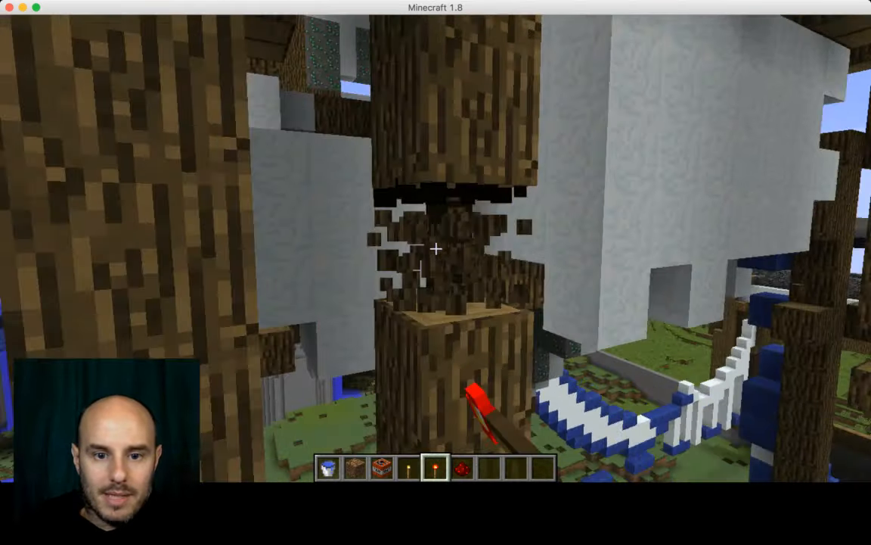
{"action": "left_click", "coordinate": [436, 249]}
{"action": "left_click", "coordinate": [436, 249]}
{"action": "key", "text": "w"}
{"action": "left_click", "coordinate": [436, 249]}
{"action": "left_click", "coordinate": [435, 249]}
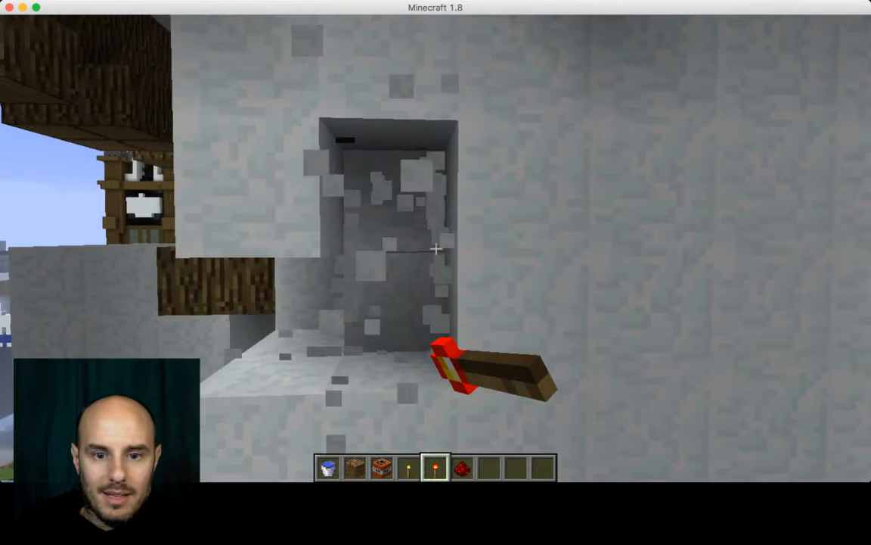
{"action": "left_click", "coordinate": [435, 249]}
Break more white blocks deeper in the tower wall to clear the way forward.
{"action": "key", "text": "w"}
{"action": "left_click", "coordinate": [436, 249]}
{"action": "left_click", "coordinate": [436, 249]}
{"action": "left_click", "coordinate": [436, 248]}
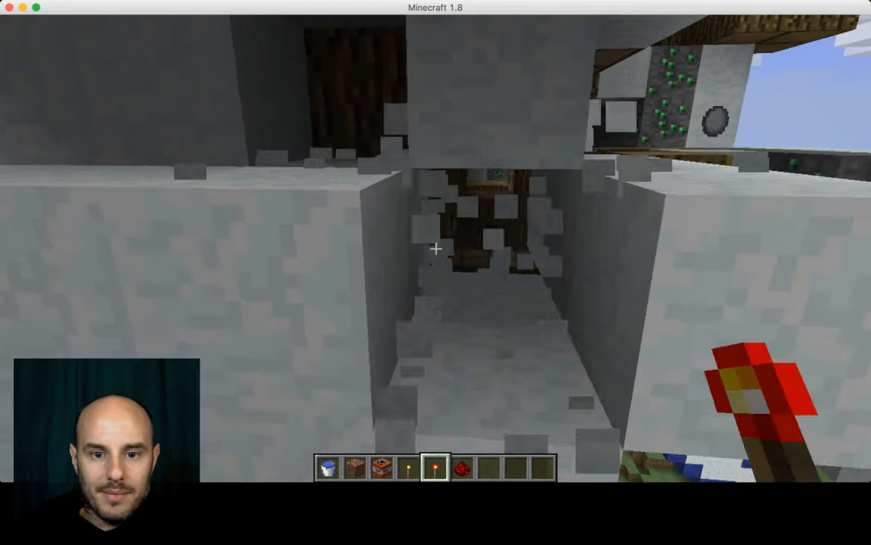
{"action": "left_click", "coordinate": [435, 249]}
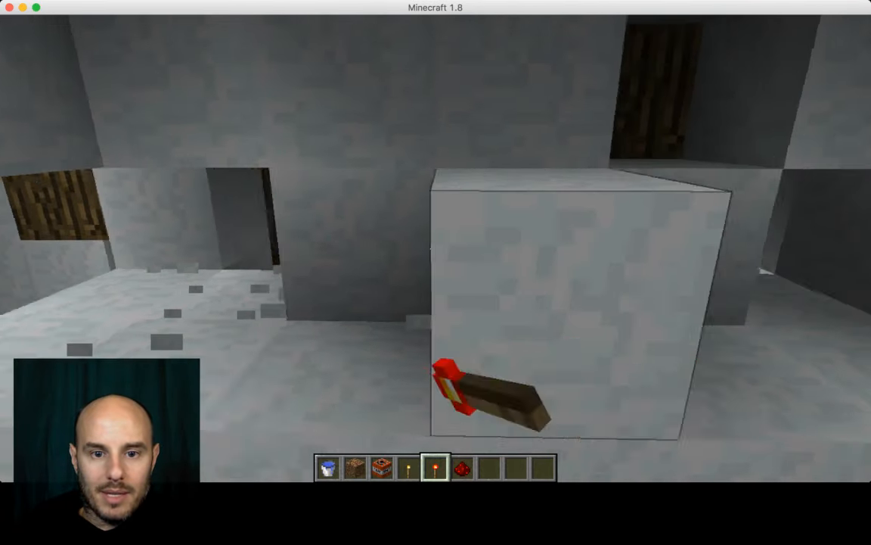
{"action": "left_click", "coordinate": [435, 249]}
{"action": "left_click", "coordinate": [435, 249]}
Leave the damaged tower and fly across to the neighbouring intact bridge, passing over its roadway beside the tower.
{"action": "key", "text": "a"}
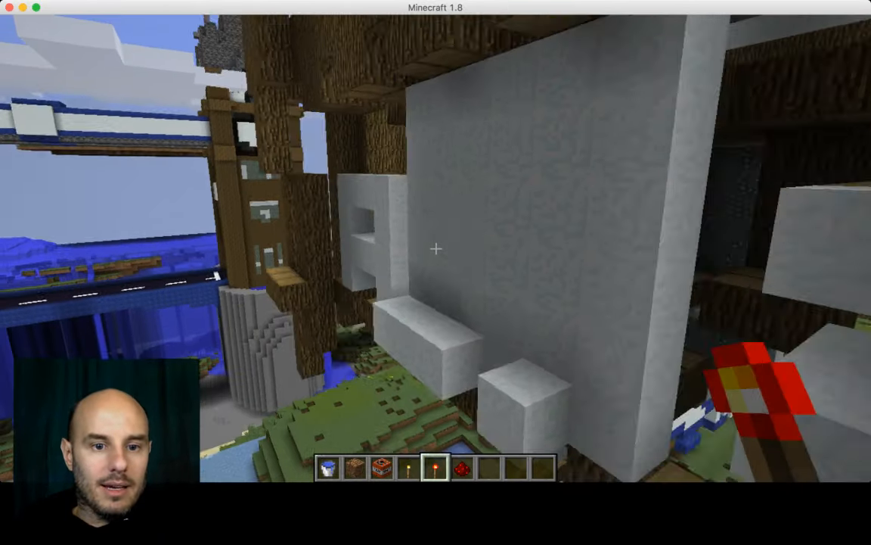
{"action": "key", "text": "w"}
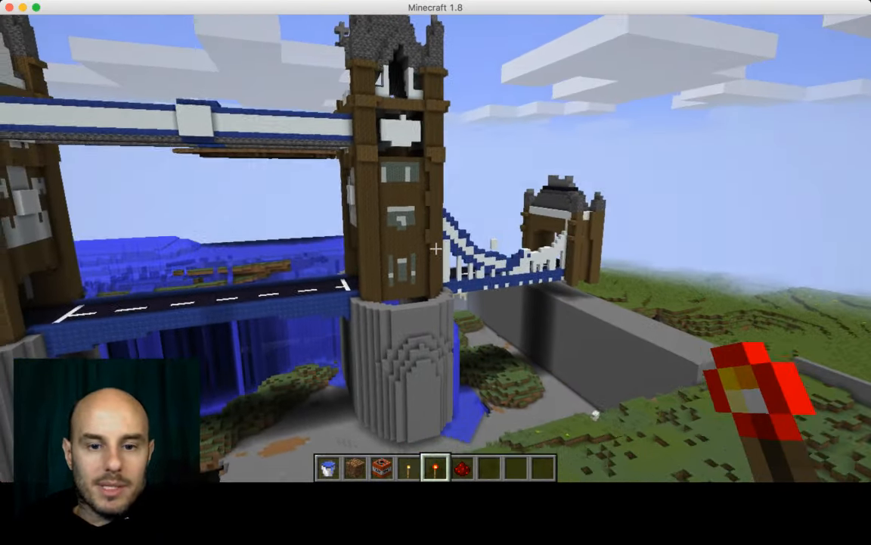
{"action": "key", "text": "w"}
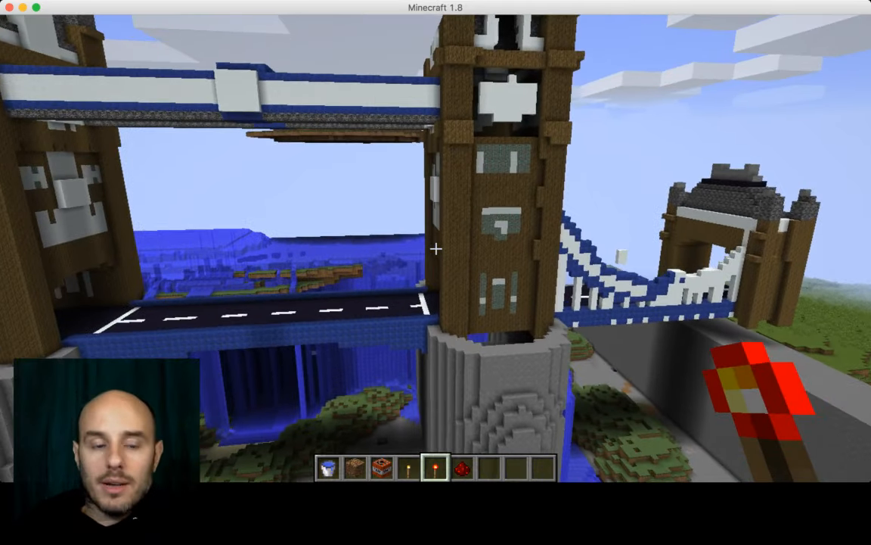
{"action": "key", "text": "w"}
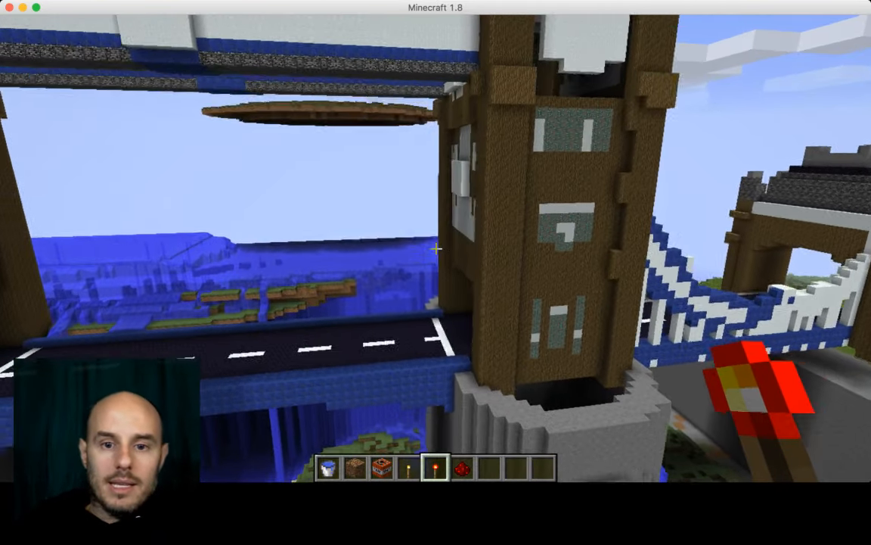
{"action": "key", "text": "w"}
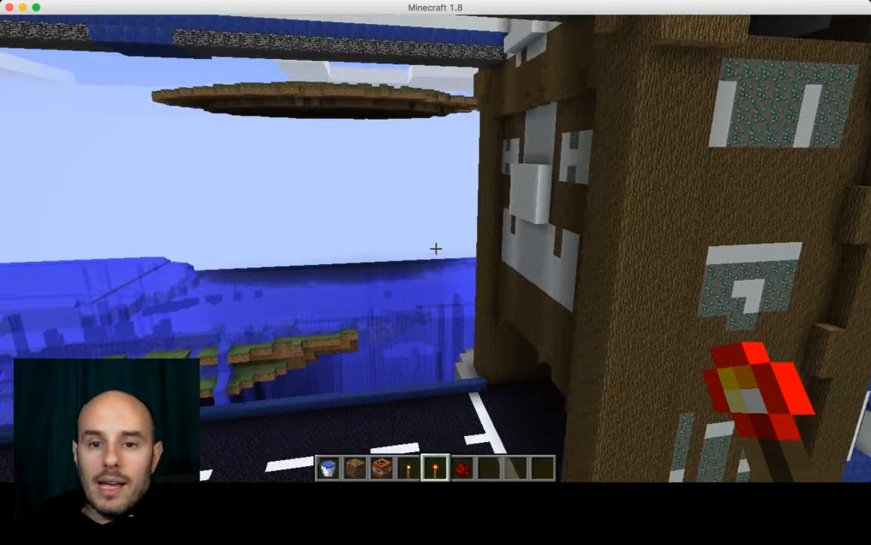
{"action": "key", "text": "w"}
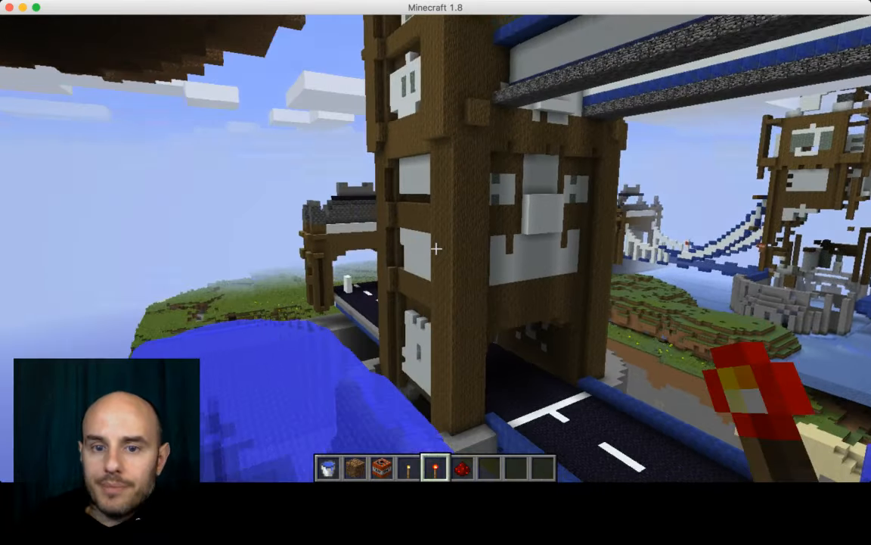
Rise above the floating grass island beside the walkway and view both bridges from over its surface.
{"action": "key", "text": "s"}
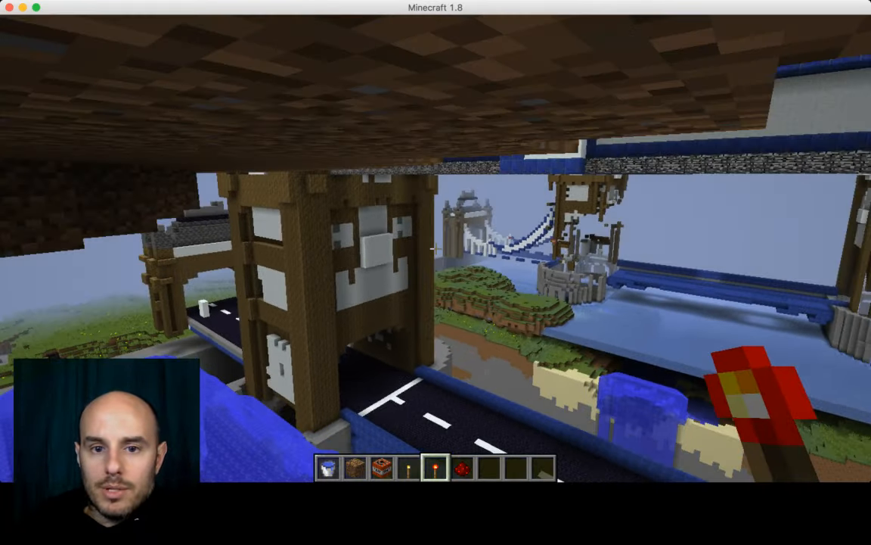
{"action": "key", "text": "d"}
{"action": "key", "text": "space"}
{"action": "key", "text": "a"}
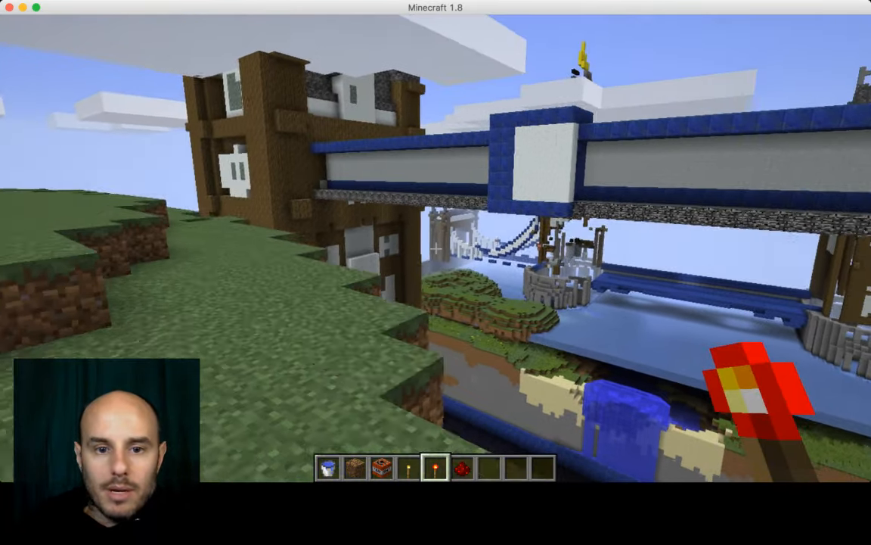
{"action": "key", "text": "w"}
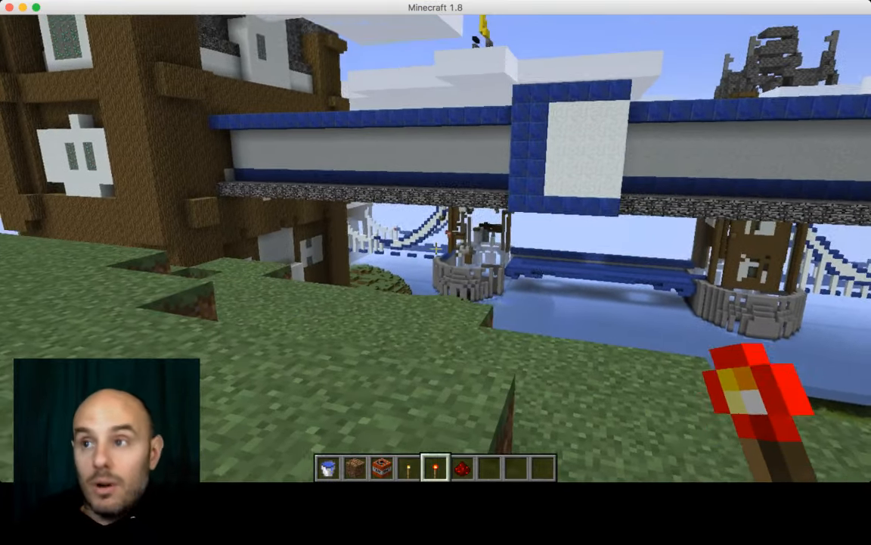
{"action": "key", "text": "w"}
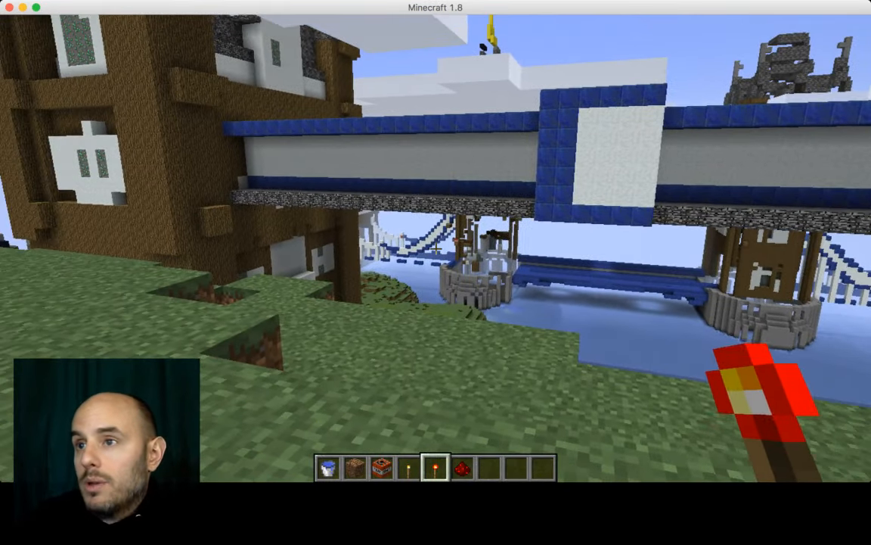
{"action": "key", "text": "w"}
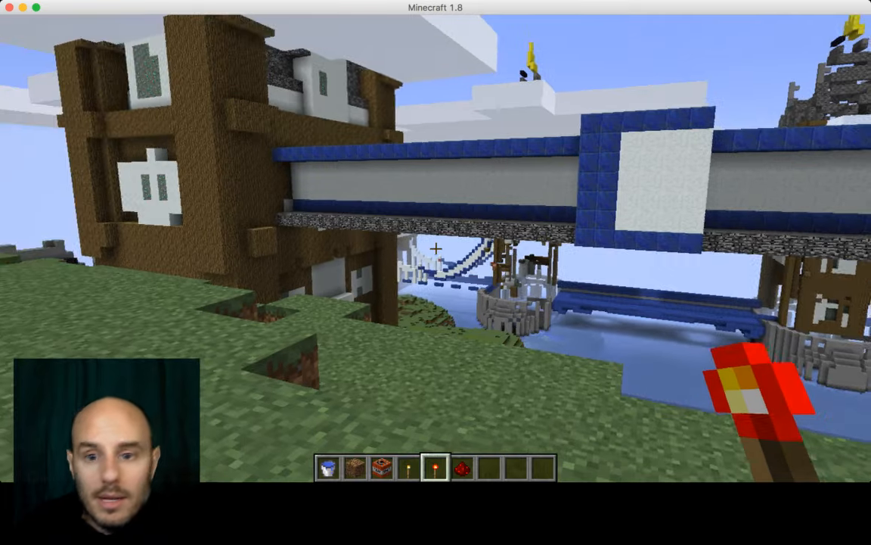